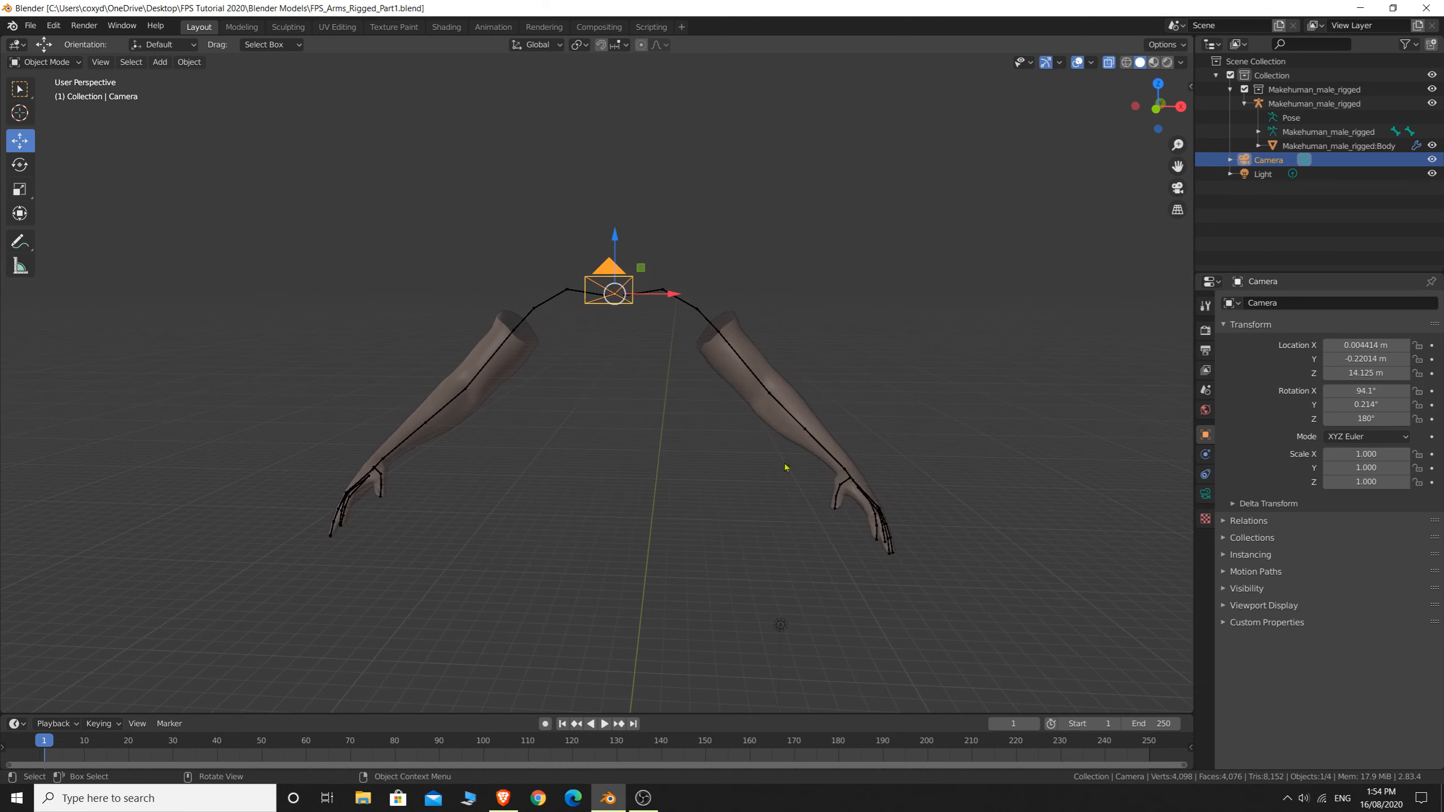
middle_click_drag(612, 466, 765, 455)
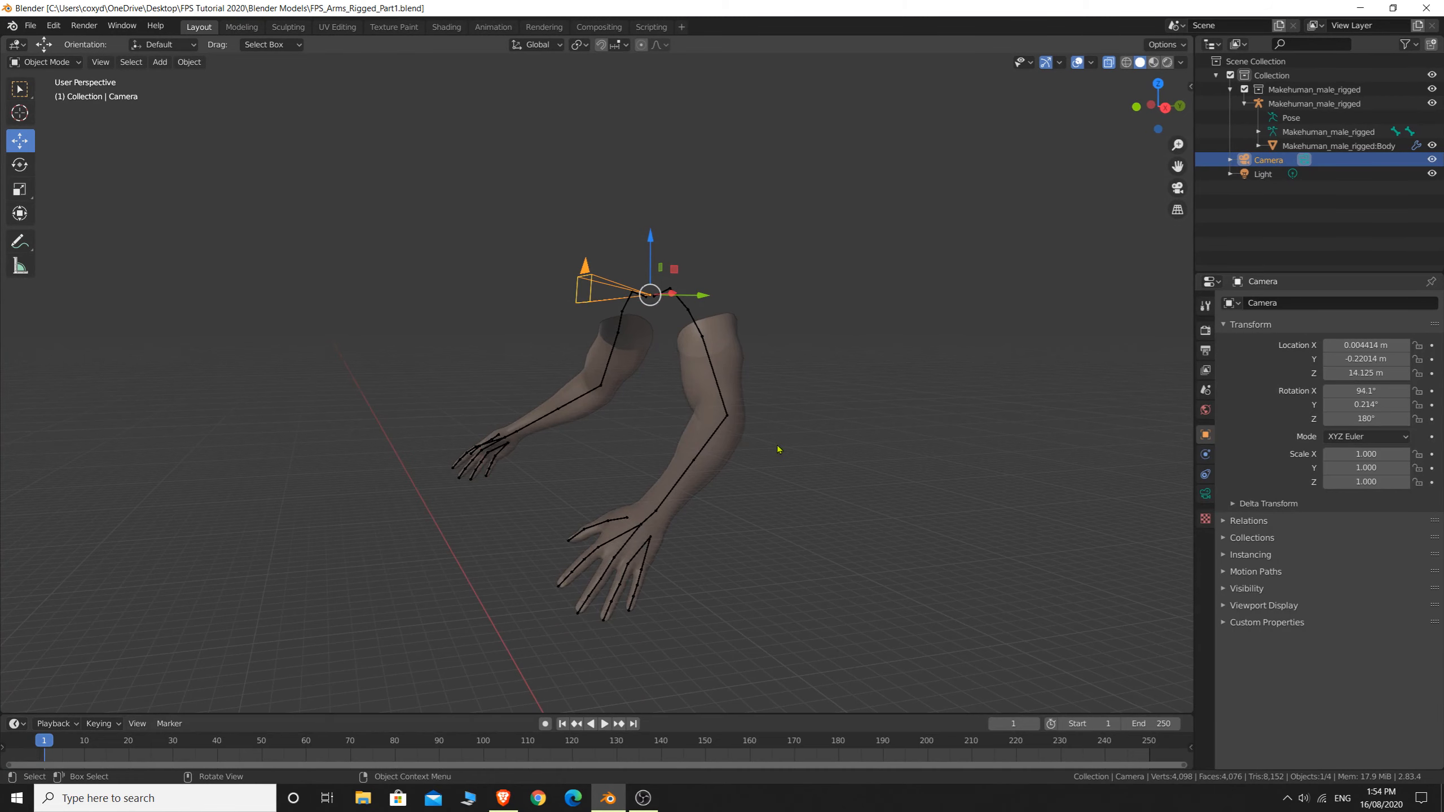
middle_click_drag(623, 419, 721, 432)
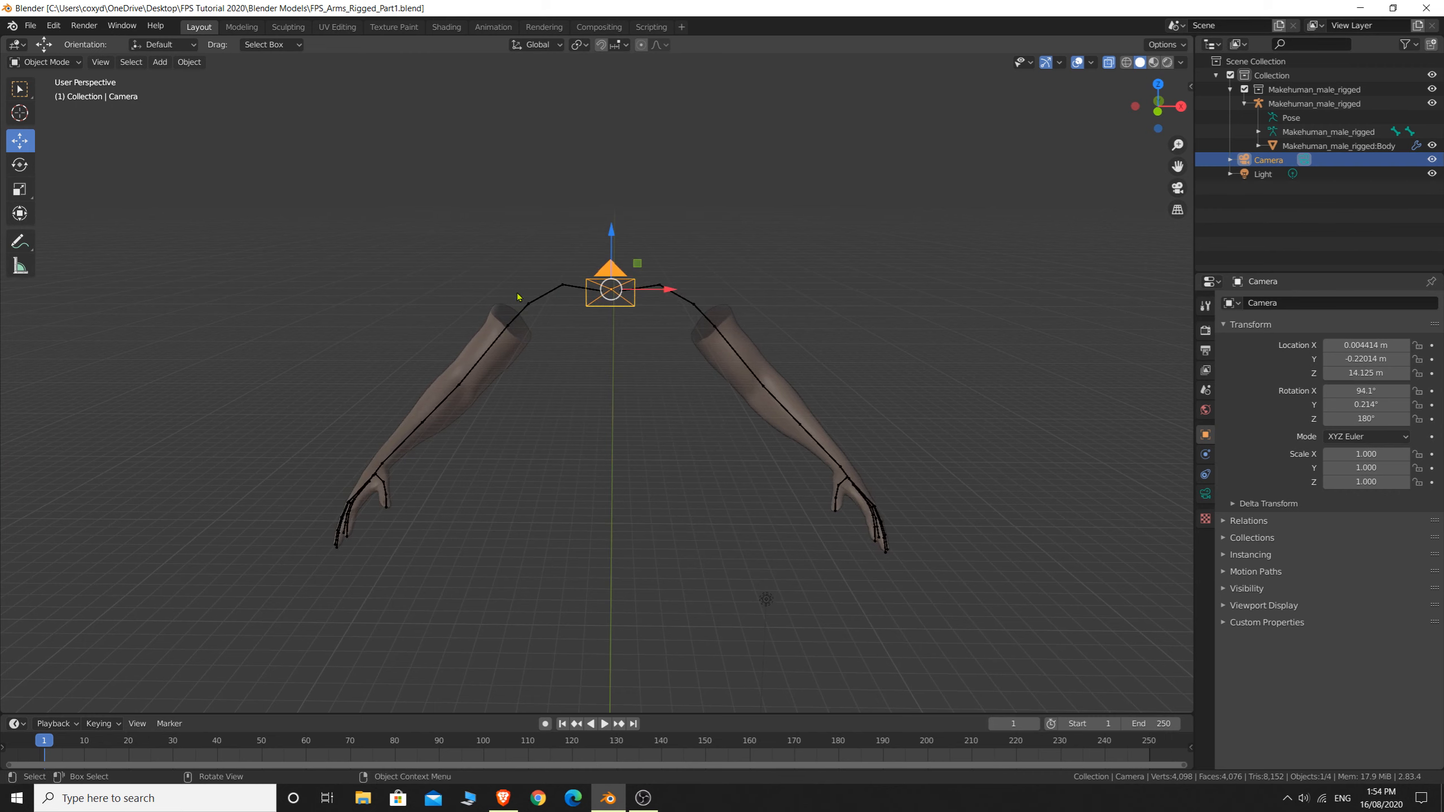
left_click(30, 25)
middle_click_drag(827, 327, 778, 318)
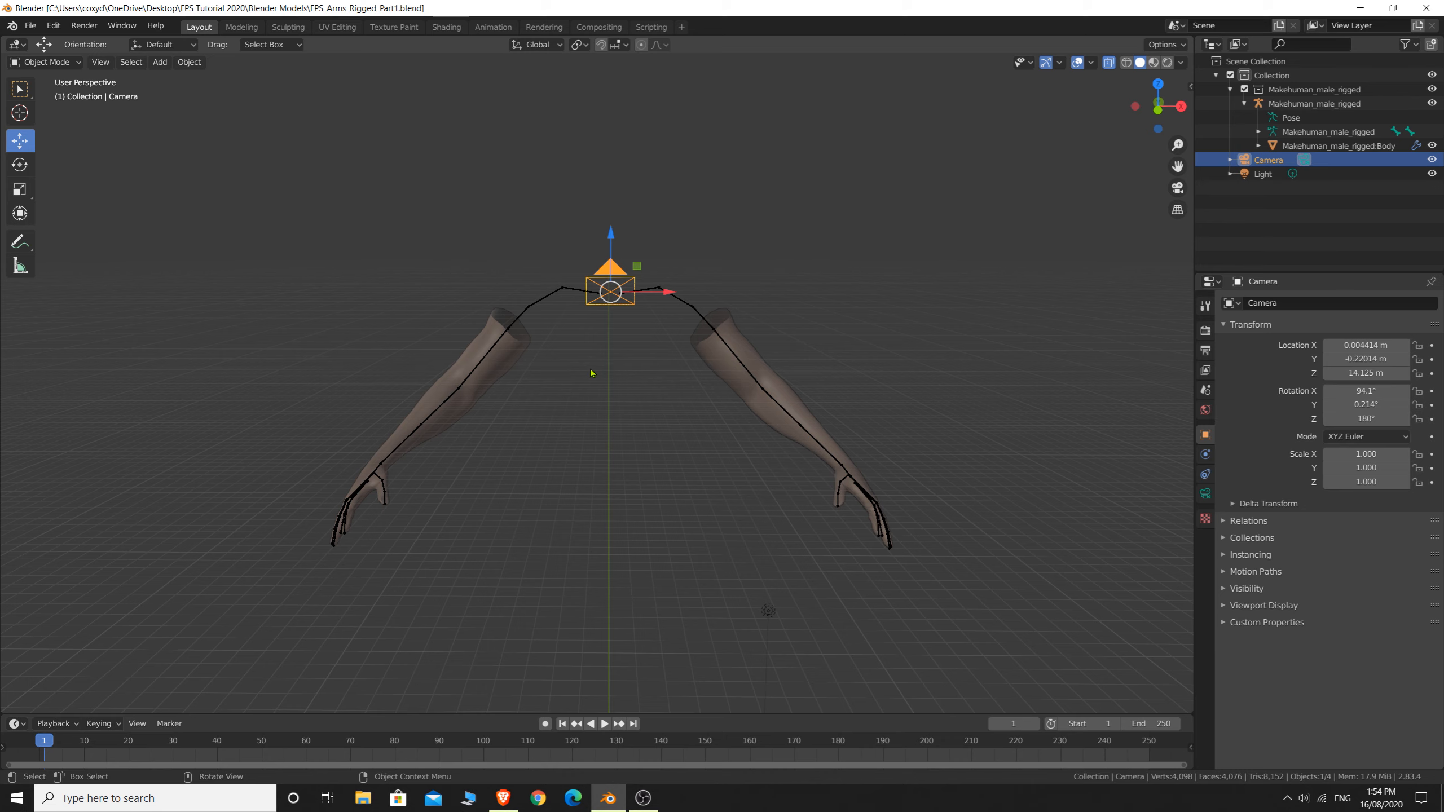
middle_click_drag(594, 373, 882, 353)
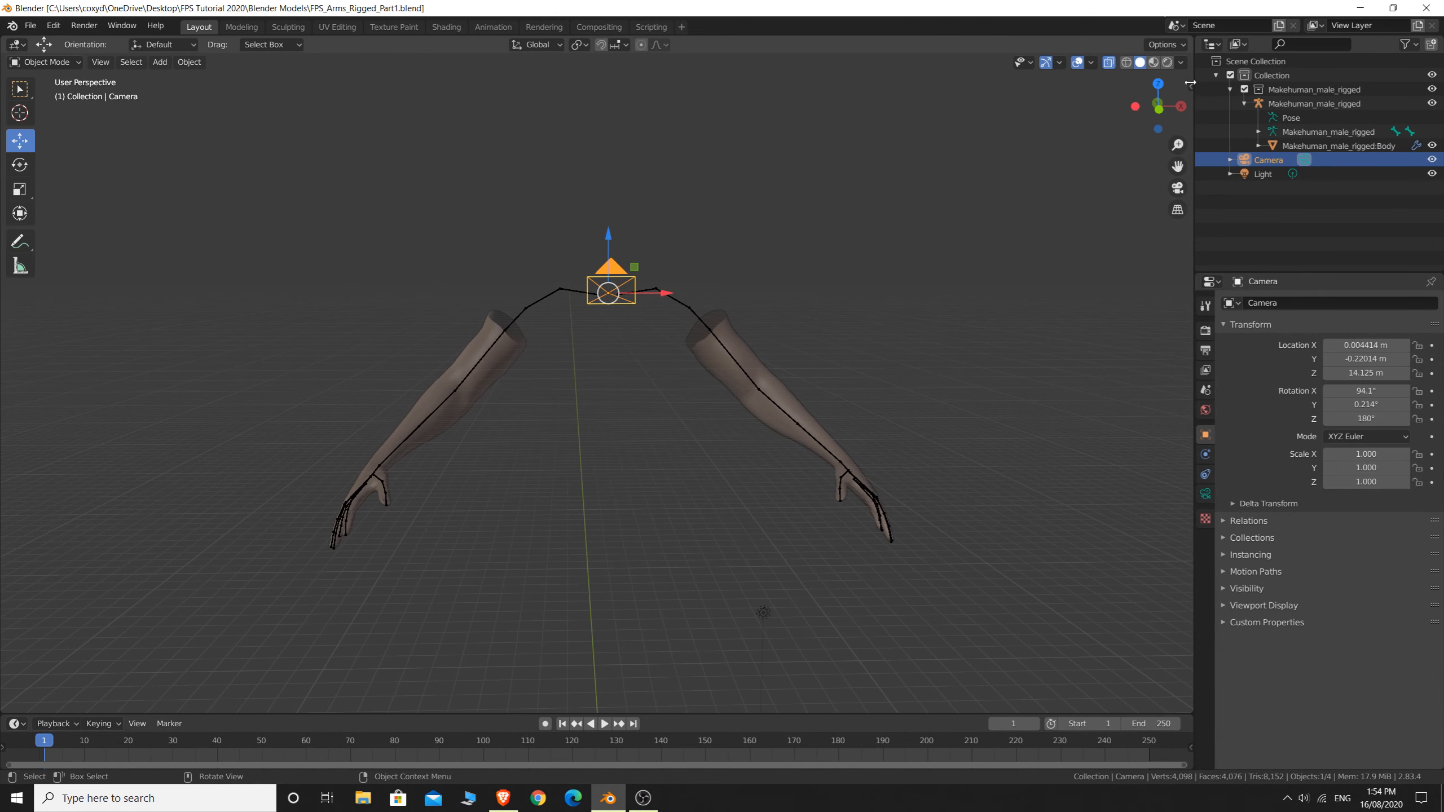
Show the viewport sidebar and install the add-on screencast_keys.zip from the programs folder on drive G
key("n")
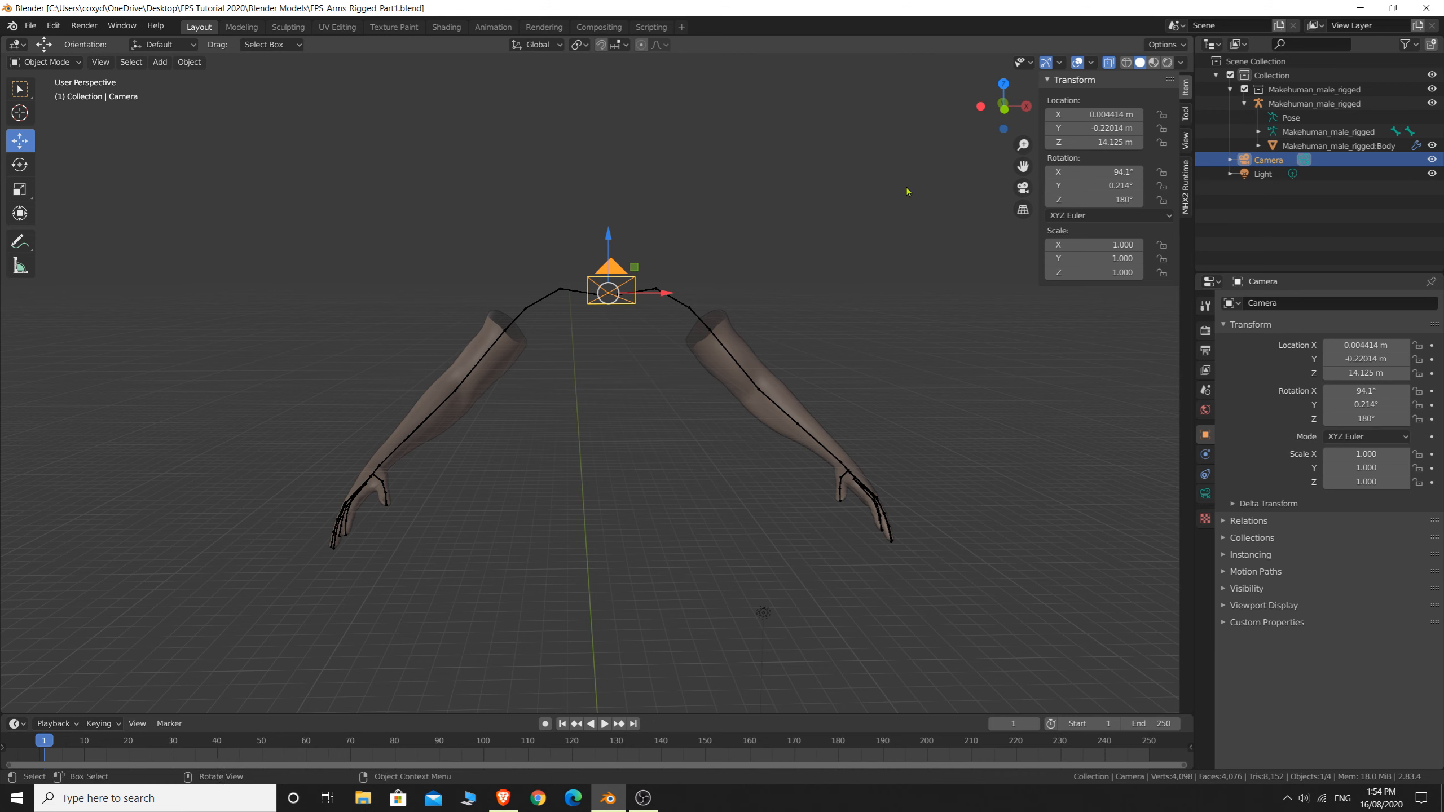
left_click(761, 156)
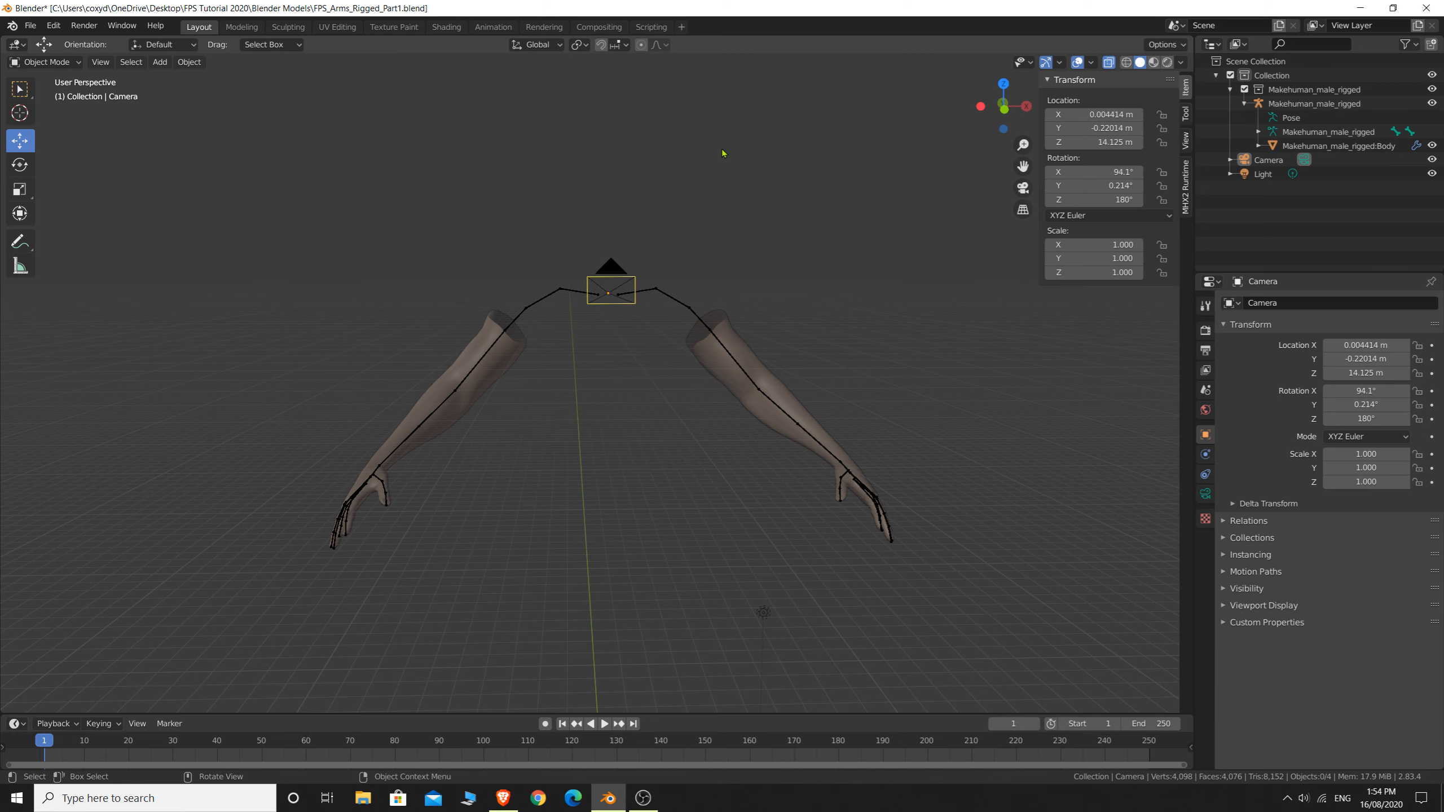
left_click(34, 27)
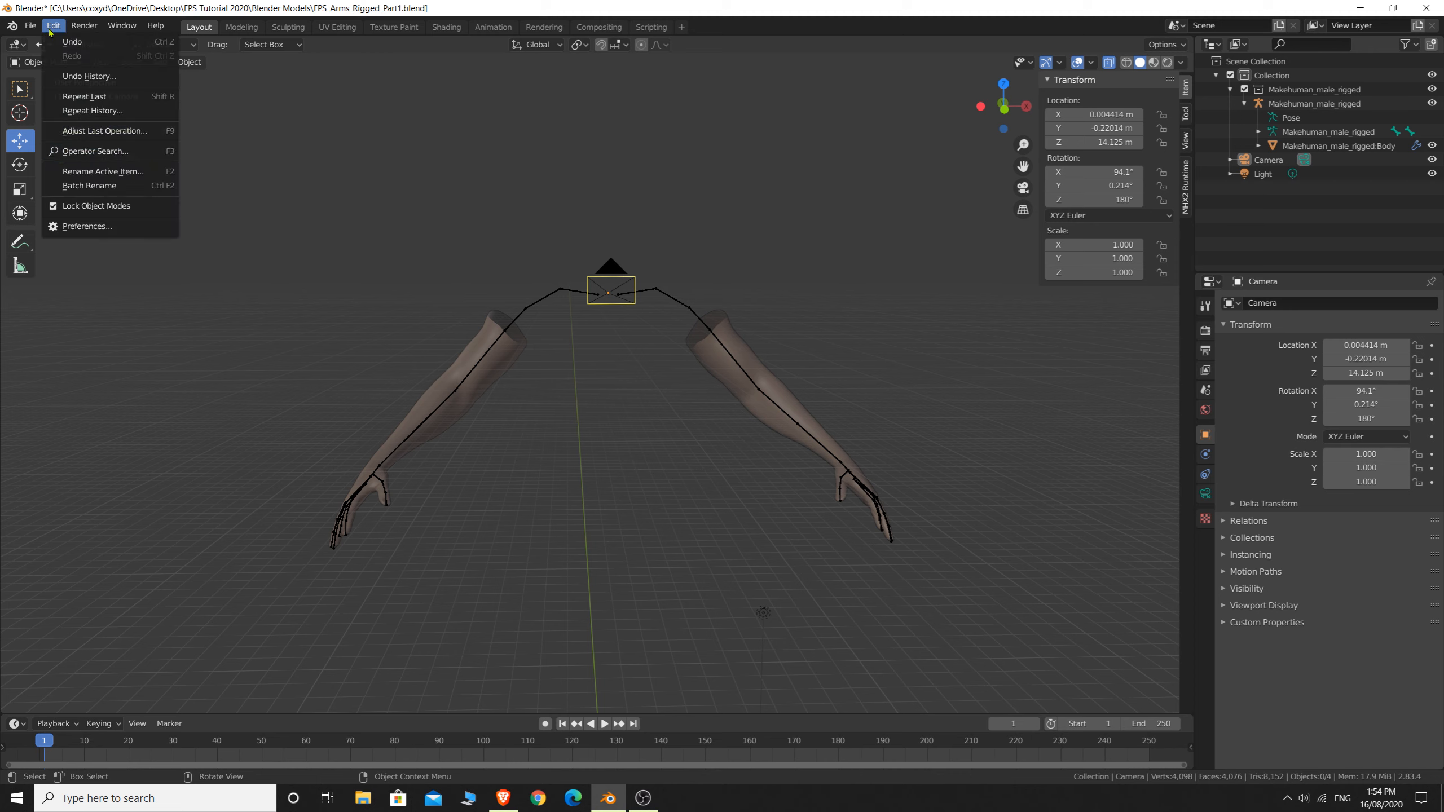
left_click(85, 229)
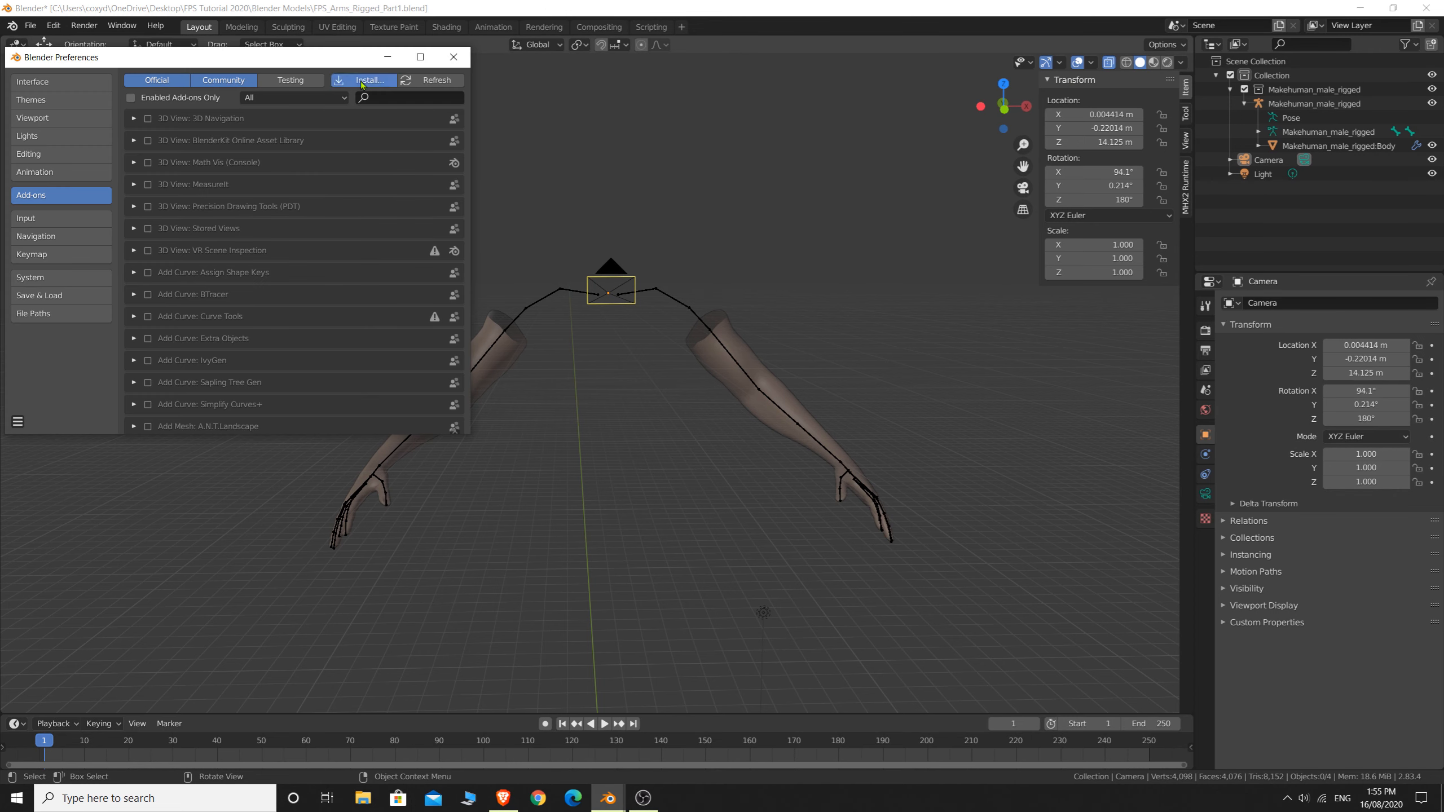
left_click(359, 85)
left_click(429, 299)
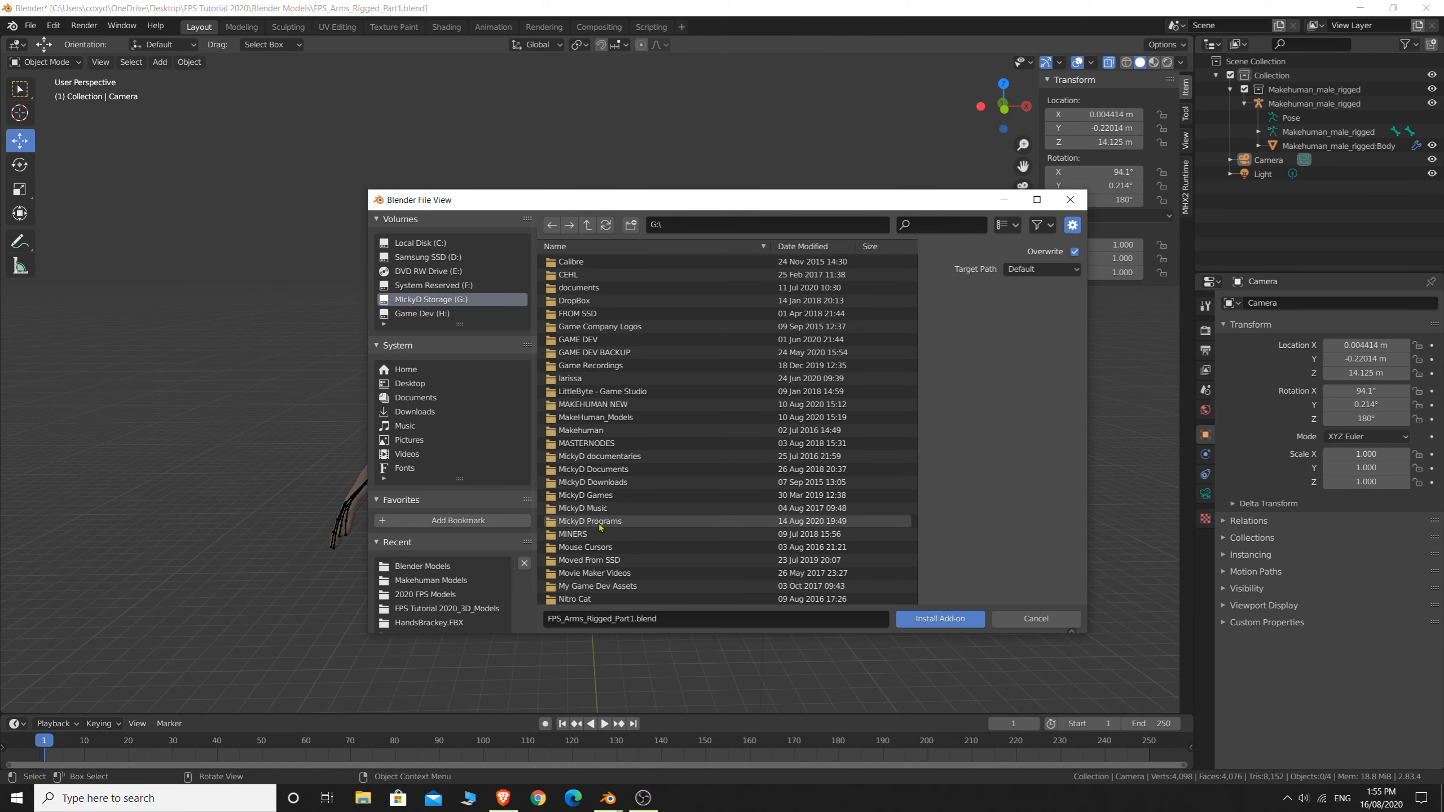
double_click(600, 524)
scroll(674, 474, "down", 8)
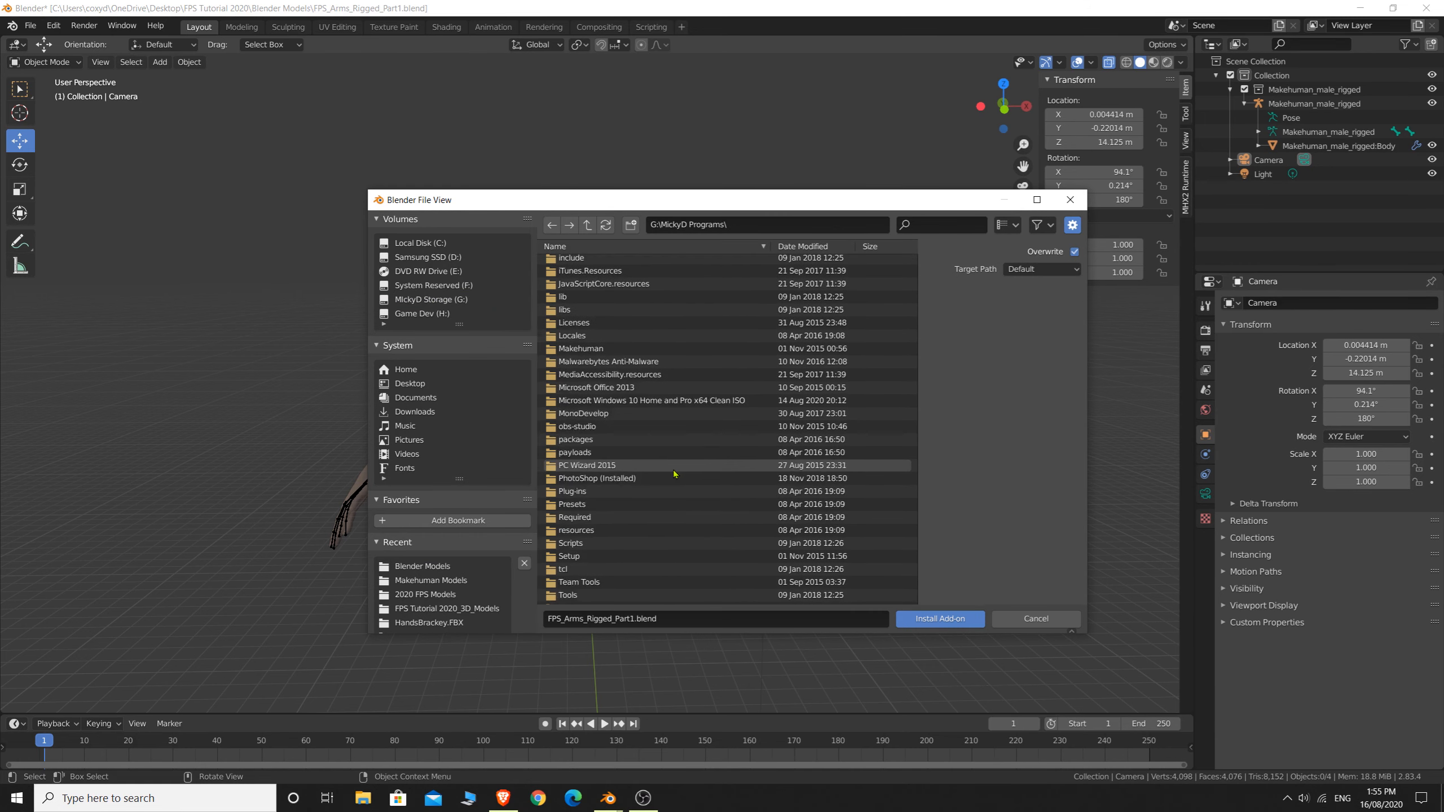
scroll(673, 474, "down", 3)
left_click(591, 593)
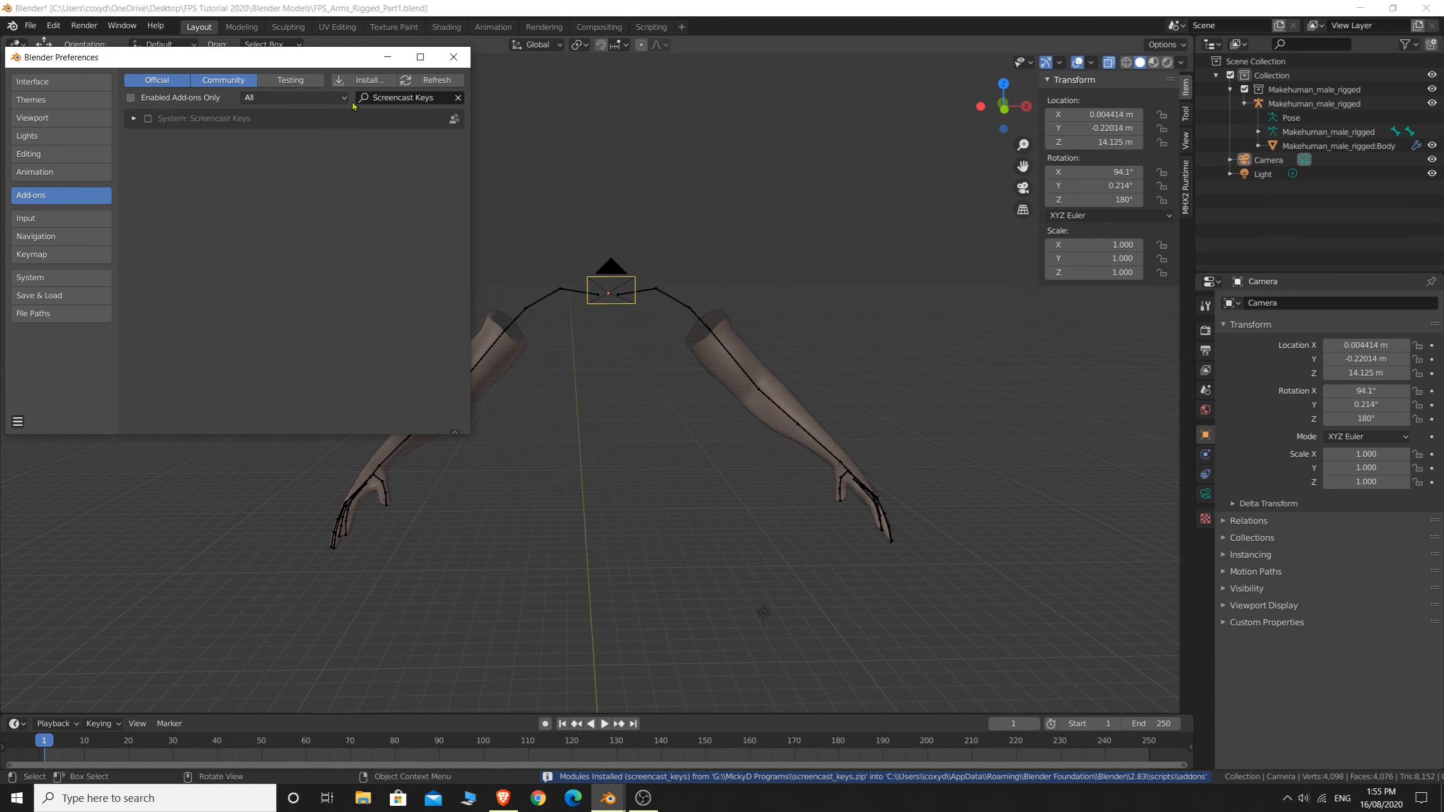
Enable the System: Screencast Keys add-on, save the preferences and close the preferences window
left_click(148, 119)
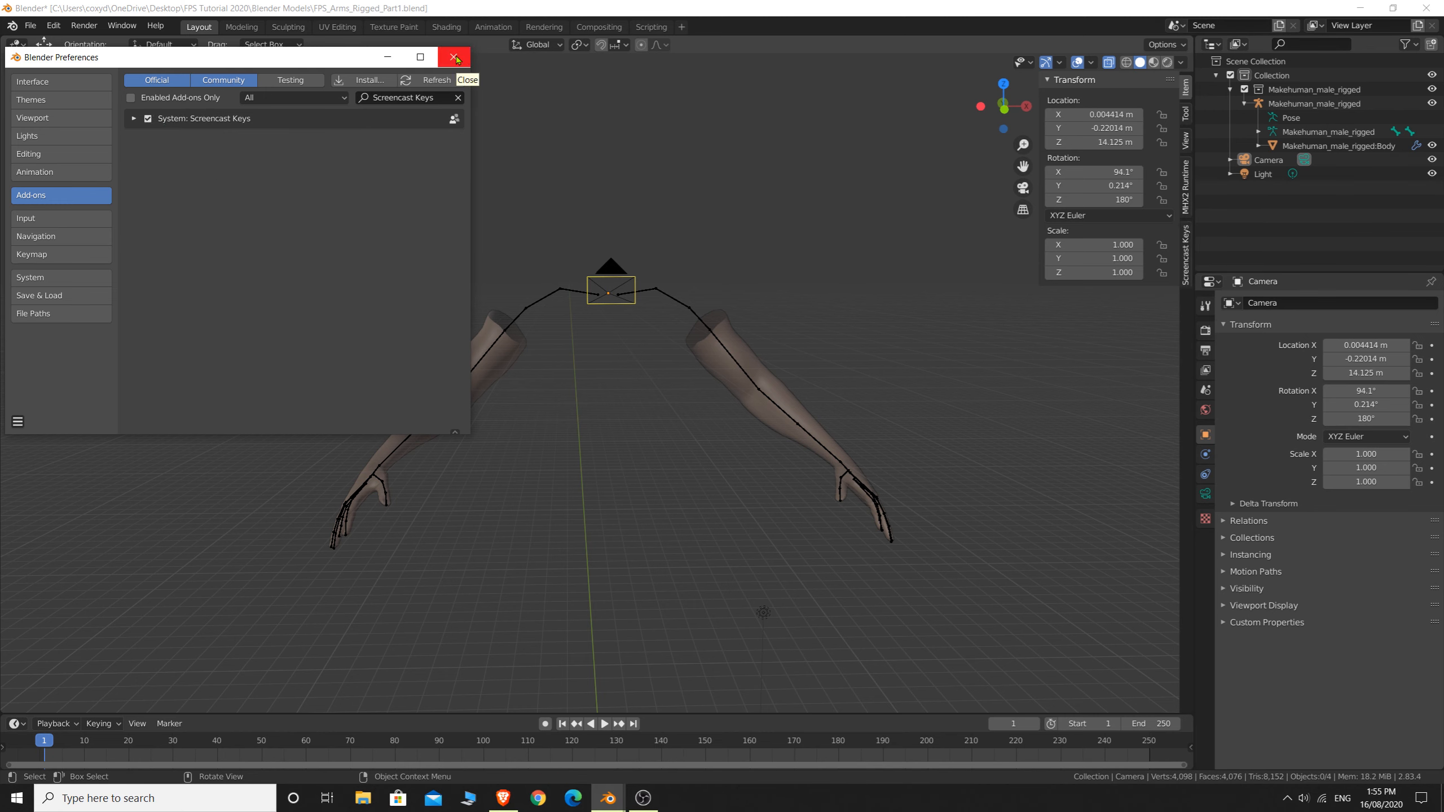
left_click(17, 421)
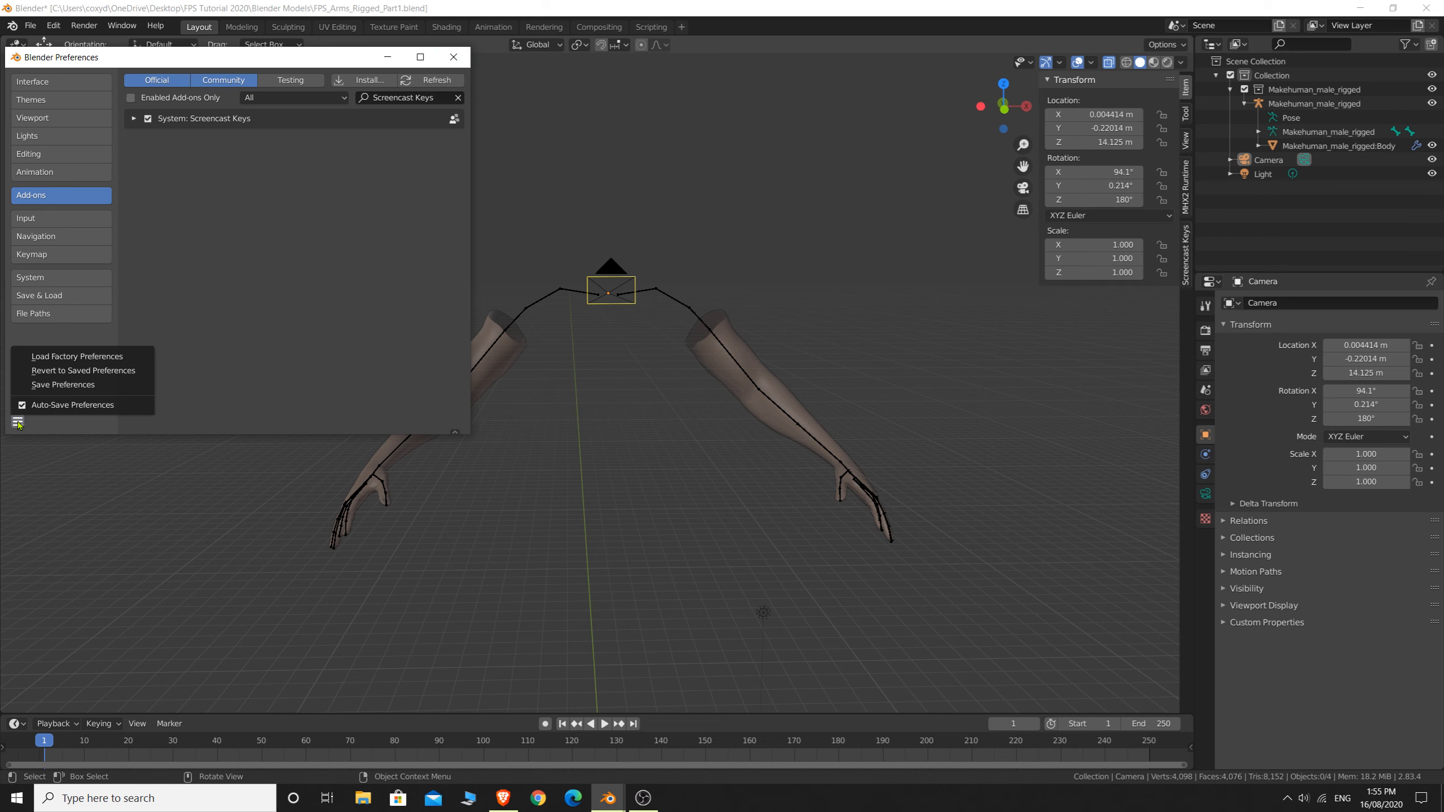
left_click(60, 390)
left_click(453, 57)
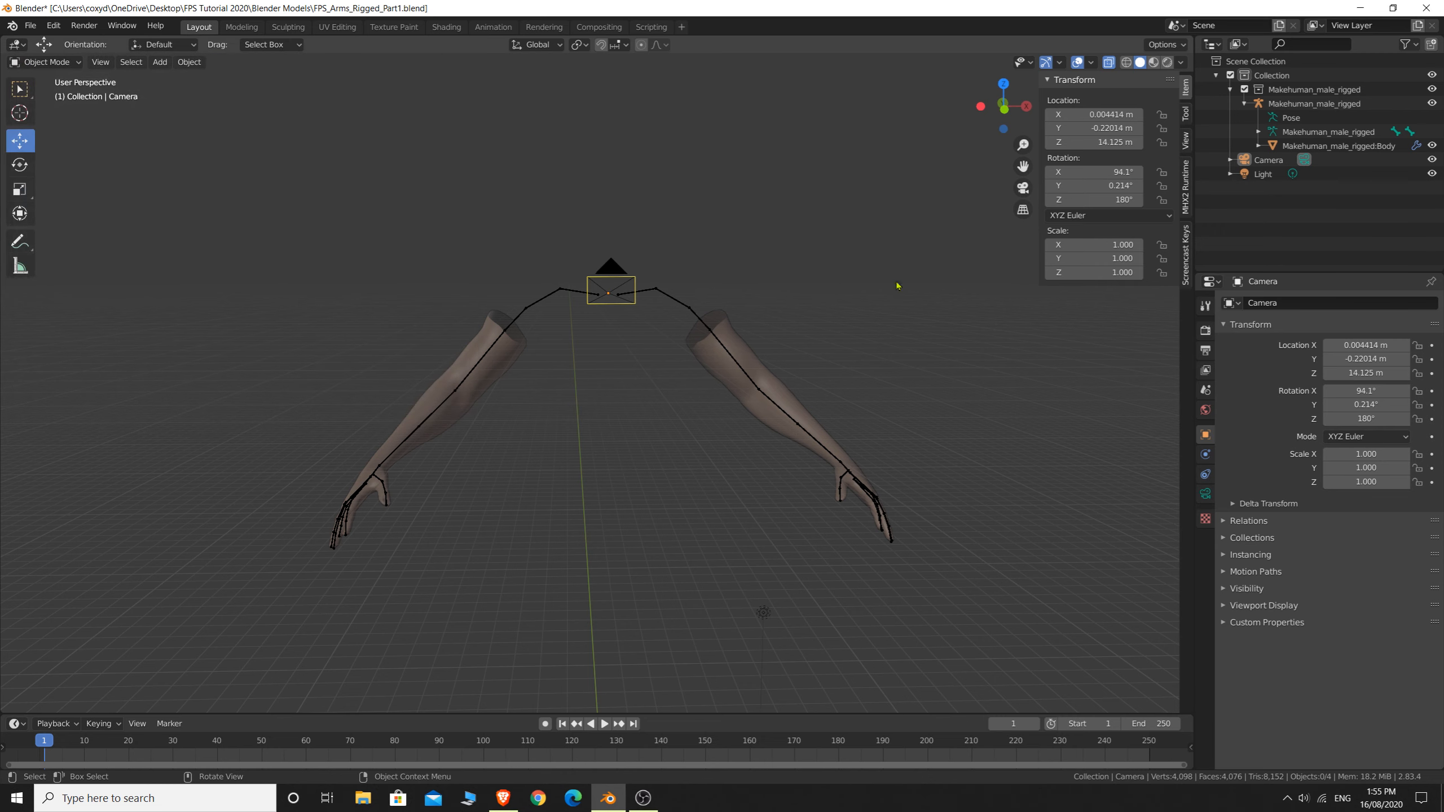
Turn on Screencast Keys in the viewport with Show Last Operator enabled, and hide the sidebar
left_click(1186, 255)
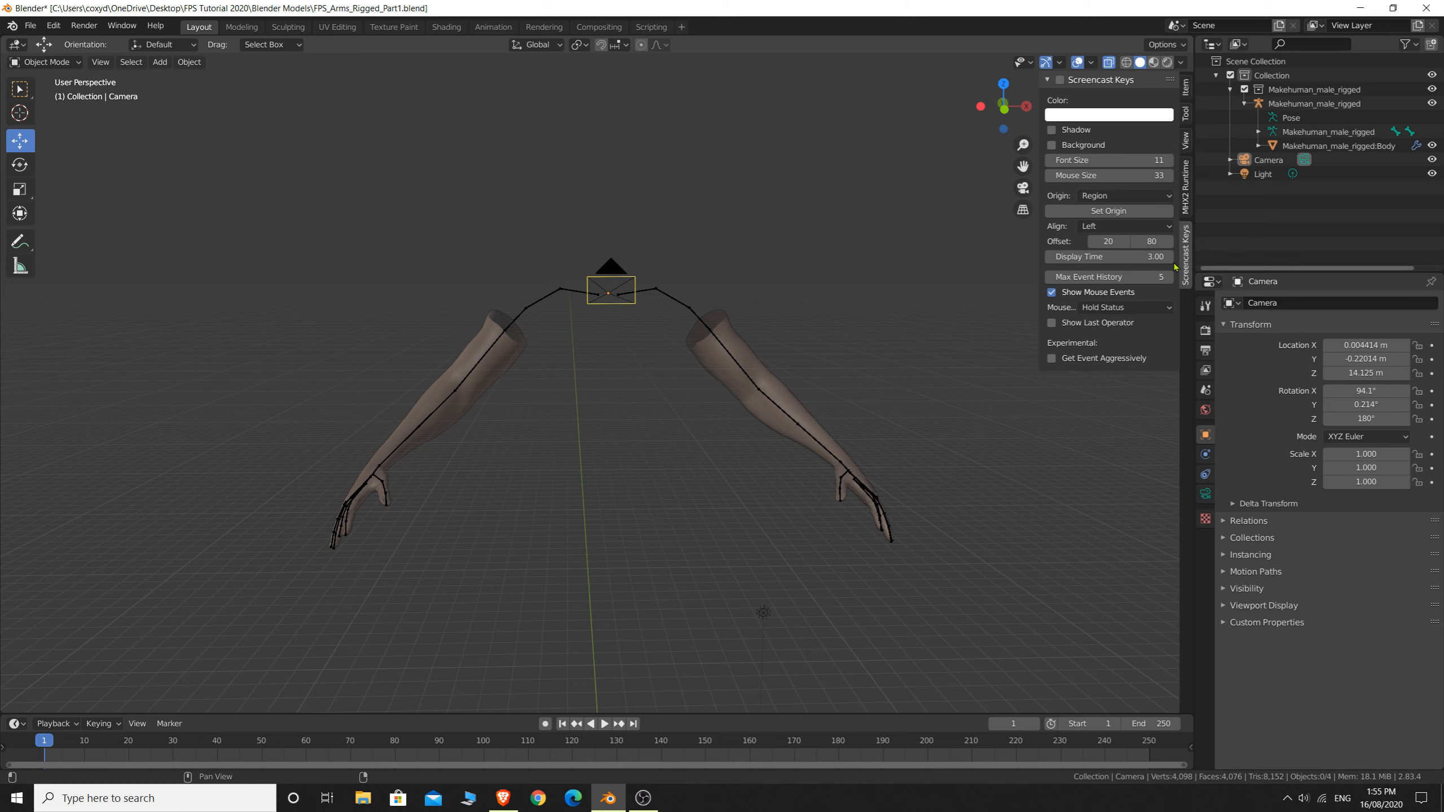
left_click(1058, 64)
left_click(1060, 79)
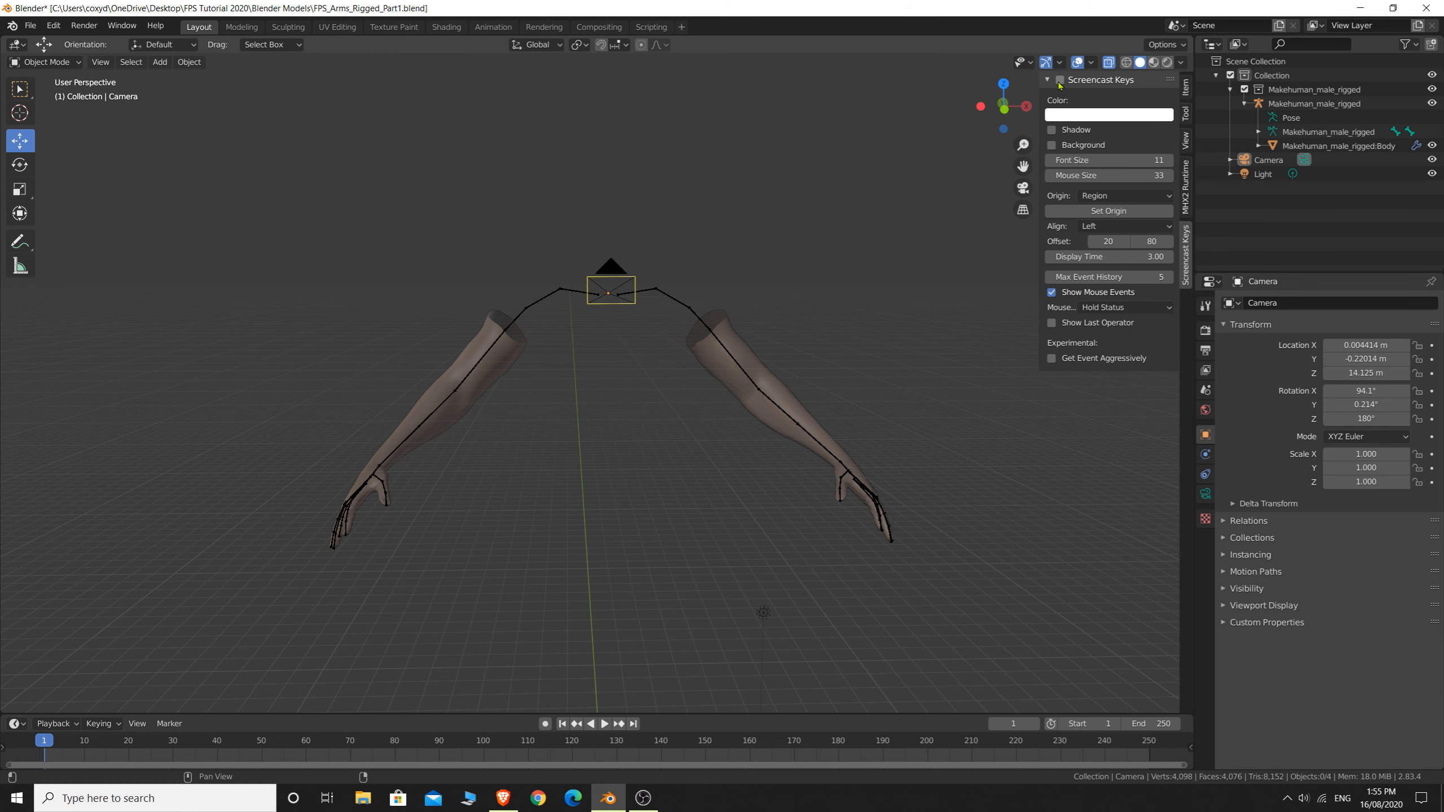
left_click(1051, 324)
key("n")
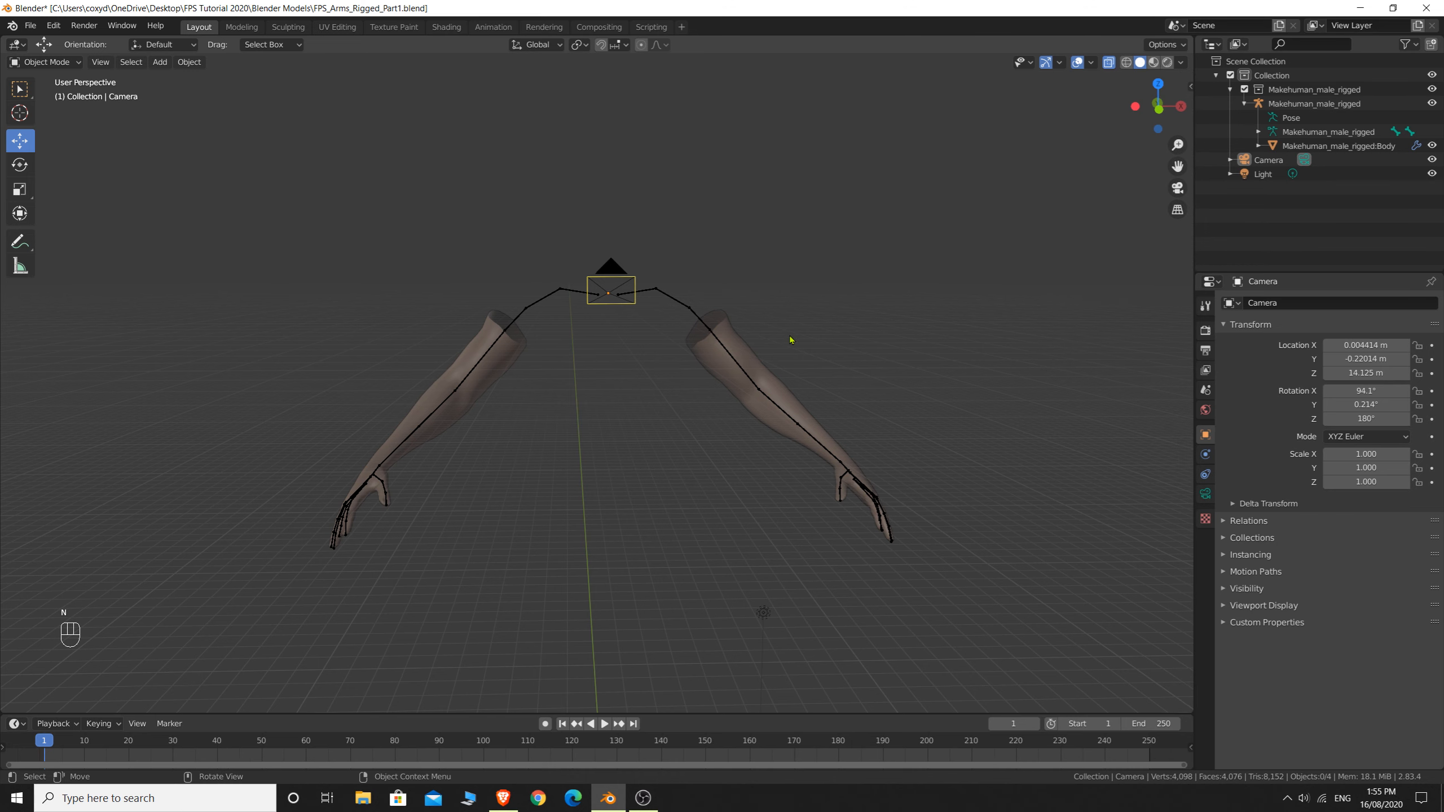
Turn off X-ray shading so the arms display as solid meshes
middle_click_drag(887, 302, 874, 302)
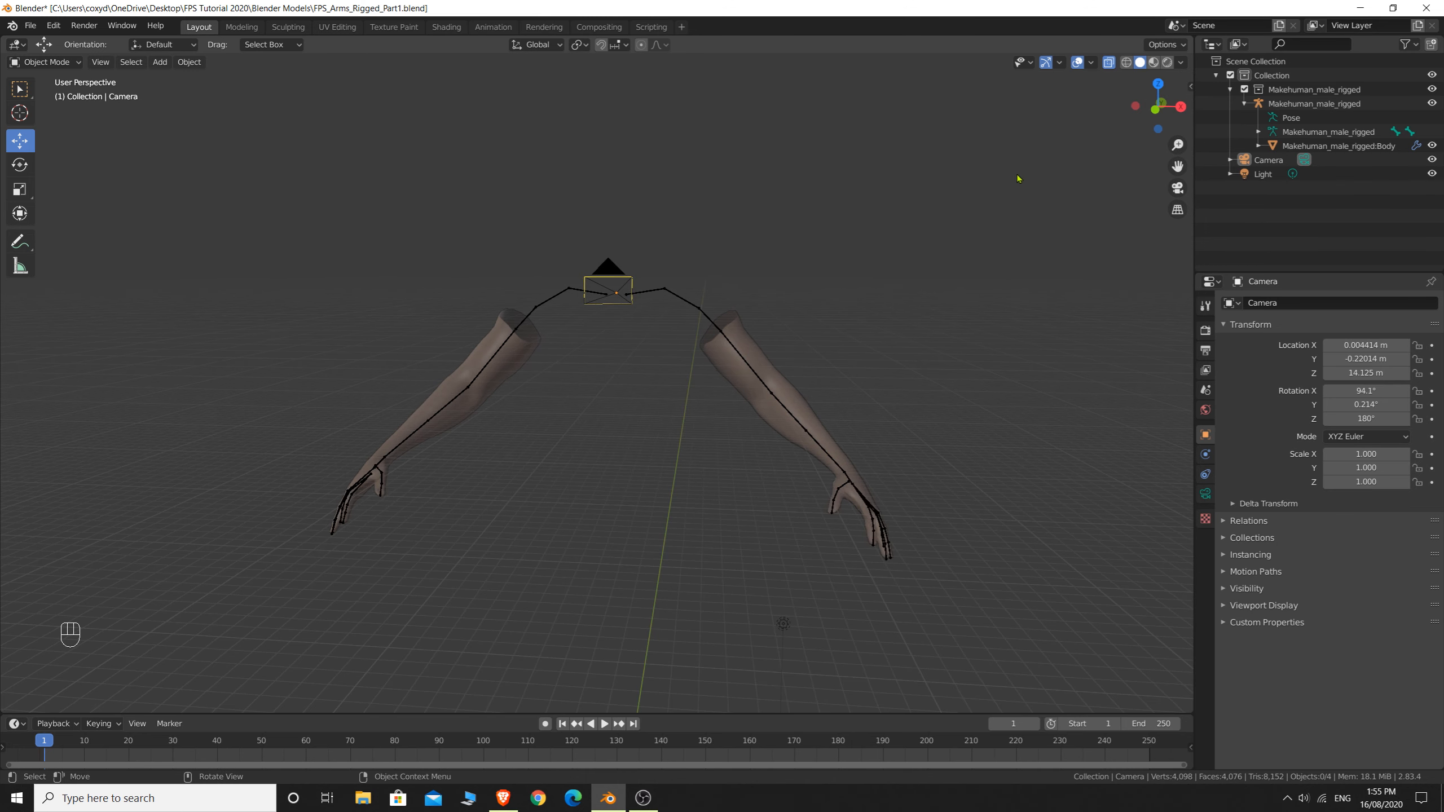
left_click(1109, 63)
middle_click_drag(842, 307, 767, 300)
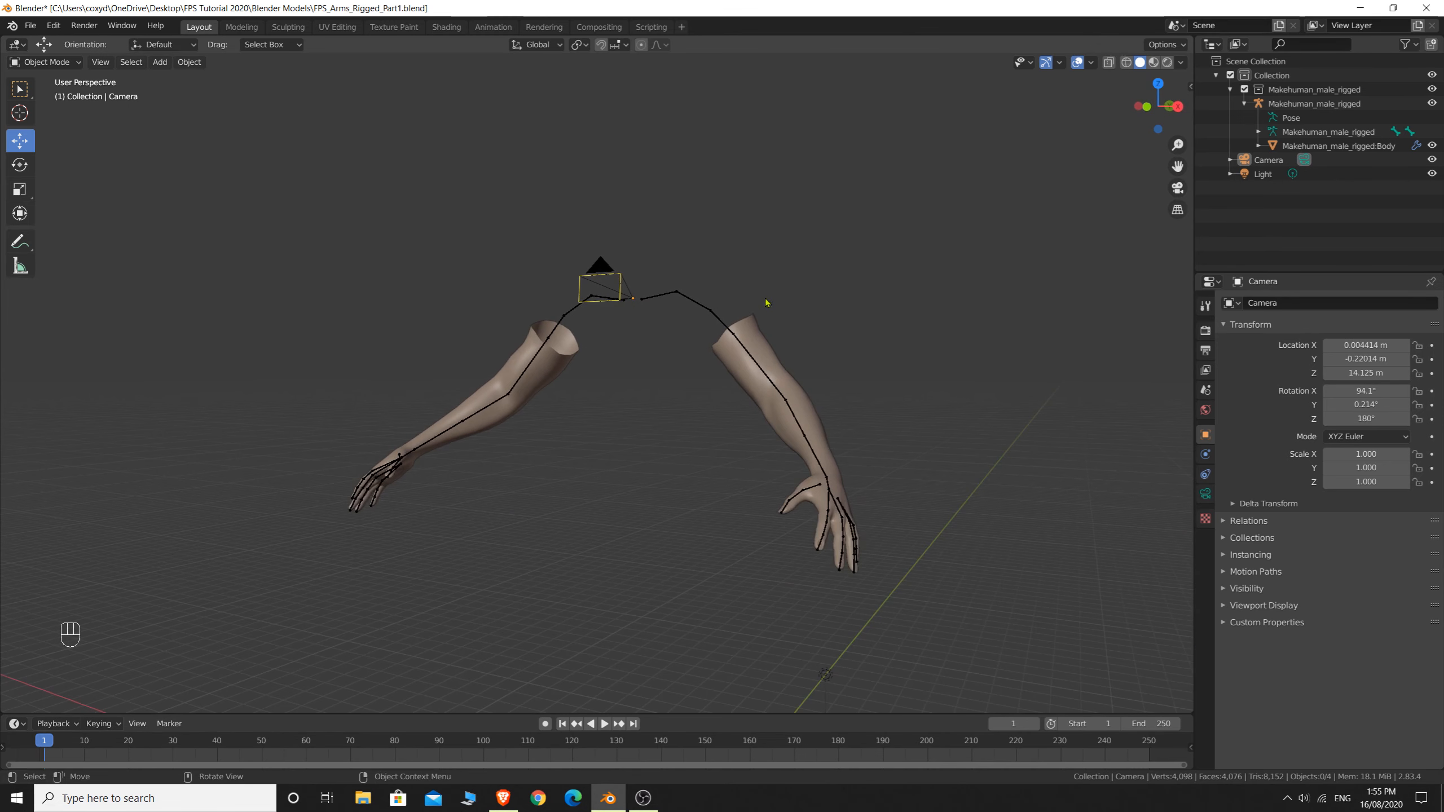
Select the Makehuman_male_rigged armature in the viewport
left_click(704, 309)
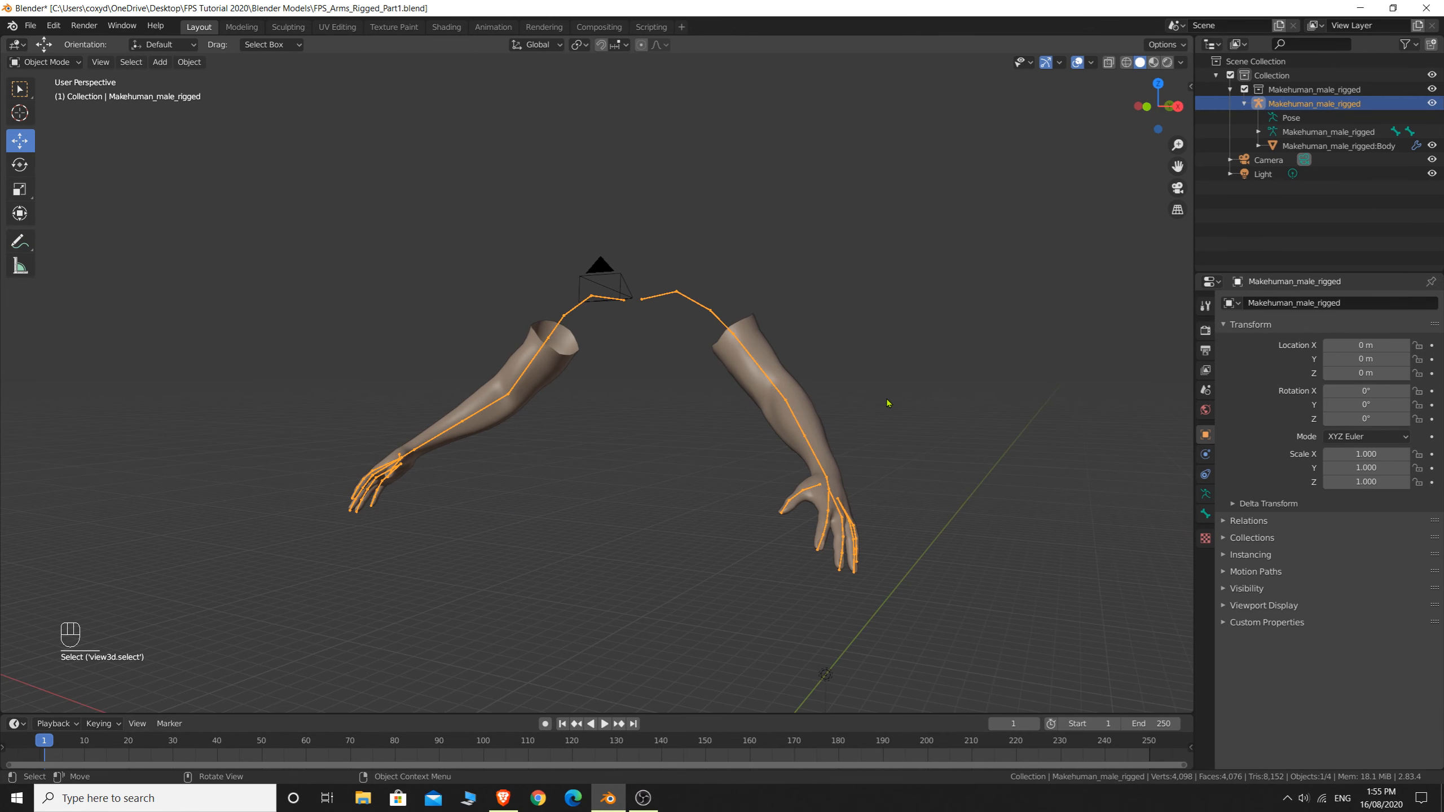
middle_click_drag(924, 385, 788, 406)
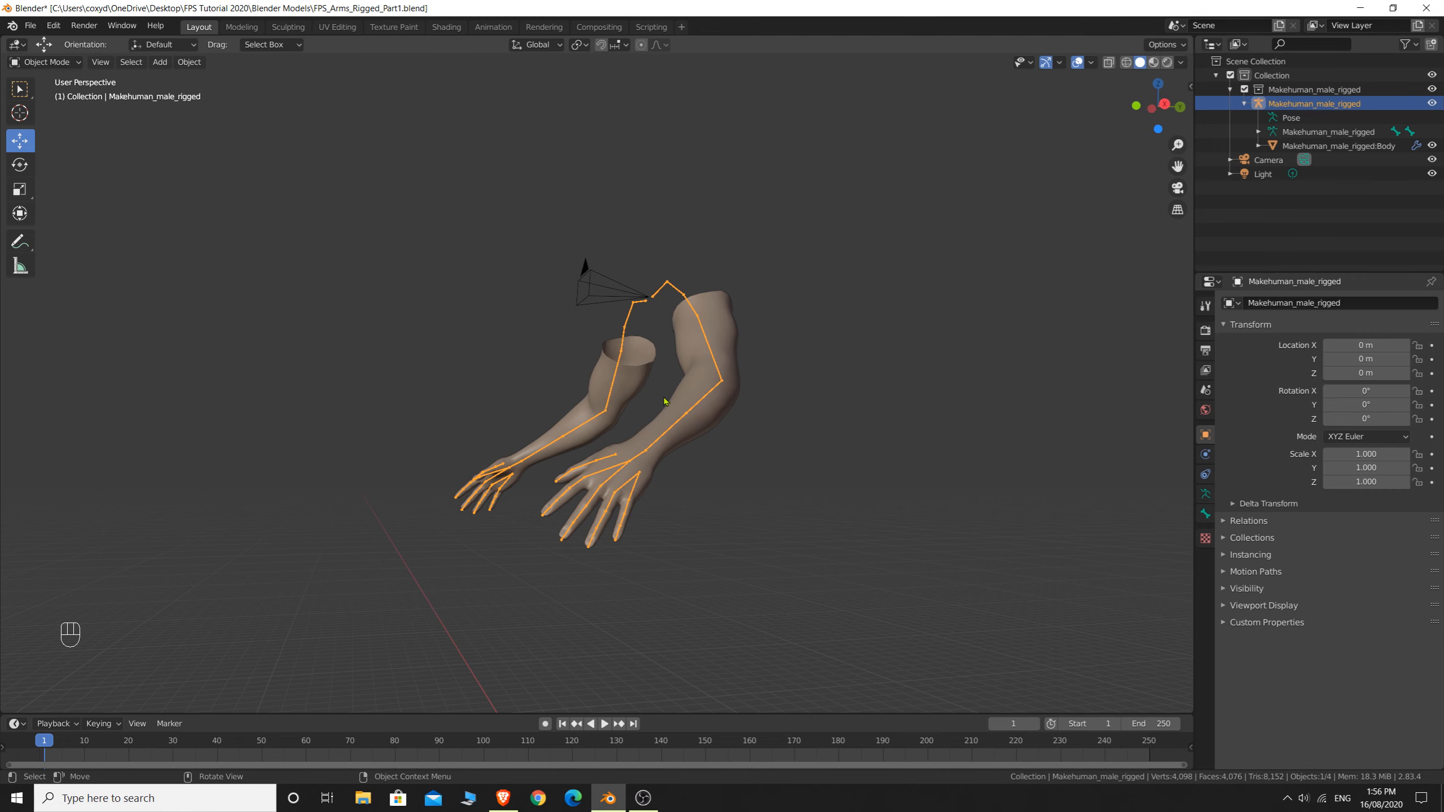
middle_click_drag(727, 351, 754, 445)
scroll(756, 449, "up", 3)
middle_click_drag(801, 487, 699, 374, "shift")
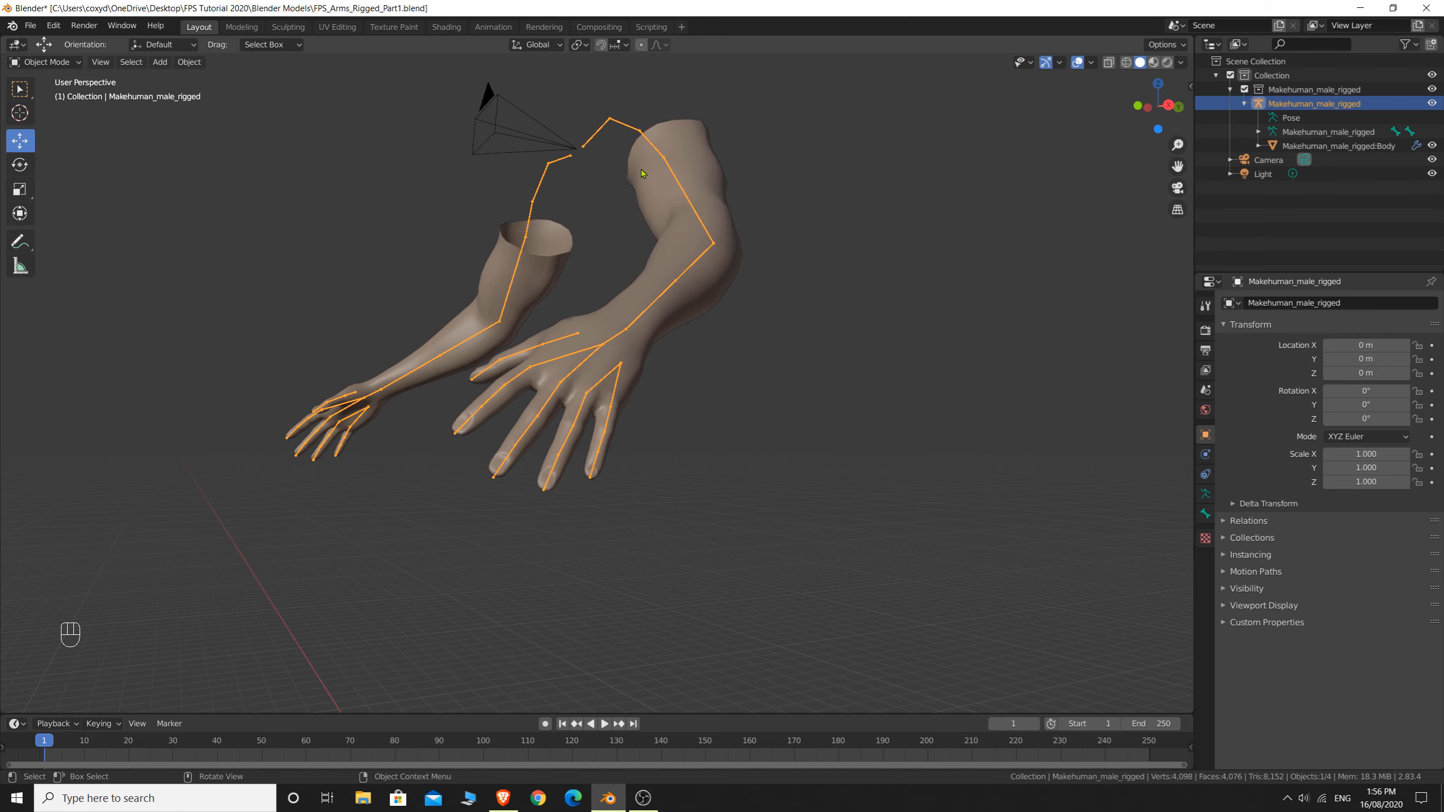
middle_click_drag(593, 133, 634, 113)
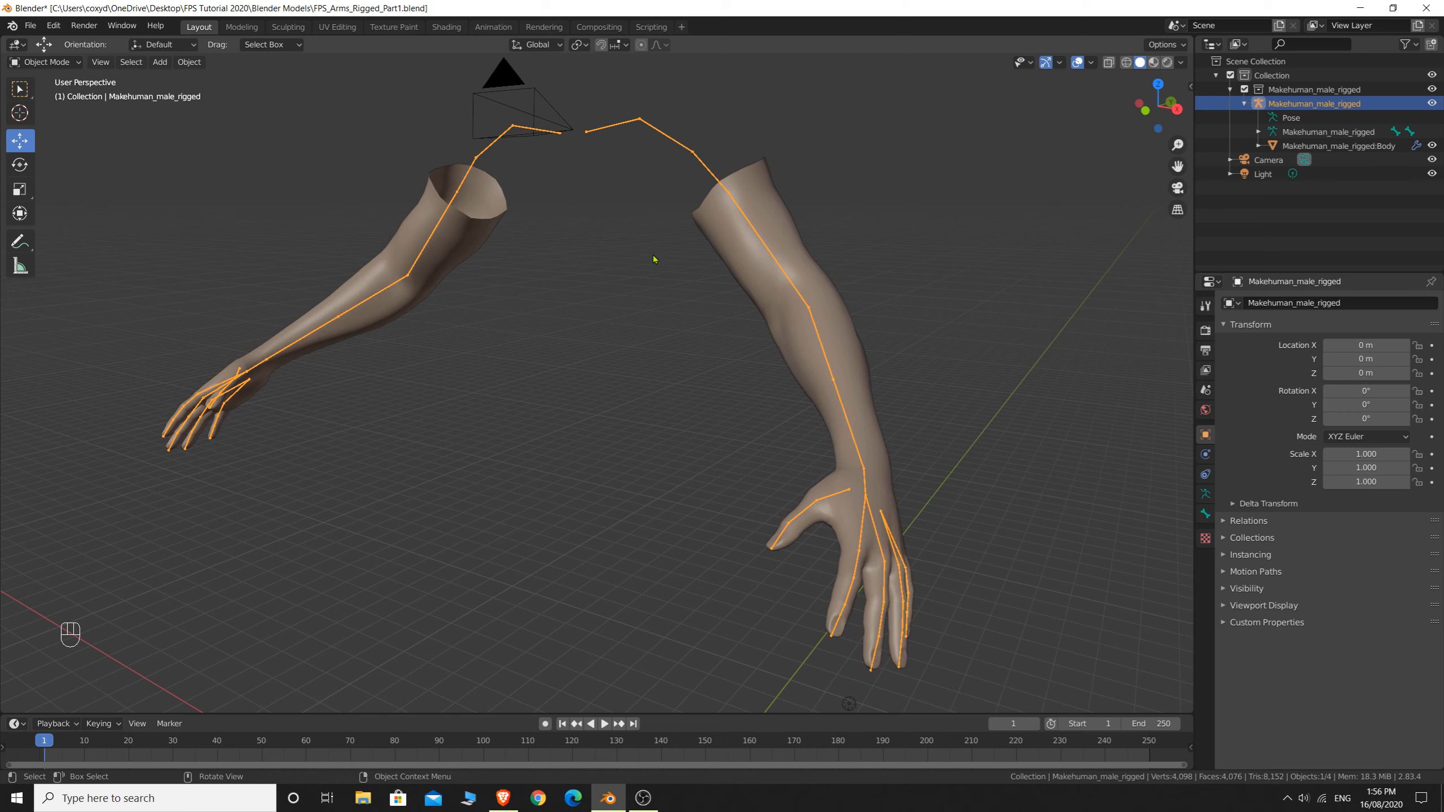
Examine the armature's forearm, wrist and hand bones in Edit Mode, selecting the wrist-end joint of lowerarm02.L, and return to Object Mode
key("Tab")
middle_click_drag(653, 259, 822, 265)
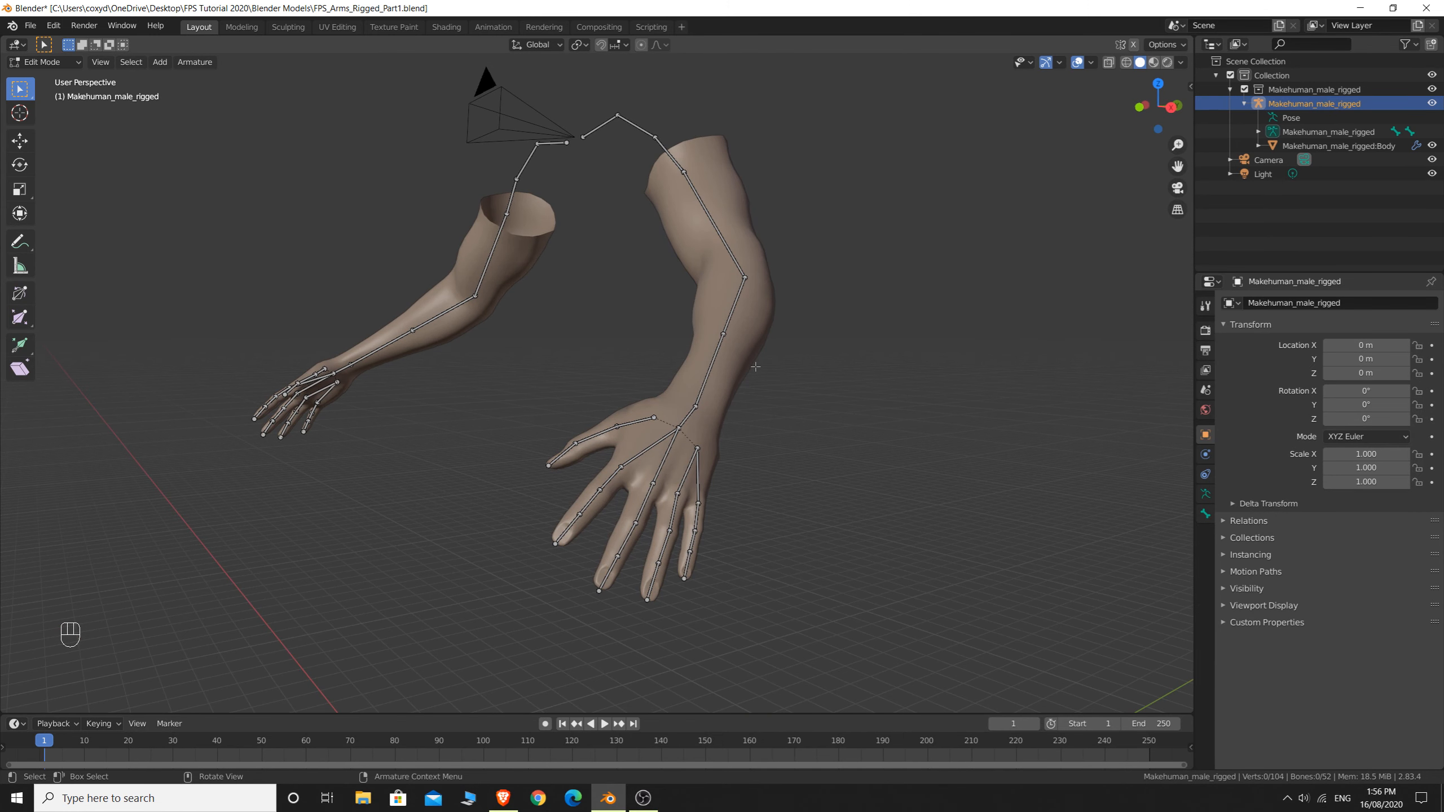
middle_click_drag(756, 367, 750, 367)
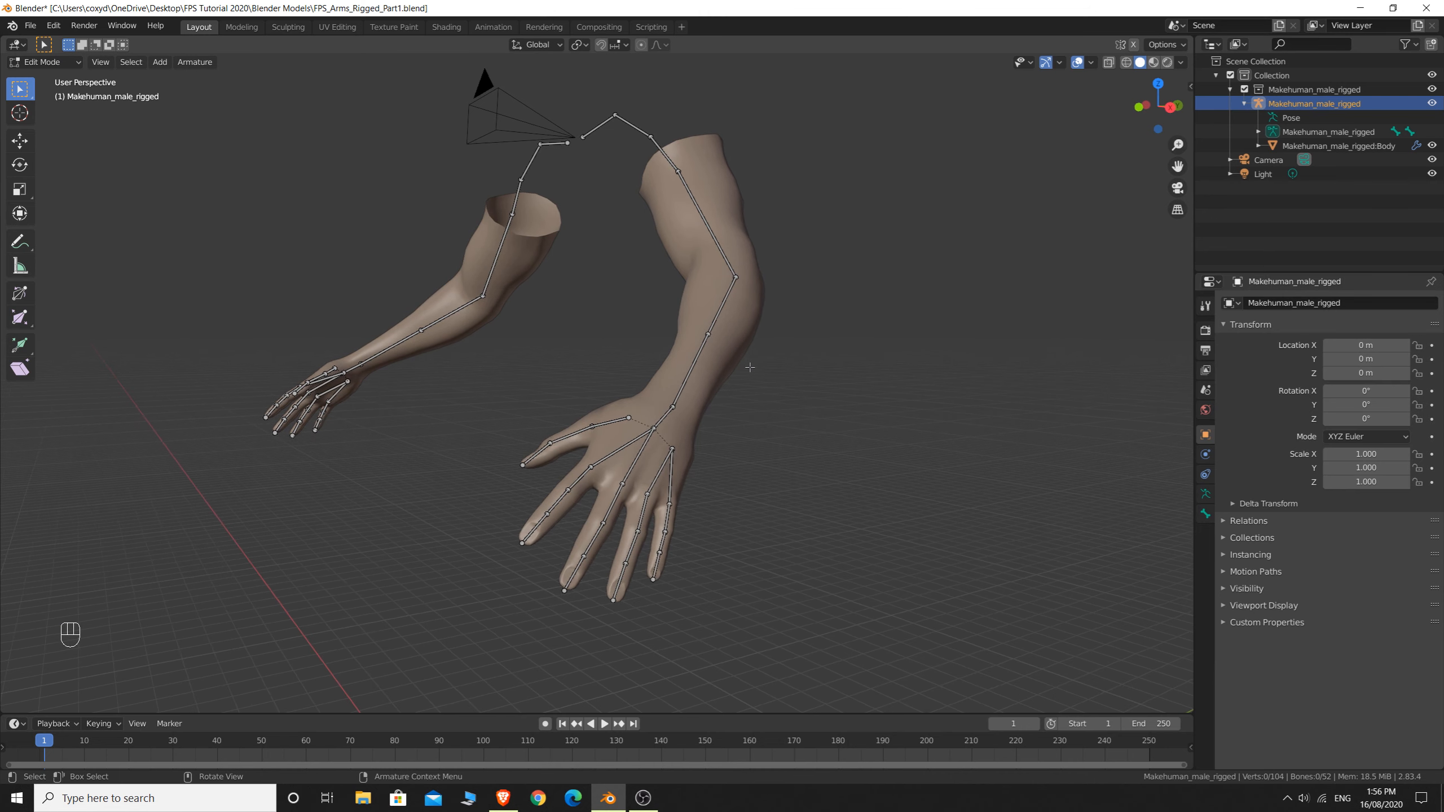
scroll(699, 387, "up", 6)
scroll(803, 413, "down", 2)
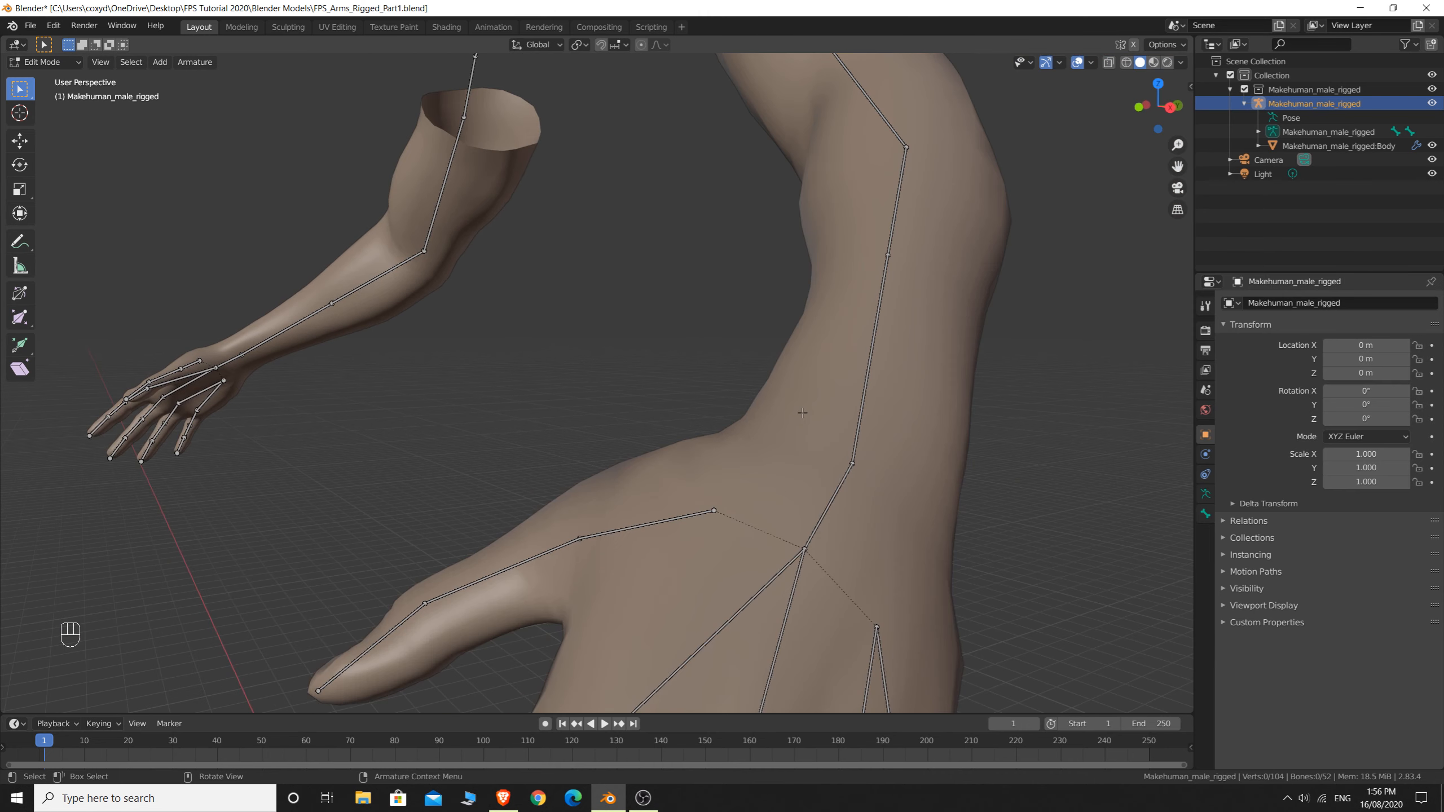
middle_click_drag(819, 427, 561, 419, "shift")
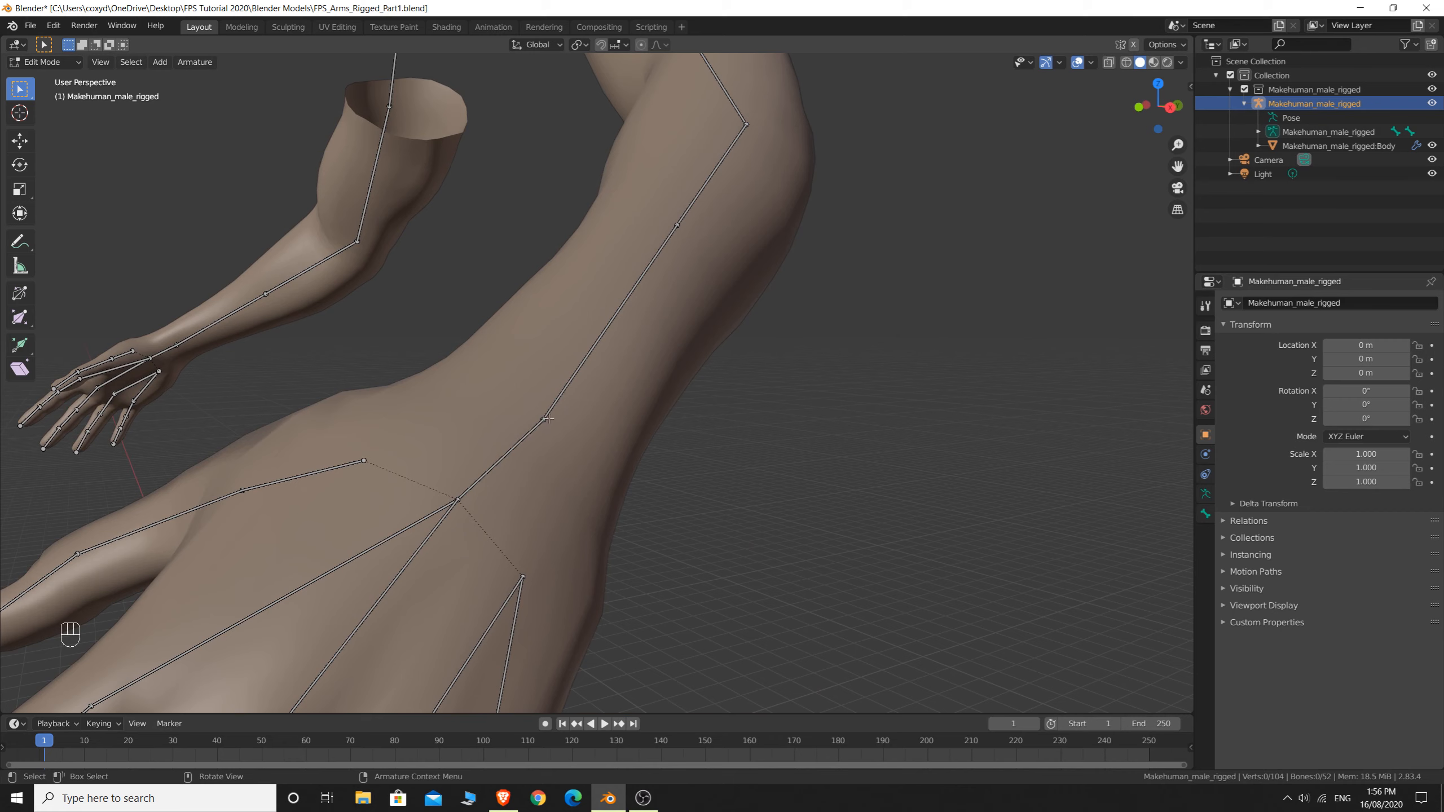
left_click(545, 419)
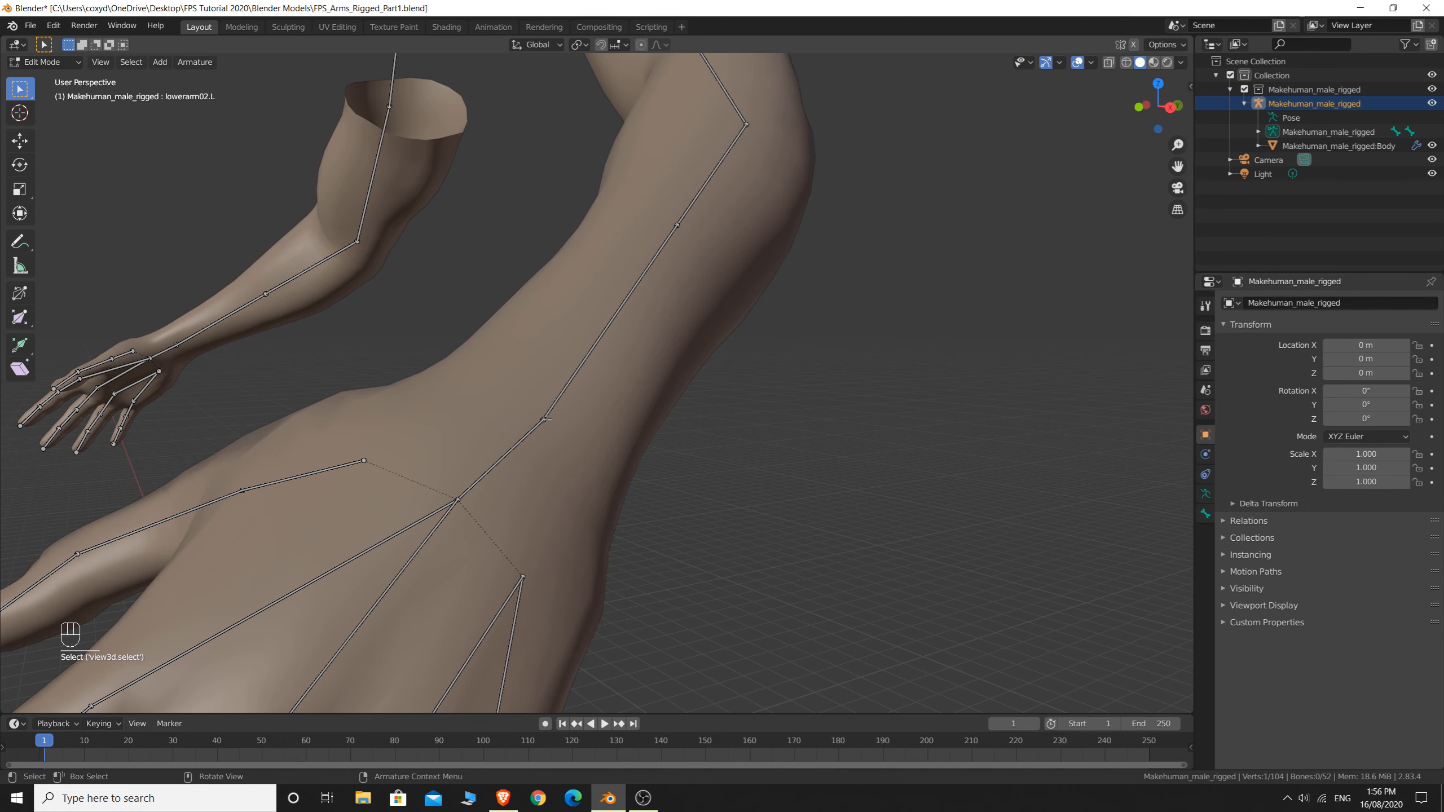
left_click(545, 420)
scroll(630, 380, "down", 3)
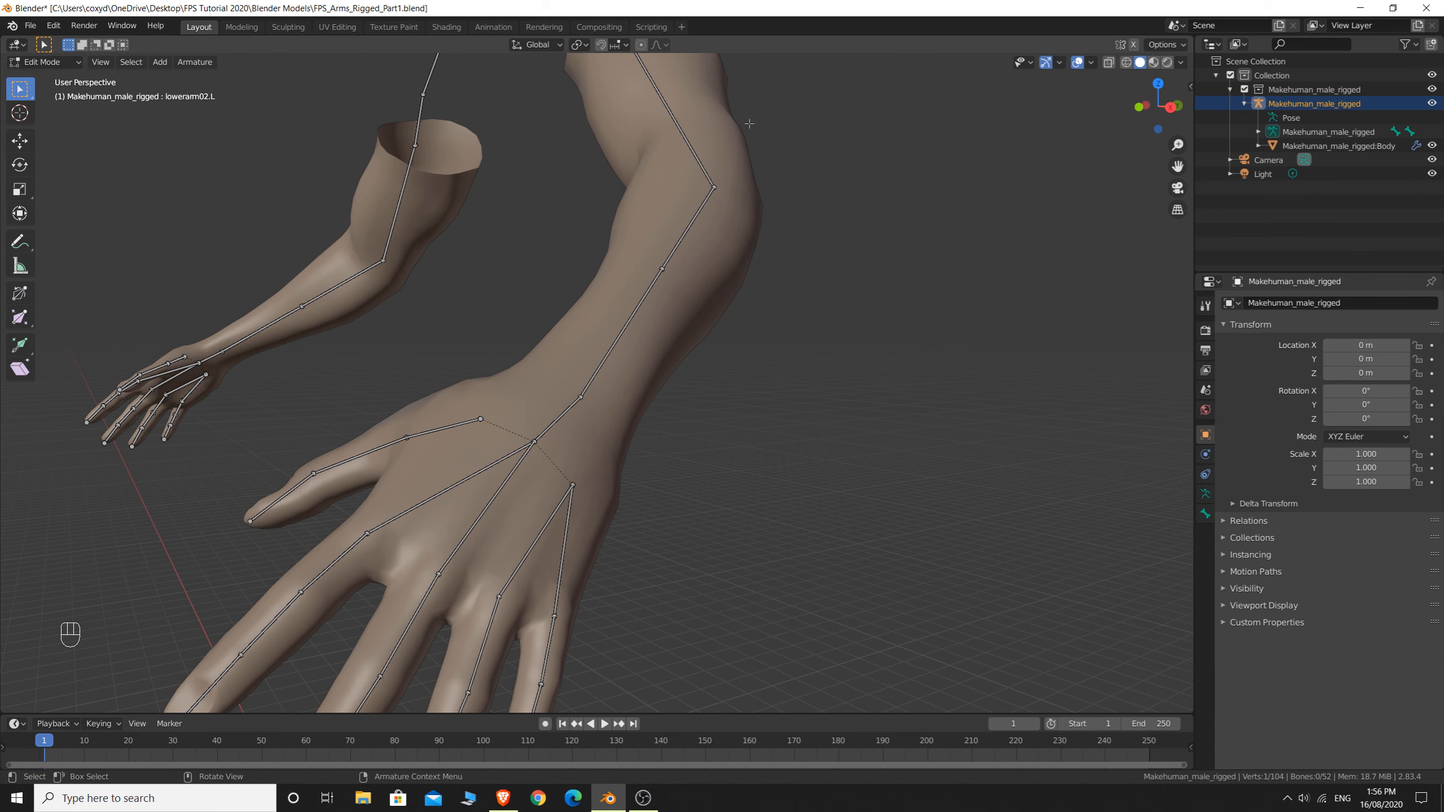
key("Tab")
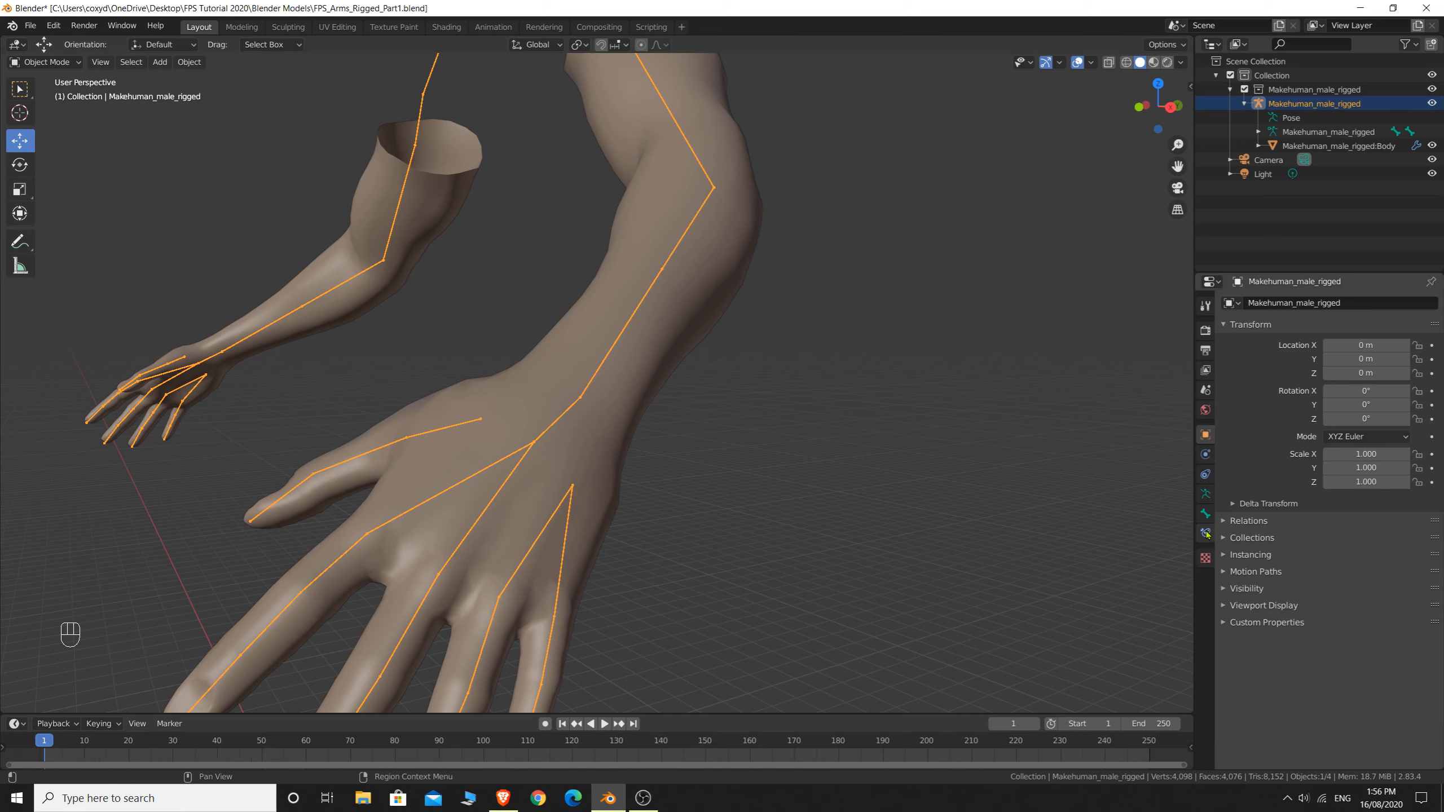
Set the armature's viewport display from sticks to Octahedral bones
left_click(1206, 496)
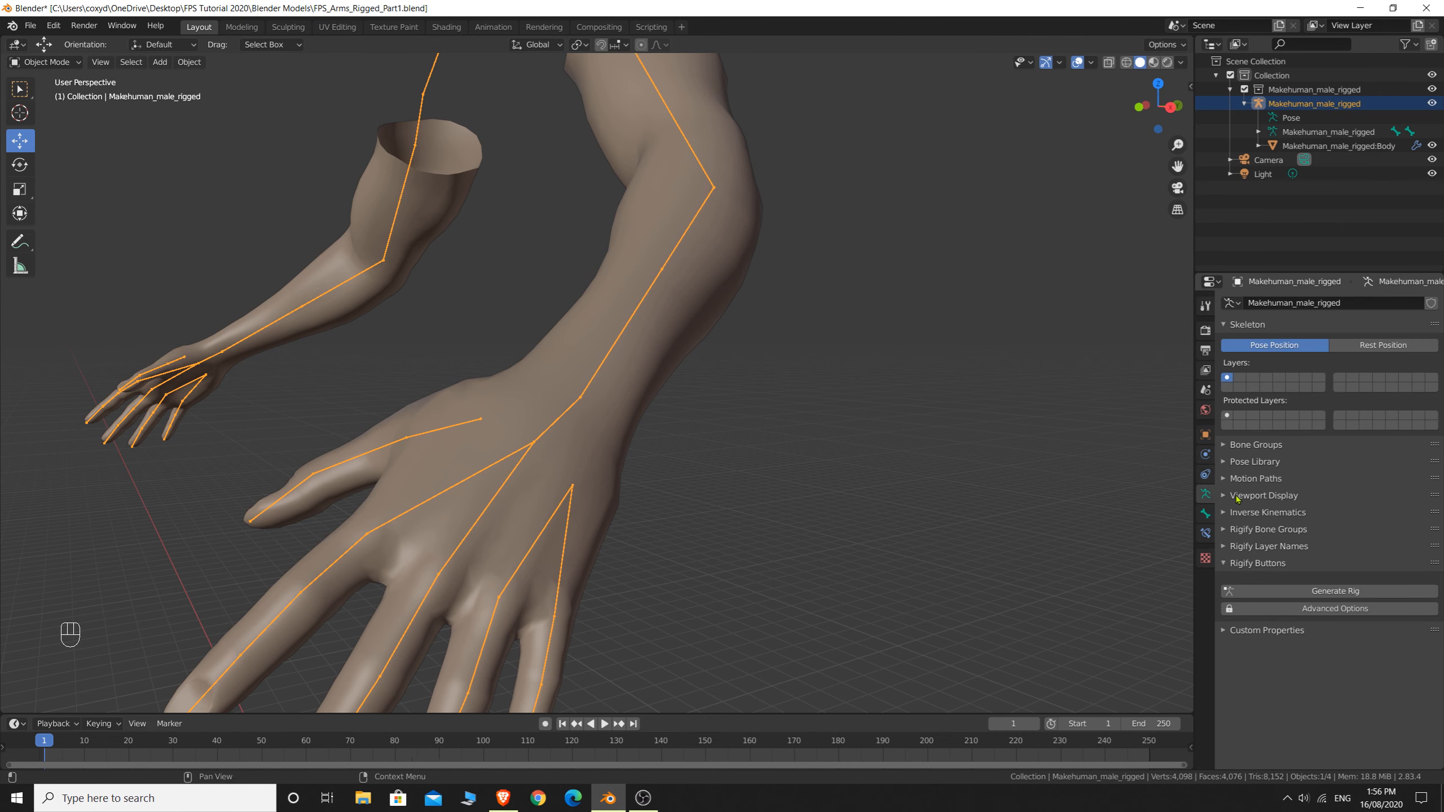
left_click(1225, 498)
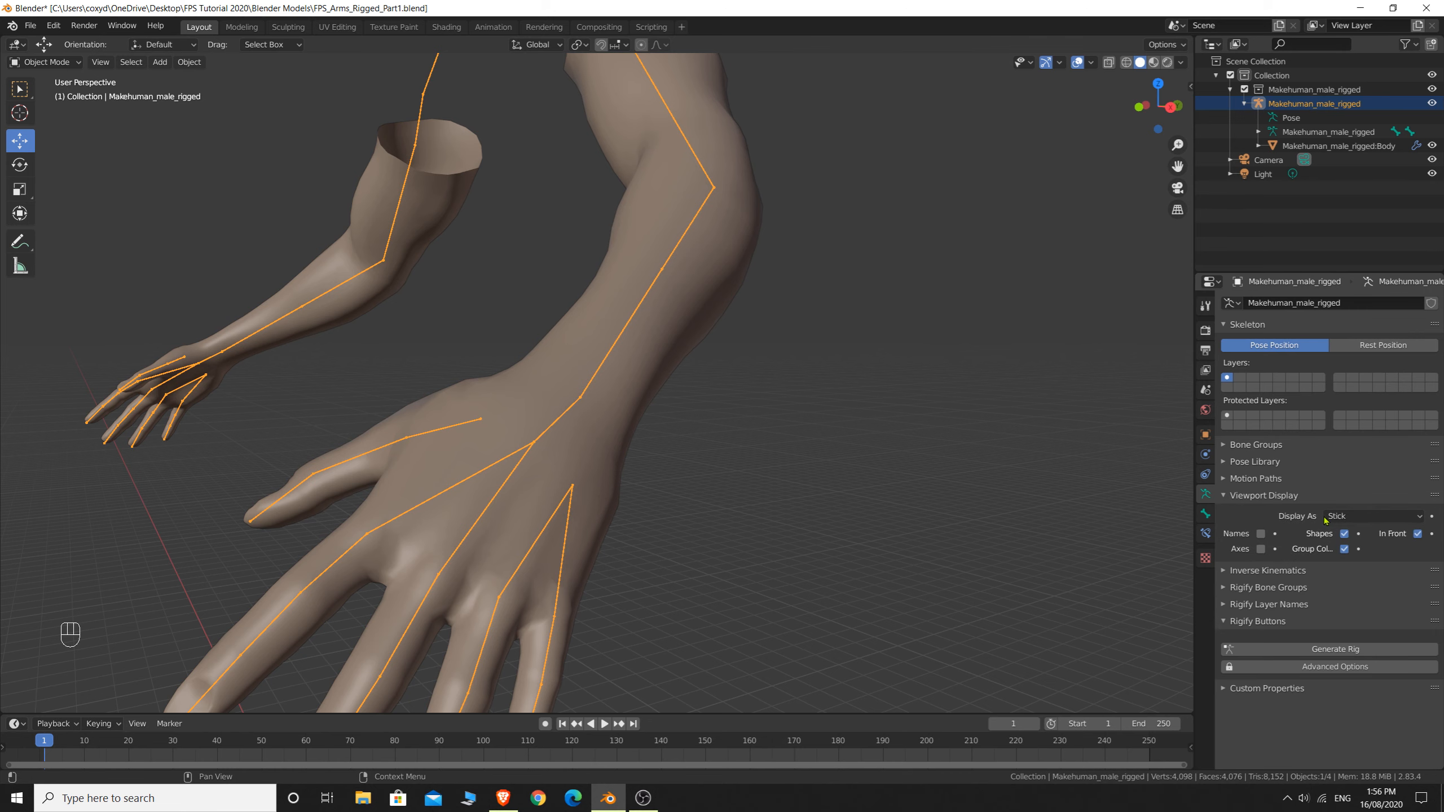
left_click(1367, 518)
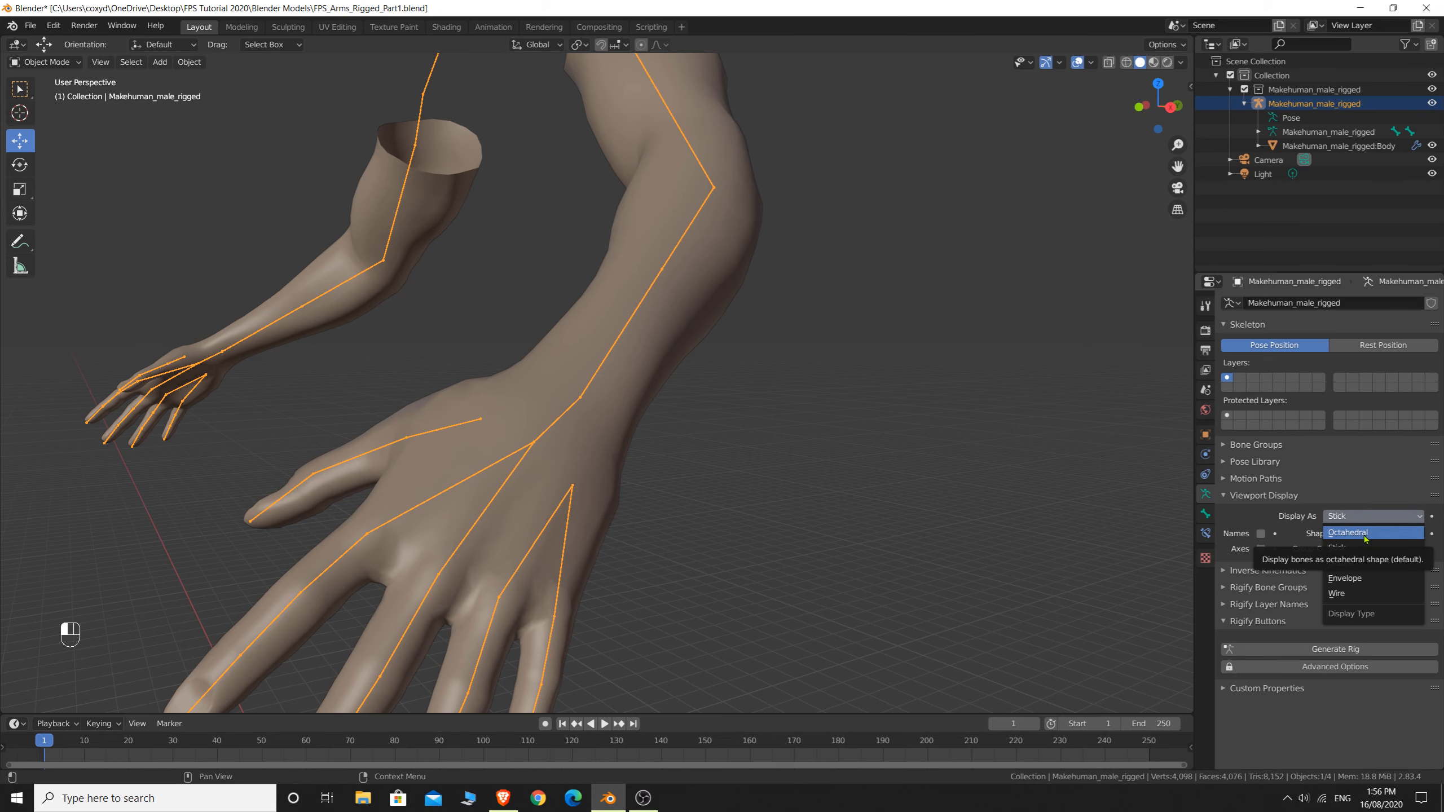
left_click(1367, 535)
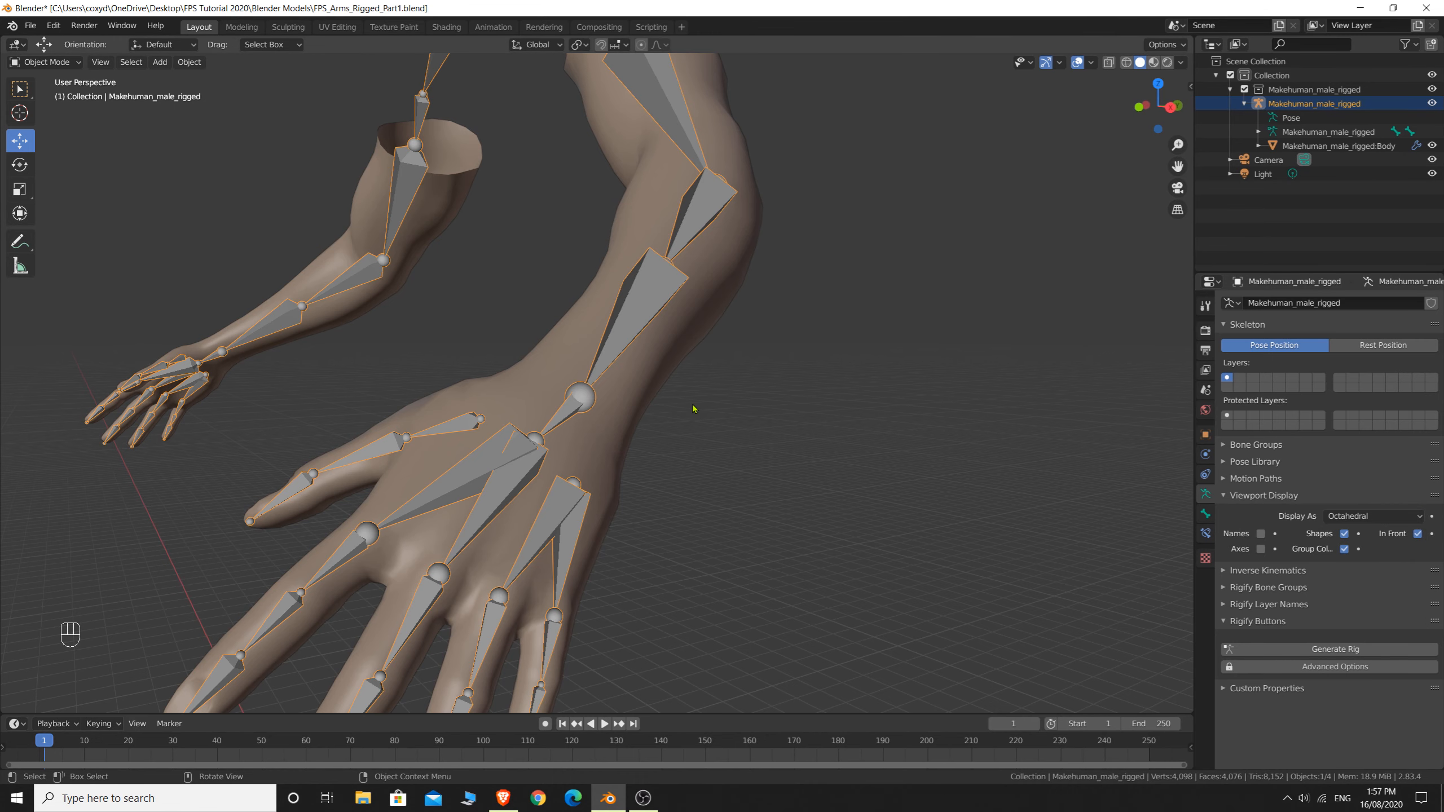
scroll(692, 408, "down", 4)
middle_click_drag(676, 403, 620, 403)
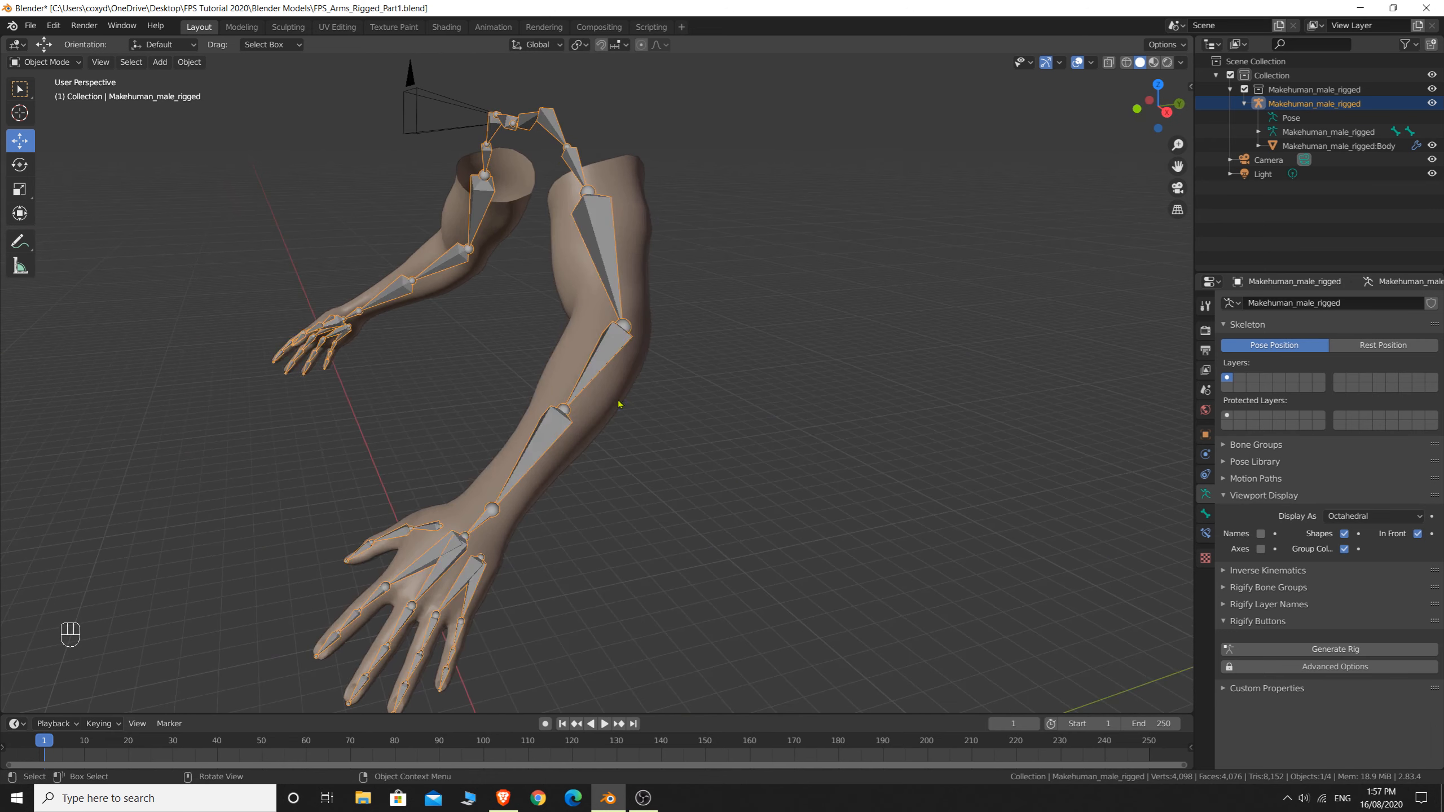
Enter Edit Mode on the armature and select the joint where lowerarm02.L meets the left wrist bone
middle_click_drag(624, 469, 650, 355)
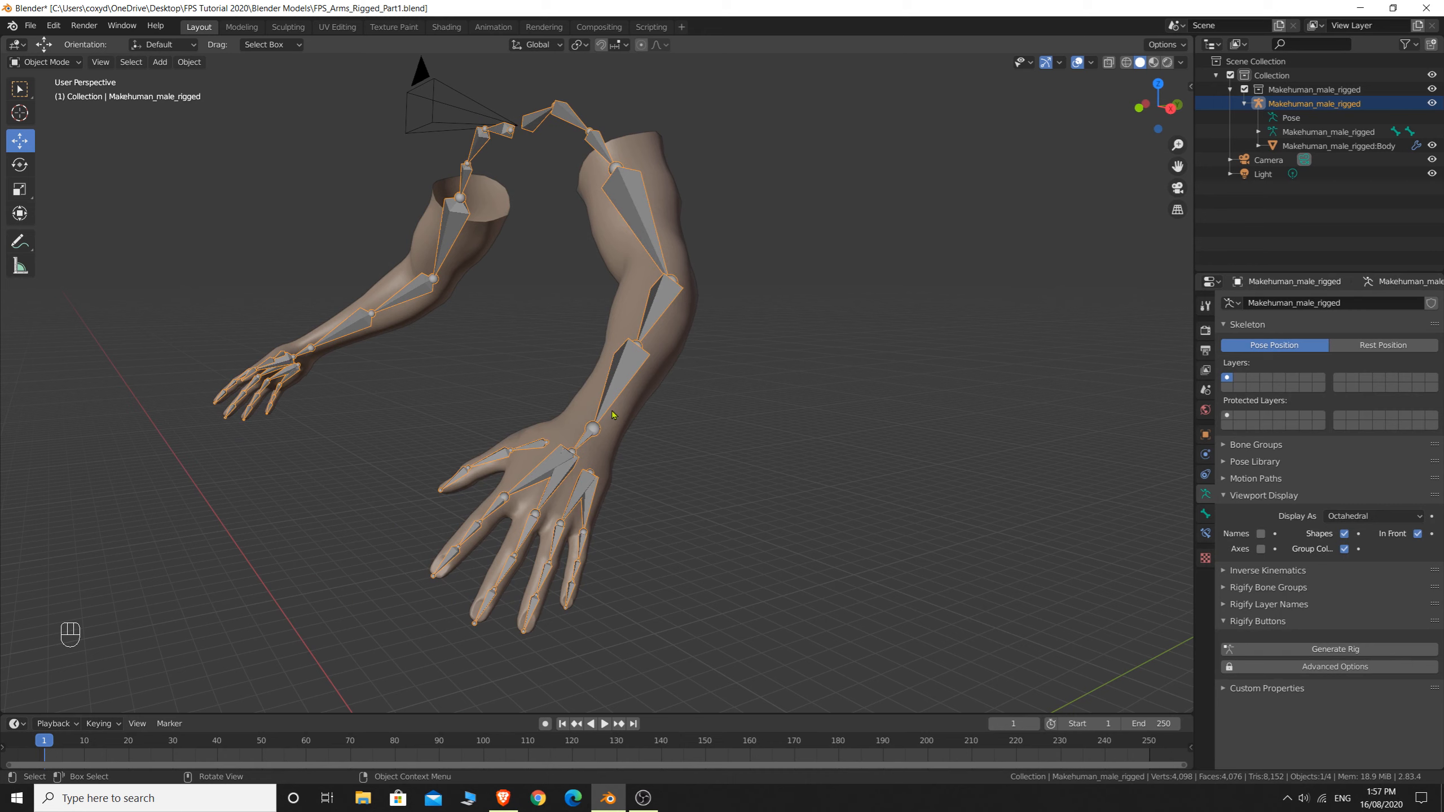
key("Tab")
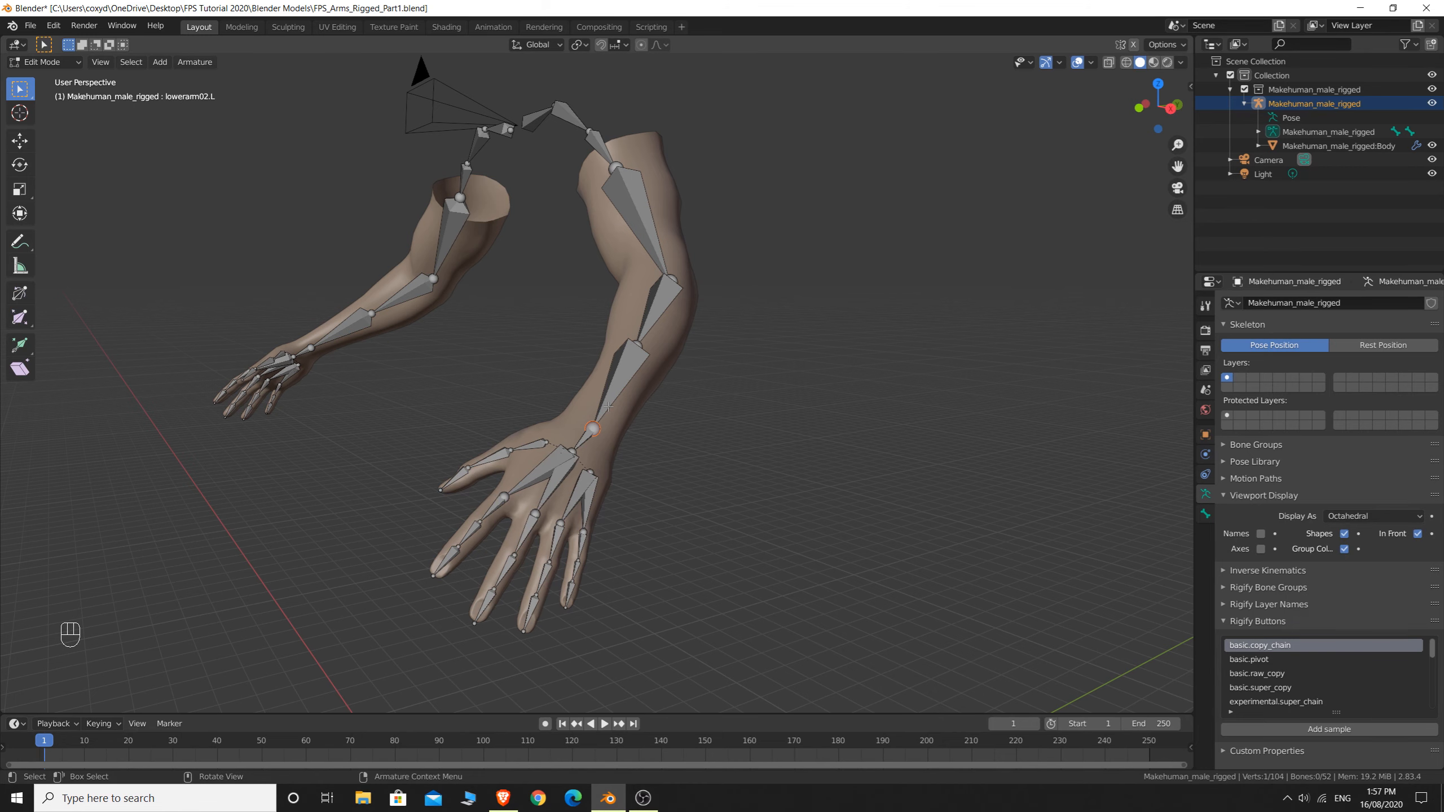
key("KP_3")
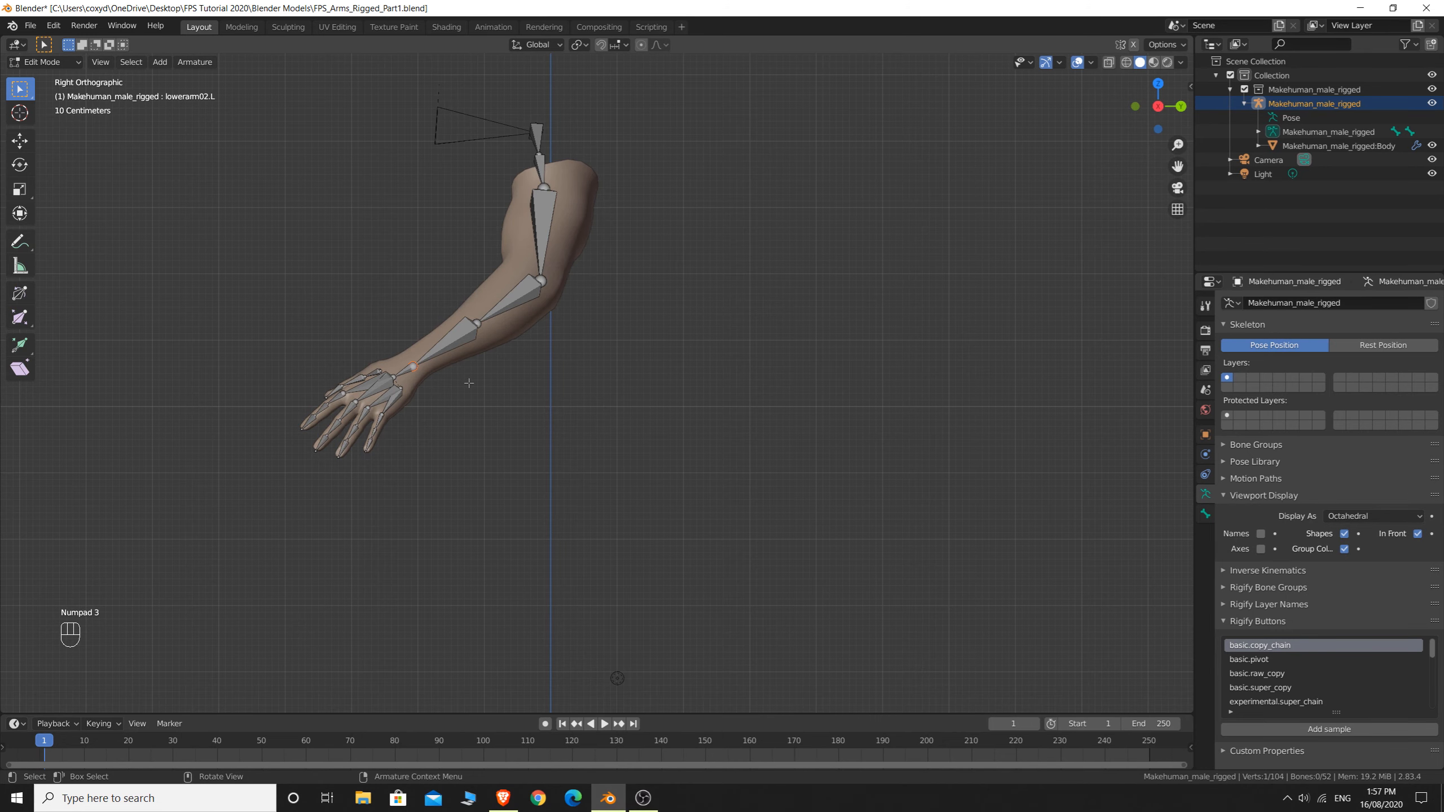
scroll(467, 381, "up", 5)
middle_click_drag(393, 364, 812, 416, "shift")
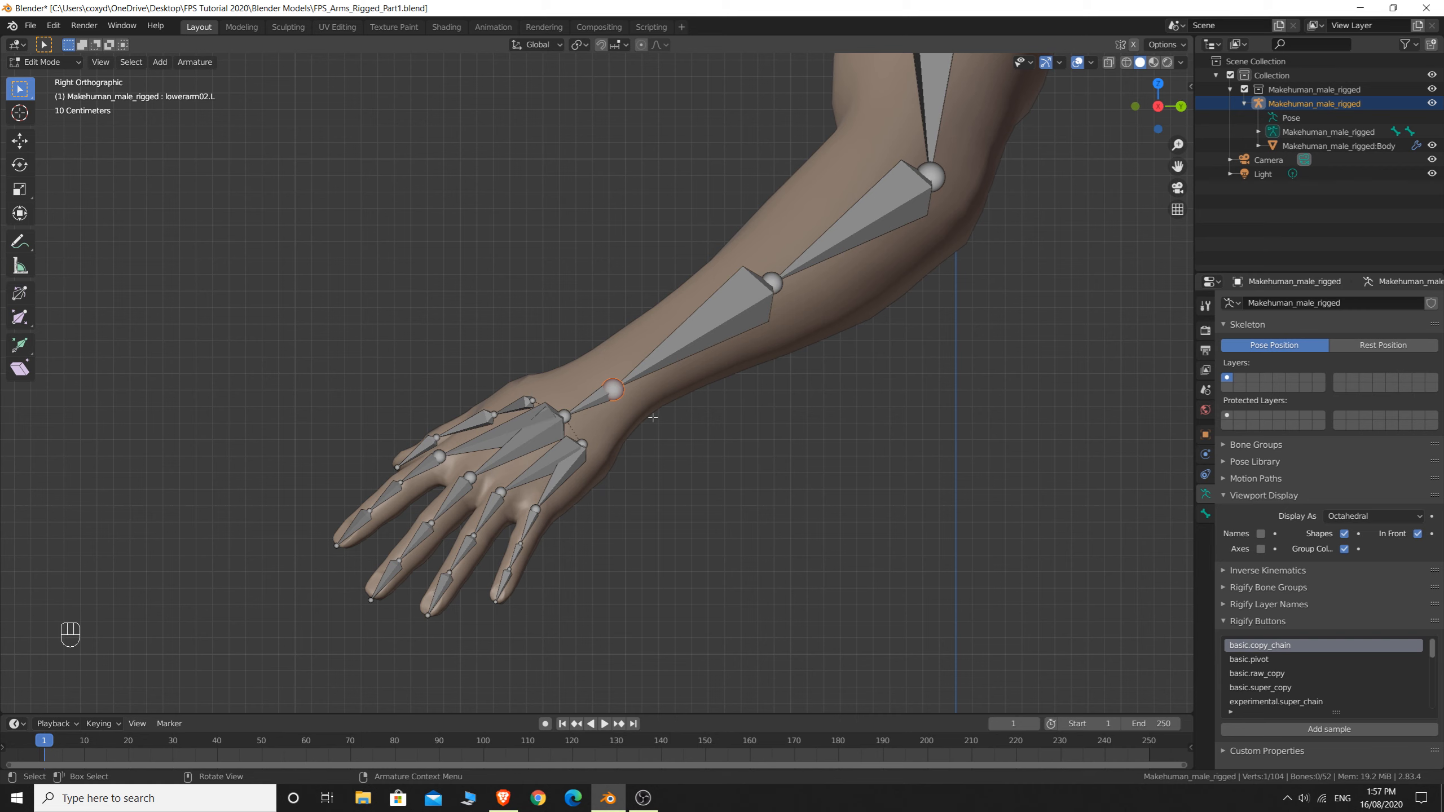
left_click(825, 501)
left_click(615, 389)
left_click(613, 390)
middle_click_drag(685, 407, 618, 364)
scroll(620, 365, "up", 8)
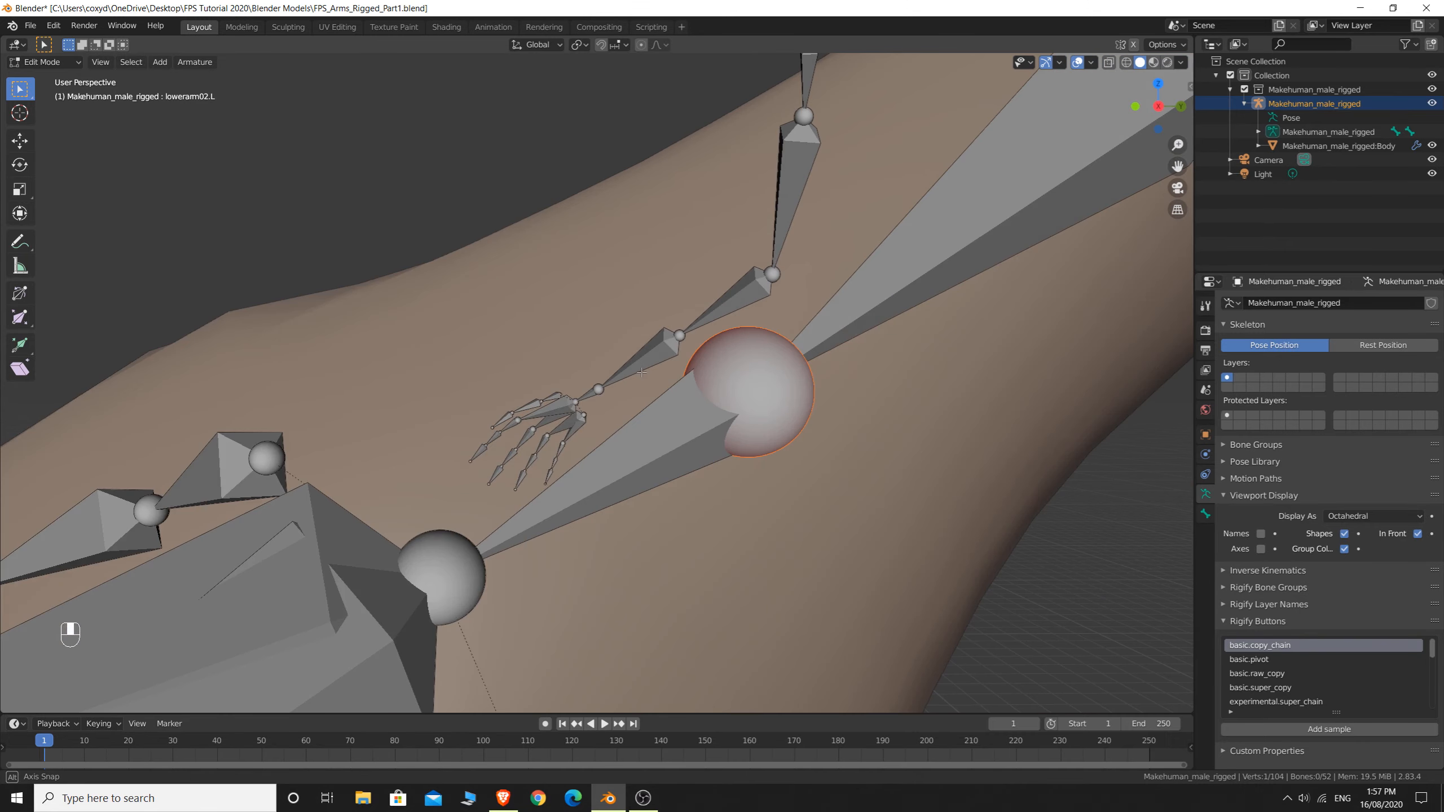
Add the matching wrist joint at the end of lowerarm02.R to the selection
scroll(787, 411, "down", 5)
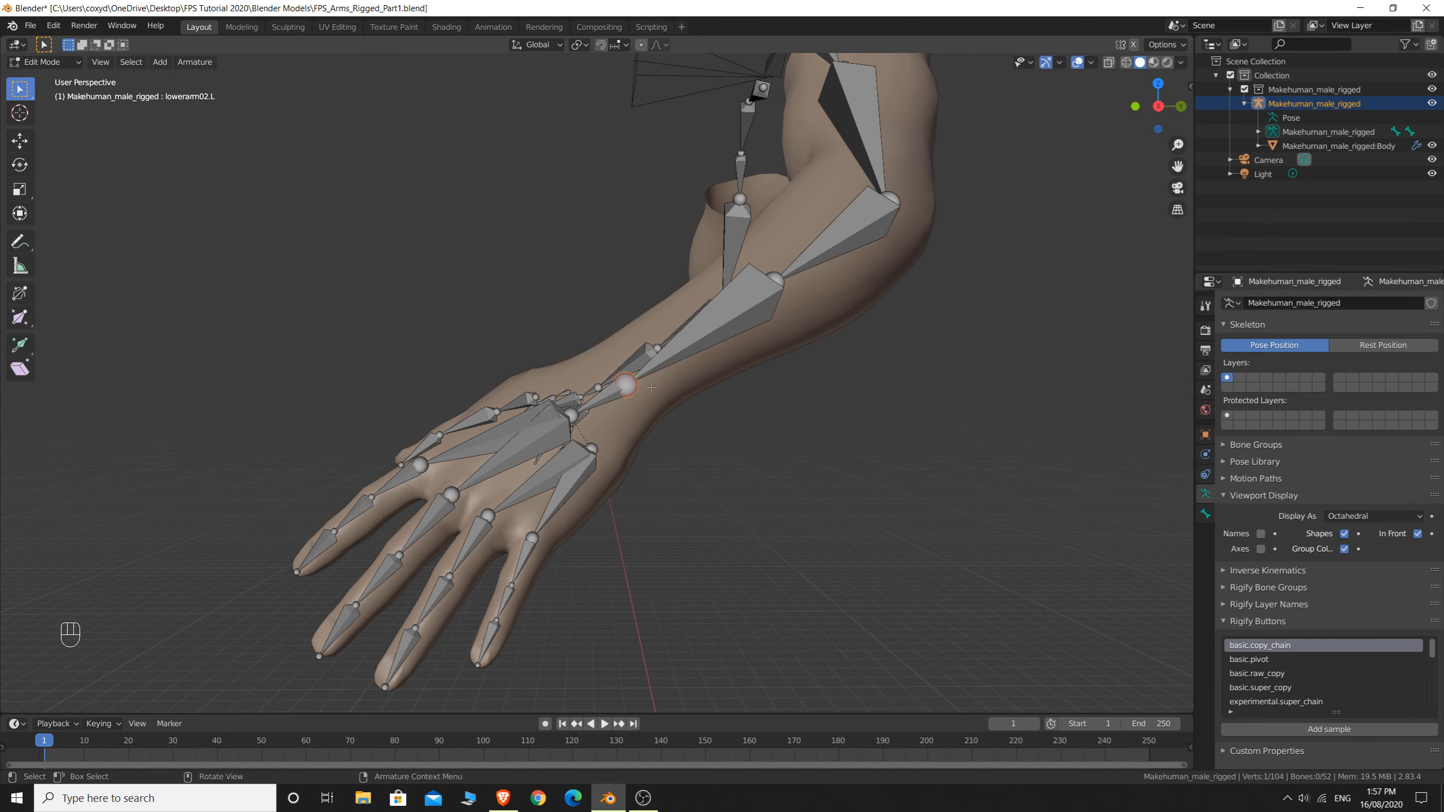
key("KP_9")
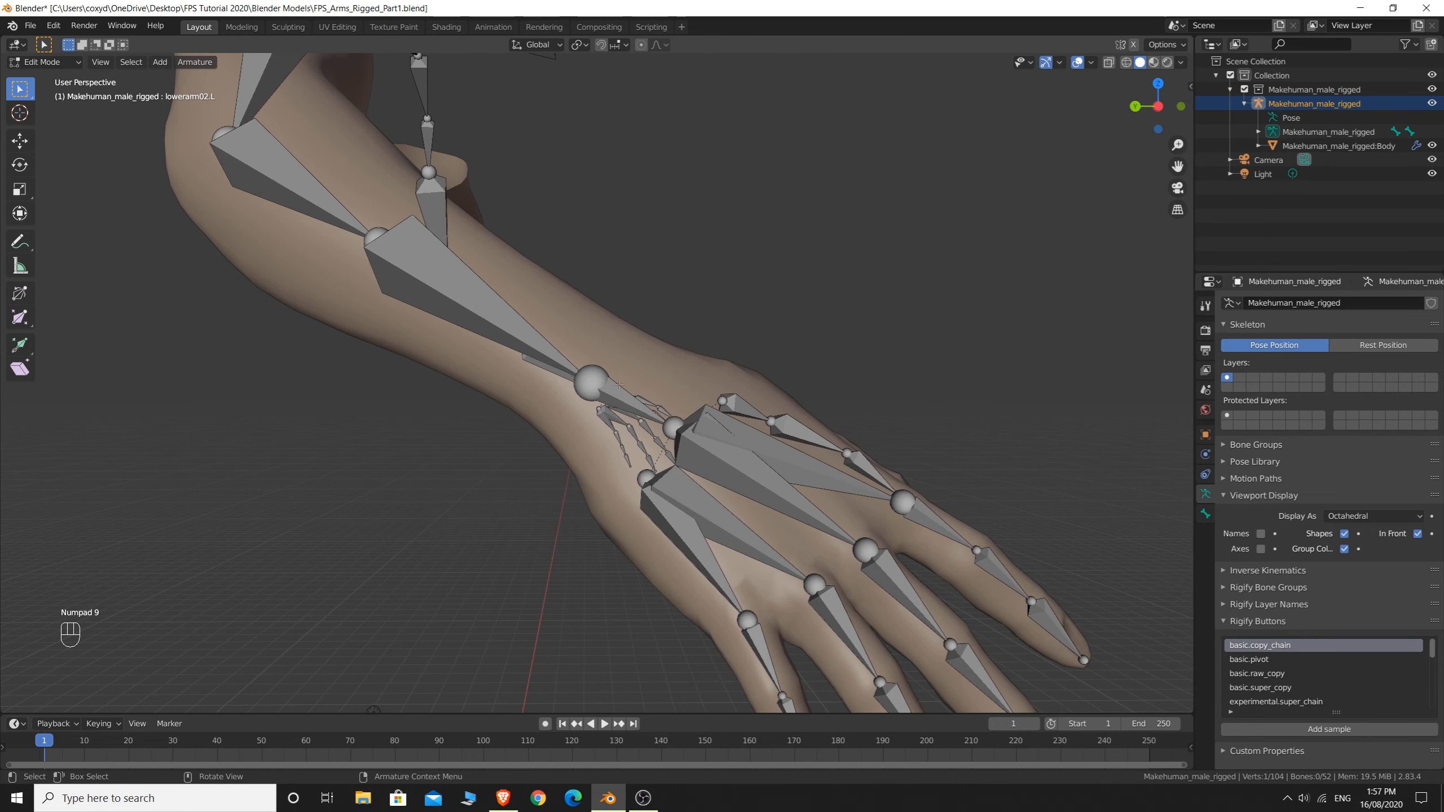
key("shift")
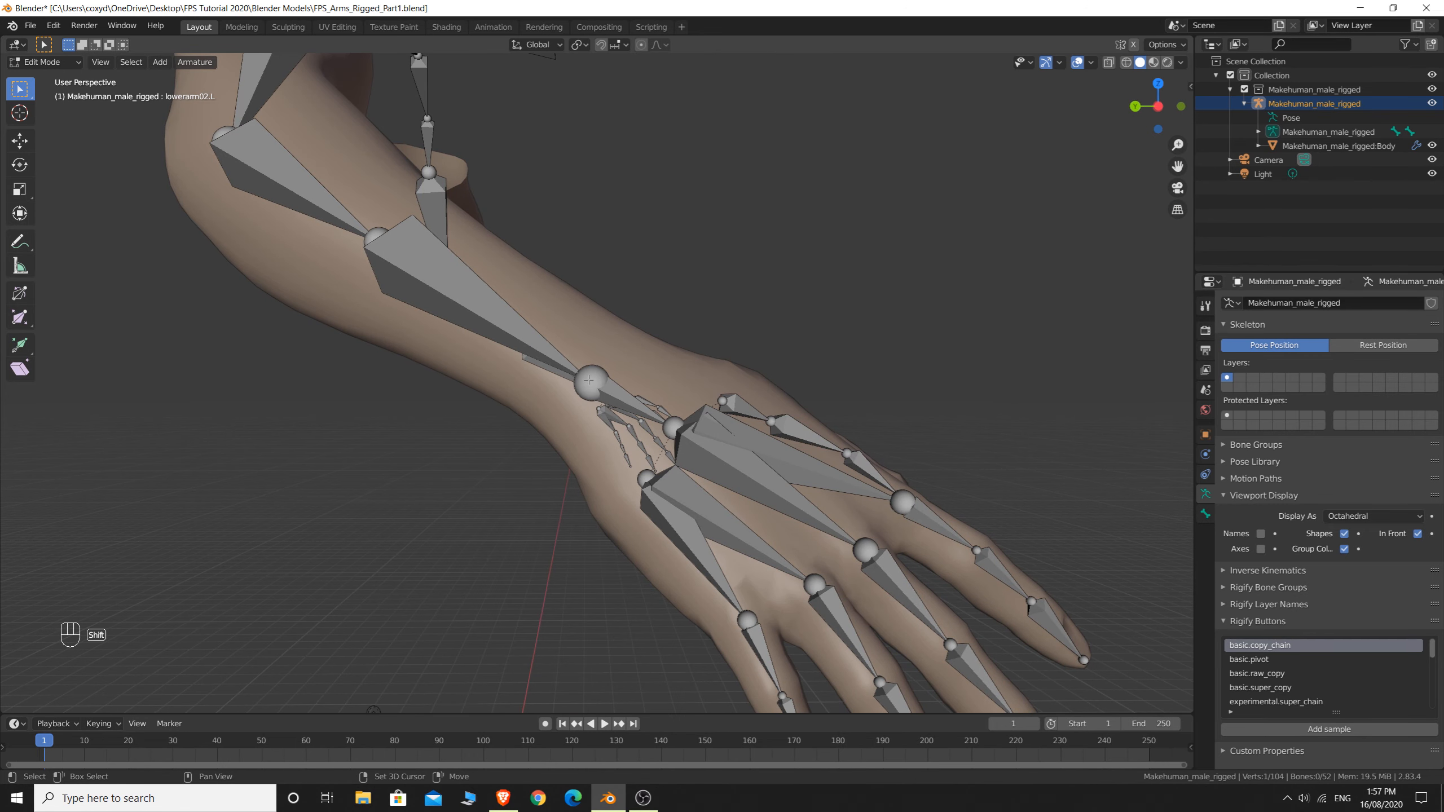
left_click(590, 386)
left_click(590, 383)
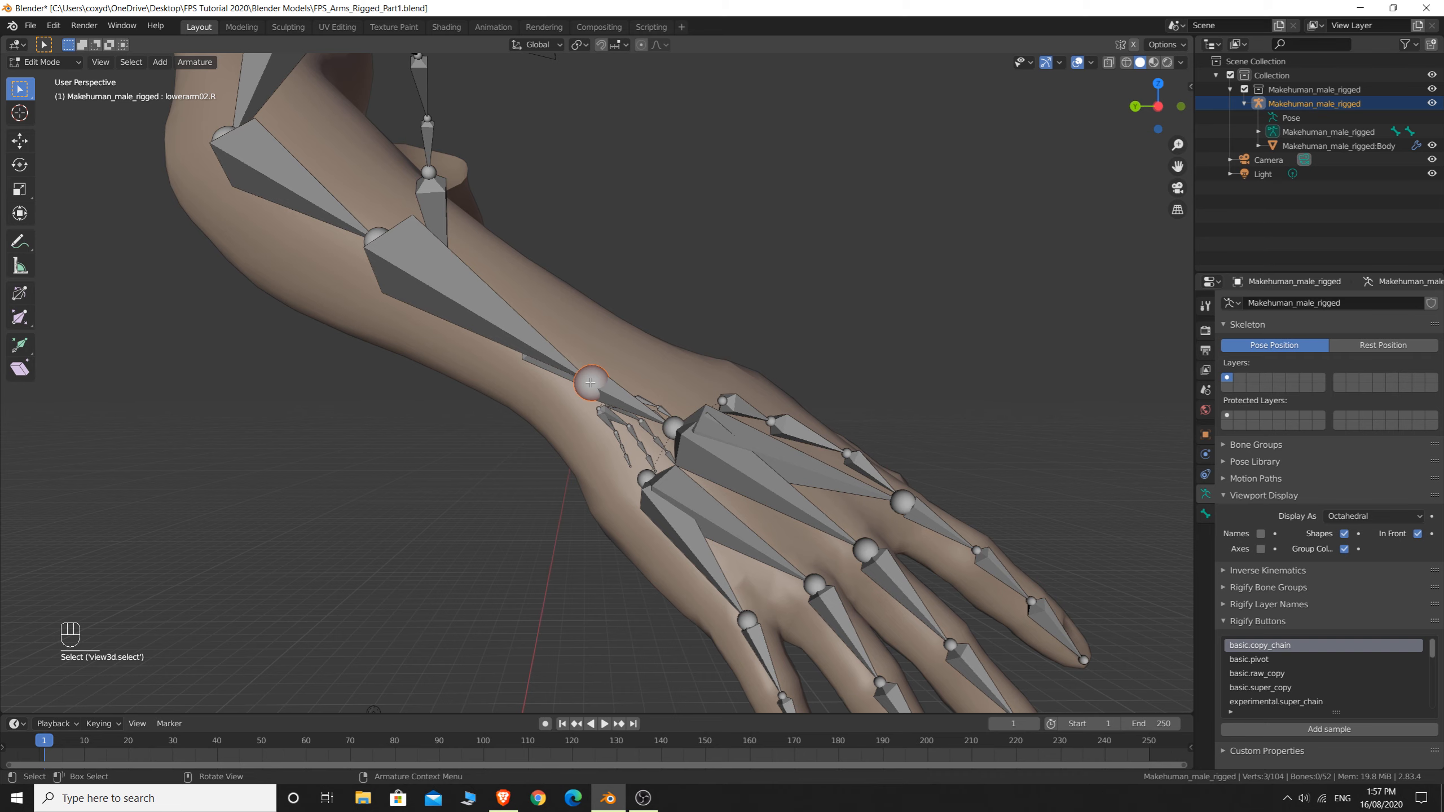
In front orthographic view, extrude bones from both wrist joints straight up along global Z by about 1.13 m
key("KP_1")
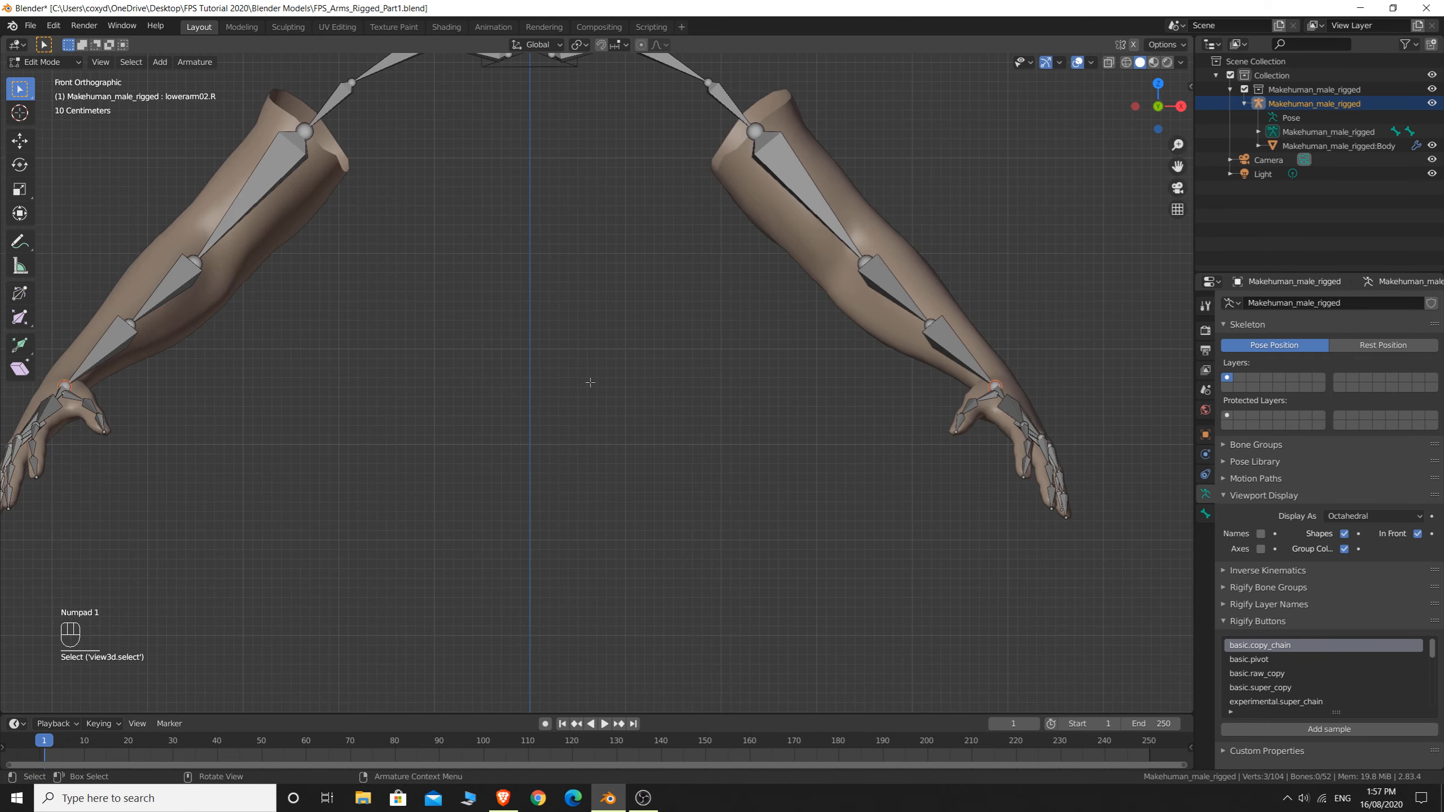
scroll(511, 341, "down", 2)
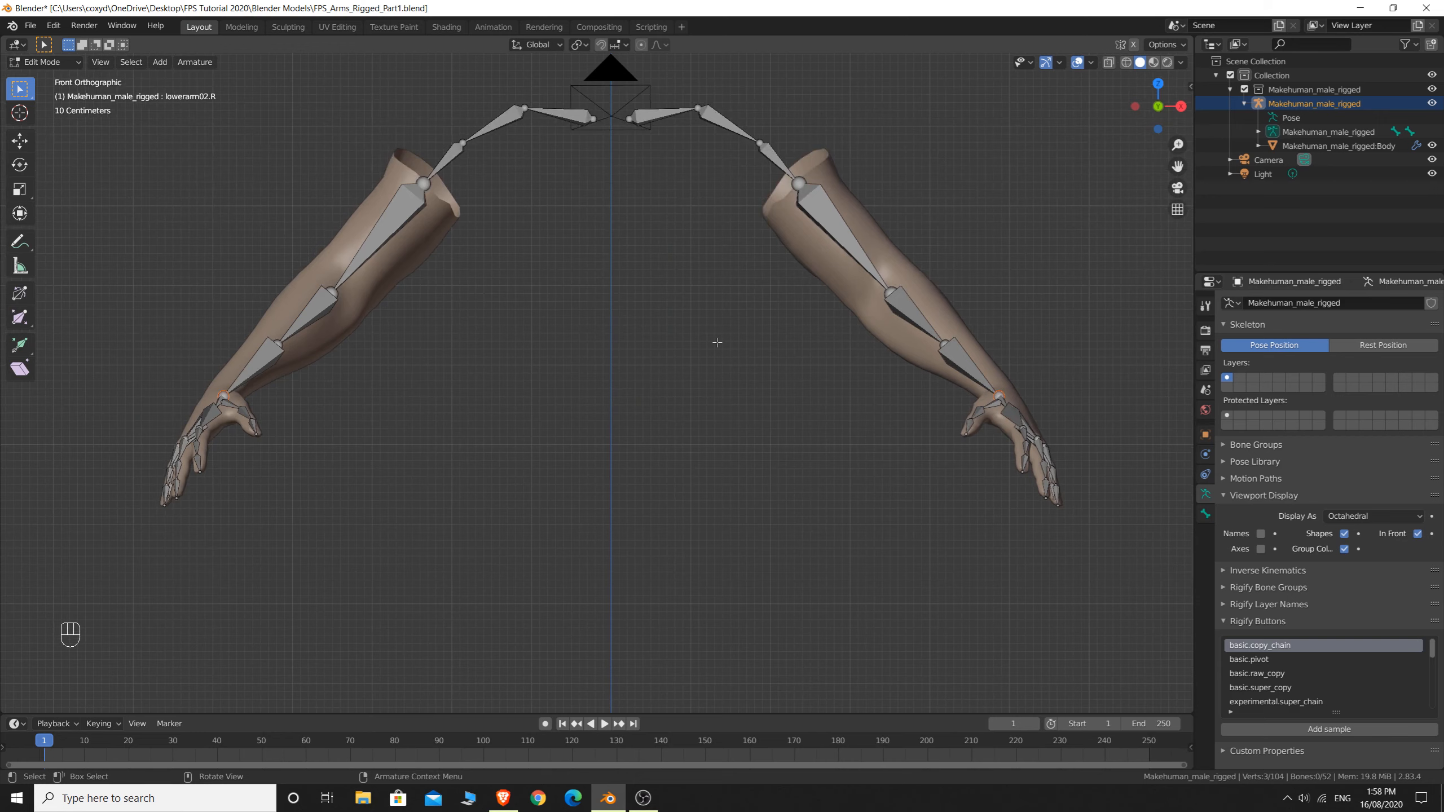
key("e")
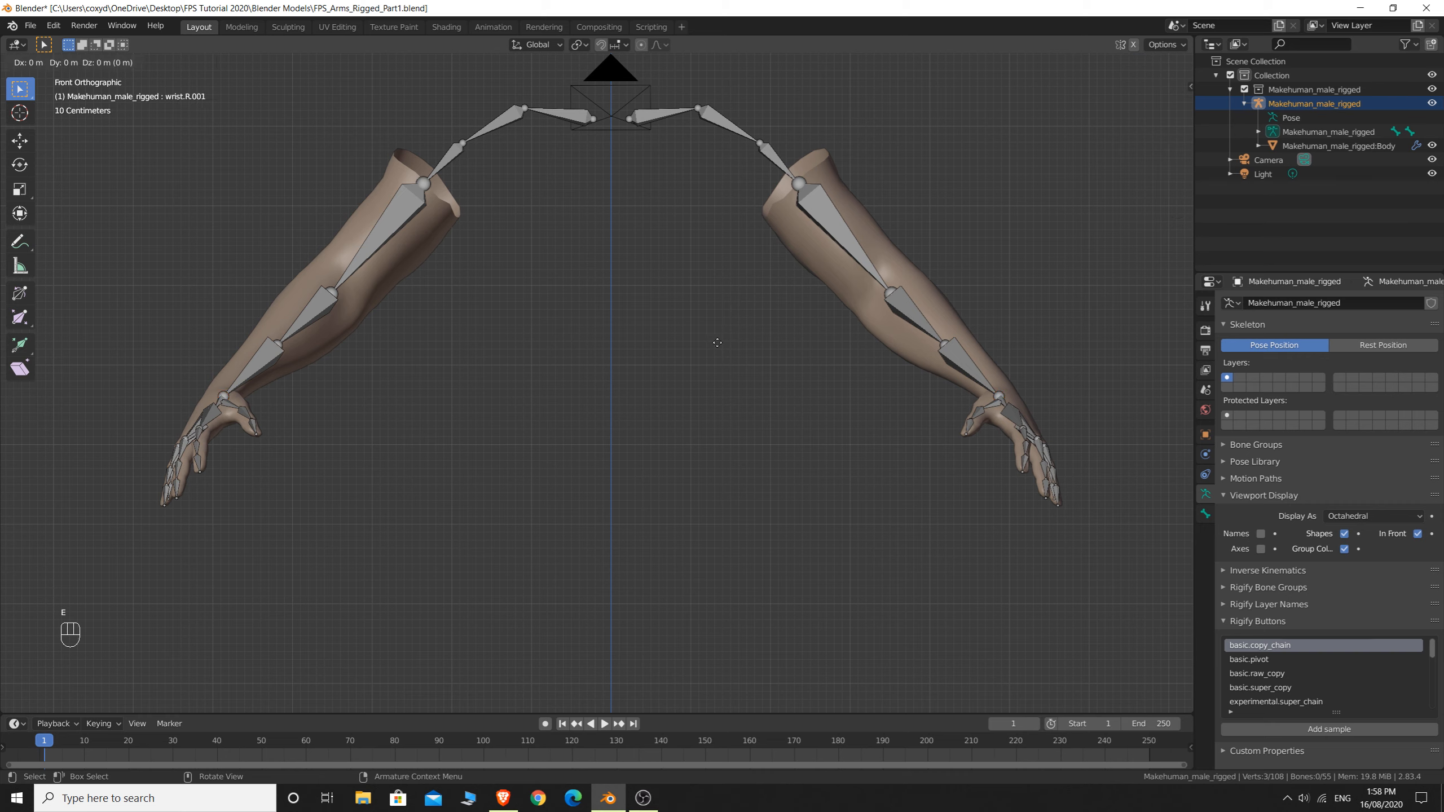
key("z")
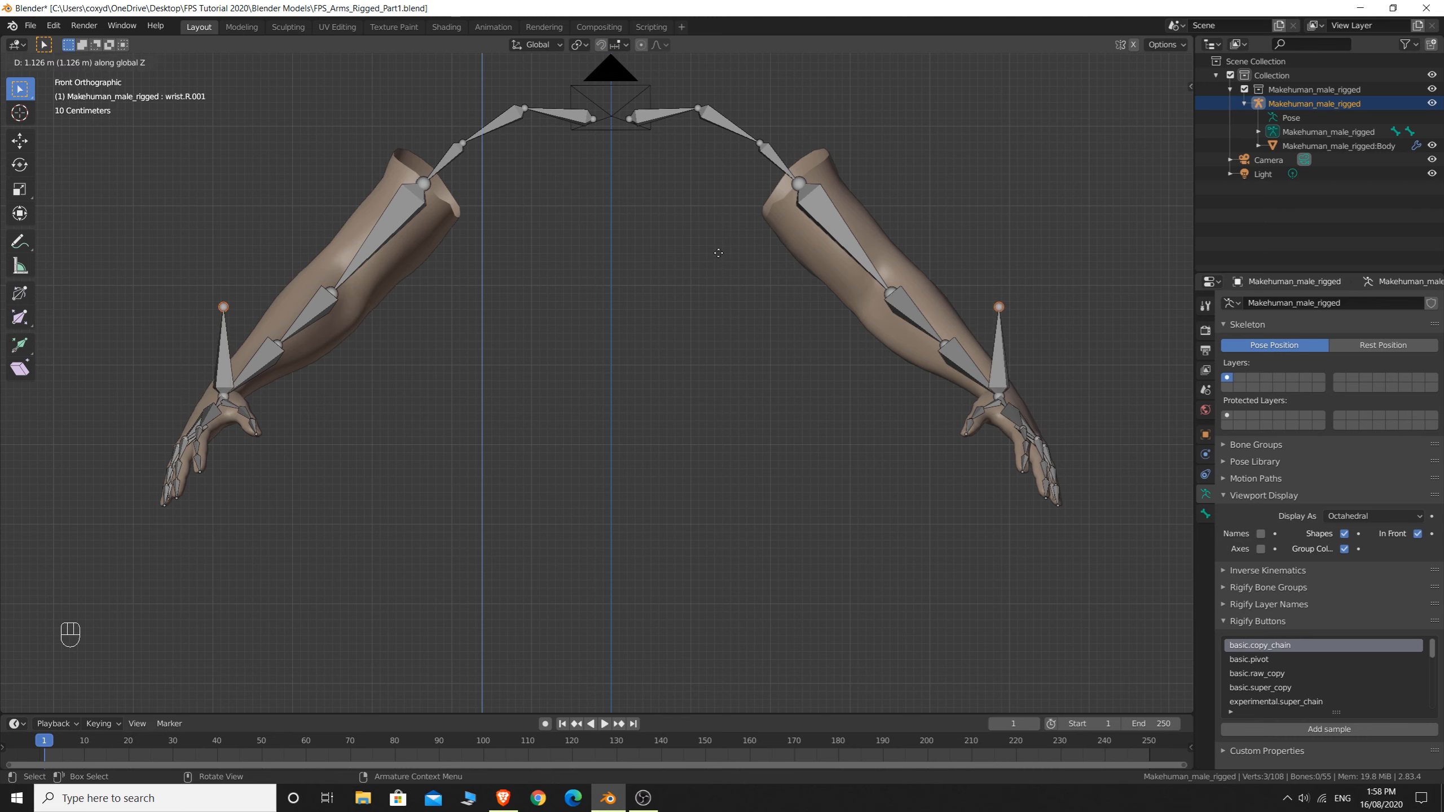
left_click(719, 252)
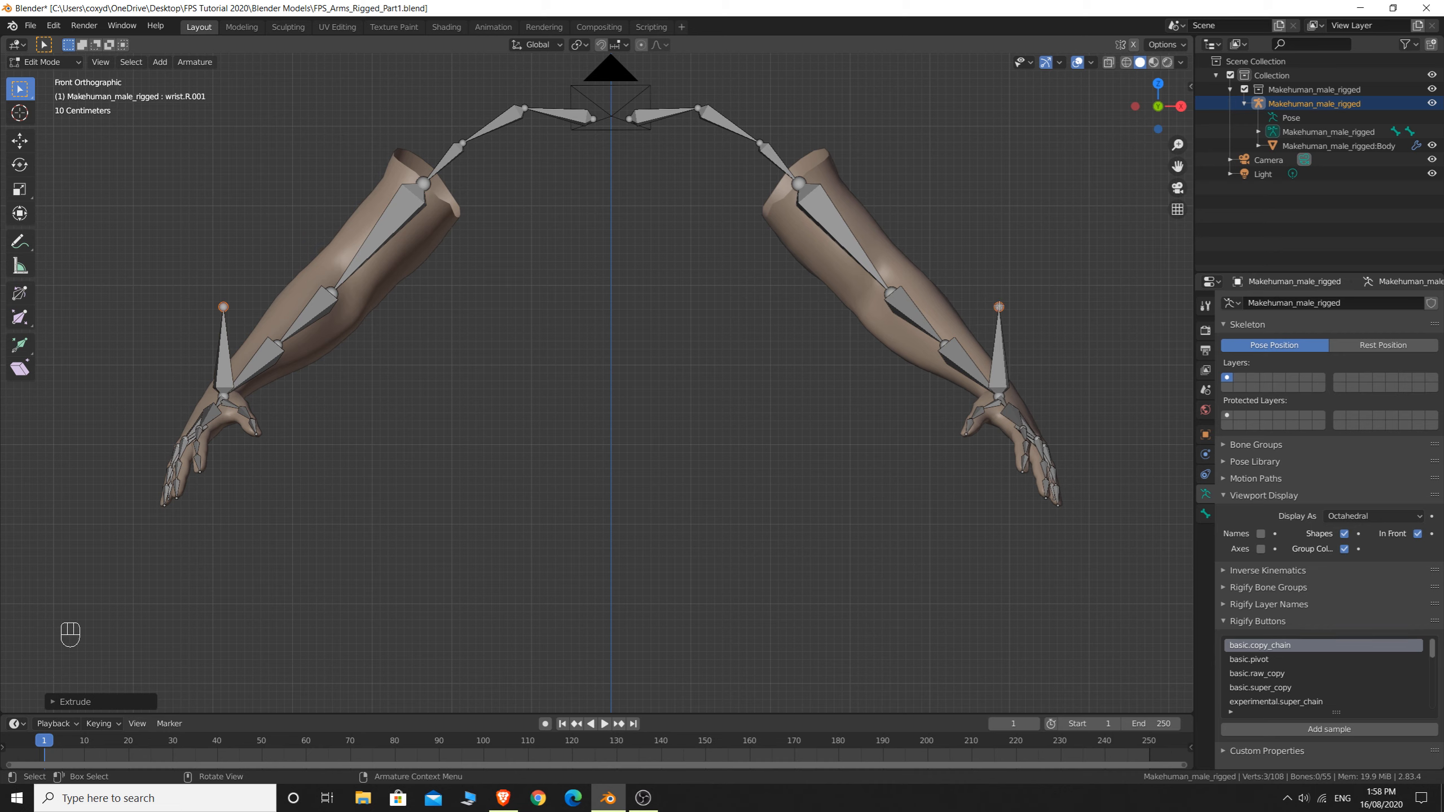
Rotate the tips of the extruded wrist bones outward, away from each forearm, by about 50 degrees on both arms
left_click(1000, 308)
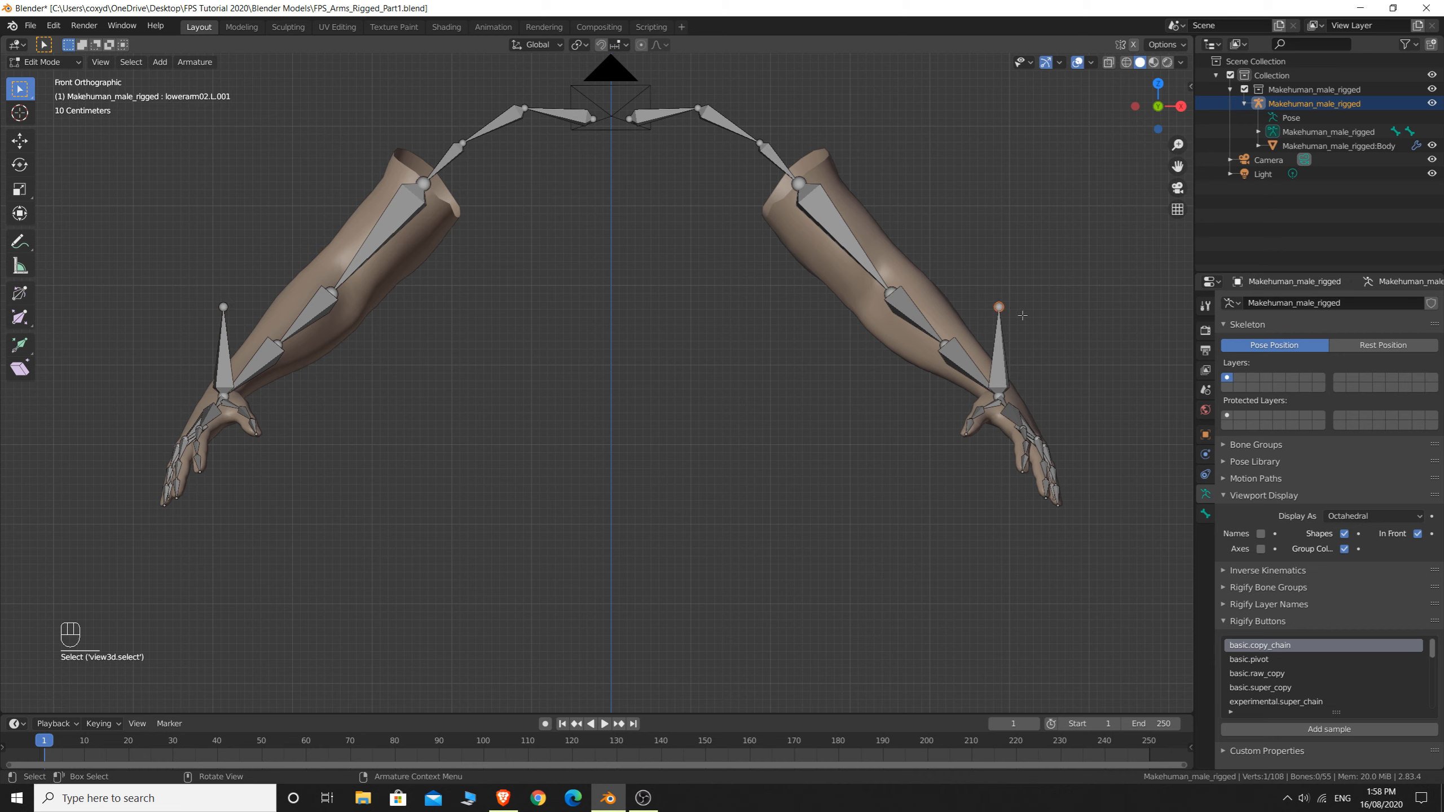
key("r")
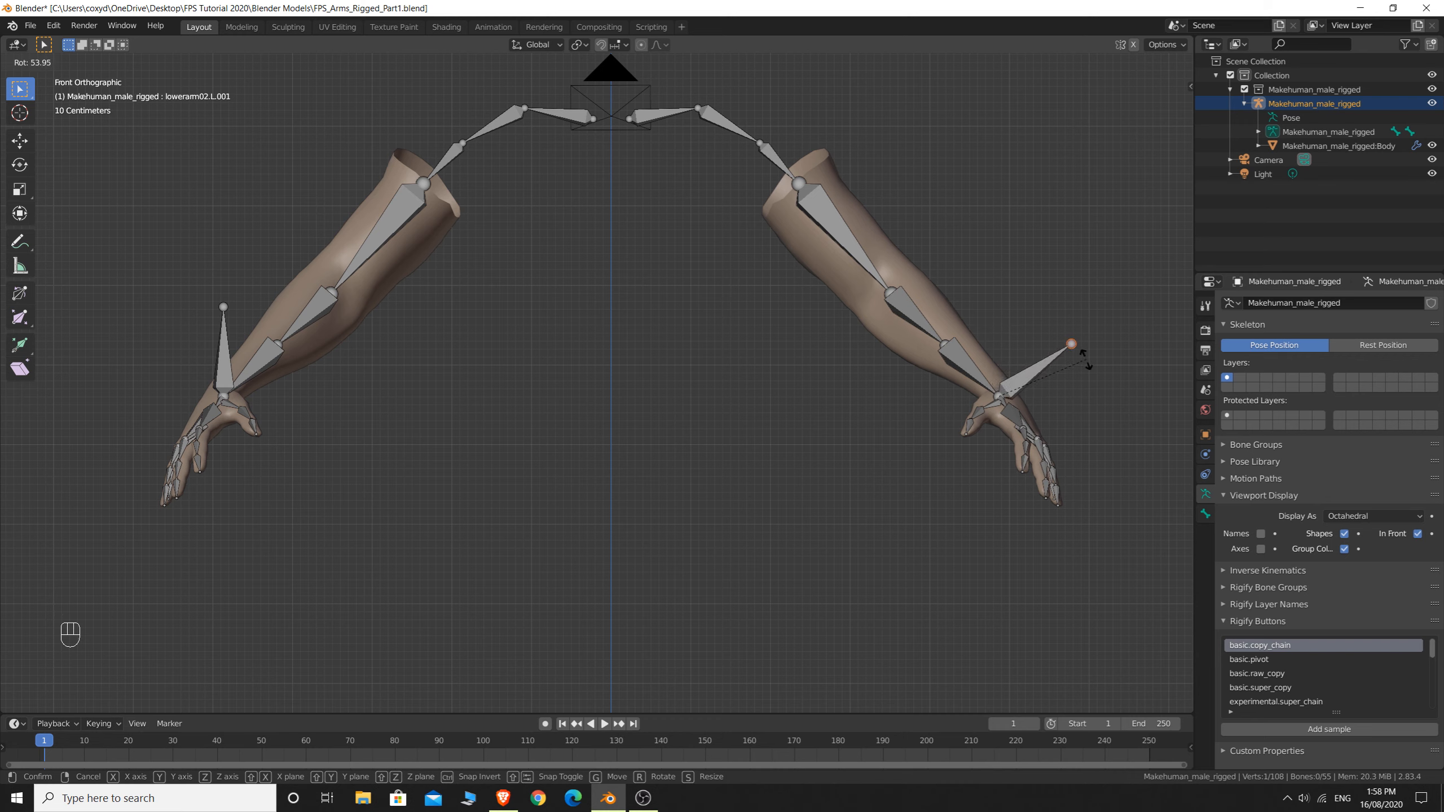
left_click(1083, 355)
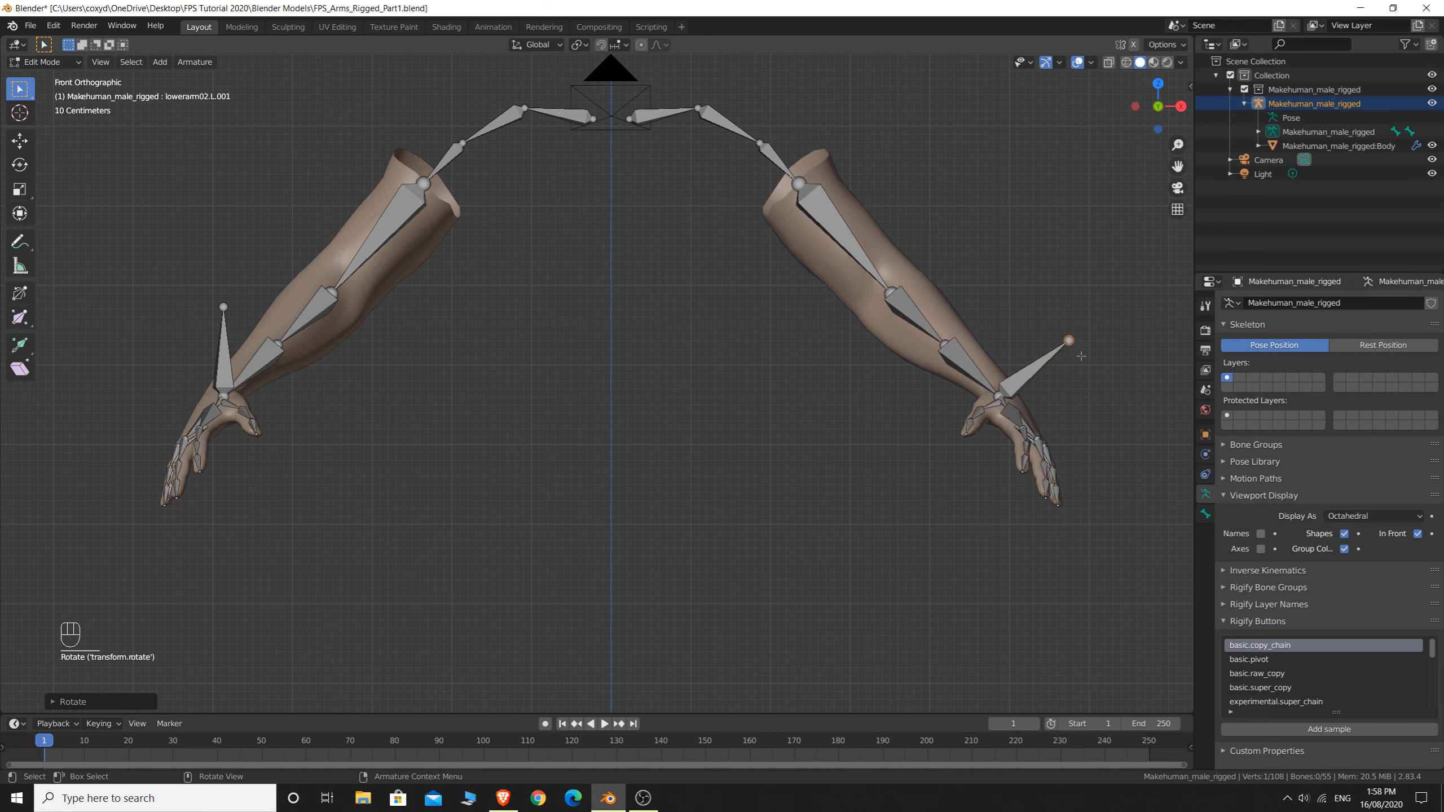
left_click(224, 307)
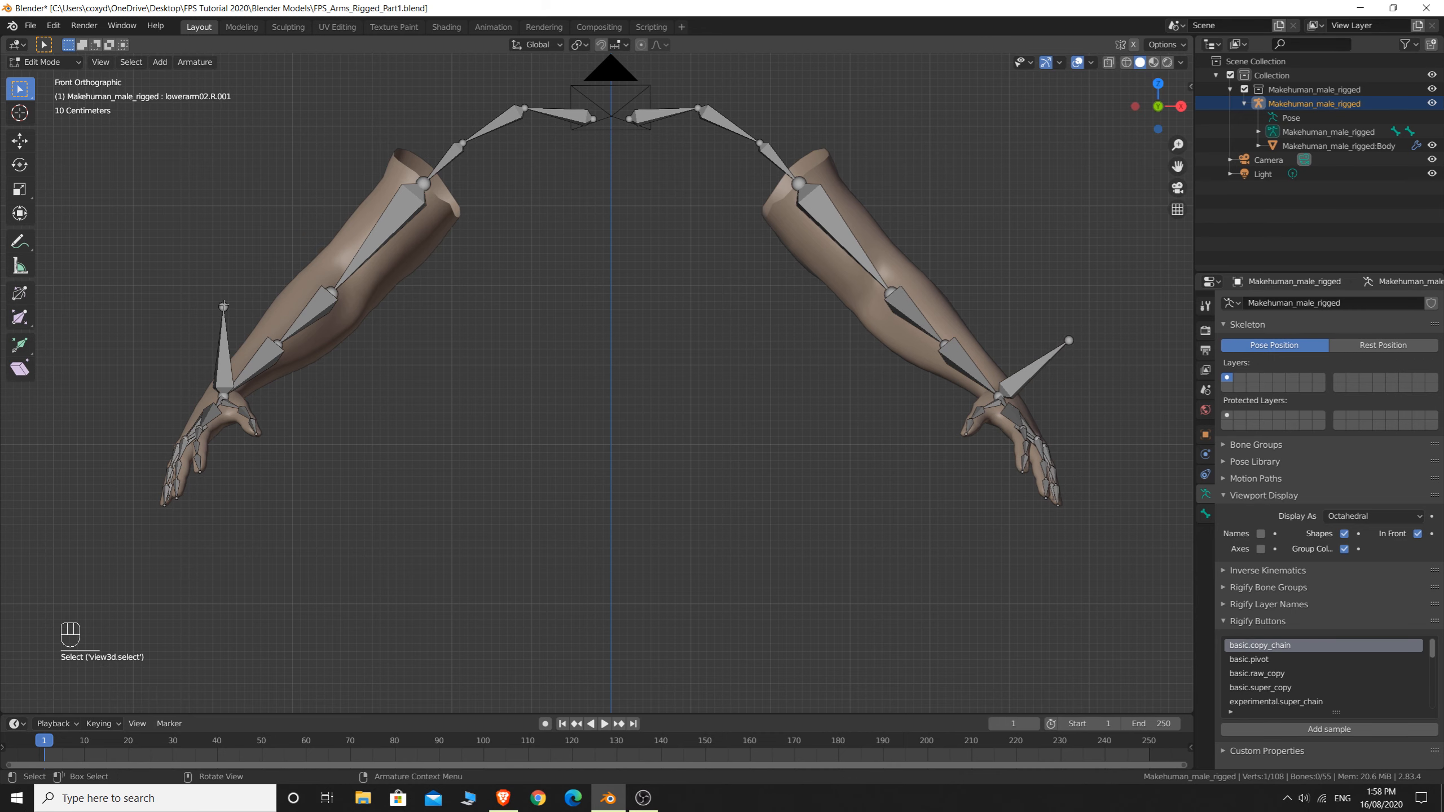
key("r")
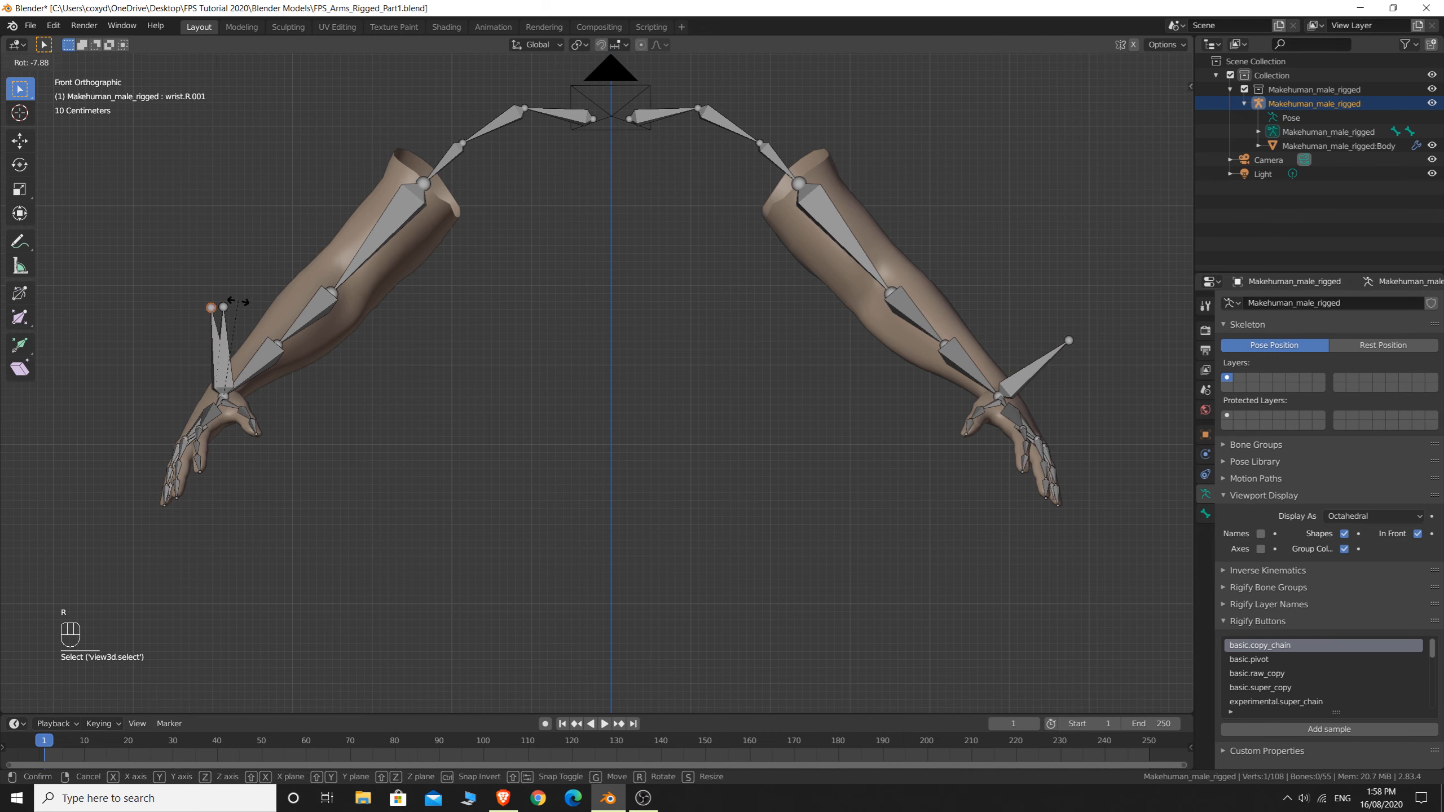
left_click(156, 303)
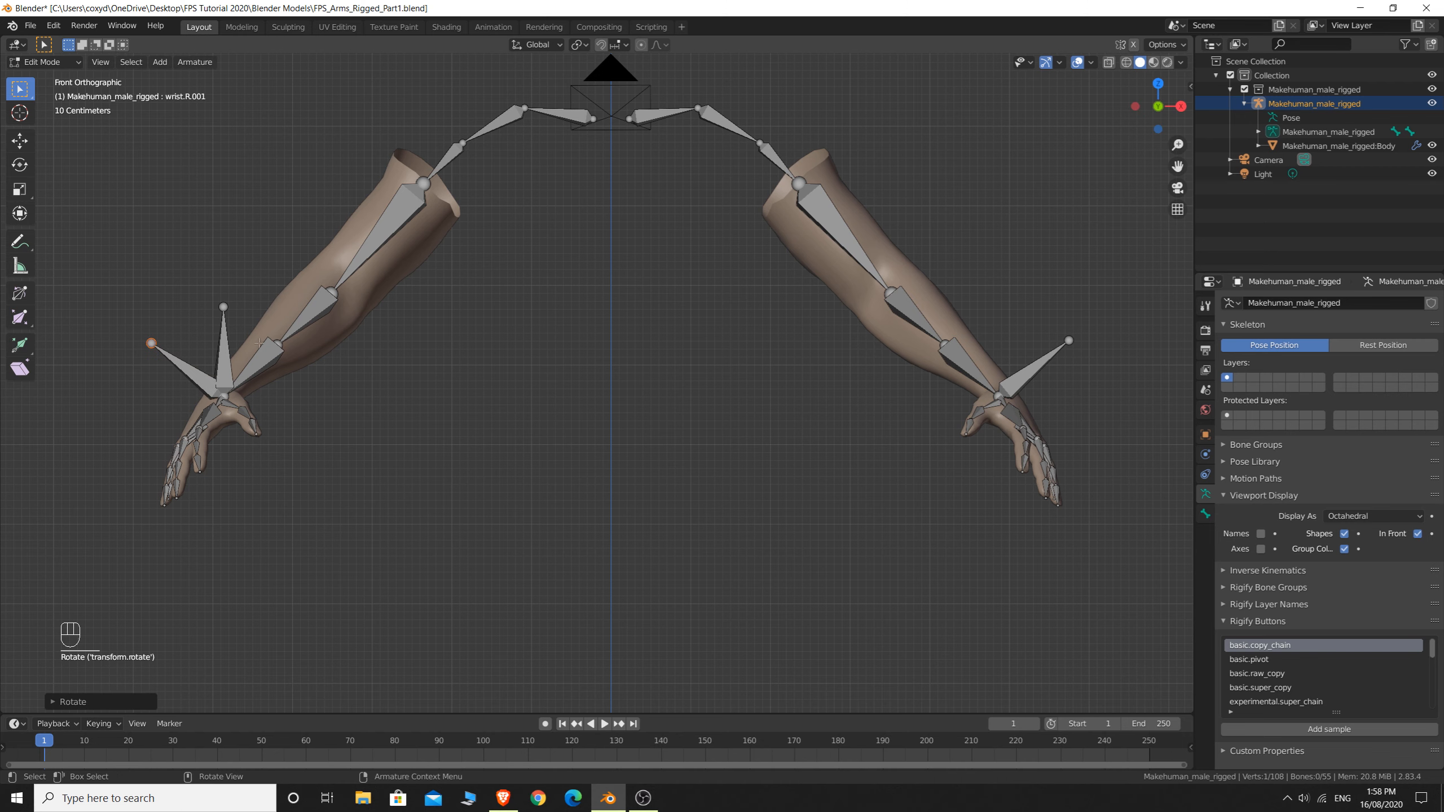
Delete the duplicate vertical bone lowerarm02.R.001 at the right wrist
left_click(224, 359)
key("Delete")
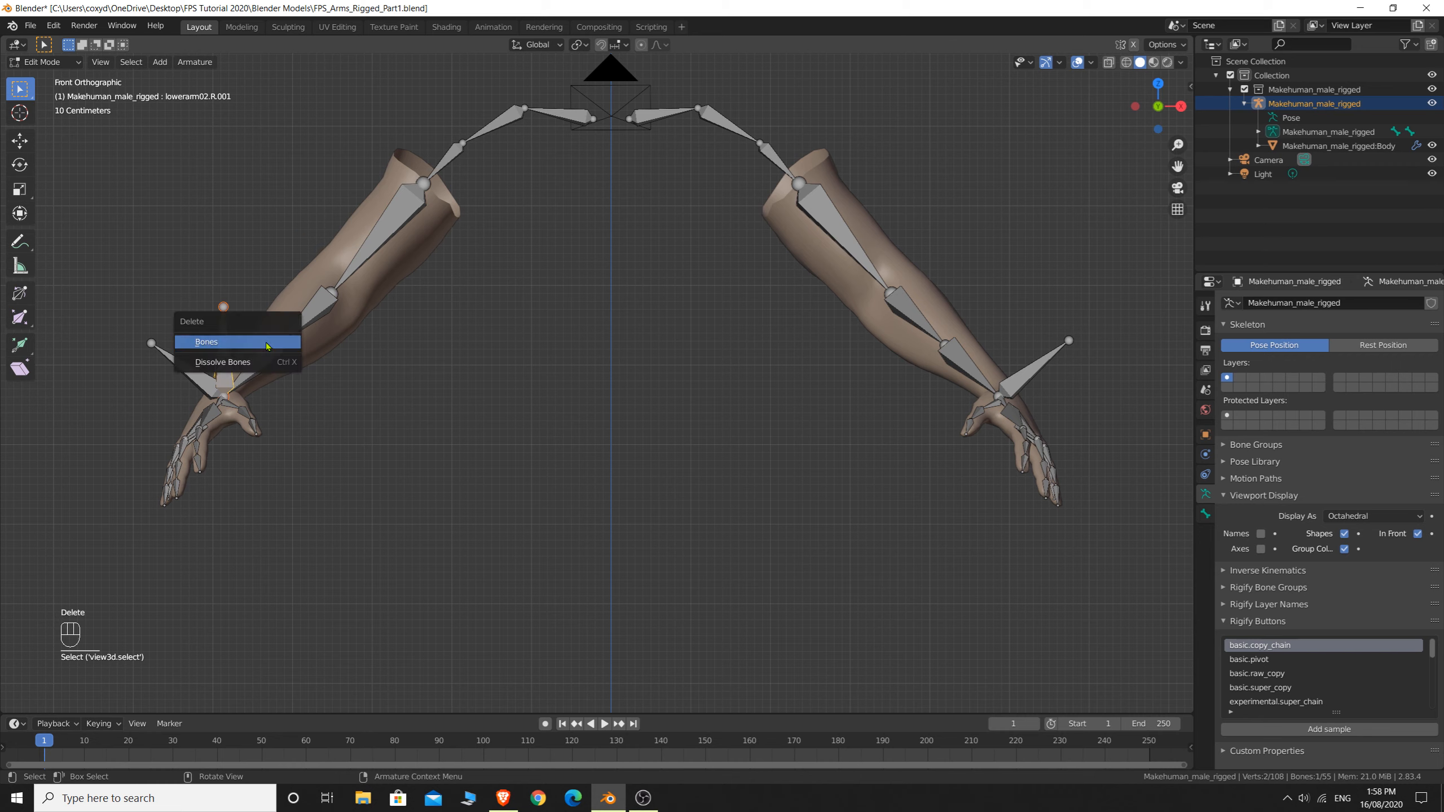
left_click(255, 344)
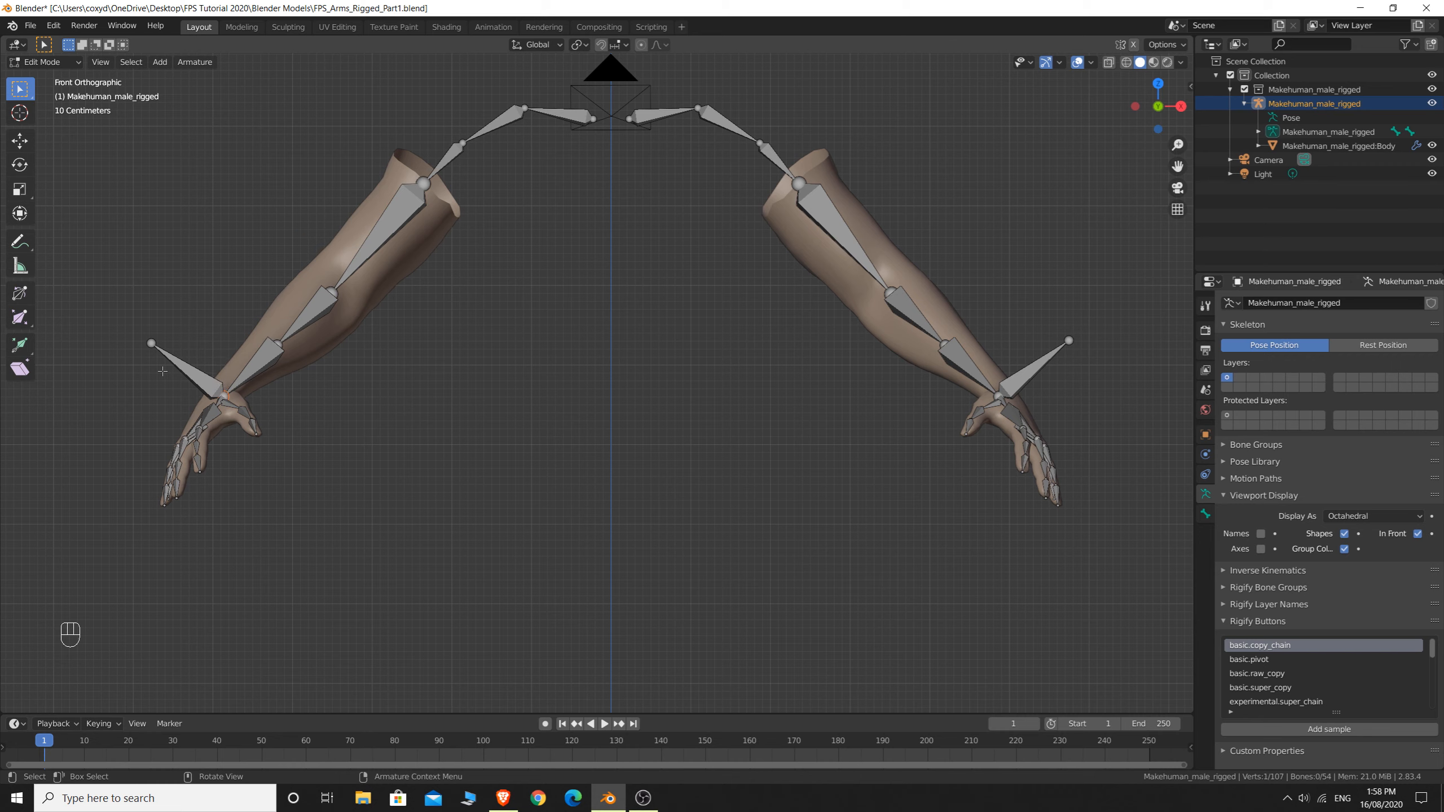
Rename the extruded bone at the left wrist, lowerarm02.L.001, as IK_Handle_Arm_Left
left_click(1030, 376)
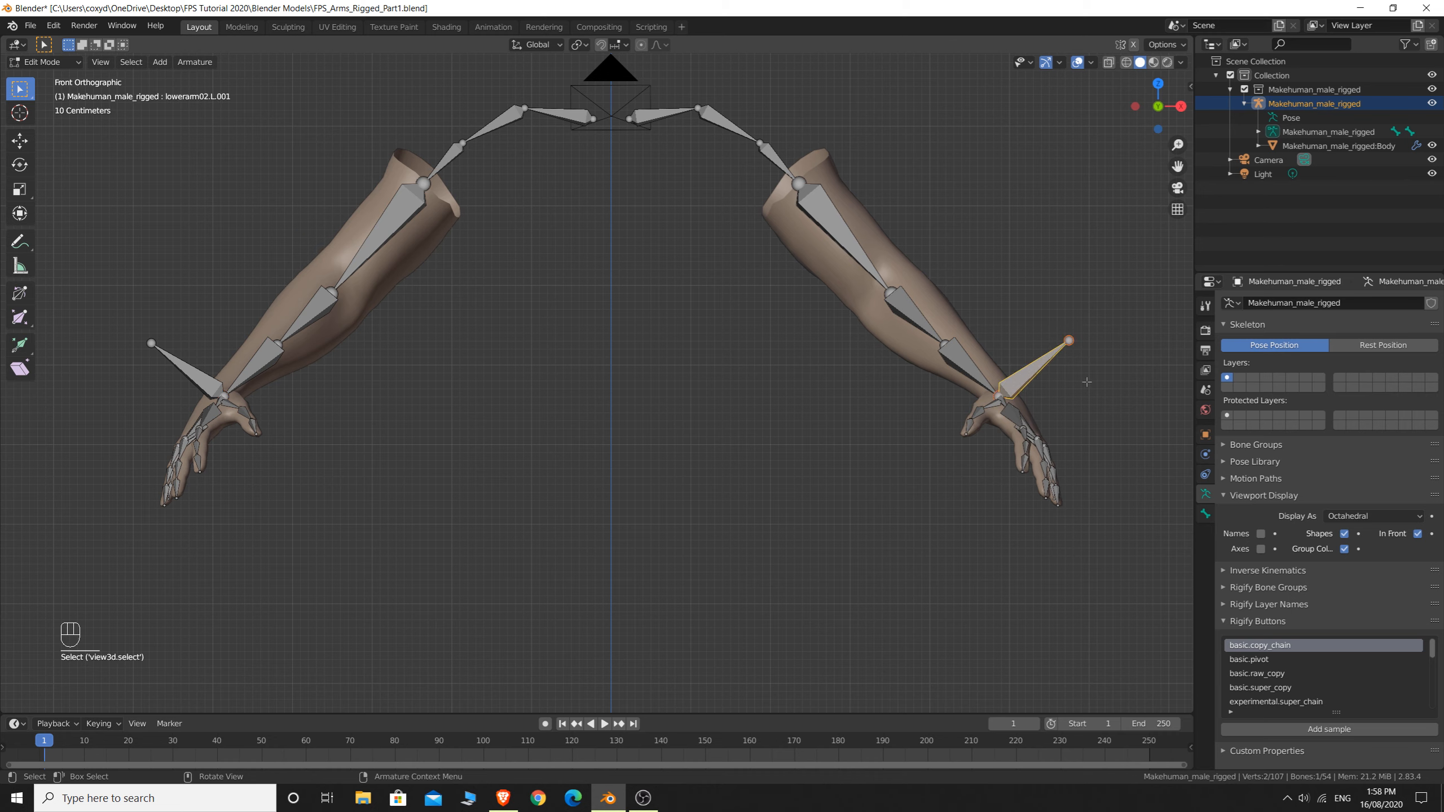
left_click(1206, 516)
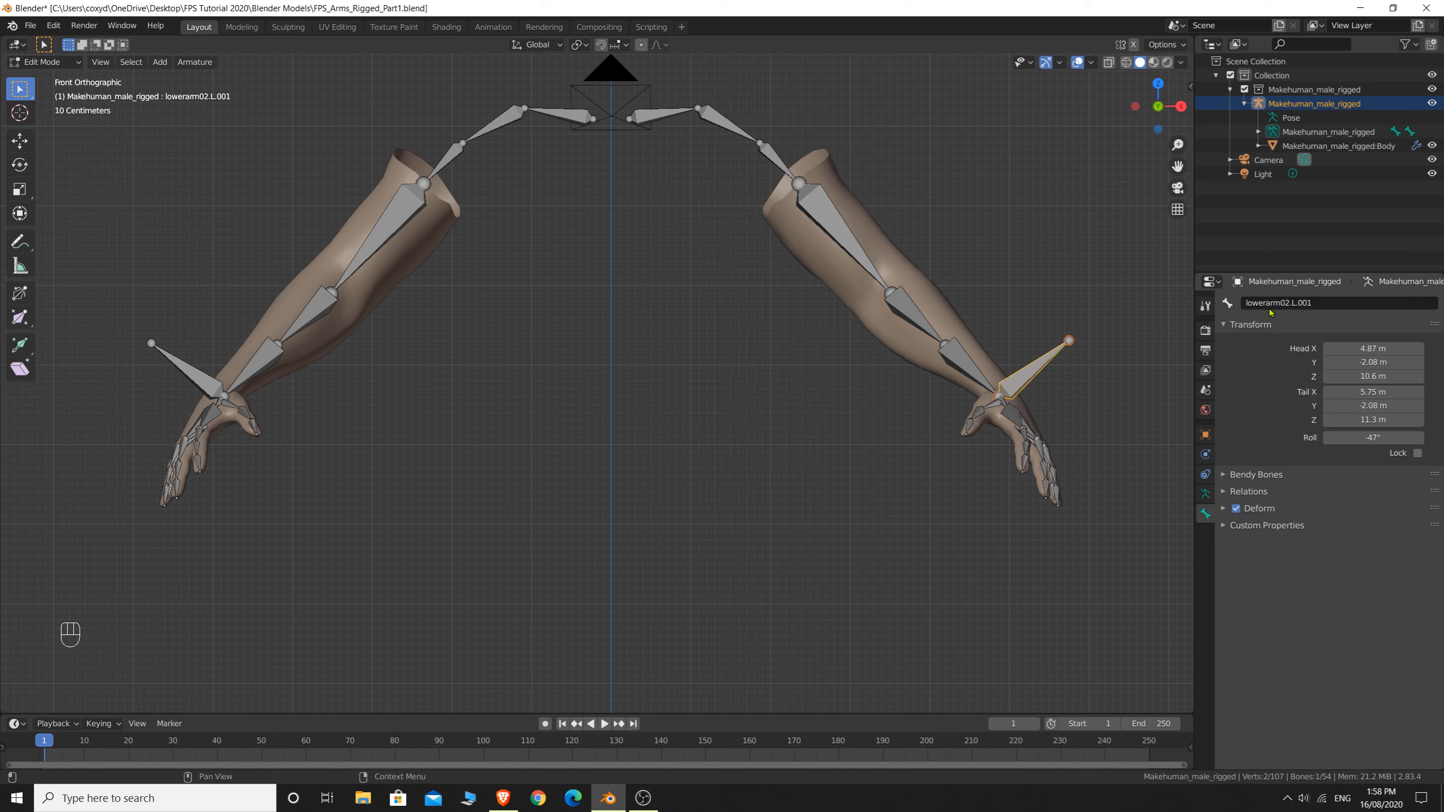
left_click(1335, 304)
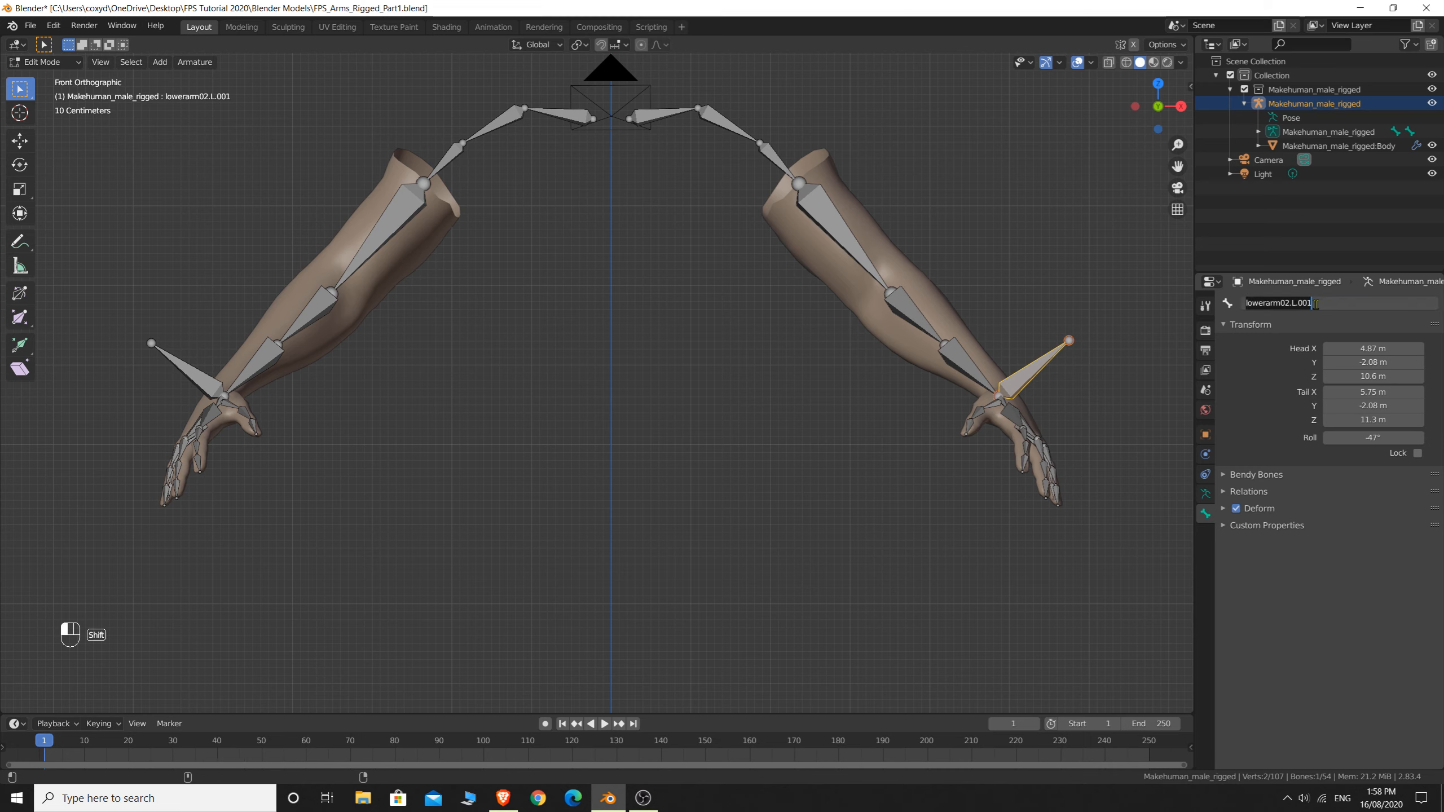
type("IK_Hand")
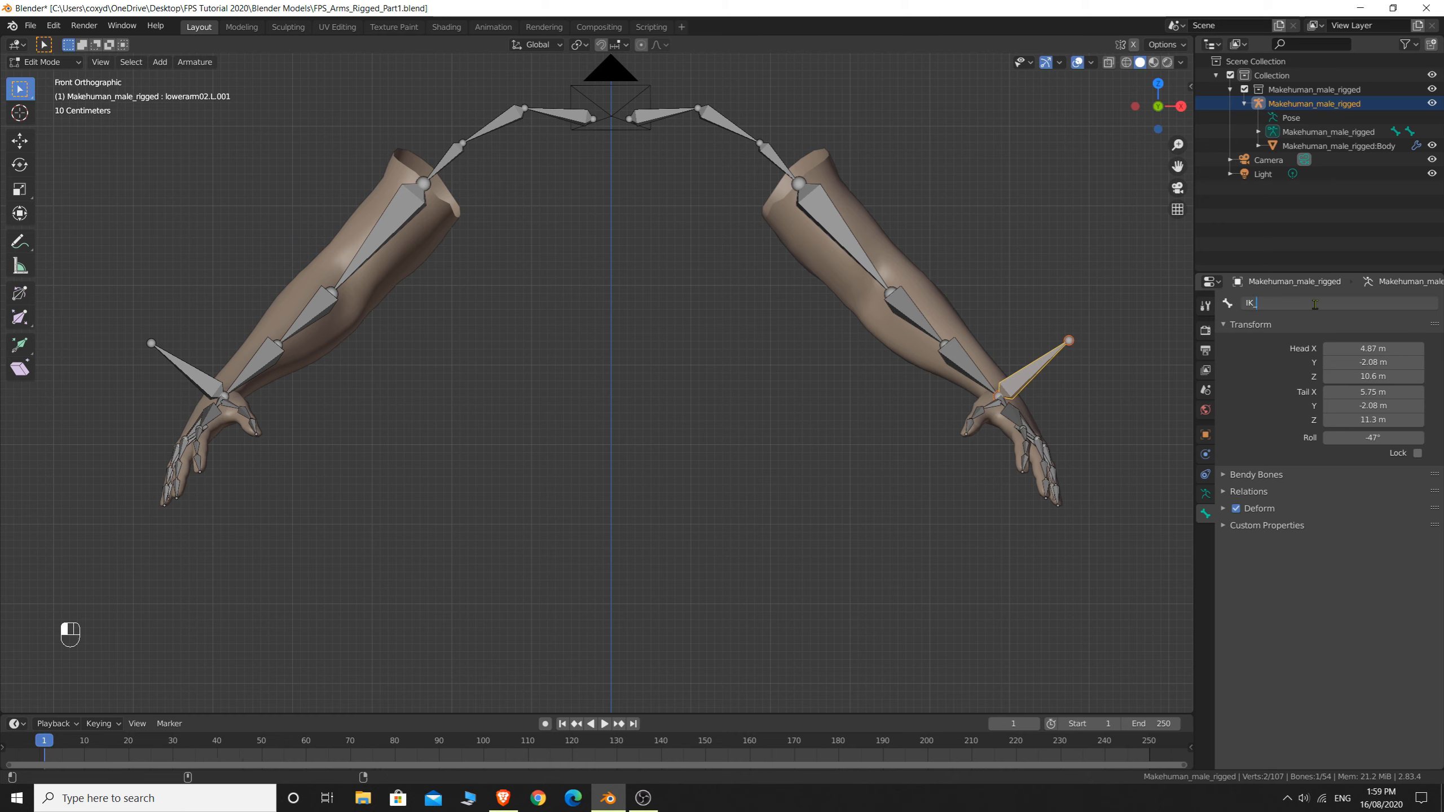
type("le")
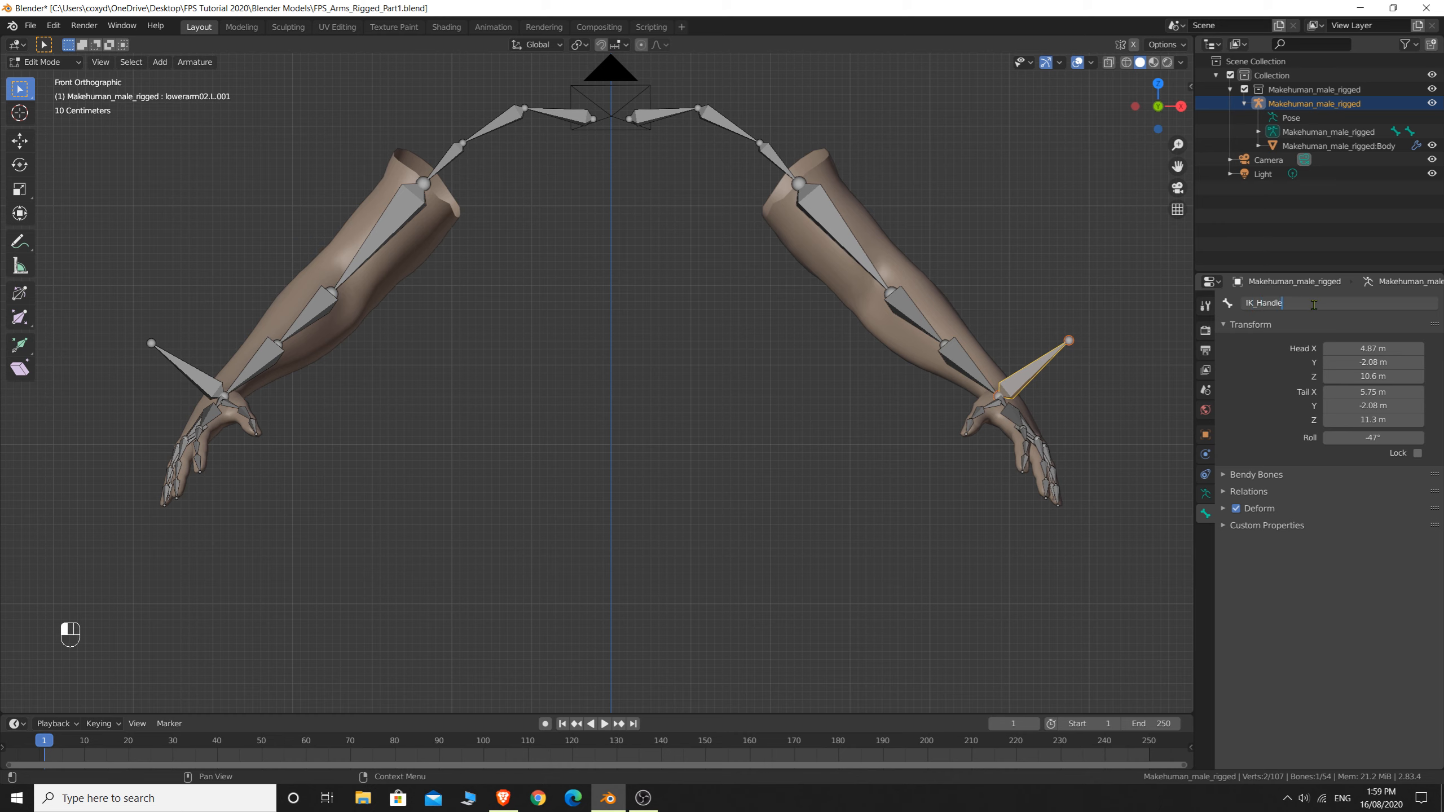
type("_Arm_Left")
key("Return")
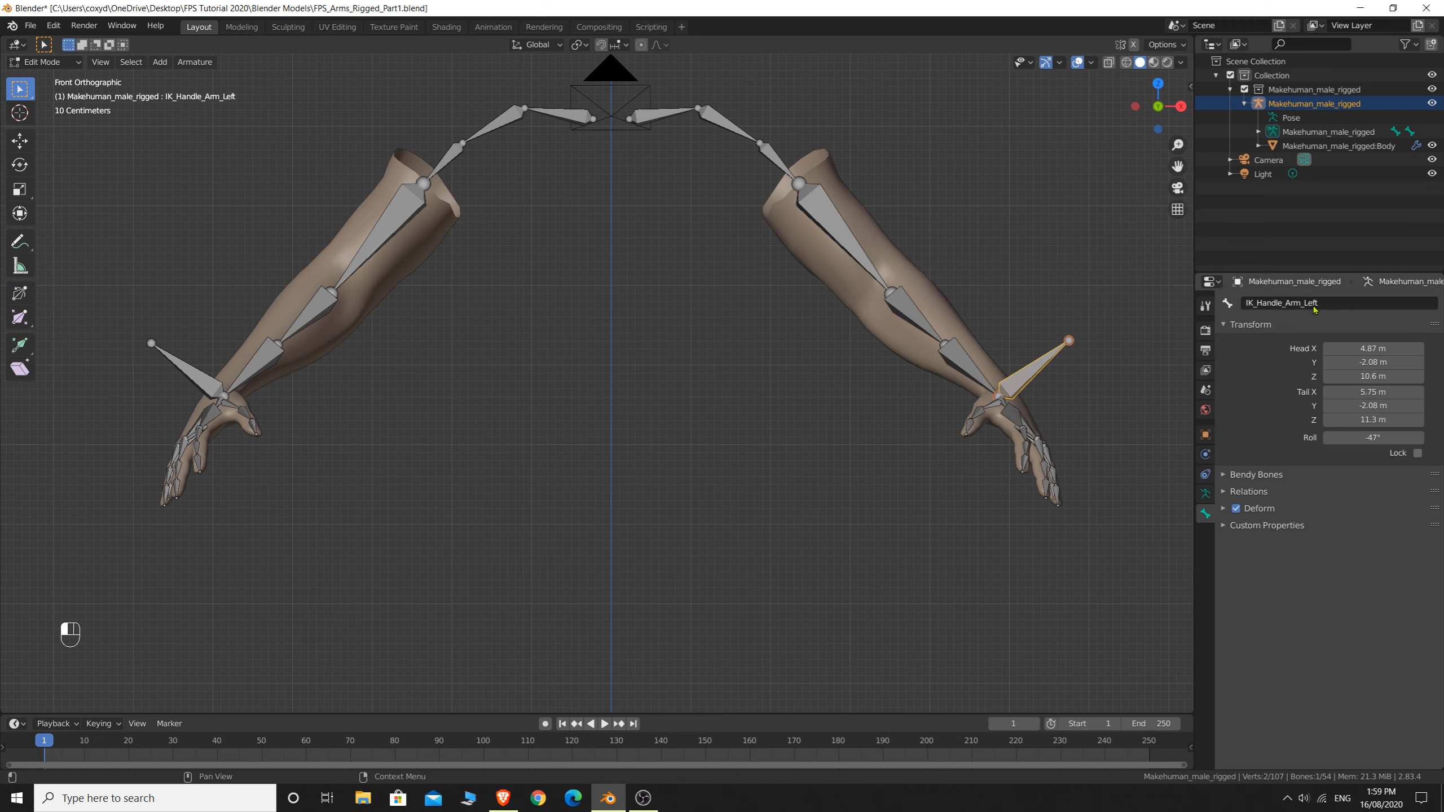
Rename the extruded bone at the right wrist, wrist.R.001, as IK_Handle_Arm_Right
left_click(176, 361)
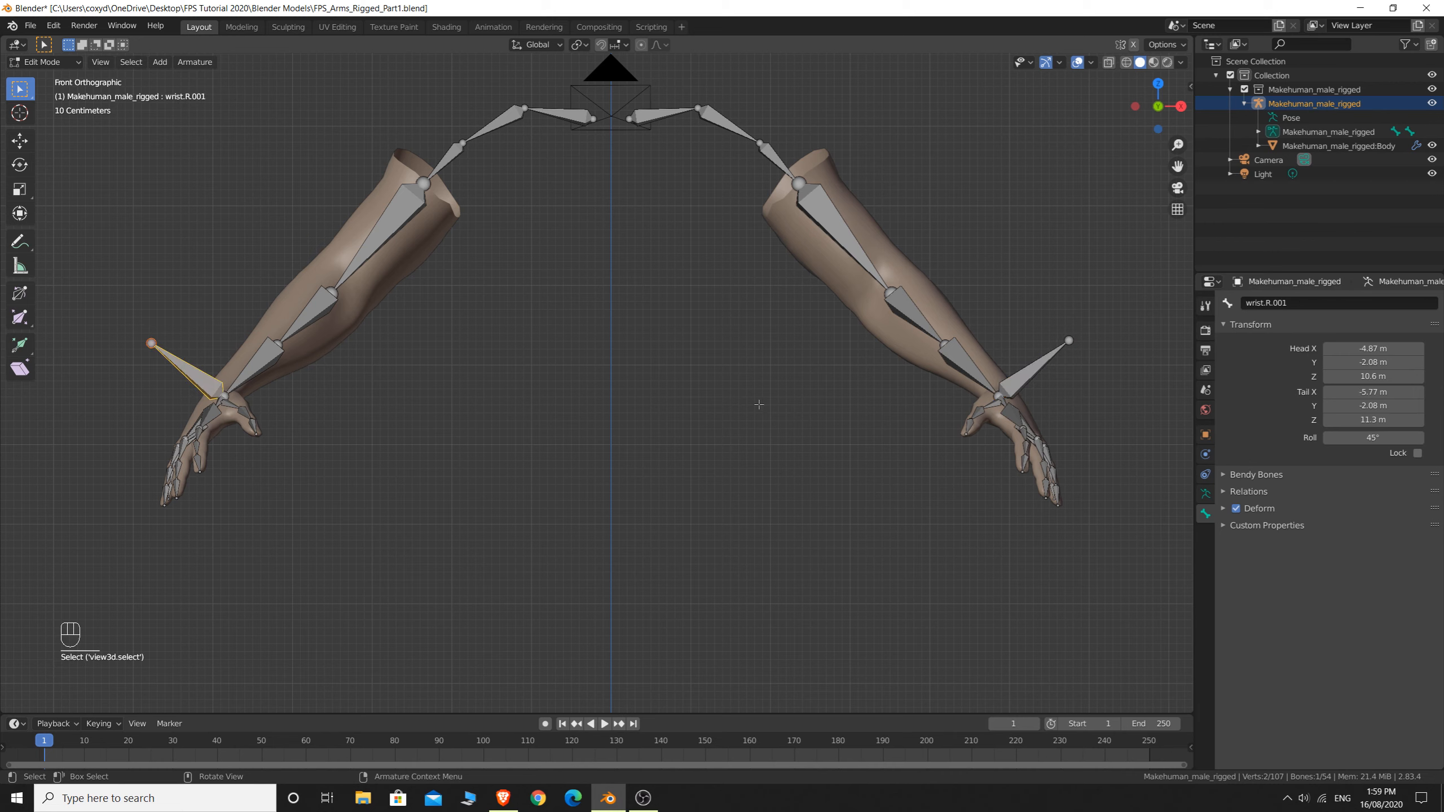
left_click(1306, 306)
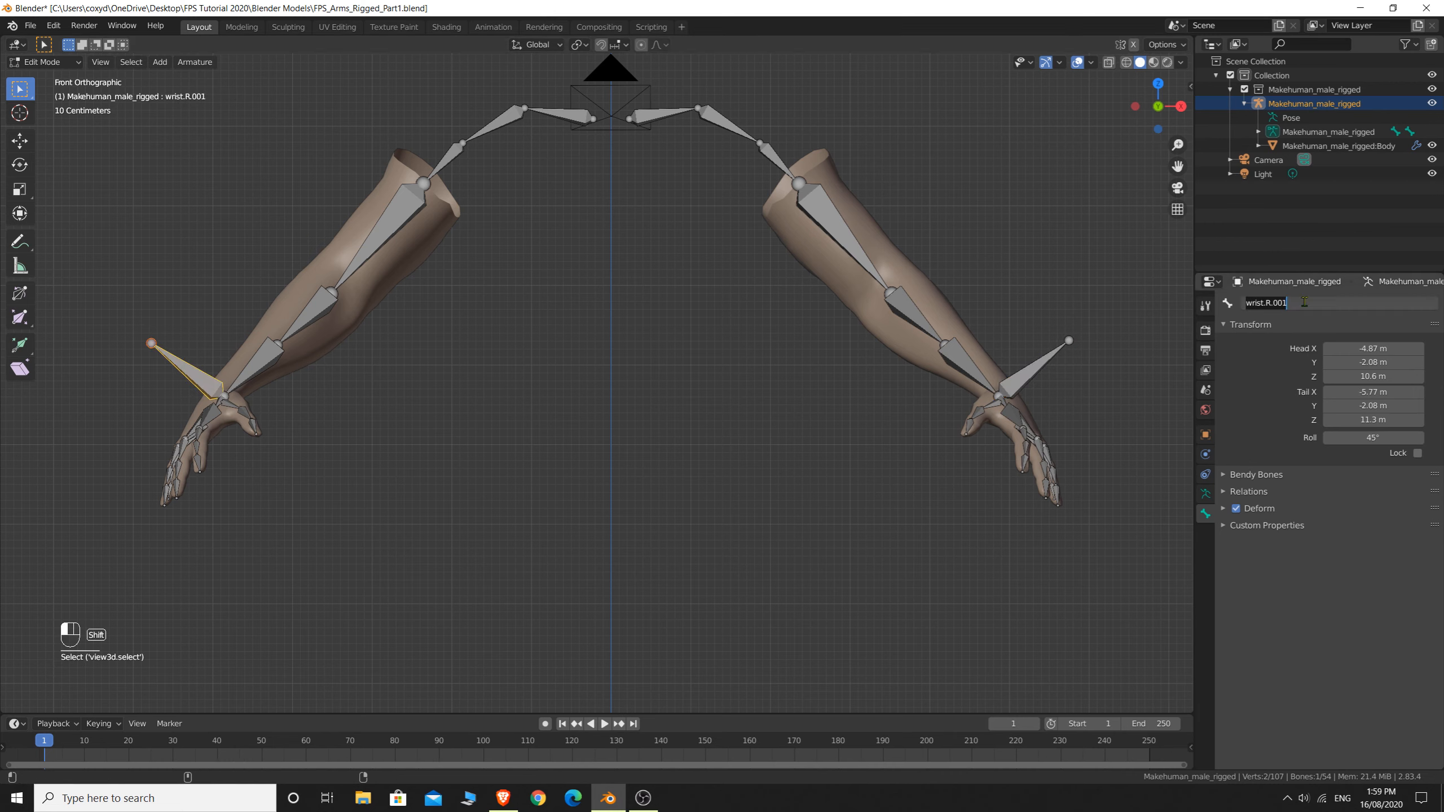
type("IK_H")
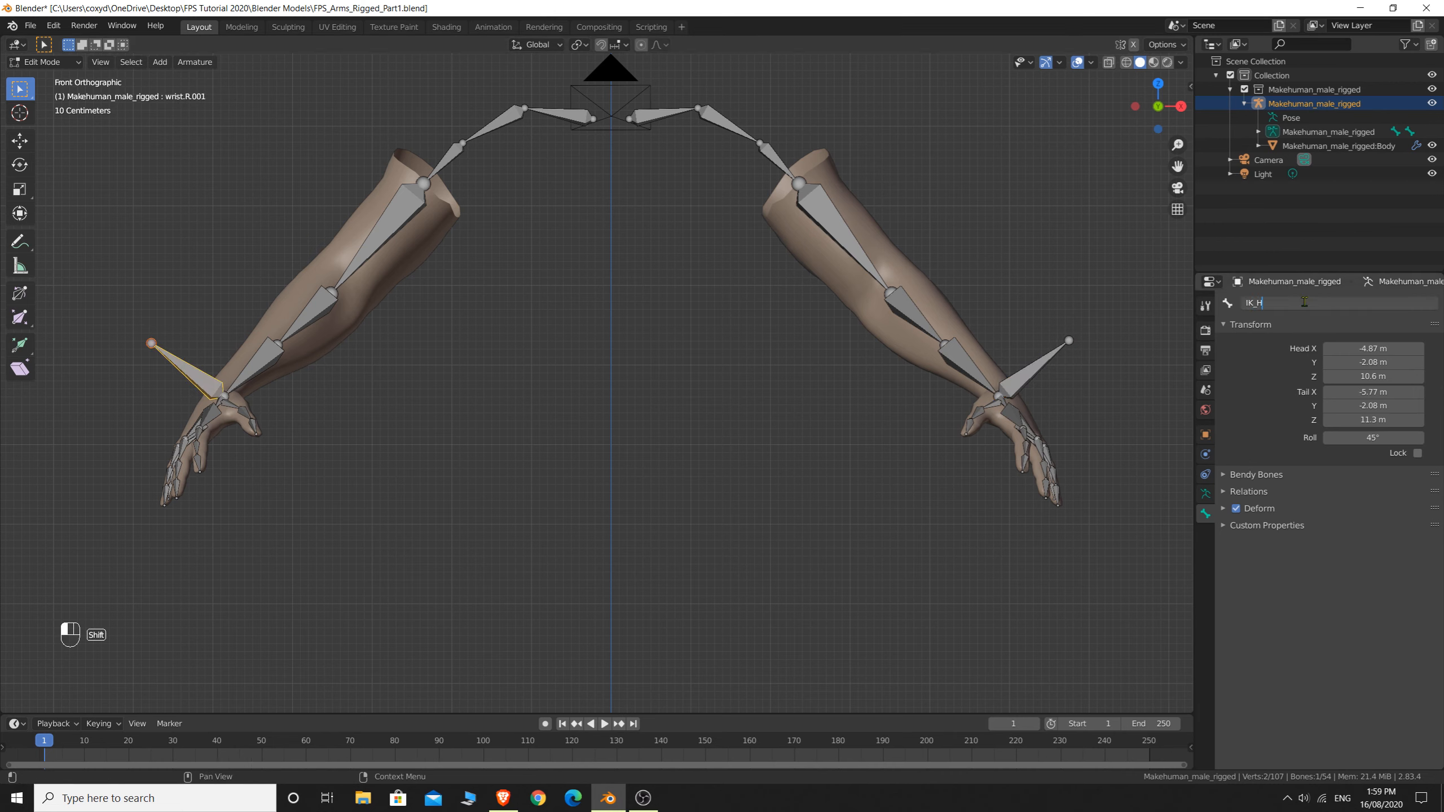
type("andle_Arm_Right")
key("Return")
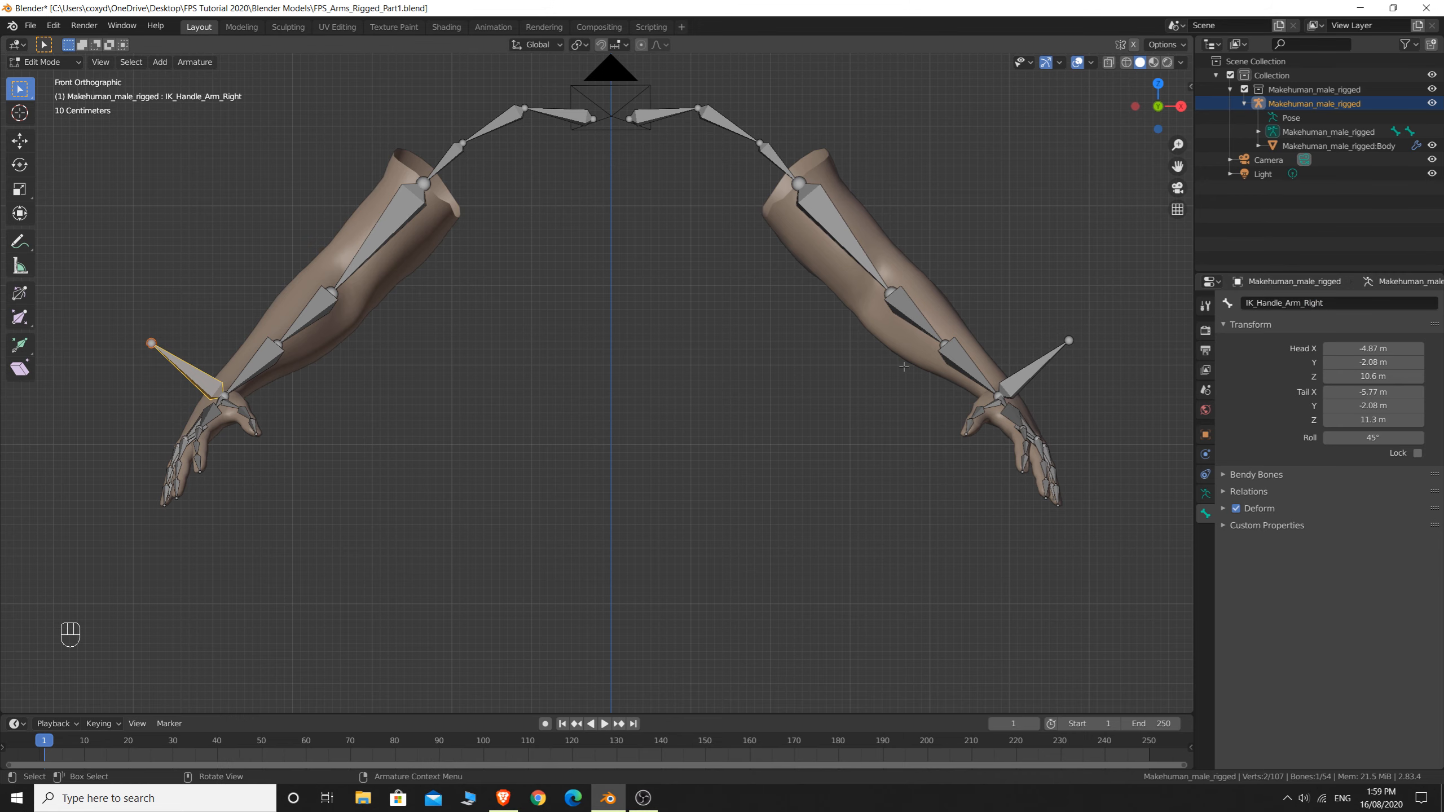
Deselect all bones and examine the IK handle bones at both wrists in perspective view
middle_click_drag(1072, 360, 1002, 453)
left_click(1002, 452)
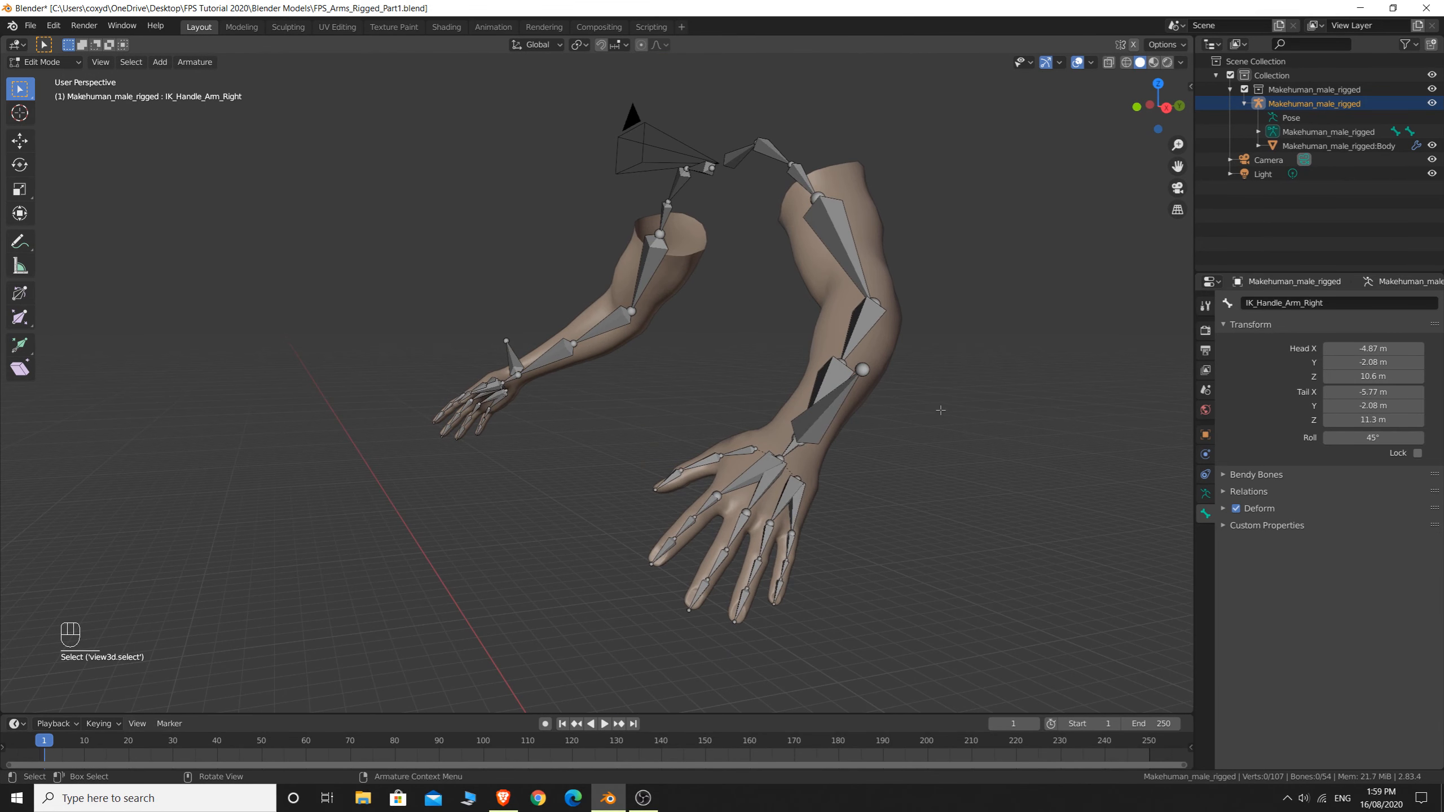
middle_click_drag(984, 413, 960, 417)
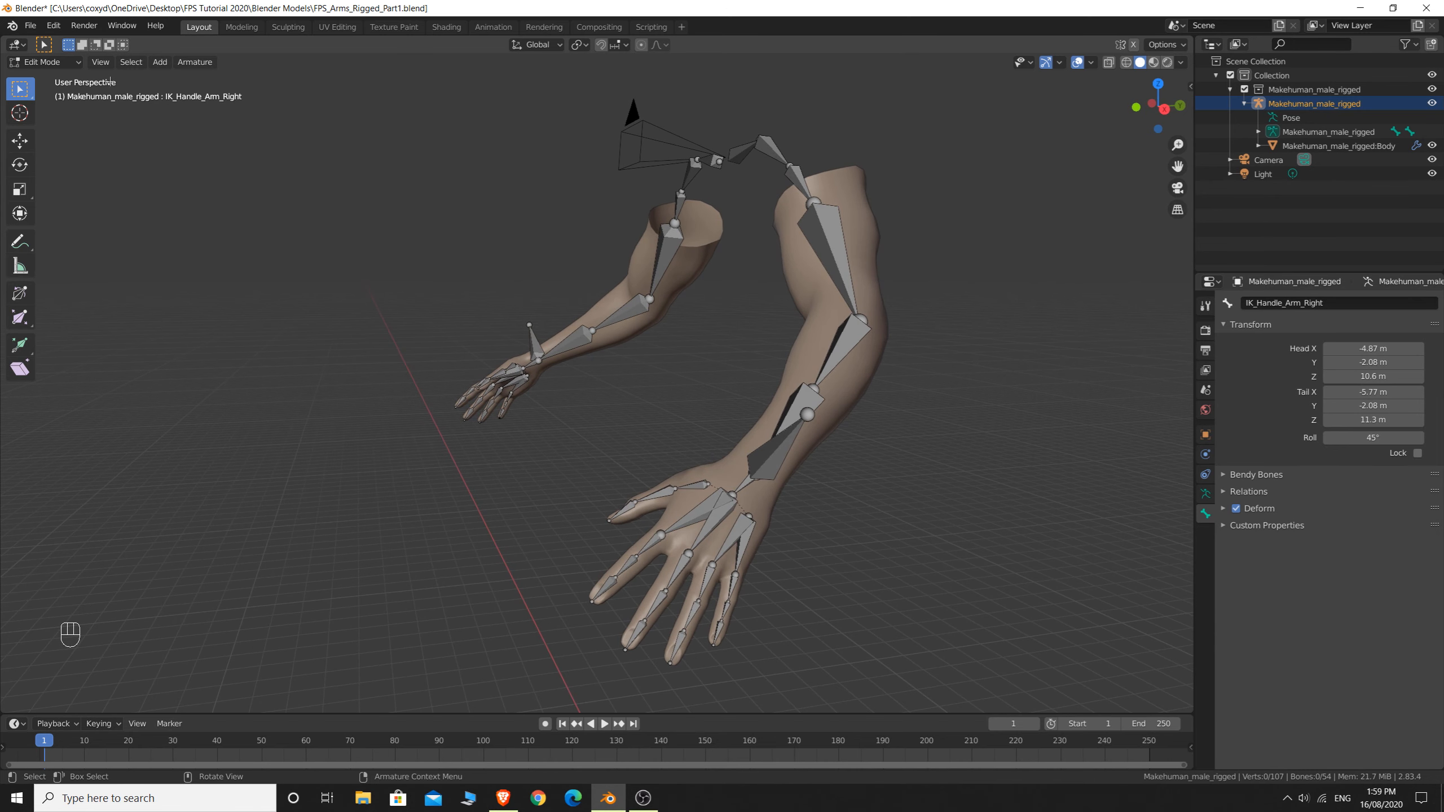
middle_click_drag(641, 307, 746, 373)
scroll(767, 412, "up", 3)
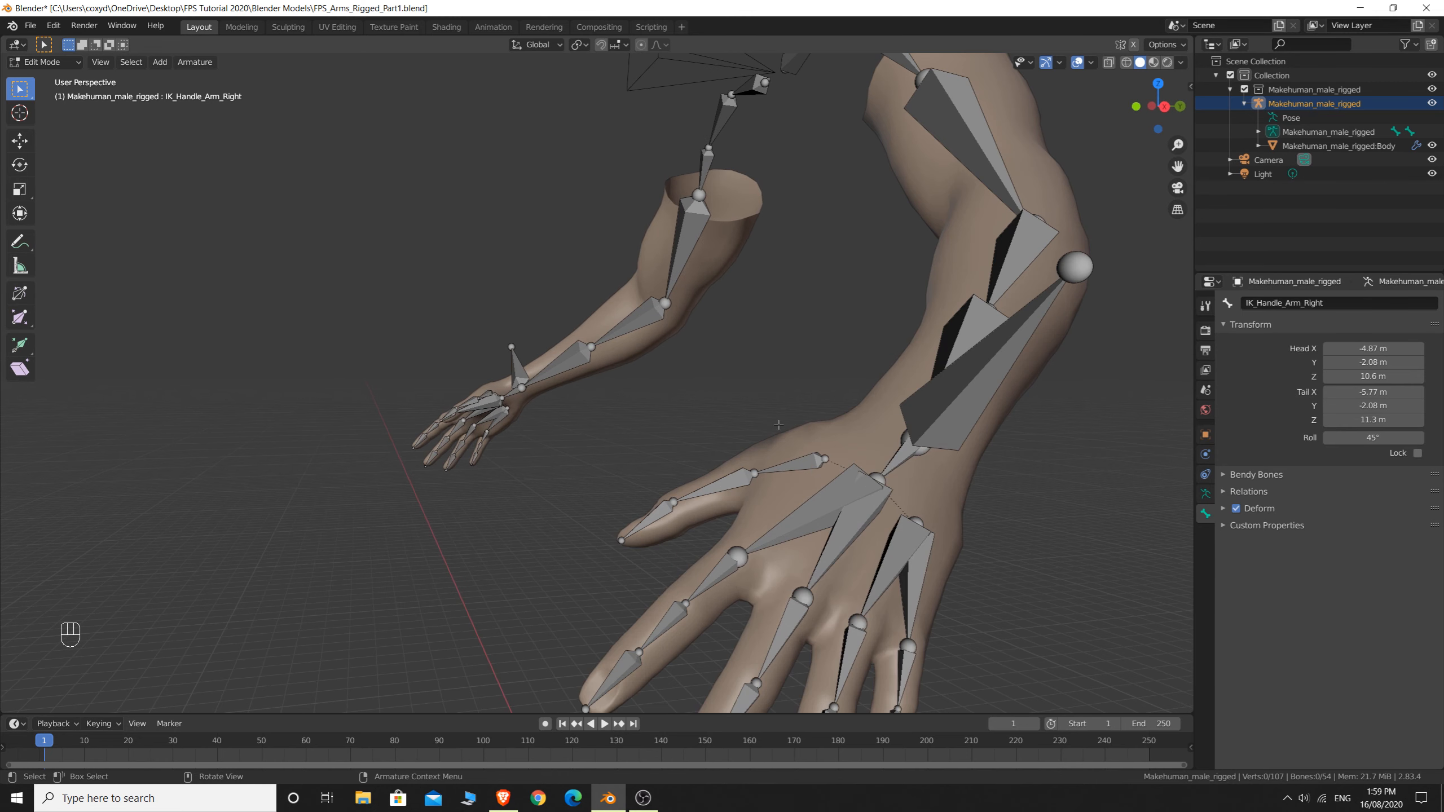
Parent the left wrist bone wrist.L to IK_Handle_Arm_Left with the Keep Offset option
left_click(902, 457)
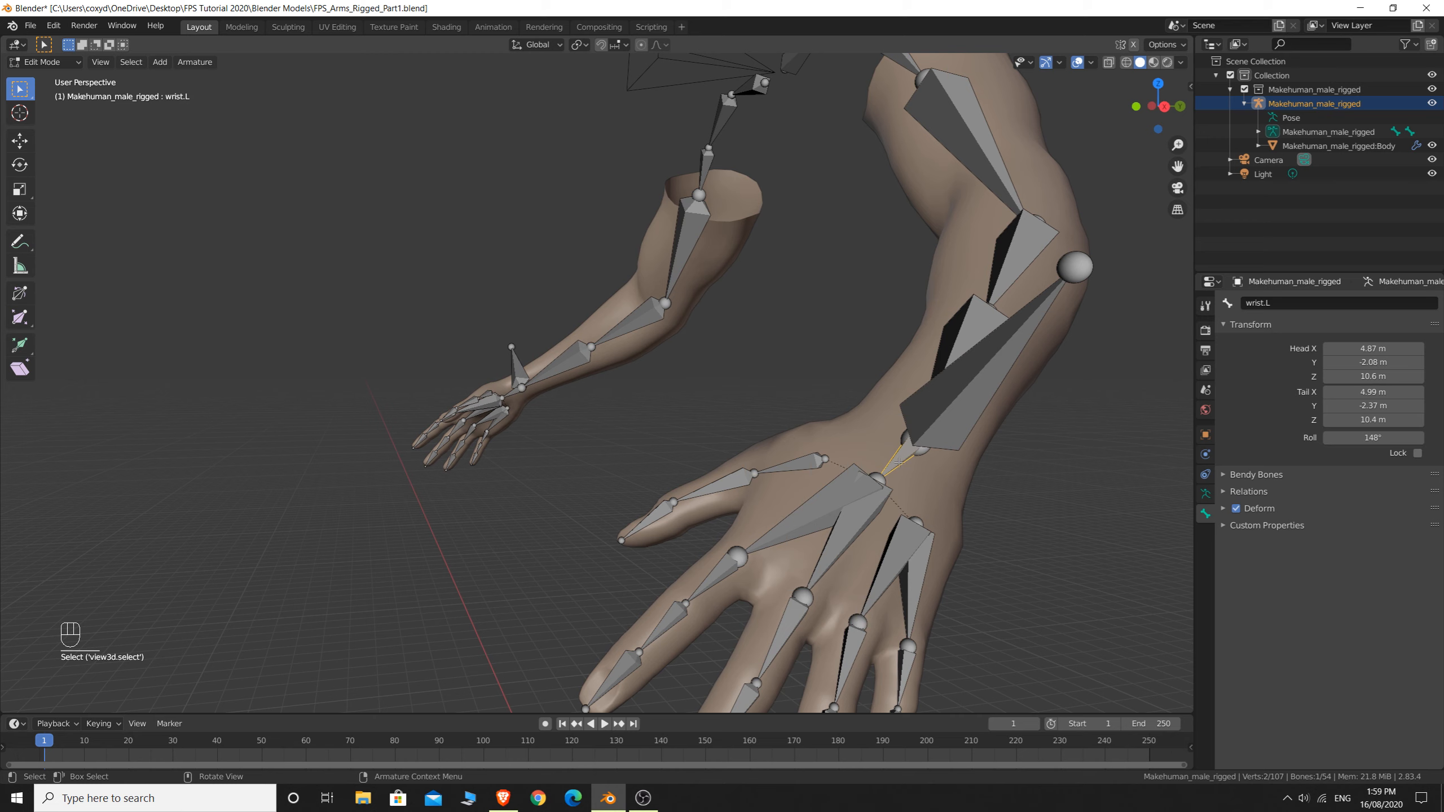
key("shift")
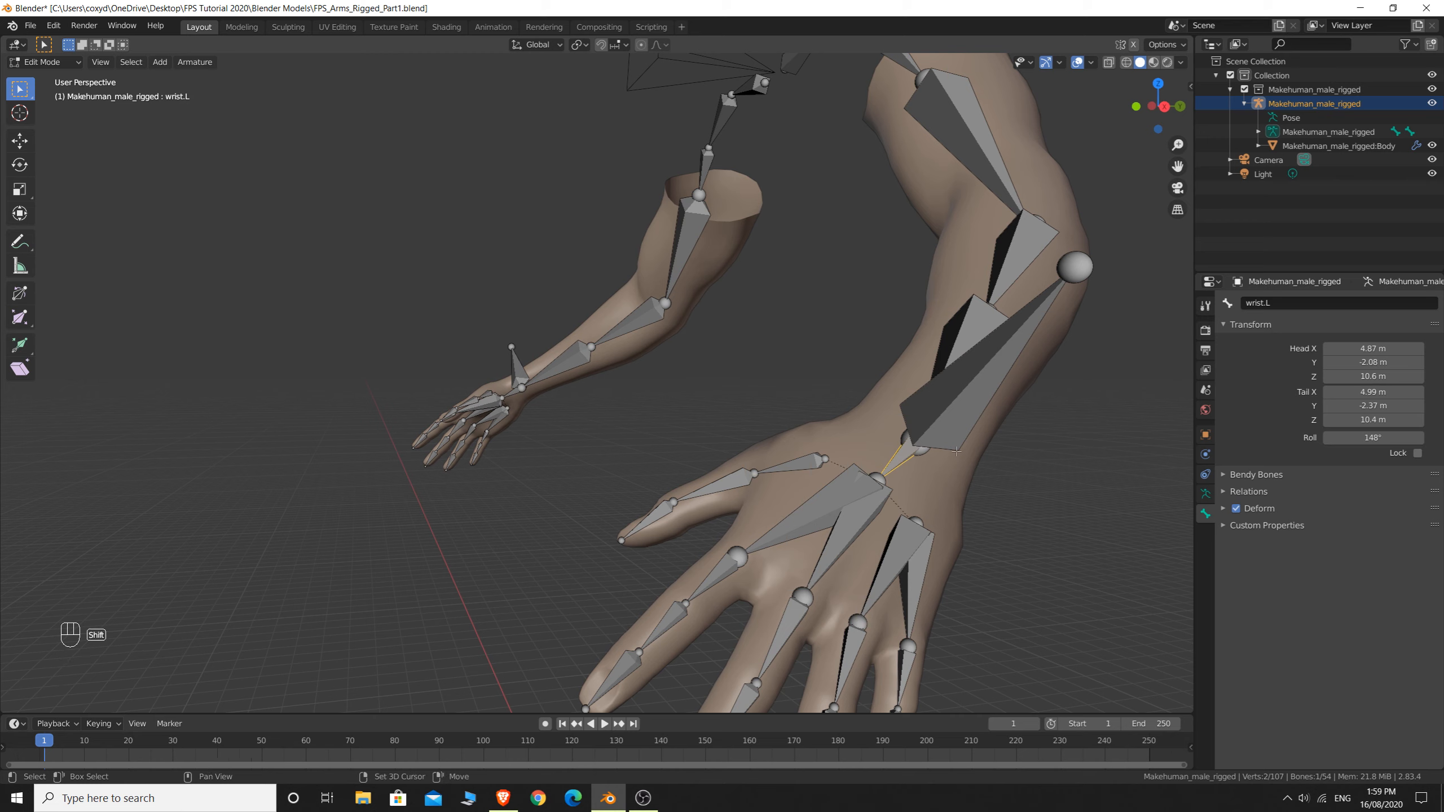
left_click(973, 389, "shift")
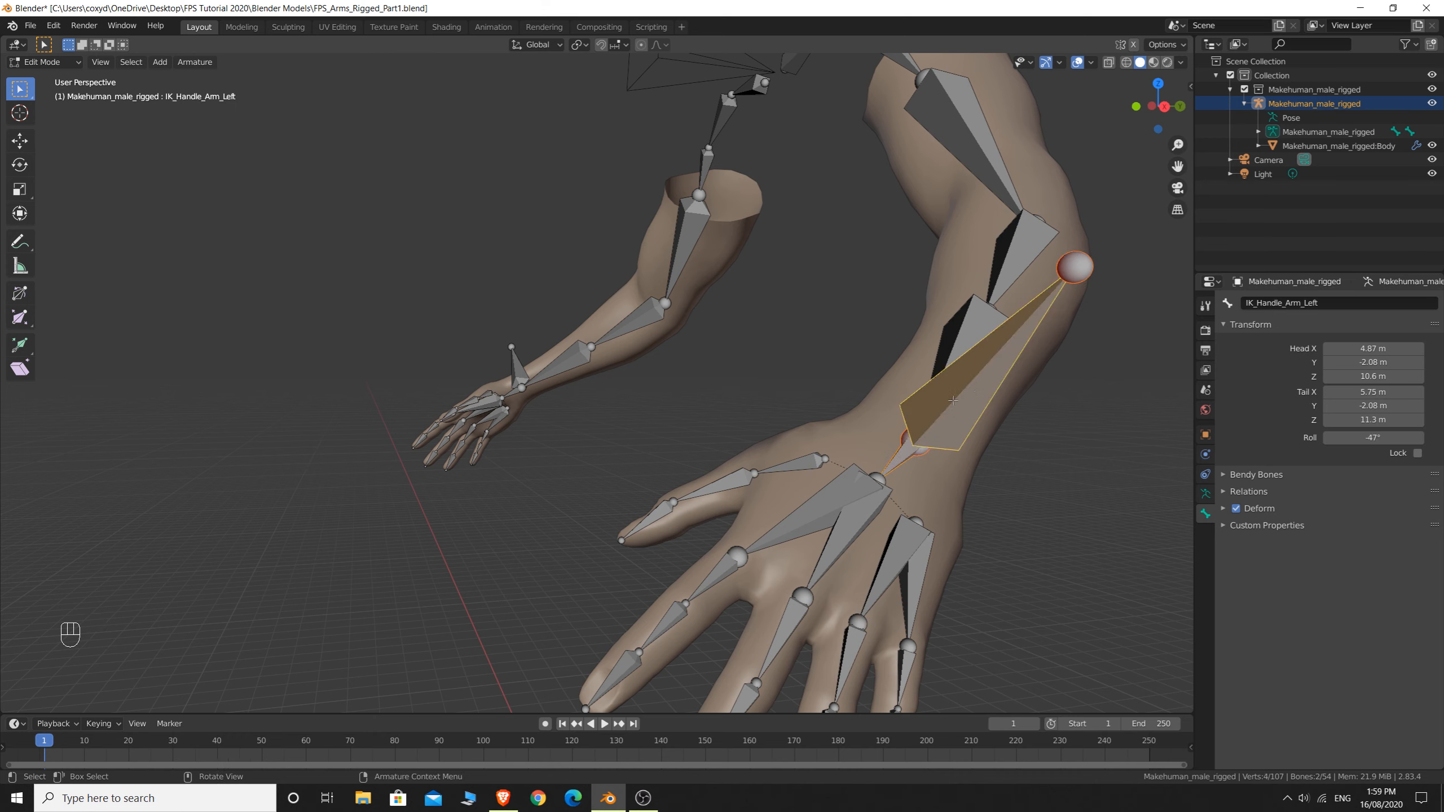
key("ctrl+p")
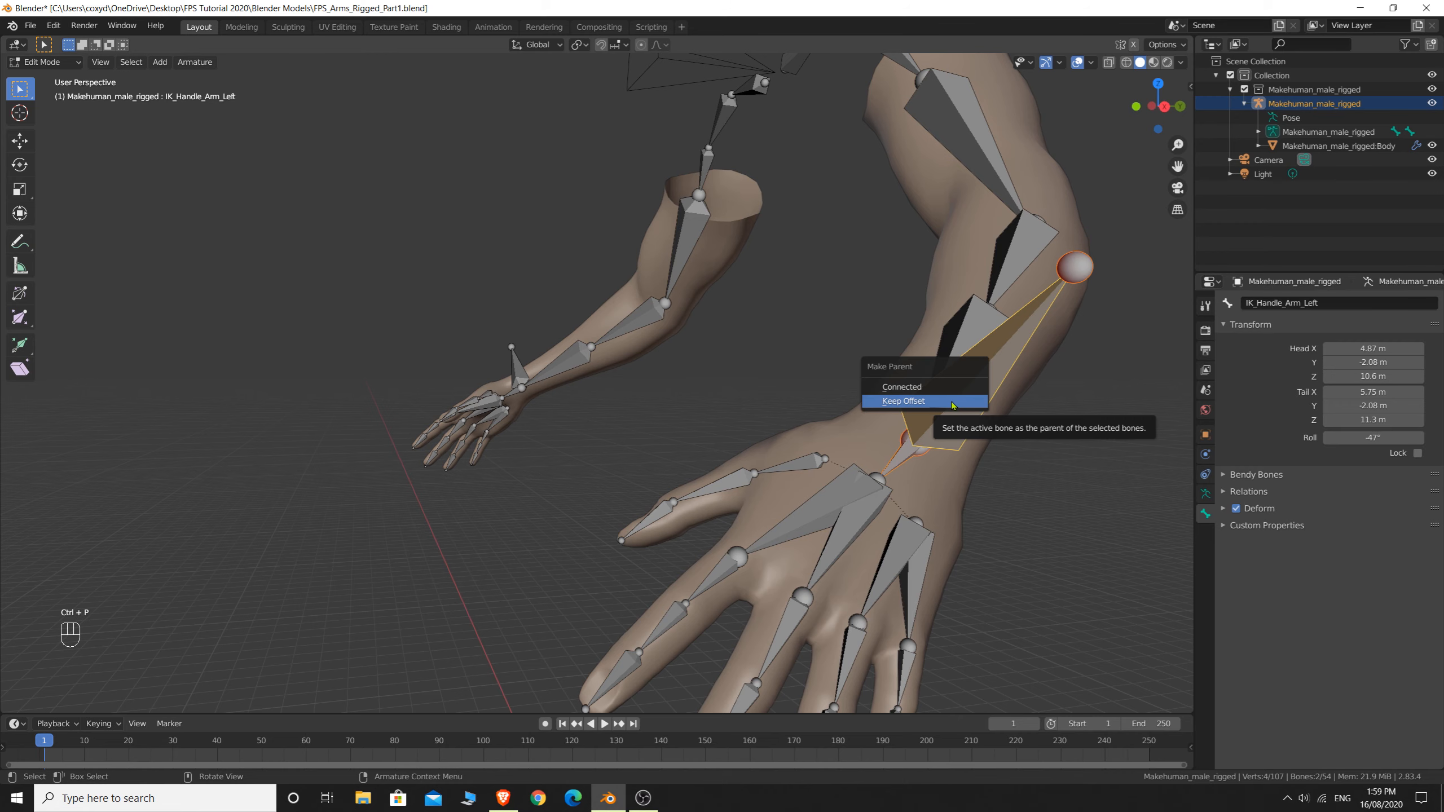
left_click(938, 401)
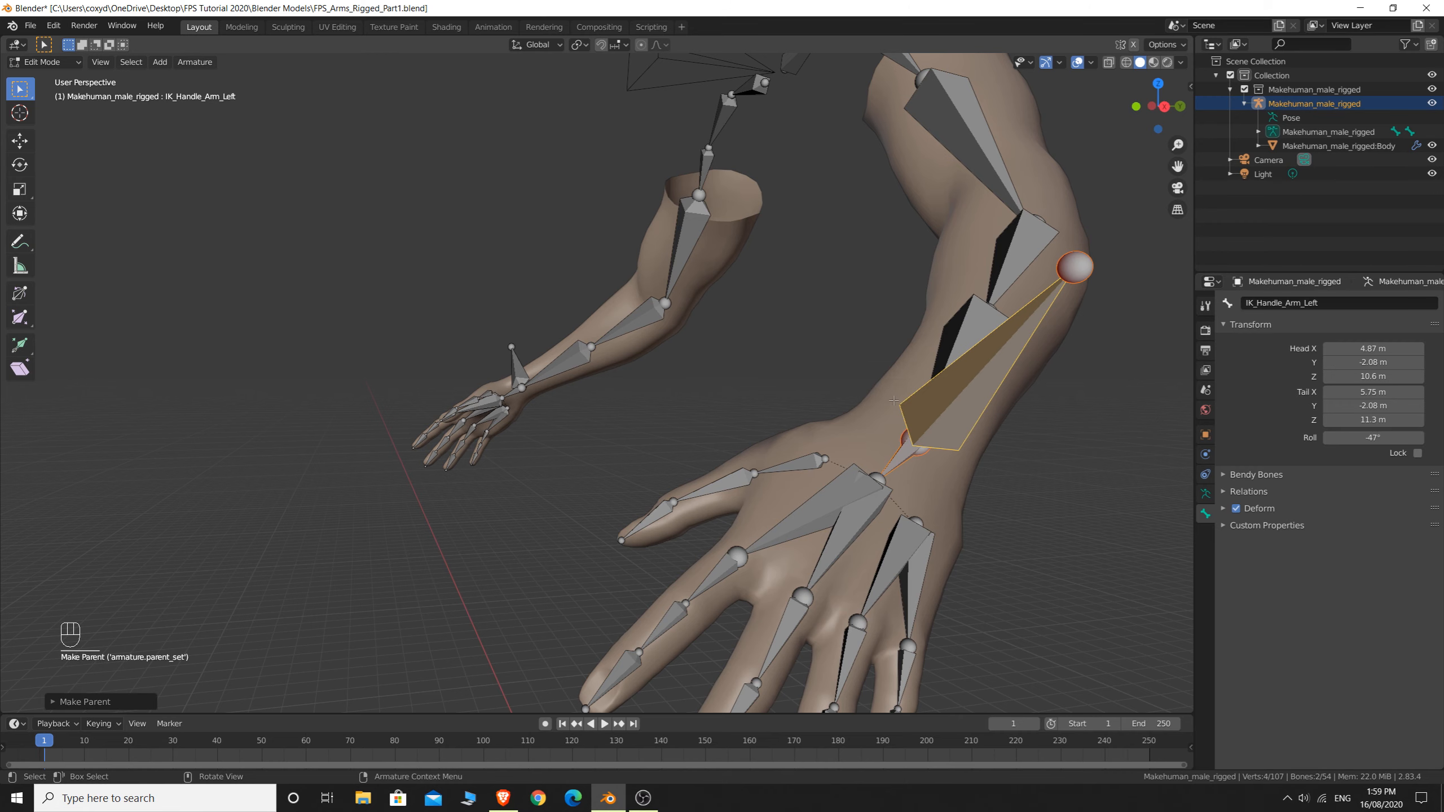
Parent the right wrist bone wrist.R to the handle bone IK_Handle_Arm_Right
middle_click_drag(562, 410, 788, 410)
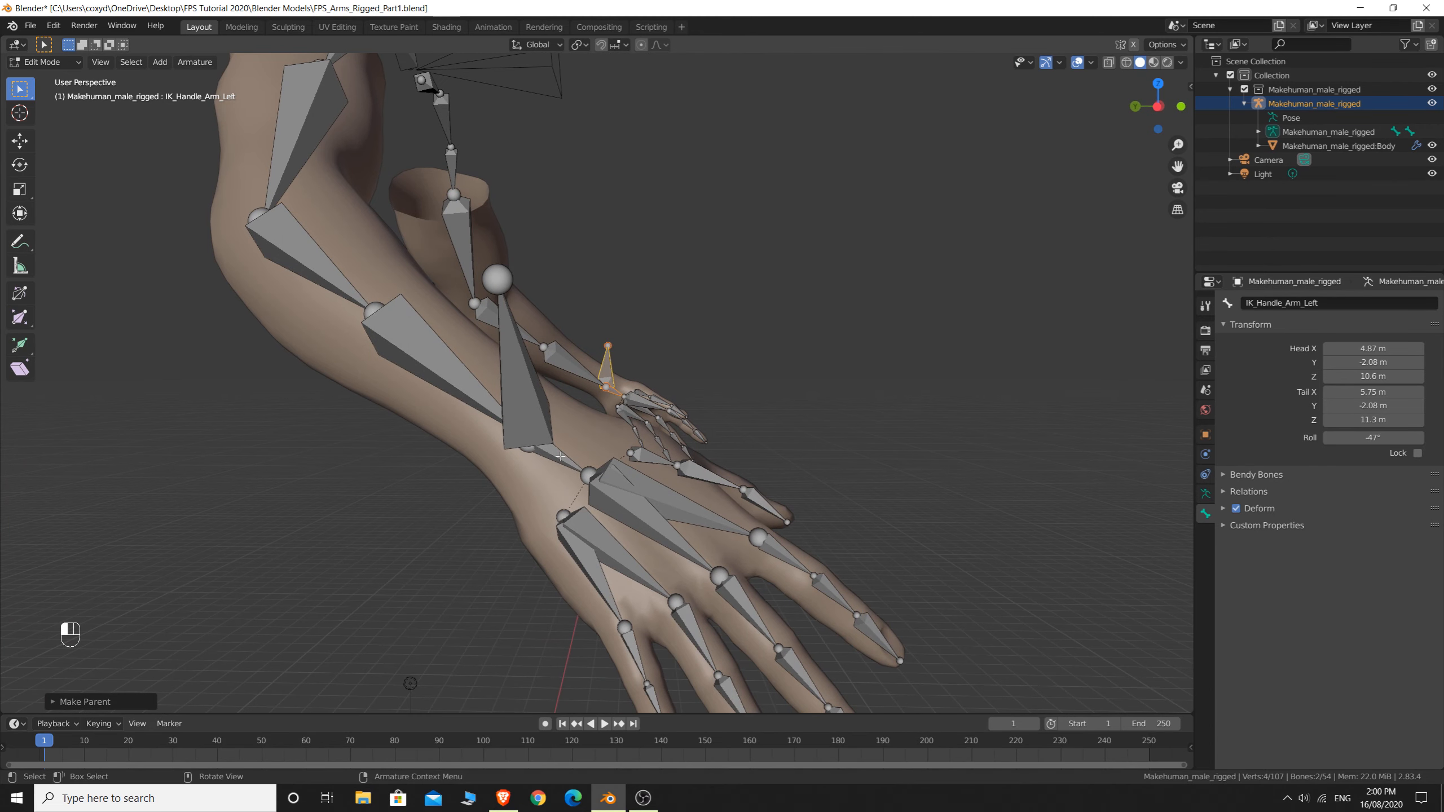
left_click(560, 457)
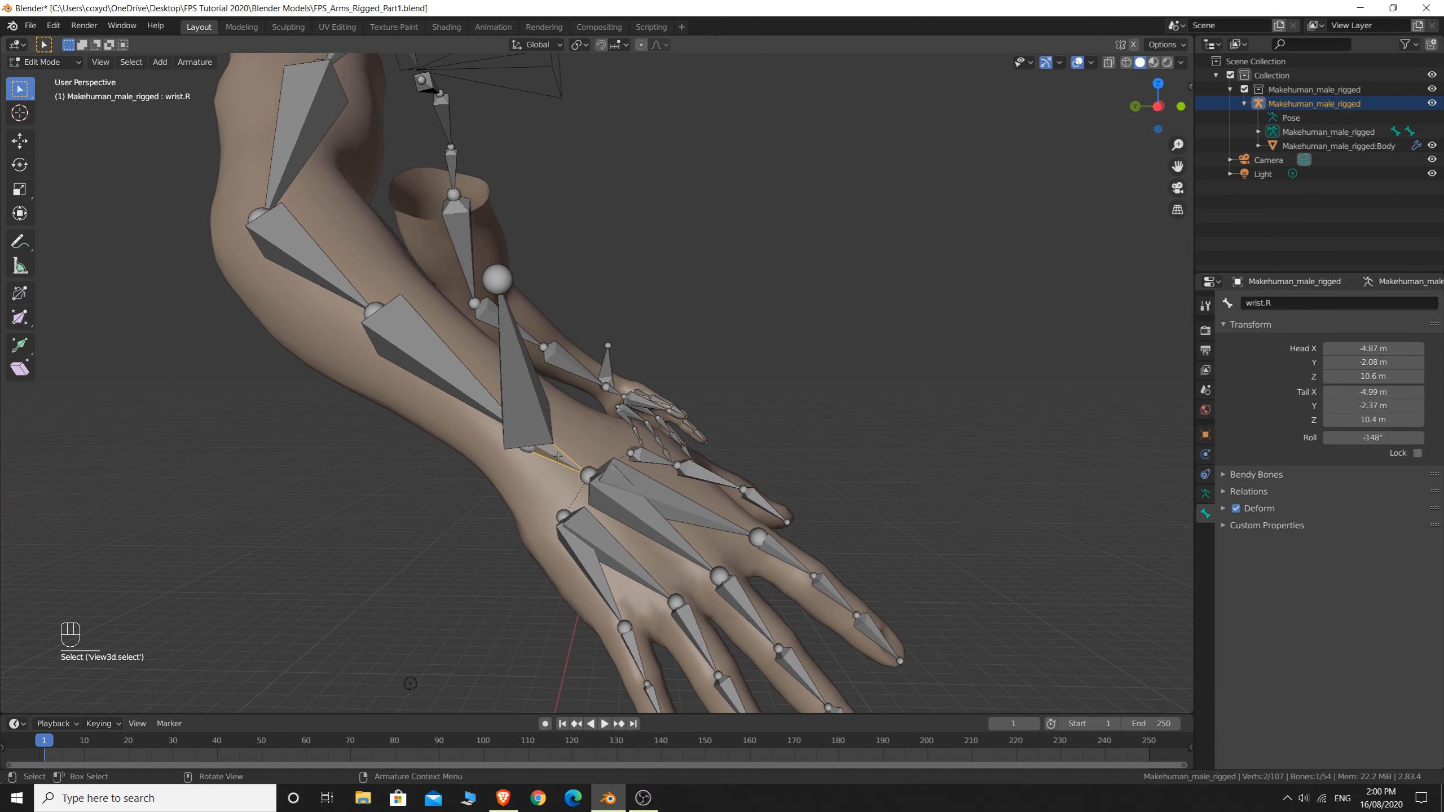
left_click(522, 399)
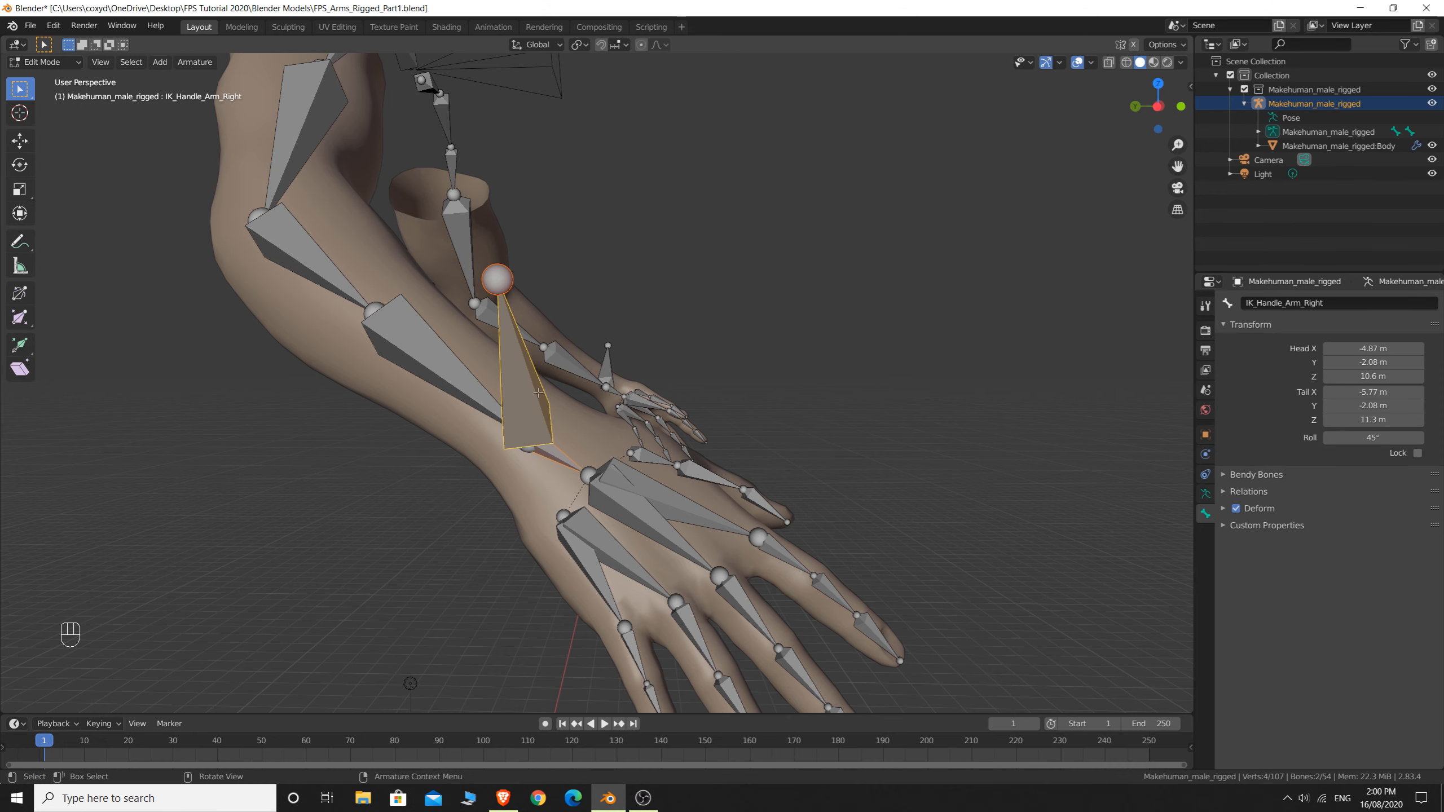
key("ctrl+p")
left_click(519, 394)
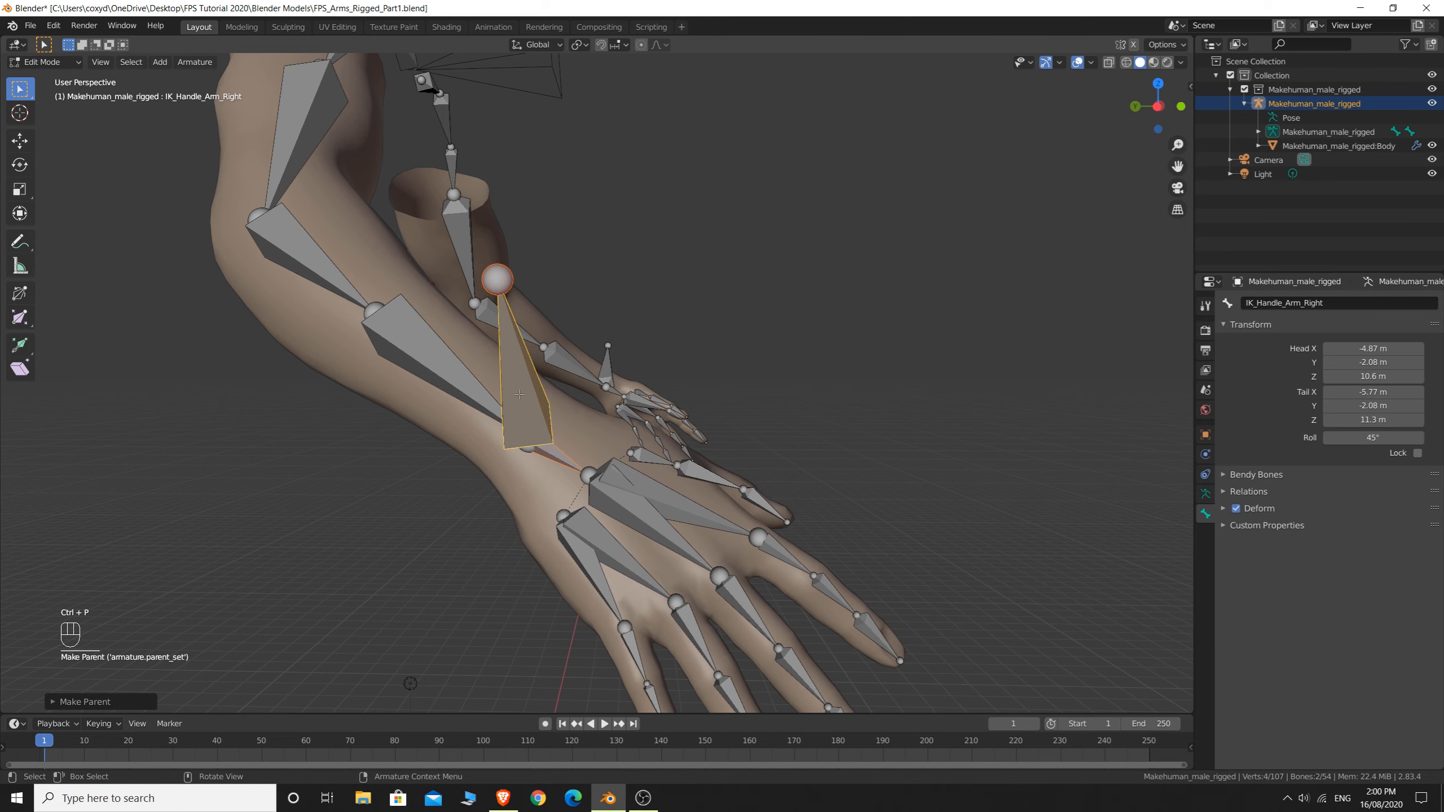
Clear the parent of the left wrist's handle bone, IK_Handle_Arm_Left
scroll(953, 368, "down", 8)
middle_click_drag(953, 368, 988, 432)
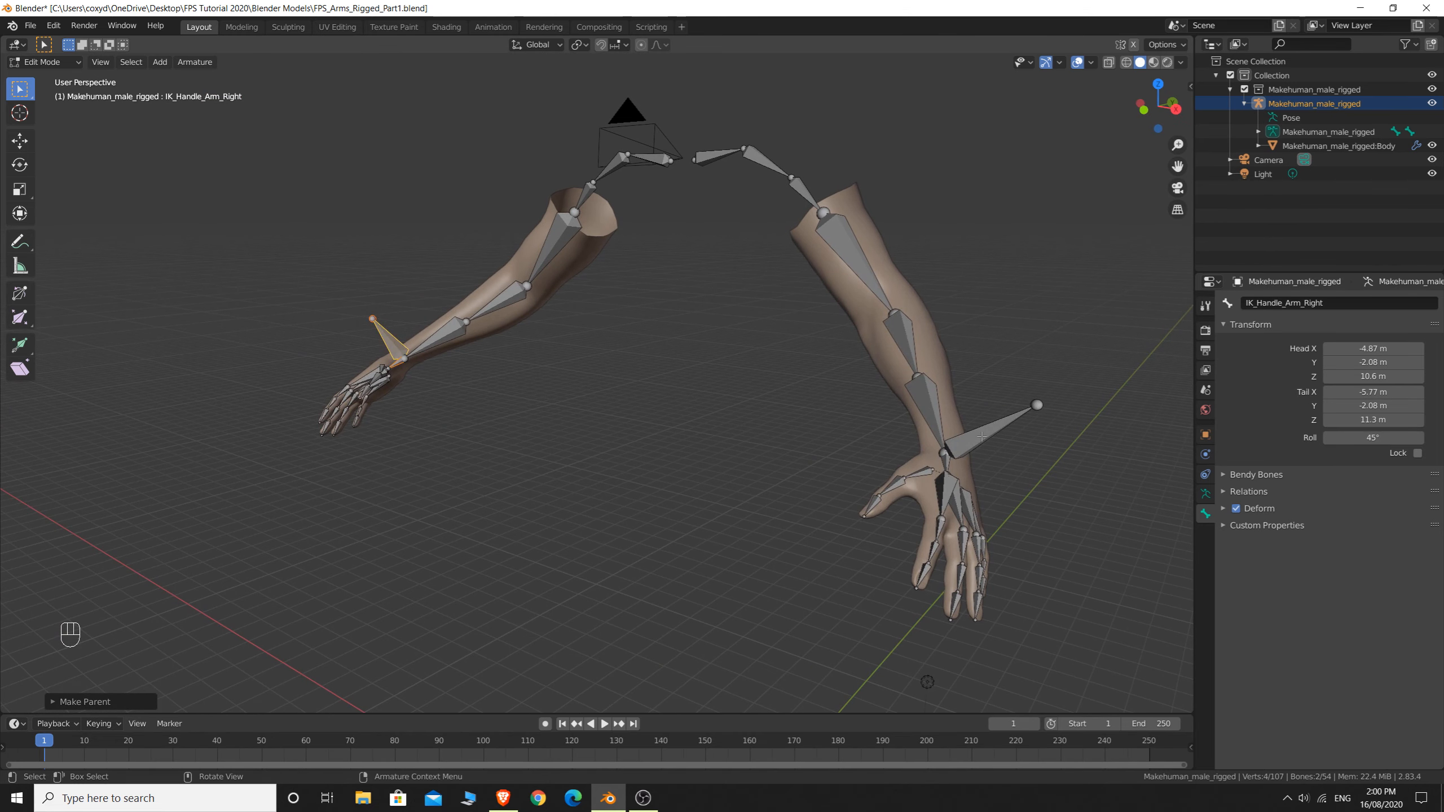
left_click(983, 436)
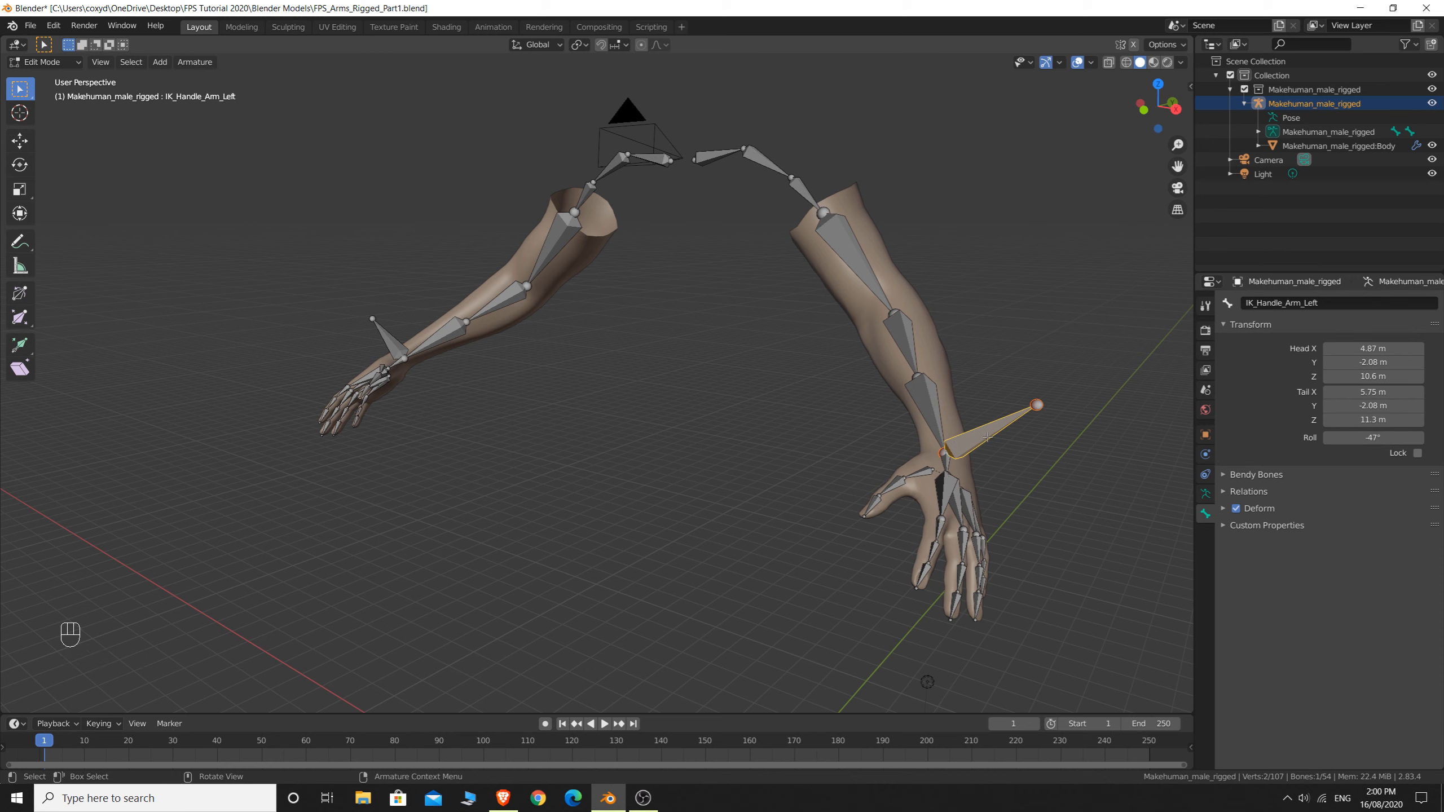
key("alt+p")
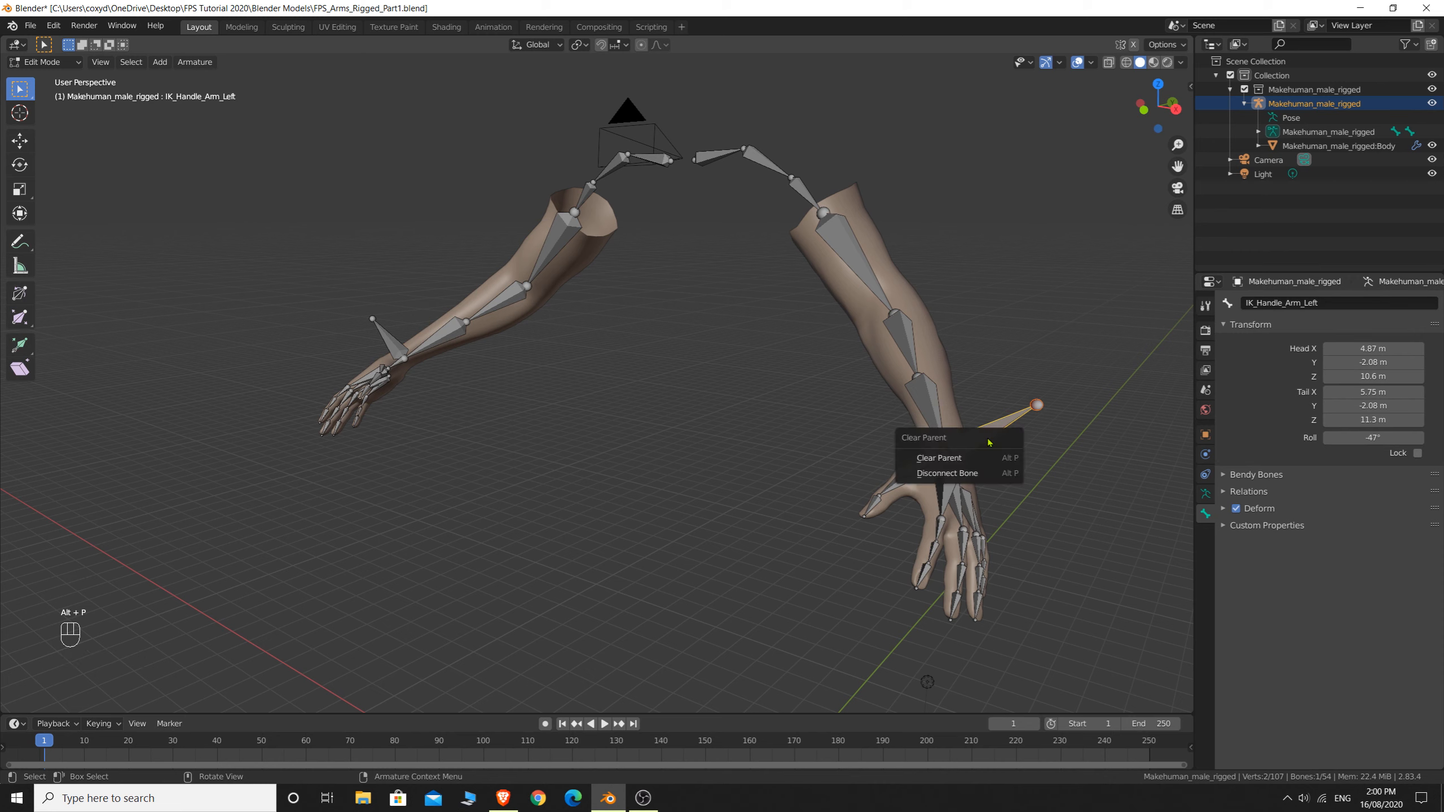
left_click(939, 458)
Clear the parent of the right wrist's handle bone, IK_Handle_Arm_Right
middle_click_drag(910, 455, 614, 390)
left_click(294, 391)
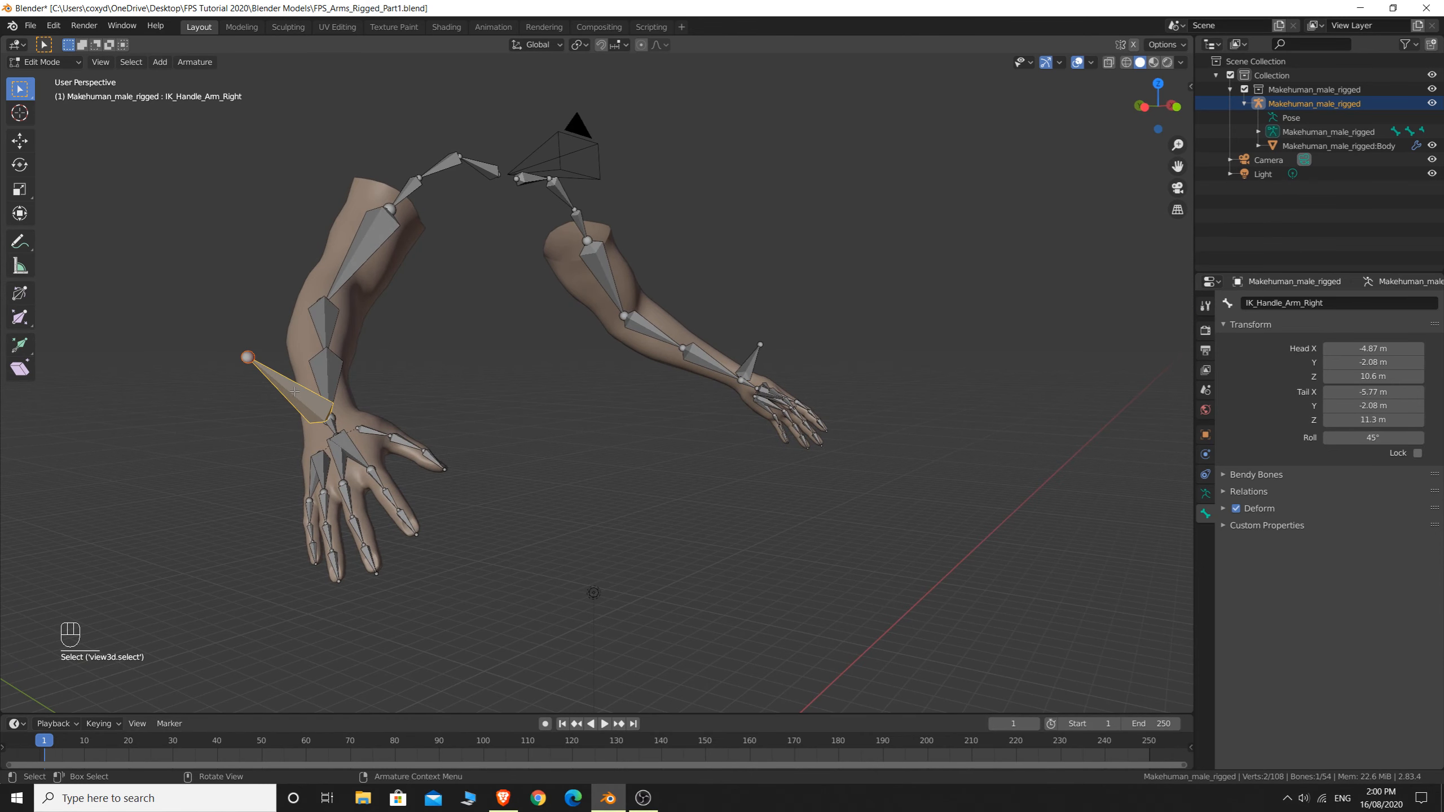
key("alt+p")
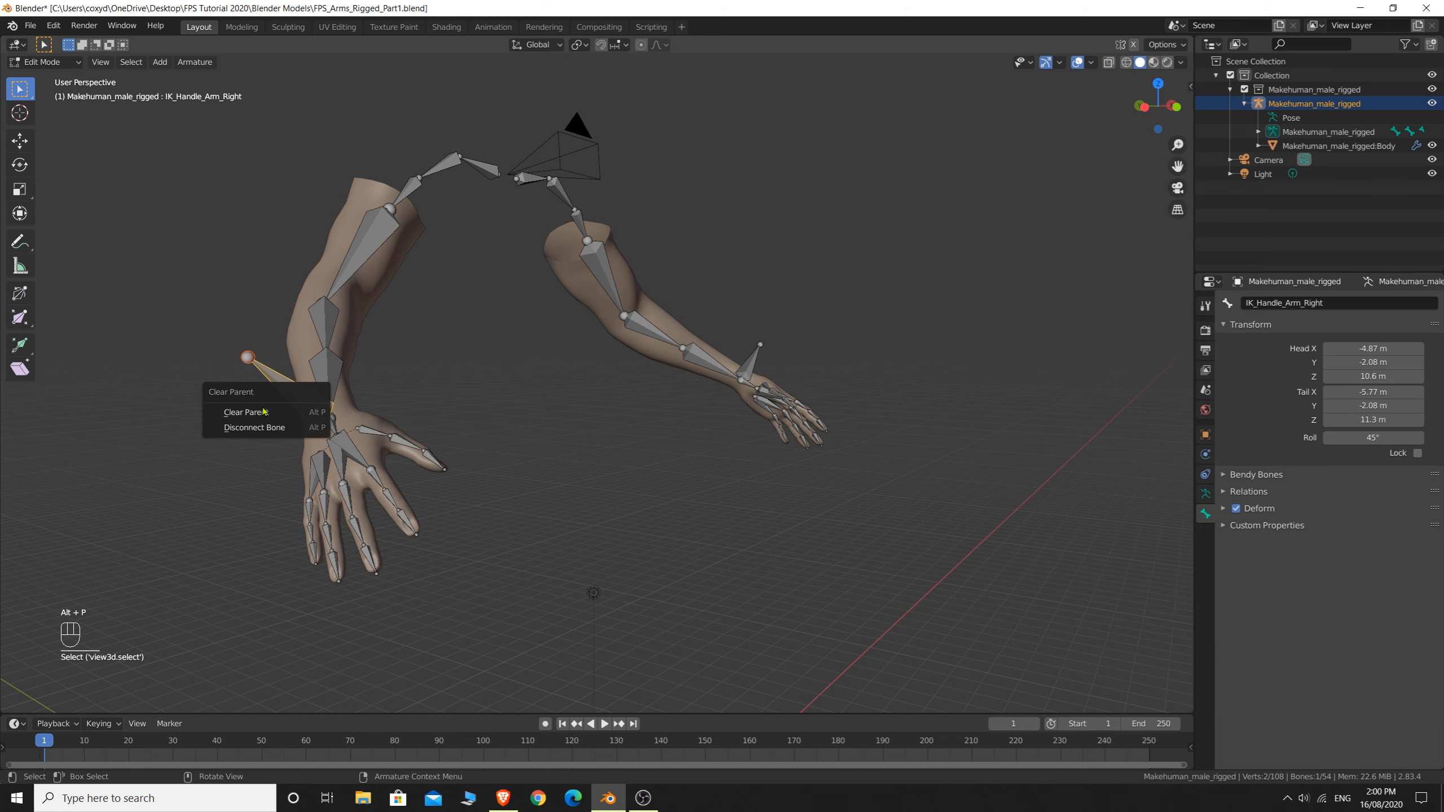
left_click(264, 411)
Try to add a constraint from the left forearm bone lowerarm02.L to IK_Handle_Arm_Left while in Edit Mode
middle_click_drag(653, 418, 700, 434)
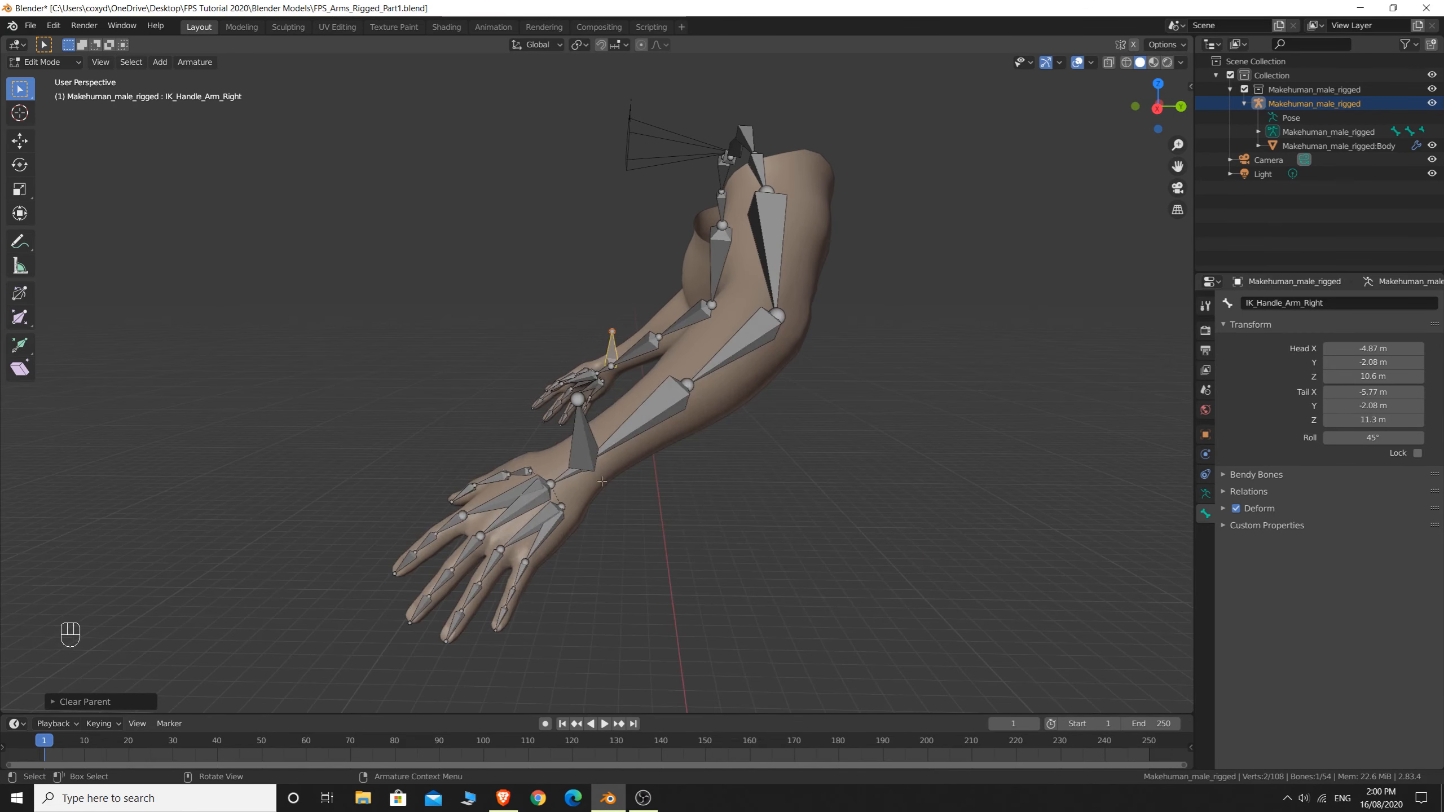
scroll(700, 435, "up", 1)
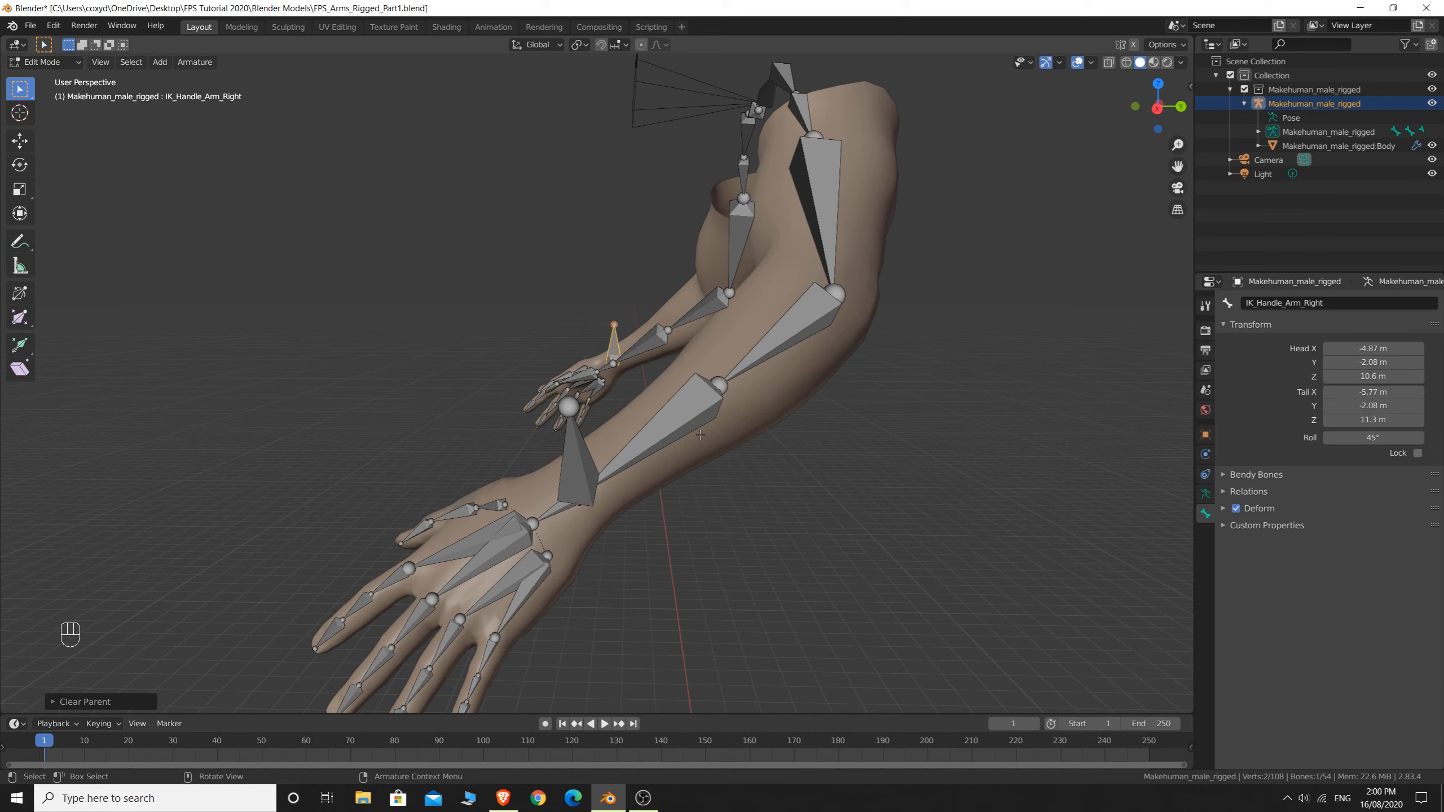
left_click(570, 461)
mouse_move(748, 560)
middle_mouse_down()
mouse_move(792, 553)
mouse_move(740, 557)
middle_mouse_up()
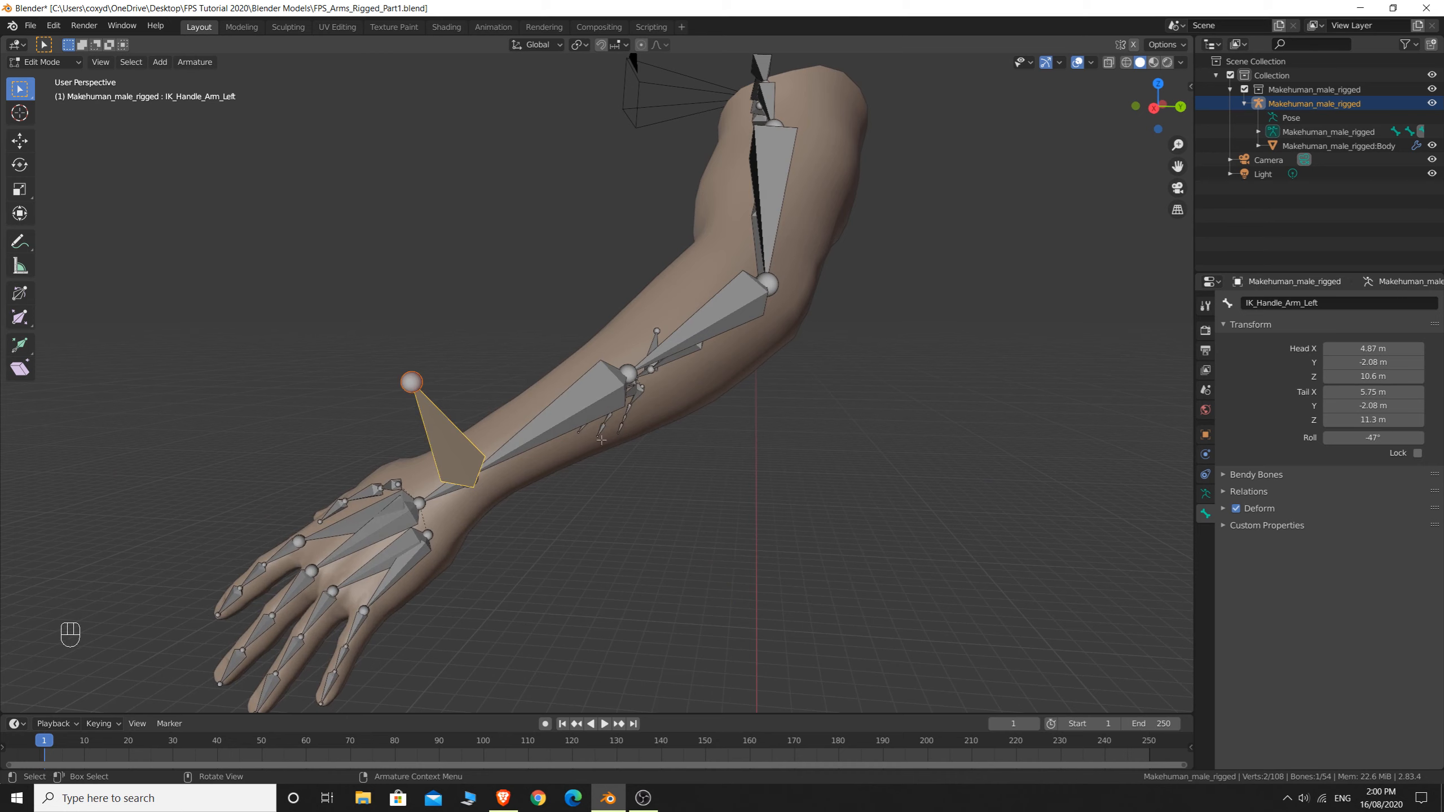
left_click(570, 418, "shift")
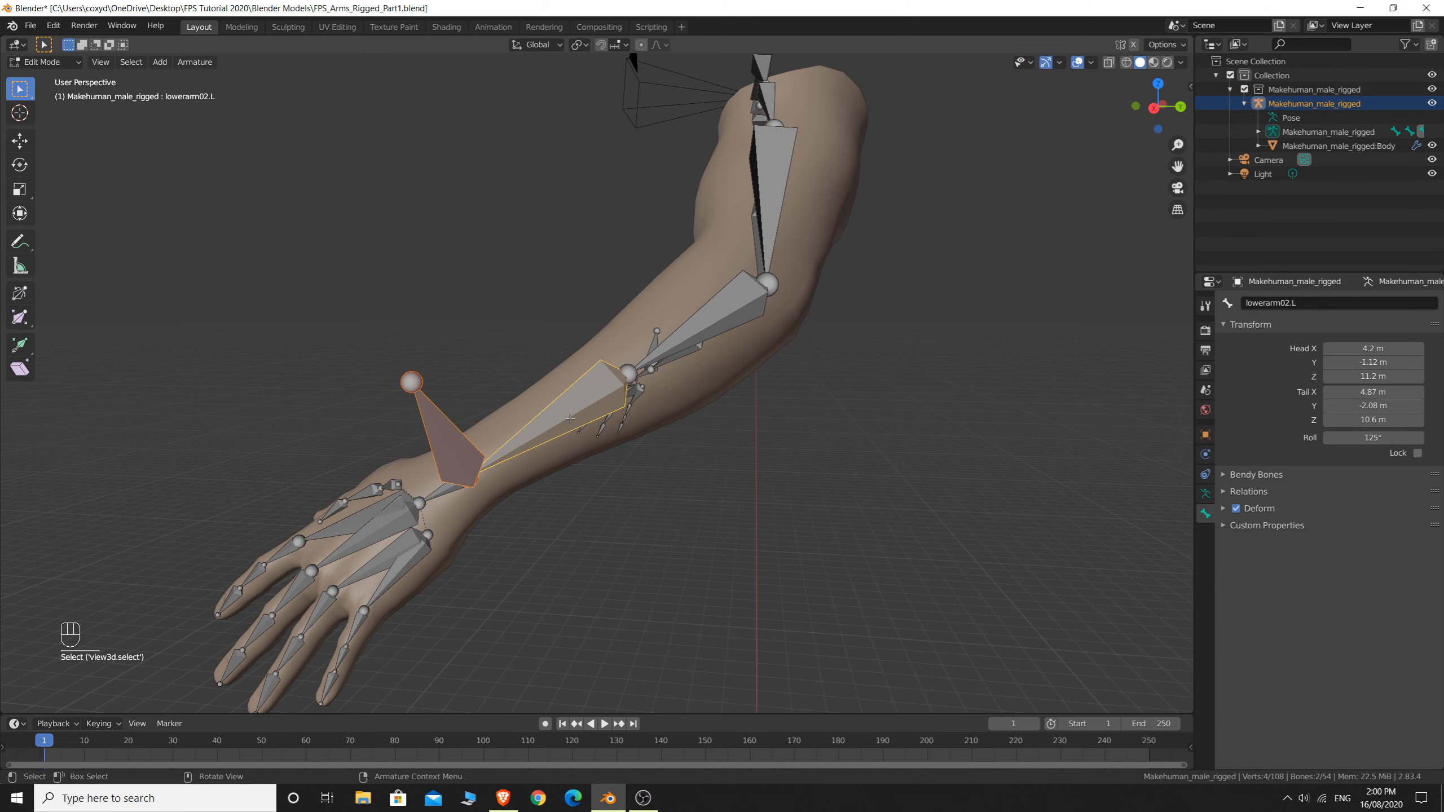
middle_click_drag(639, 488, 662, 485)
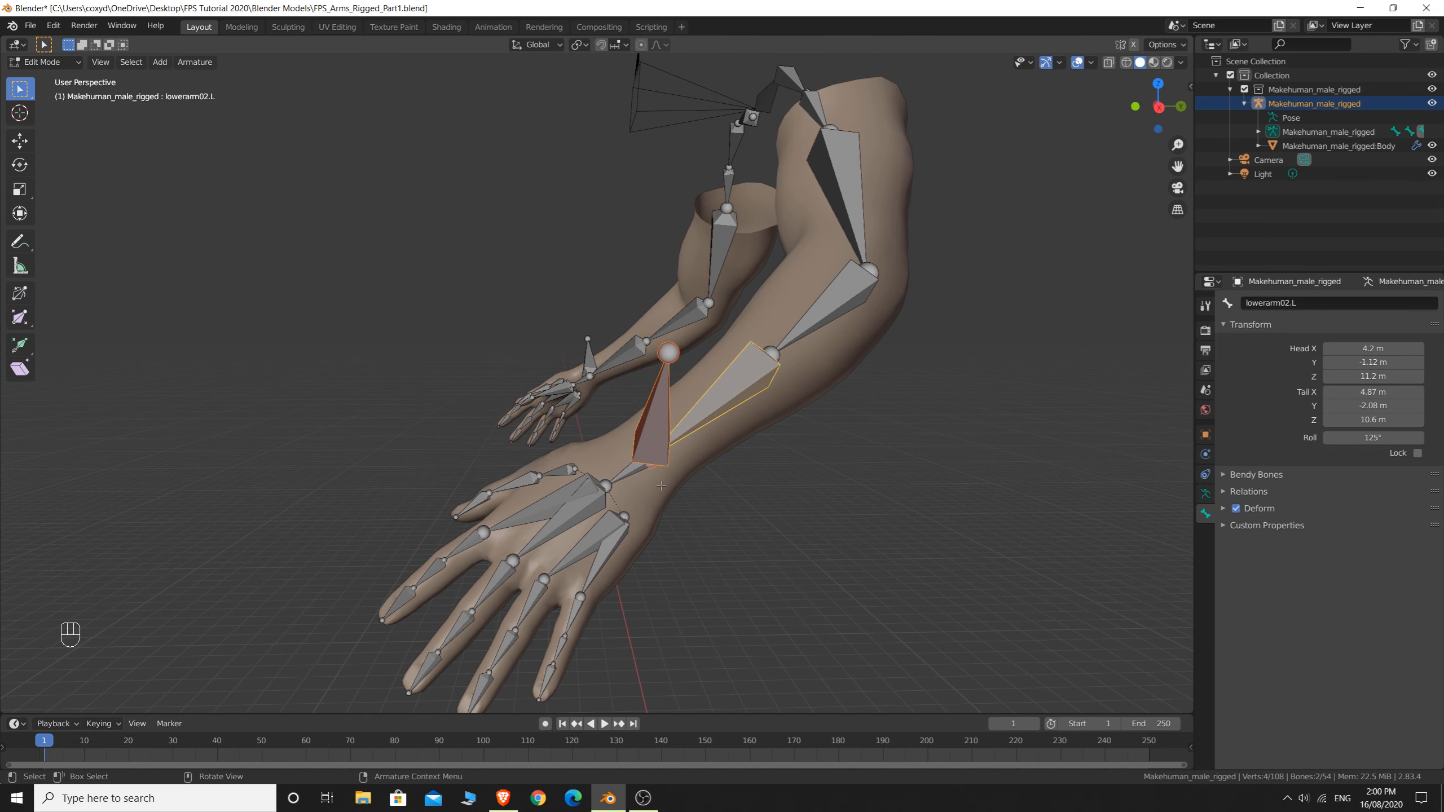
key("shift+ctrl")
key("shift+ctrl+c")
Switch the armature from Edit Mode to Pose Mode
key("Tab")
key("Tab")
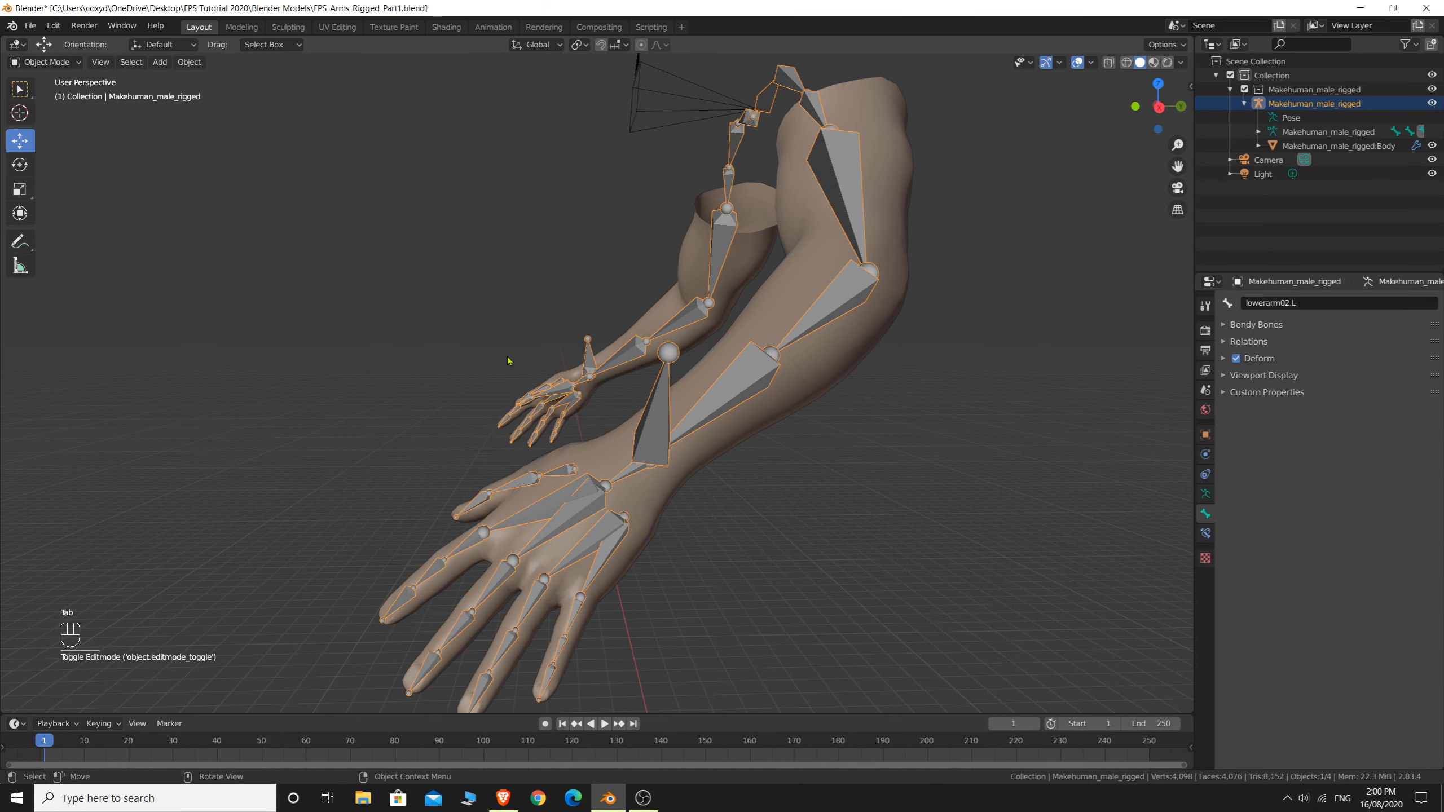
left_click(57, 63)
left_click(57, 79)
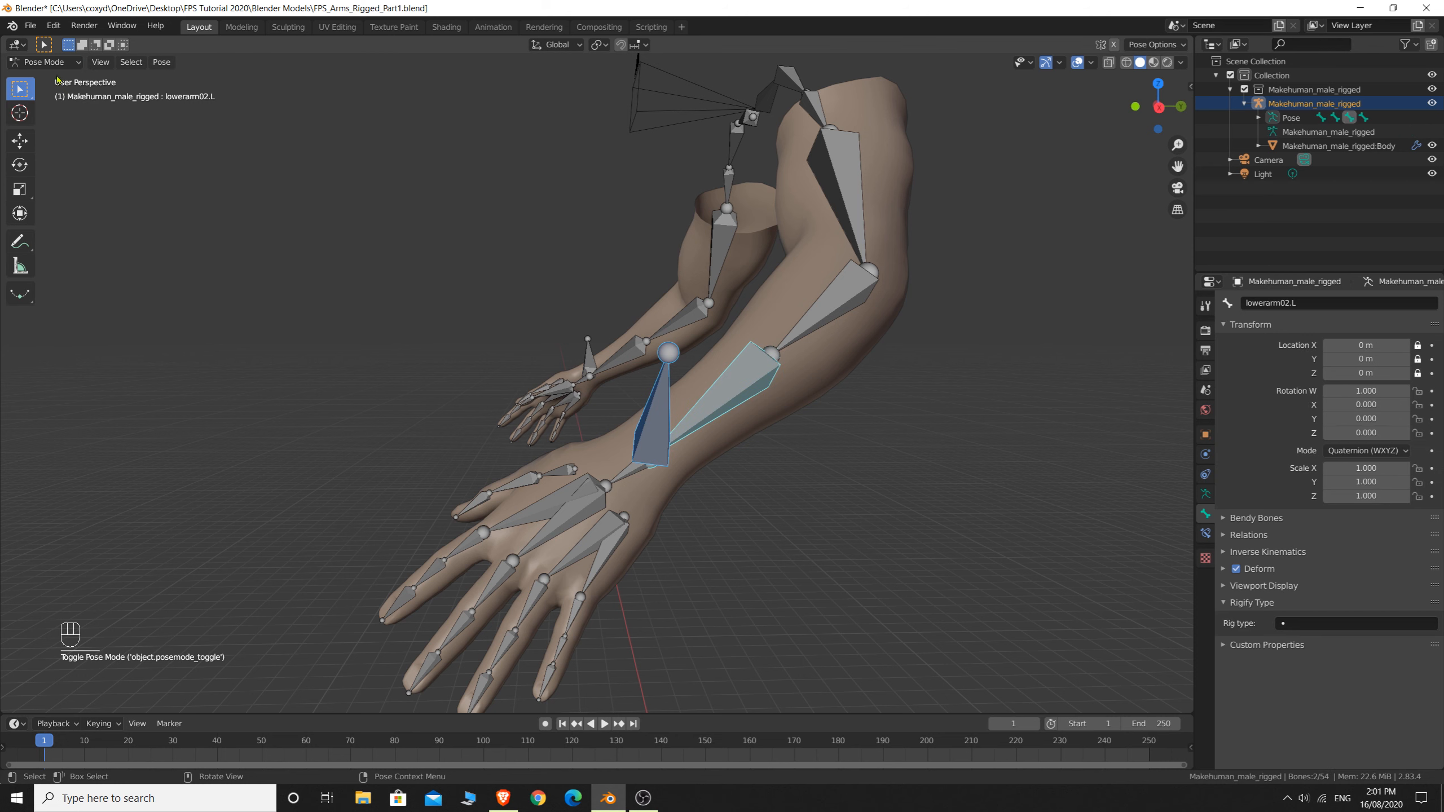
Add an Inverse Kinematics constraint to the left forearm bone lowerarm02.L with IK_Handle_Arm_Left as its target
left_click(780, 519)
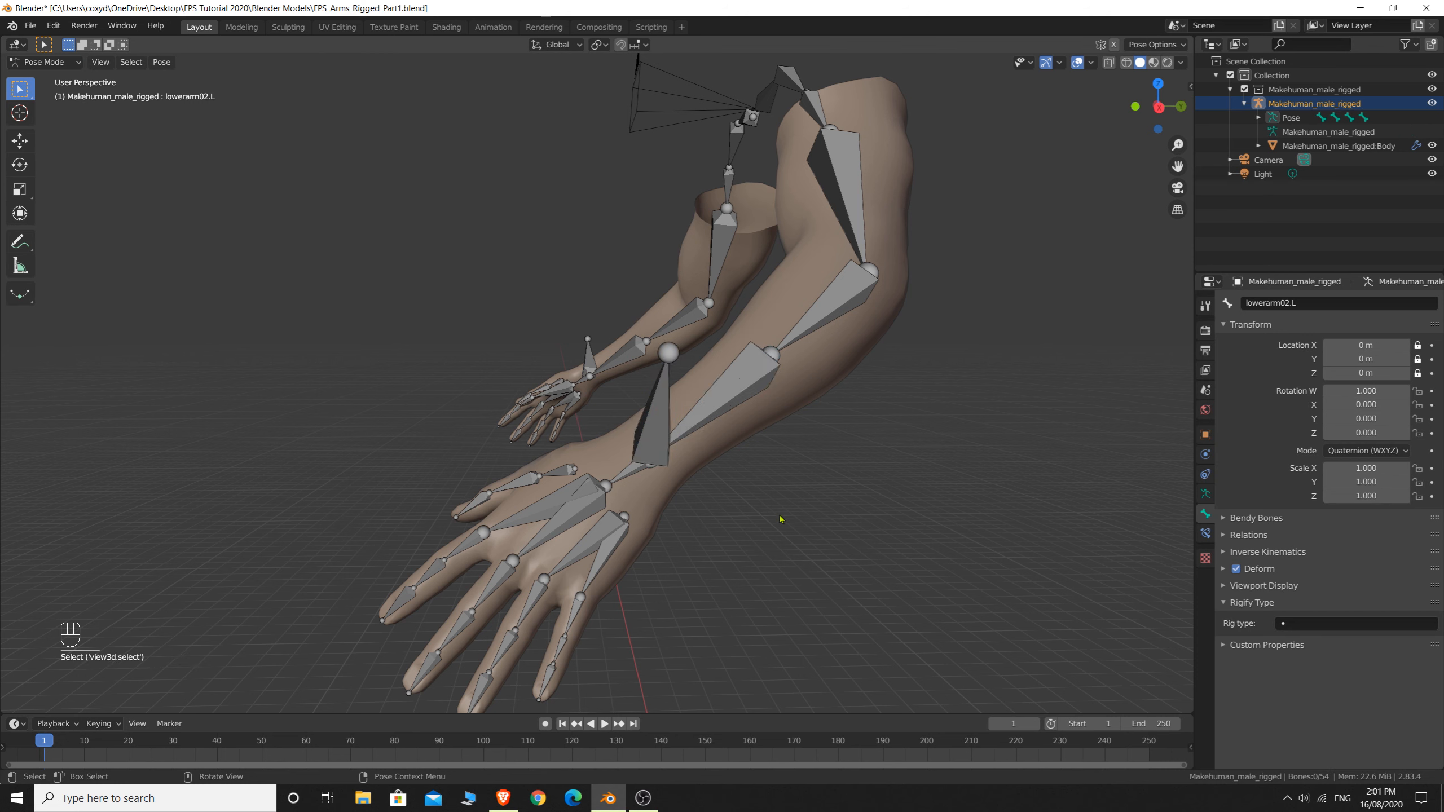
left_click(662, 431)
left_click(723, 401, "shift")
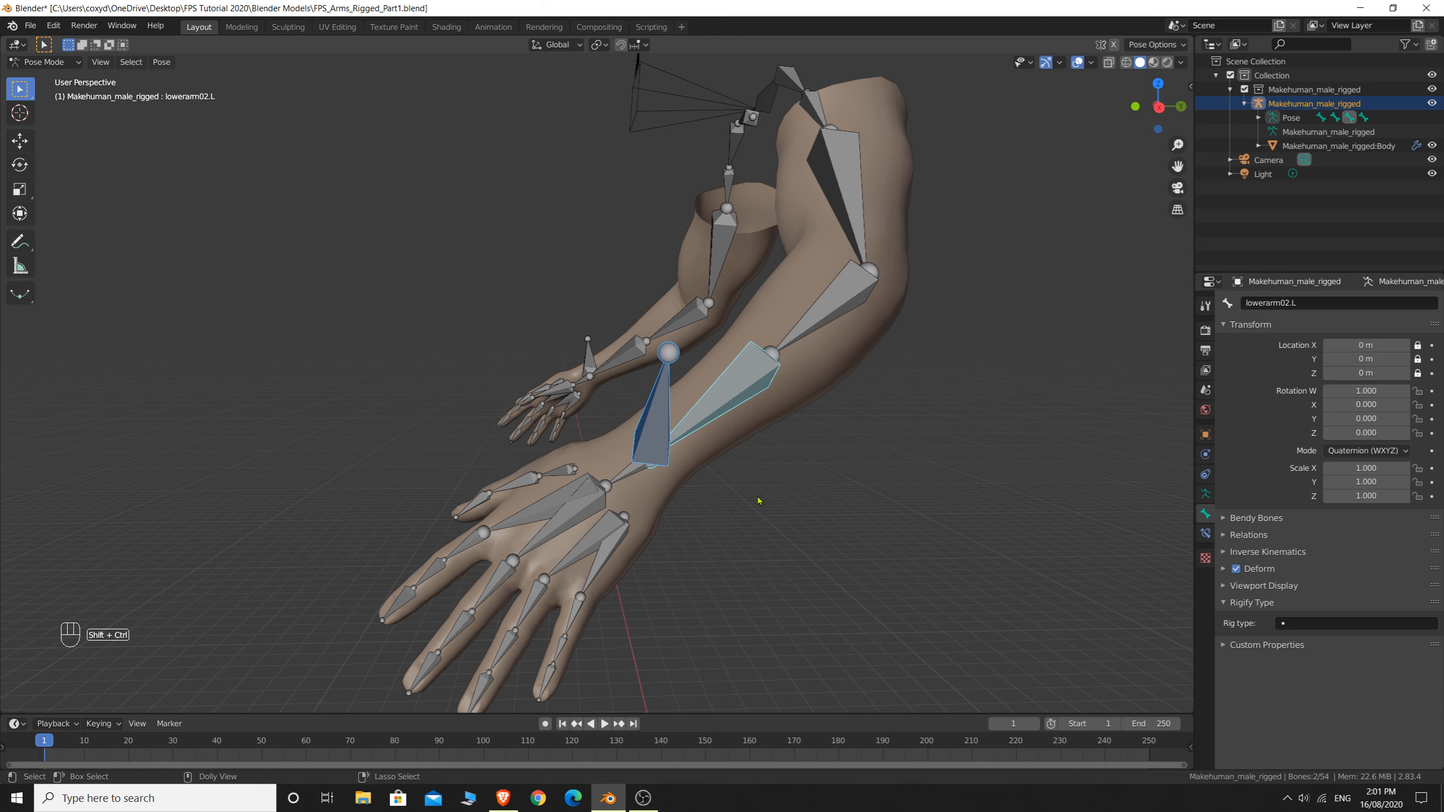
key("ctrl+shift+c")
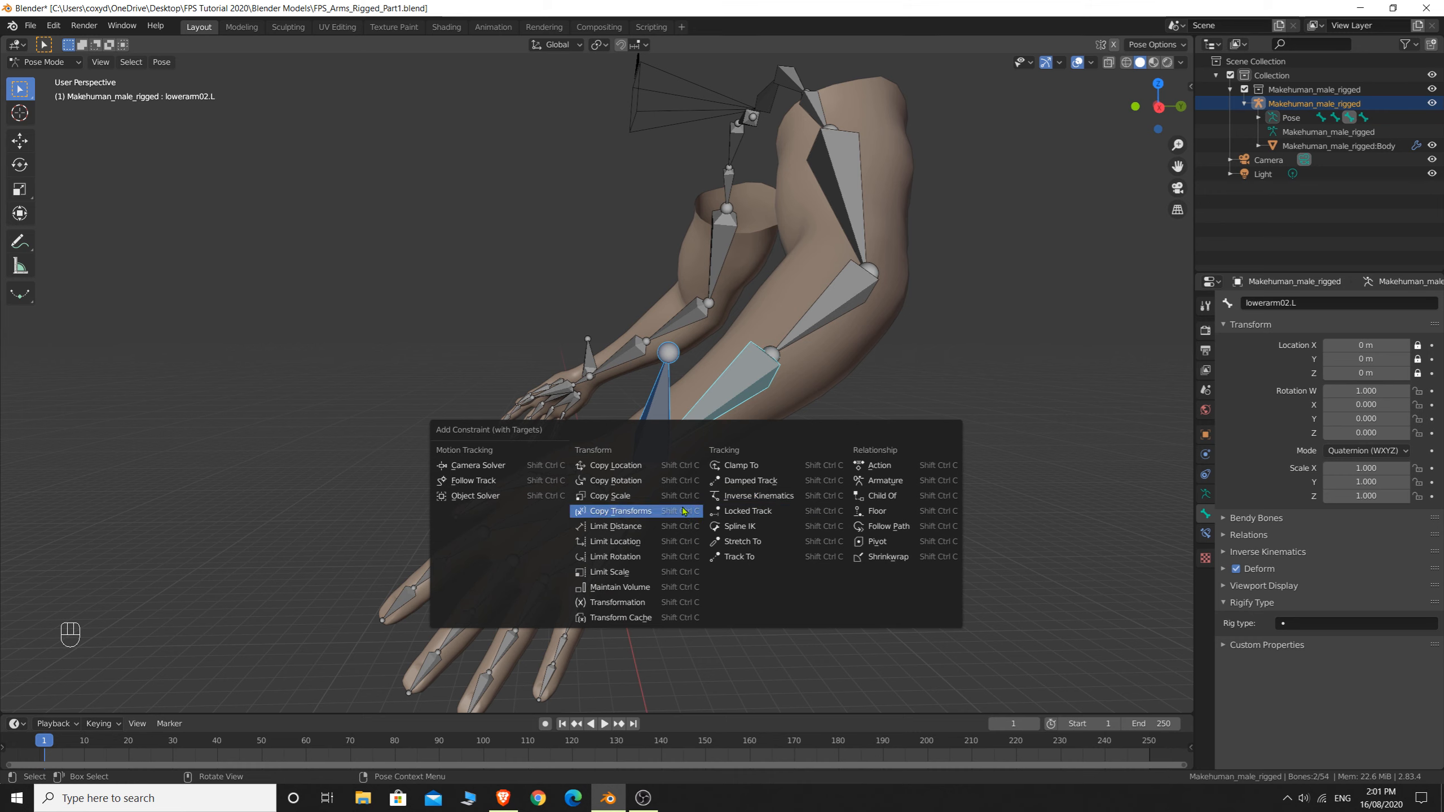
left_click(765, 498)
Test the left arm's inverse kinematics by moving IK_Handle_Arm_Left freely, and cancel the move
middle_click_drag(765, 499, 832, 490)
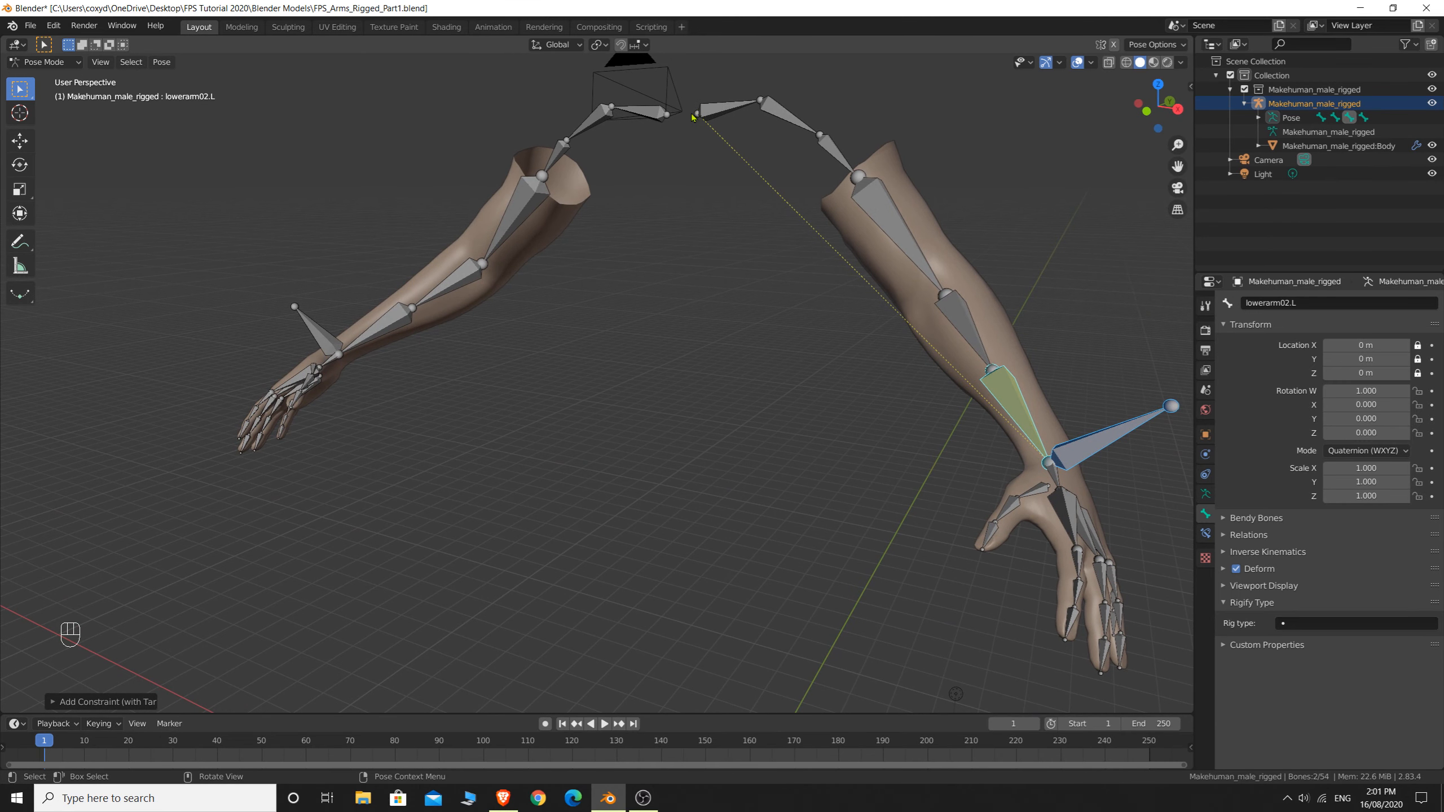
middle_click_drag(707, 122, 748, 180)
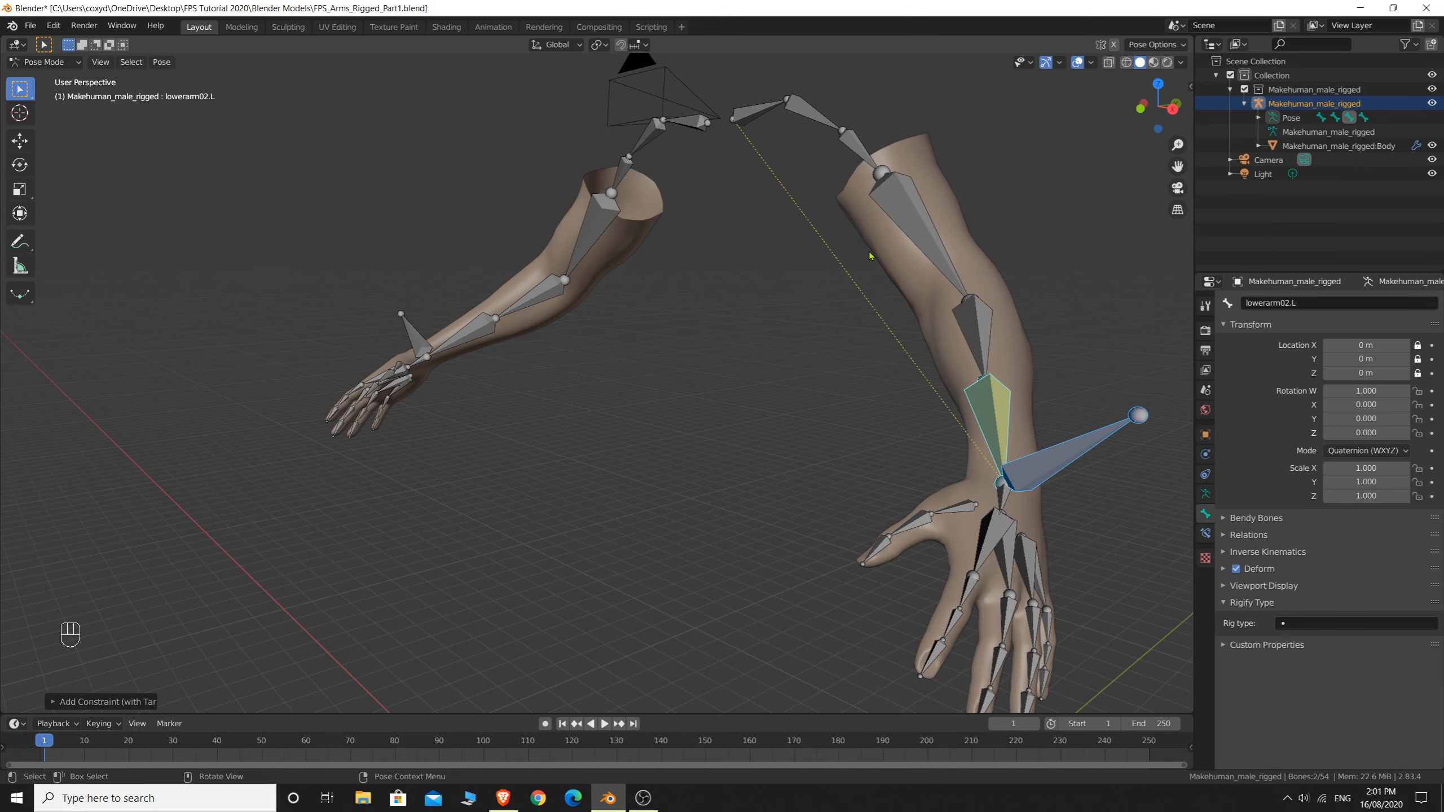
middle_click_drag(870, 256, 823, 237)
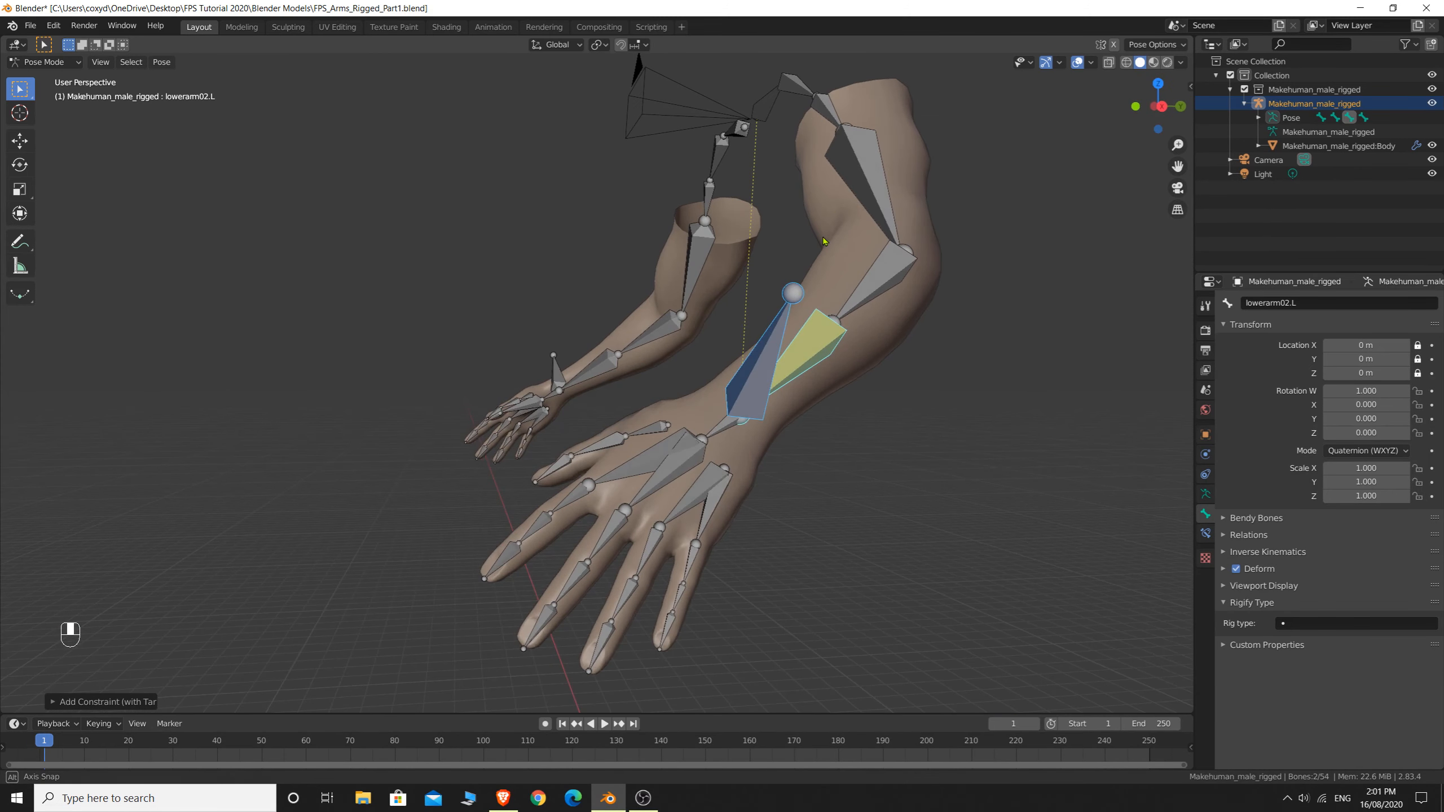
left_click(760, 375)
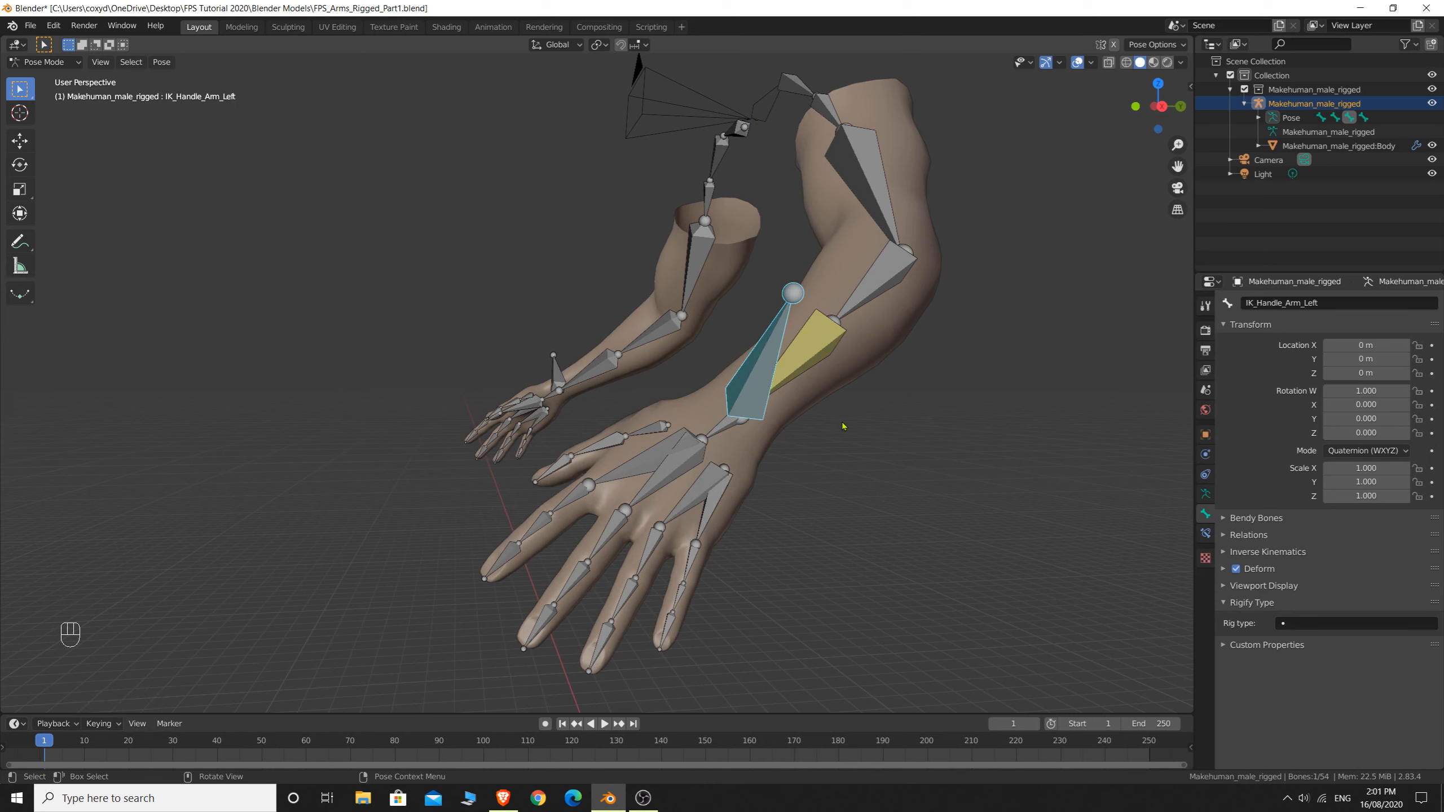
key("g")
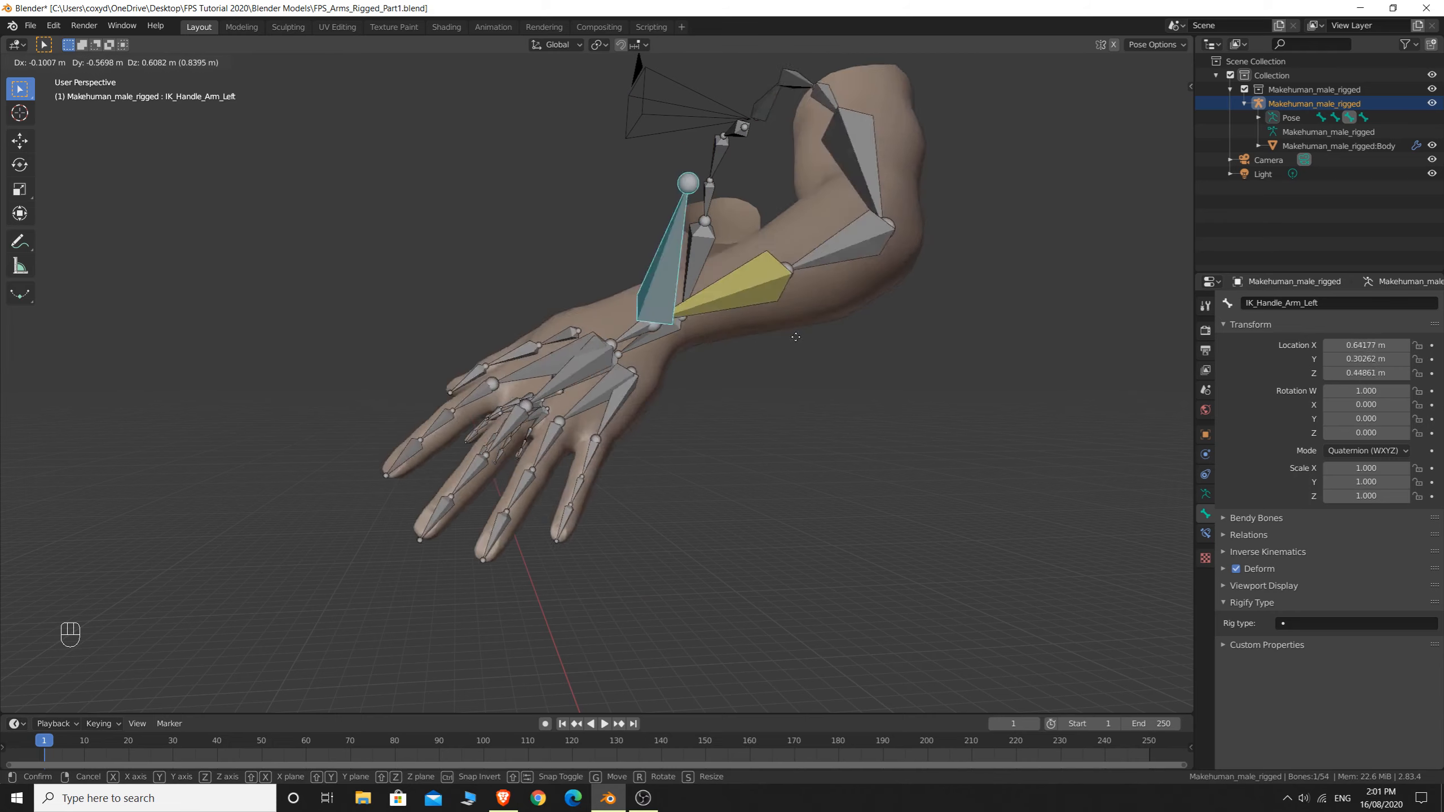
key("Escape")
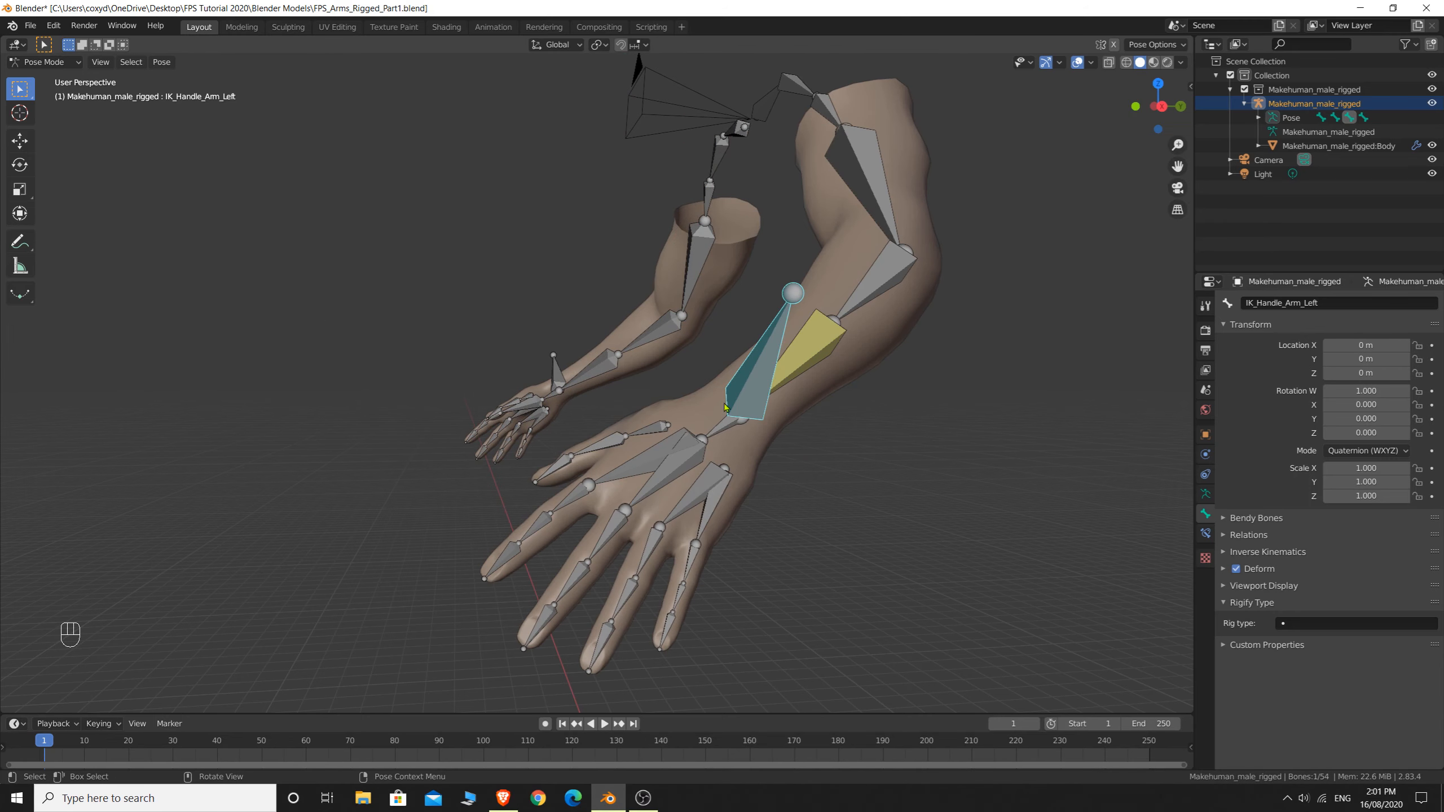
Add an Inverse Kinematics constraint to the right forearm bone lowerarm02.R with IK_Handle_Arm_Right as its target
middle_click_drag(595, 413, 691, 425)
left_click(740, 462)
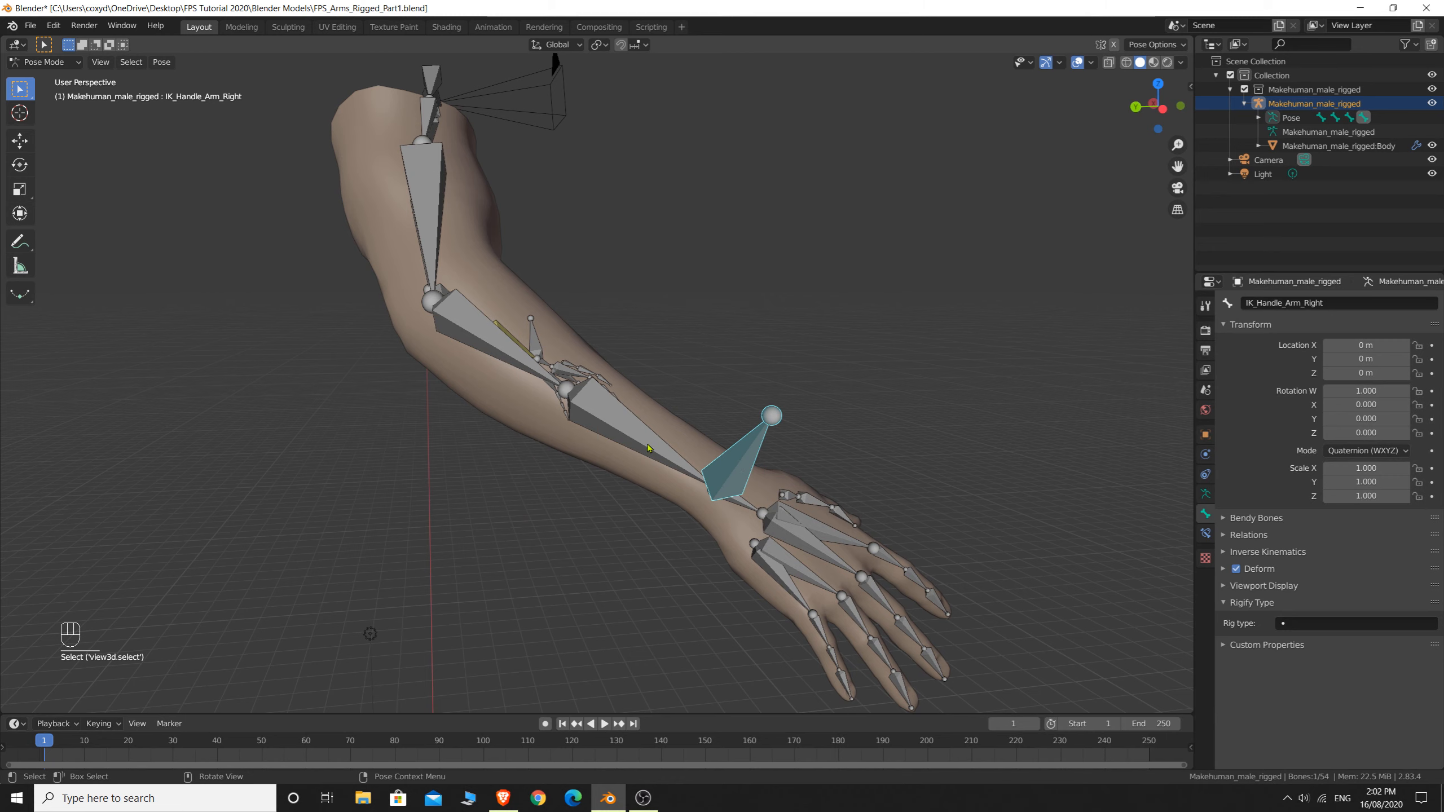
key("shift")
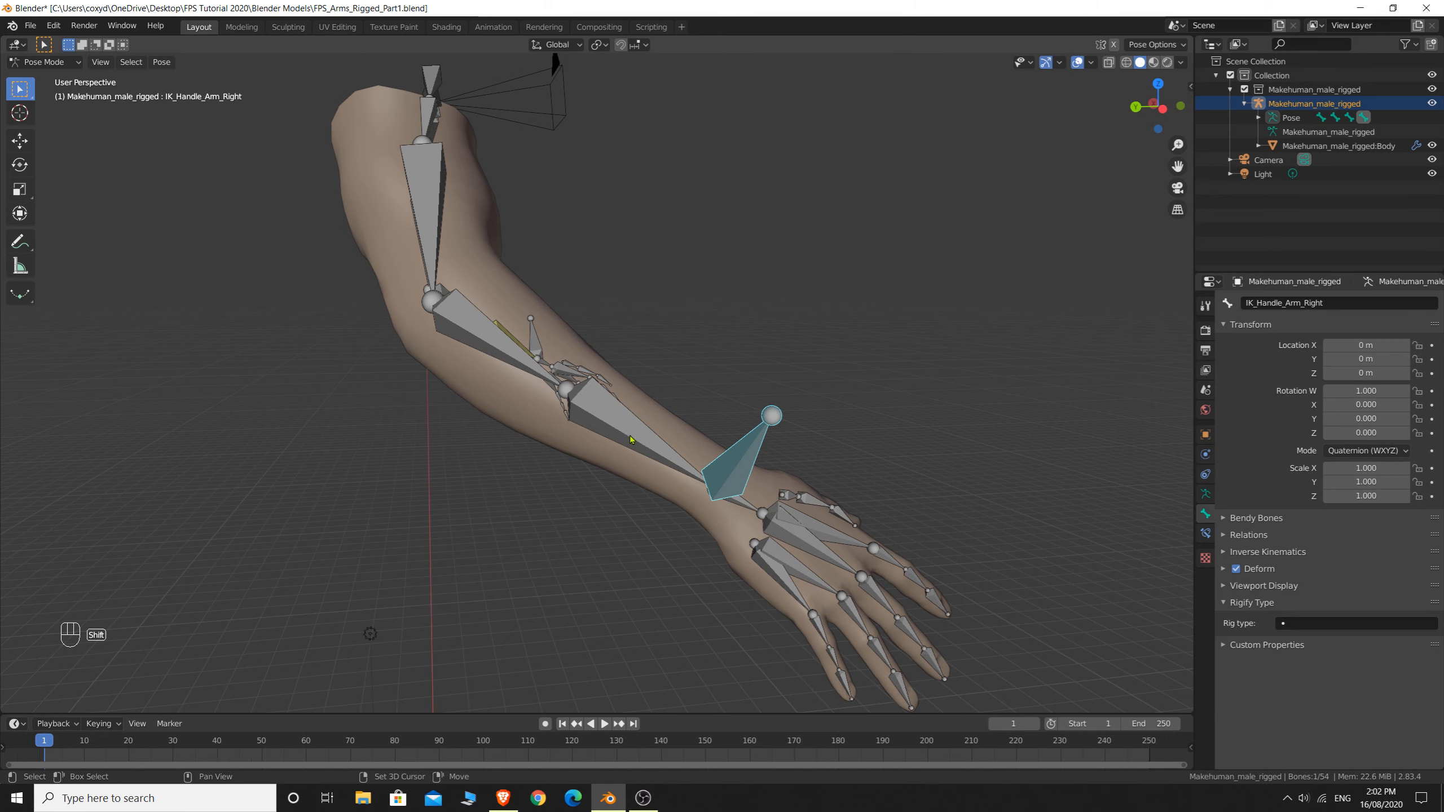
left_click(630, 439, "shift")
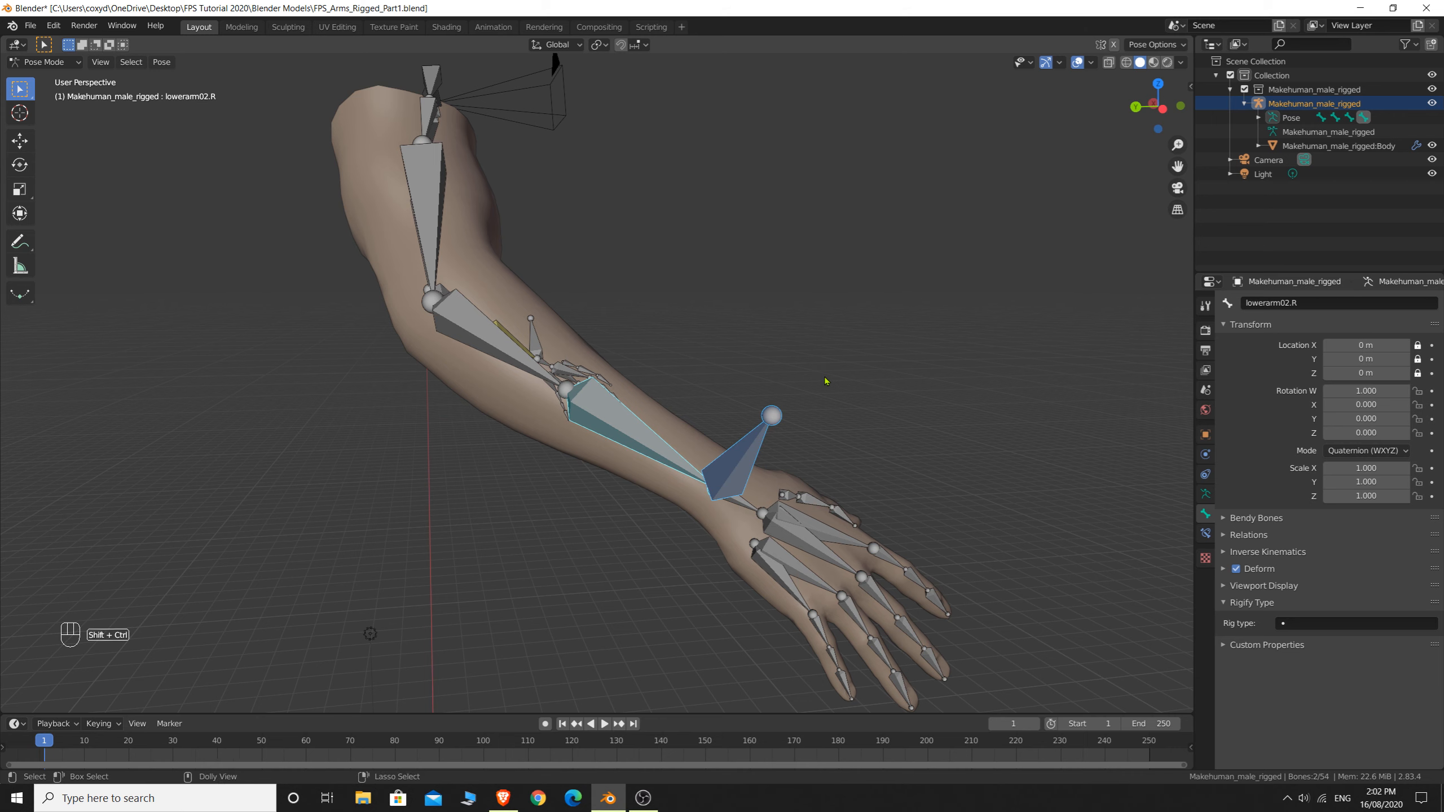
key("ctrl+shift+c")
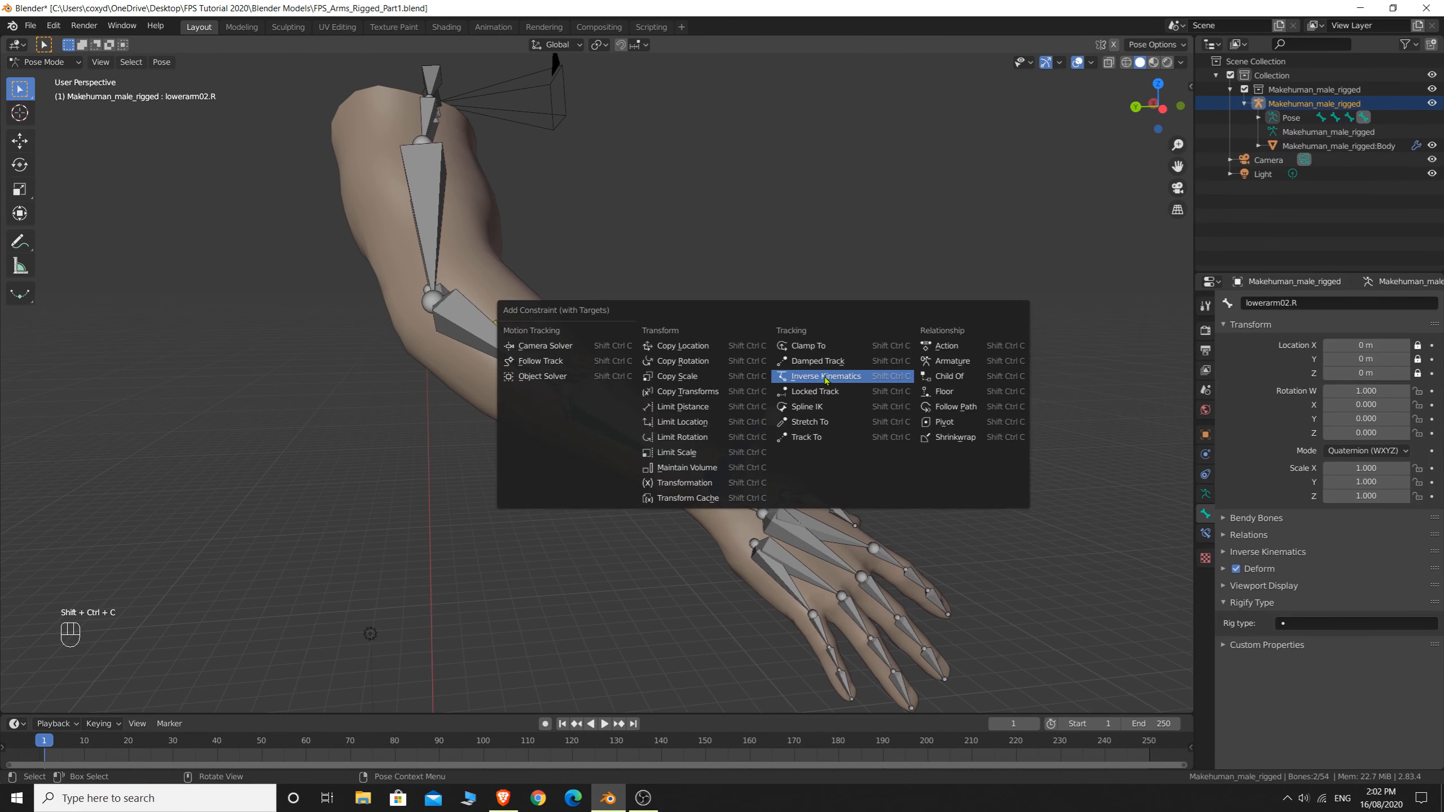
left_click(825, 377)
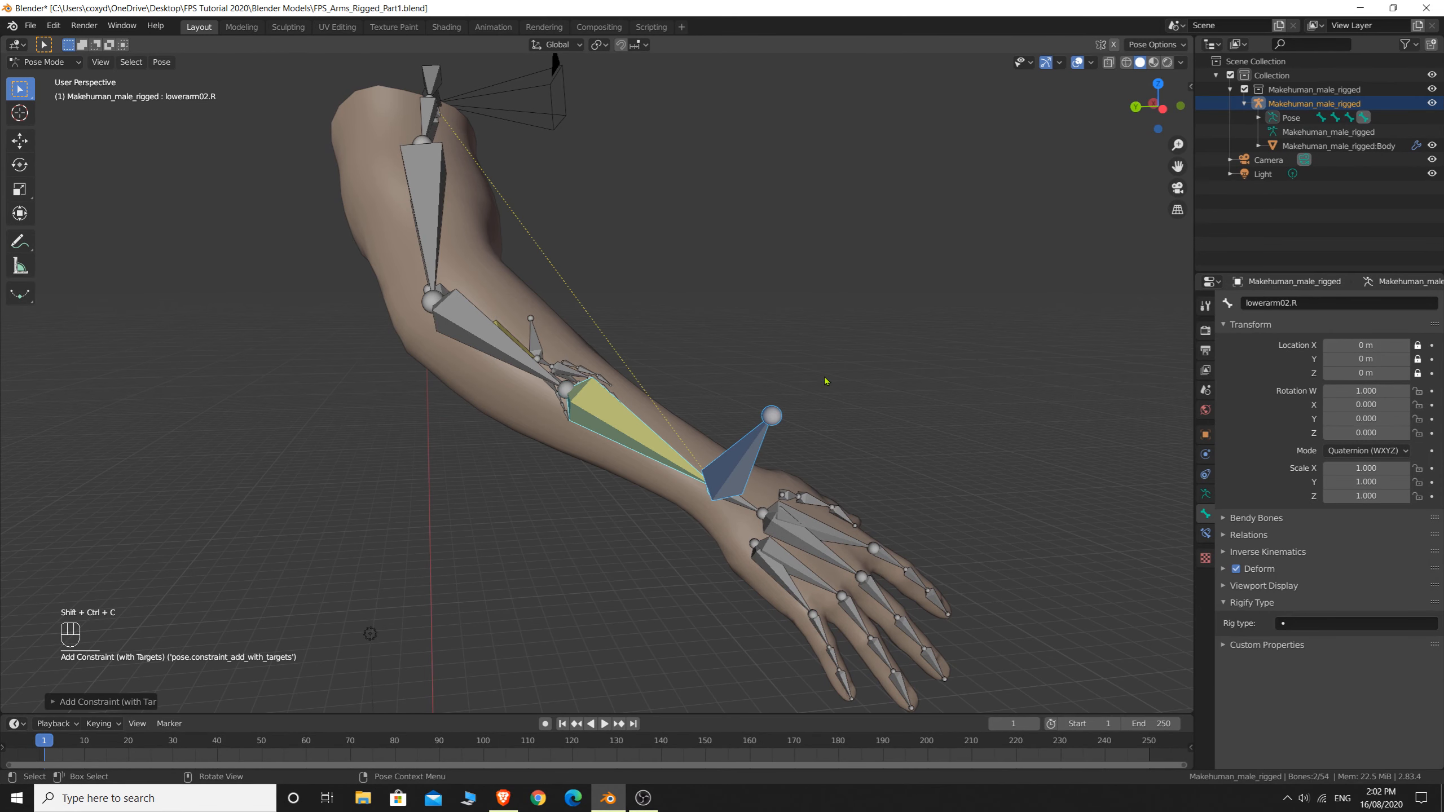
Test the right arm's inverse kinematics by moving IK_Handle_Arm_Right freely, and cancel the move
left_click(740, 476)
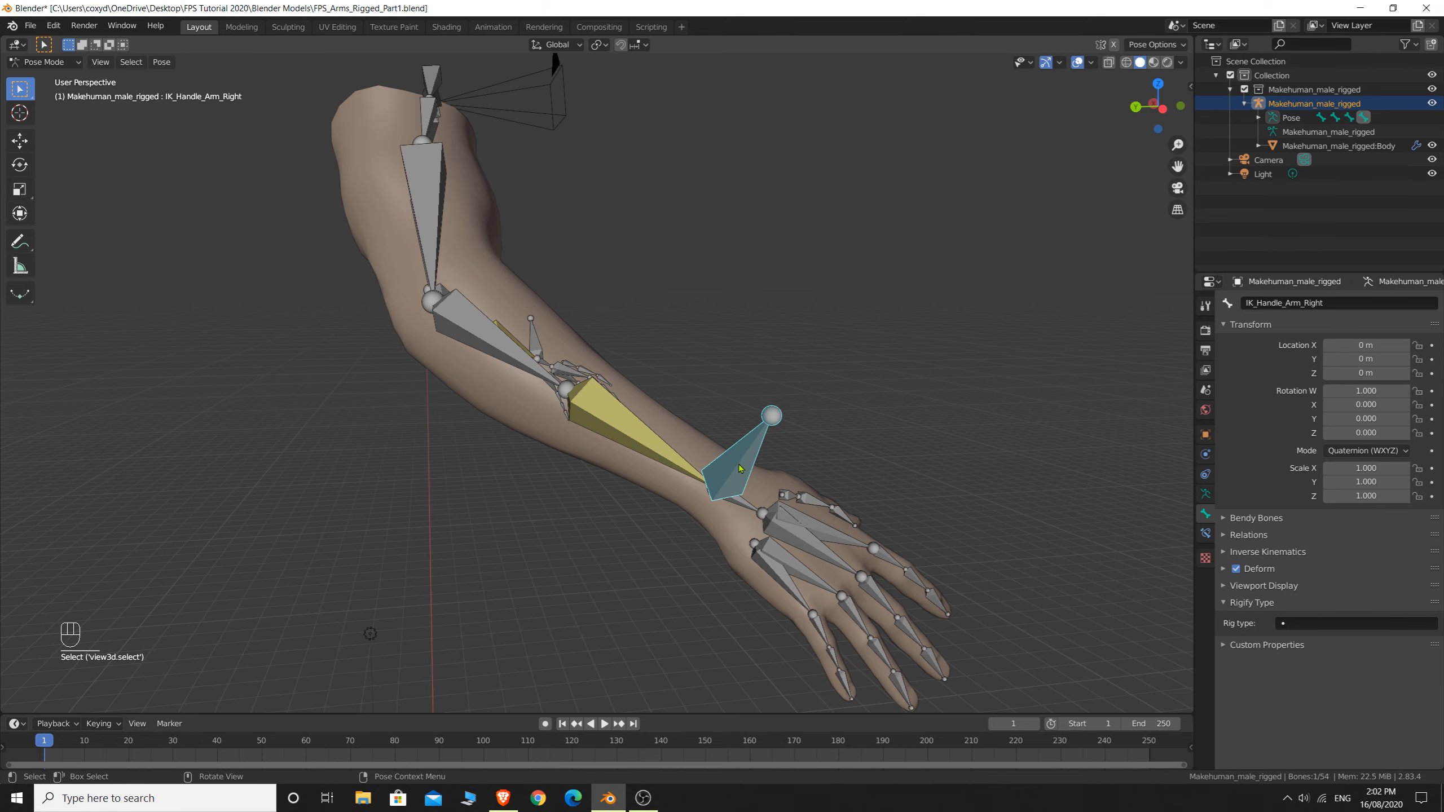
key("g")
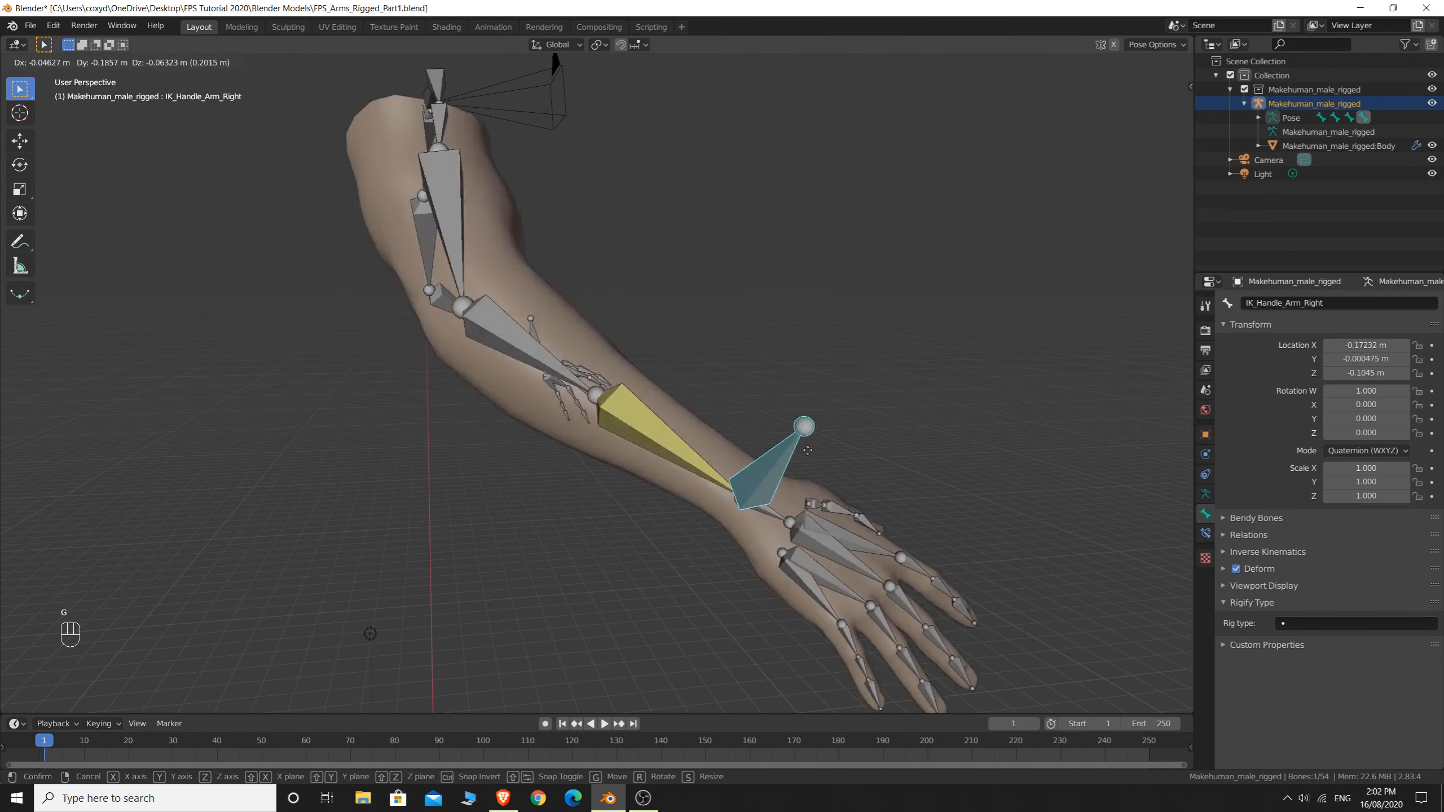
right_click(538, 408)
middle_click_drag(992, 324, 856, 410)
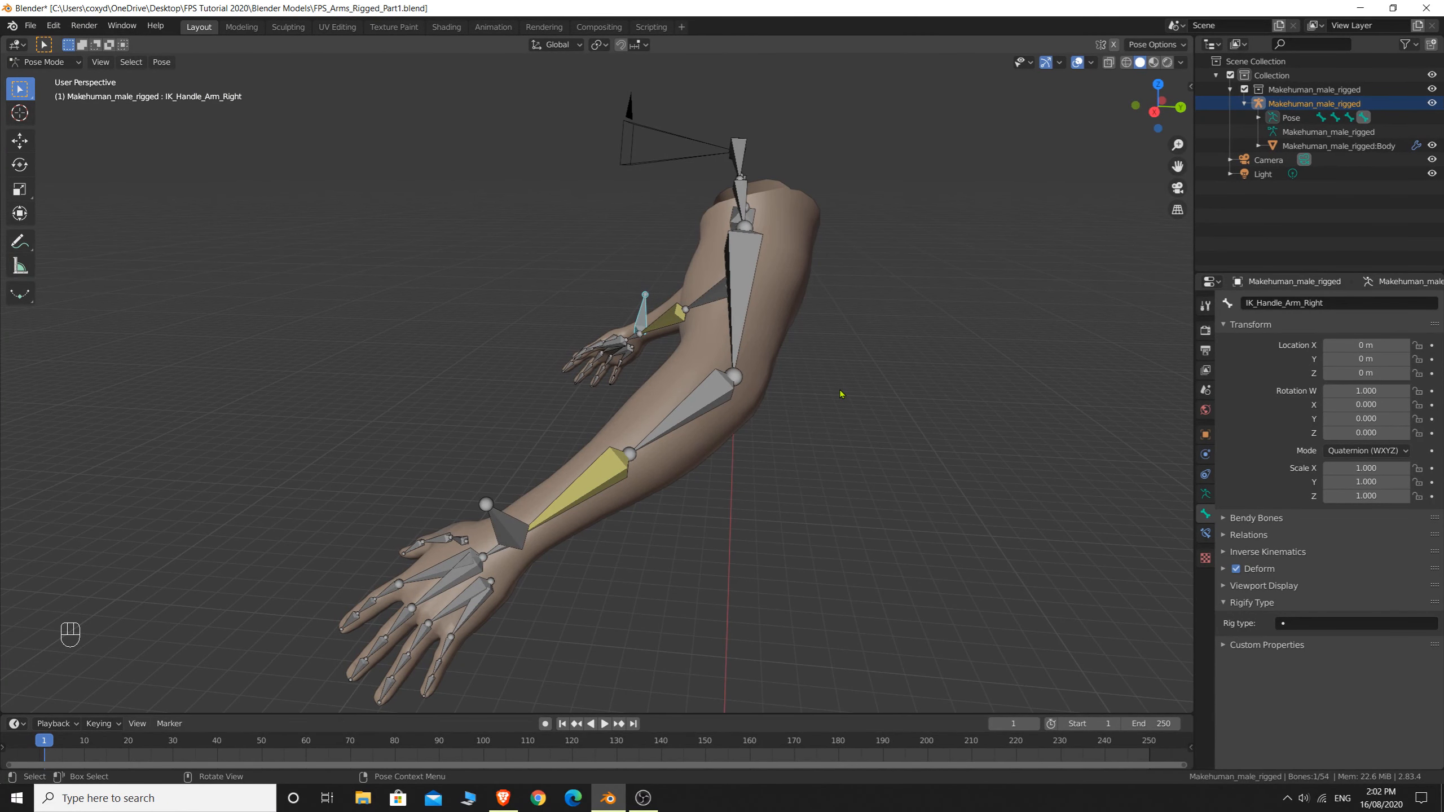
Put the armature into Edit Mode in the right orthographic view and clear the bone selection
key("KP_3")
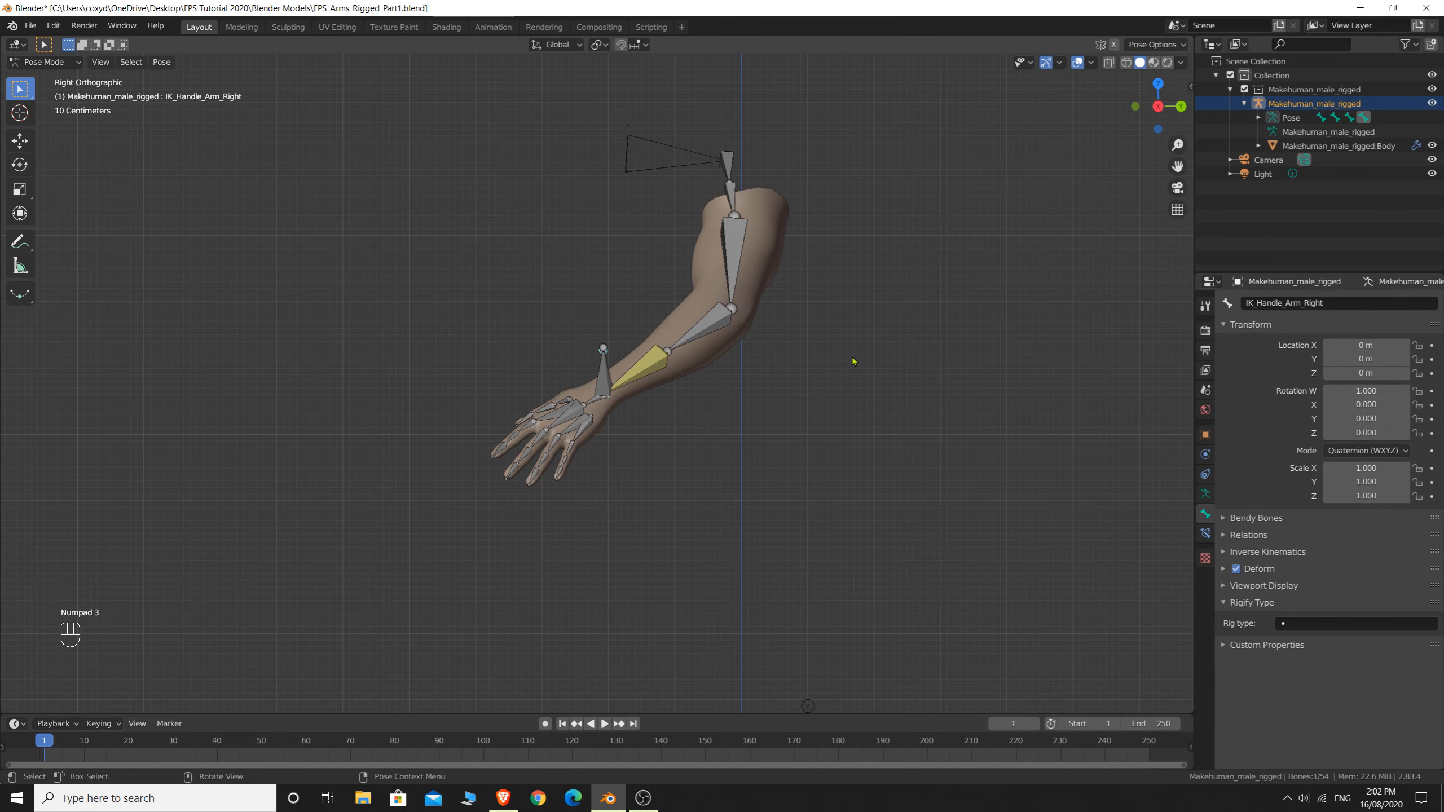
scroll(853, 361, "up", 3)
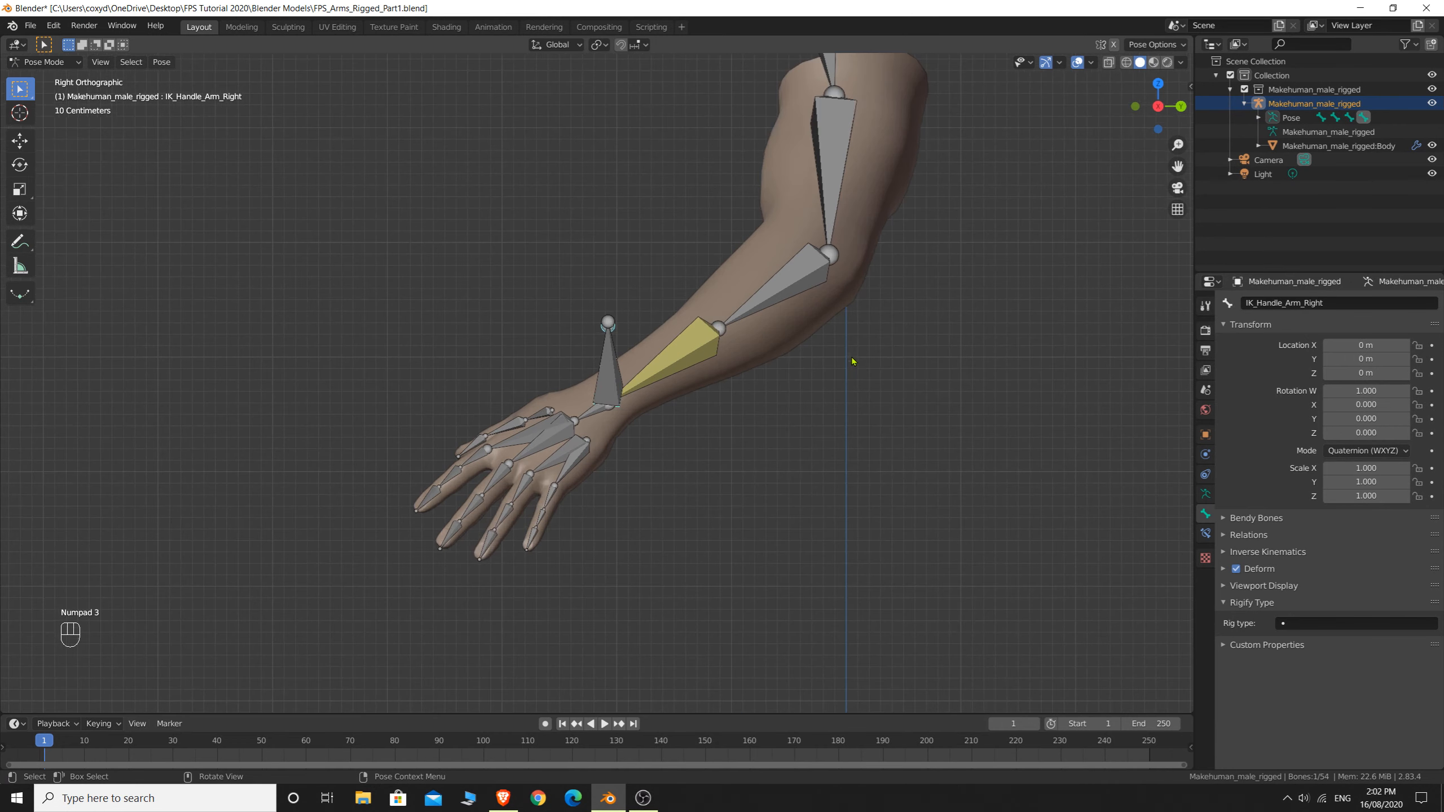
left_click(834, 260)
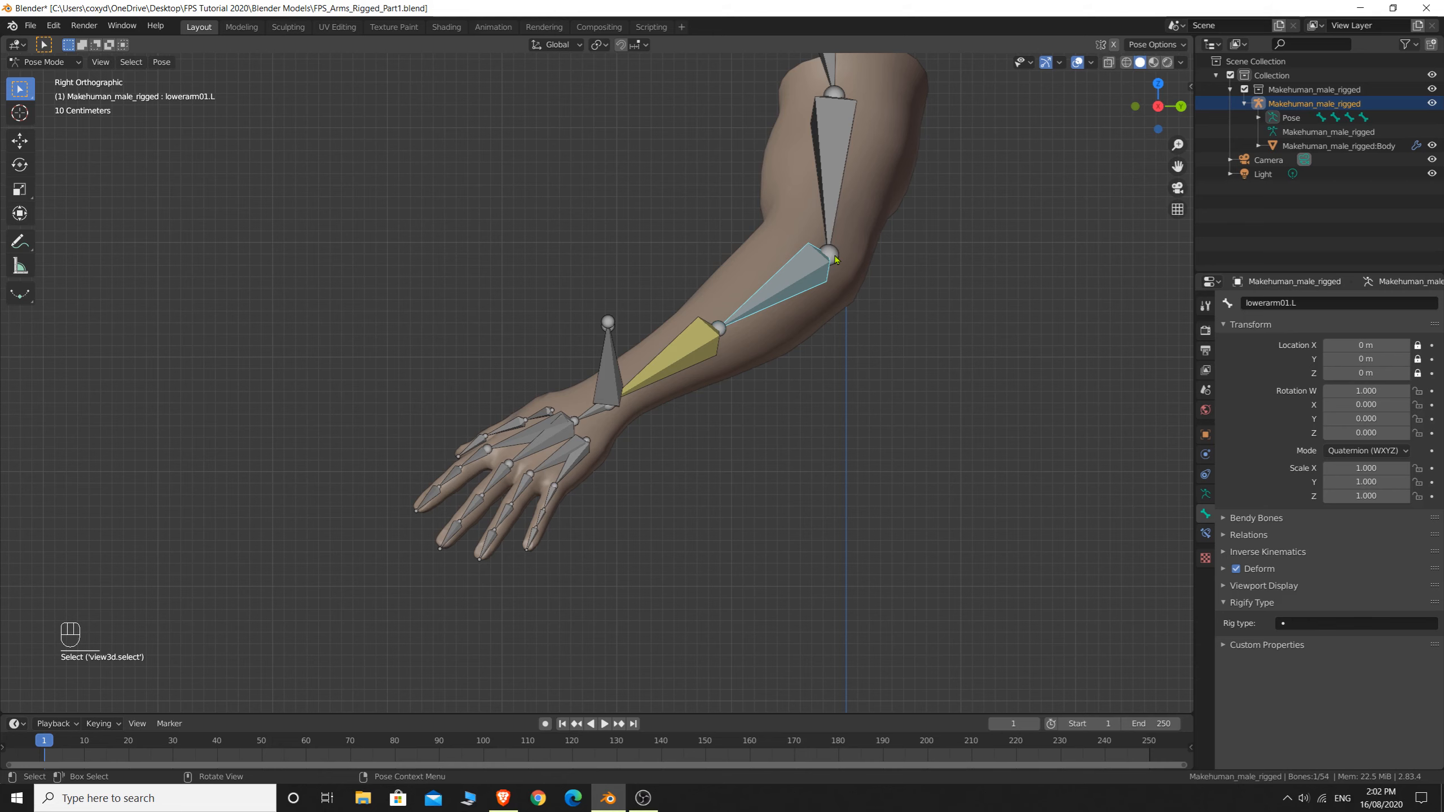
key("Tab")
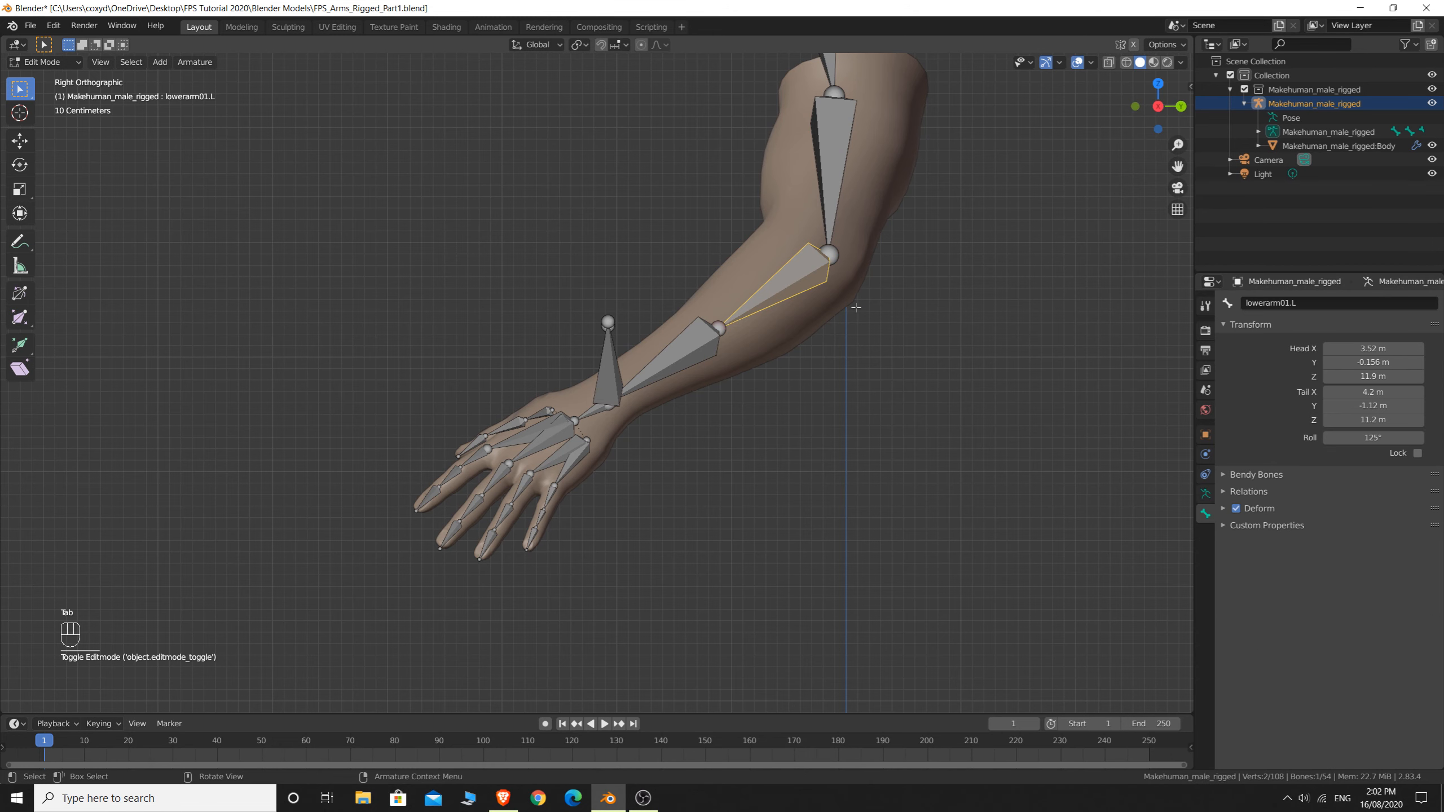
left_click(1085, 380)
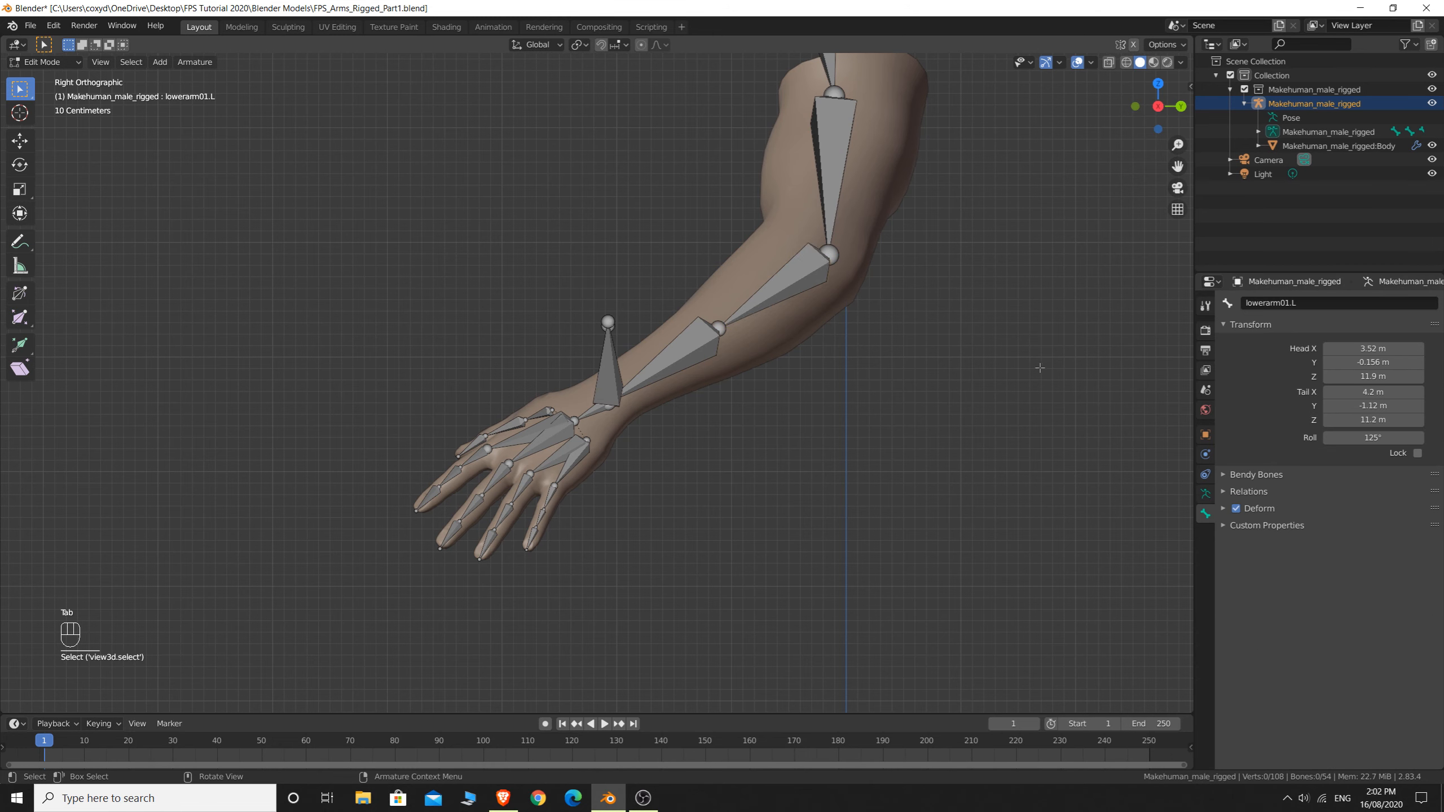
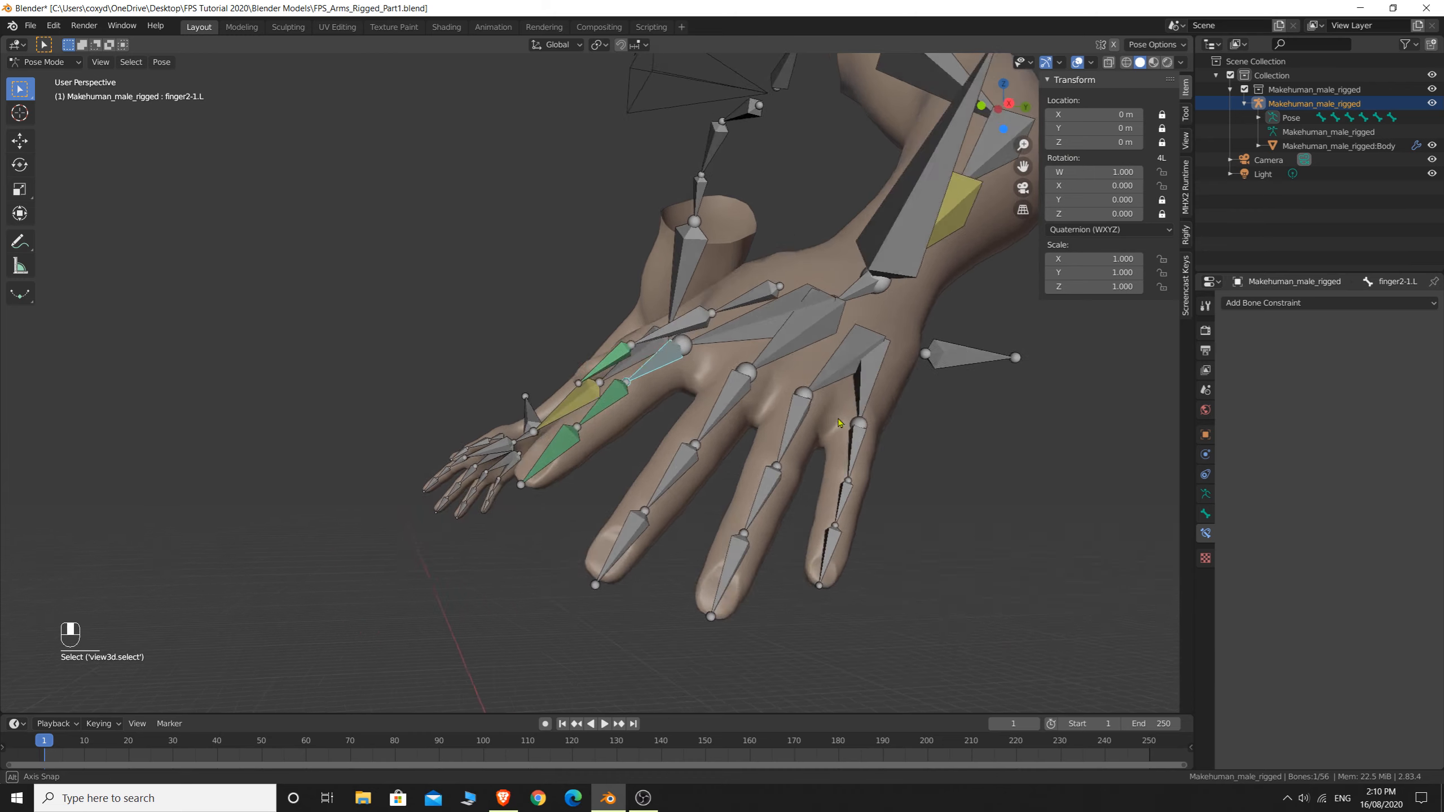
Test the left index finger's curl by rotating finger2-1.L, and cancel the rotation
key("r")
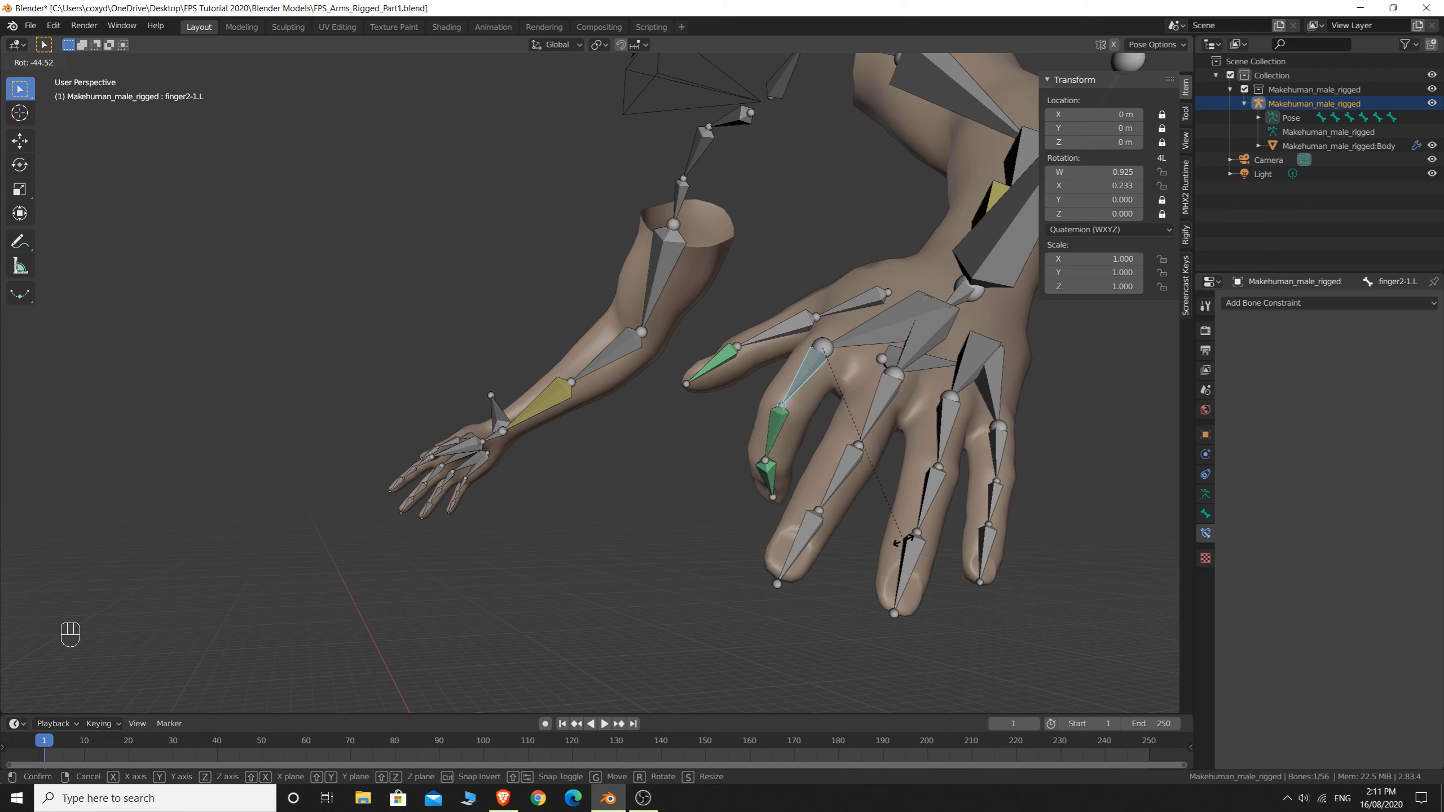
right_click(840, 540)
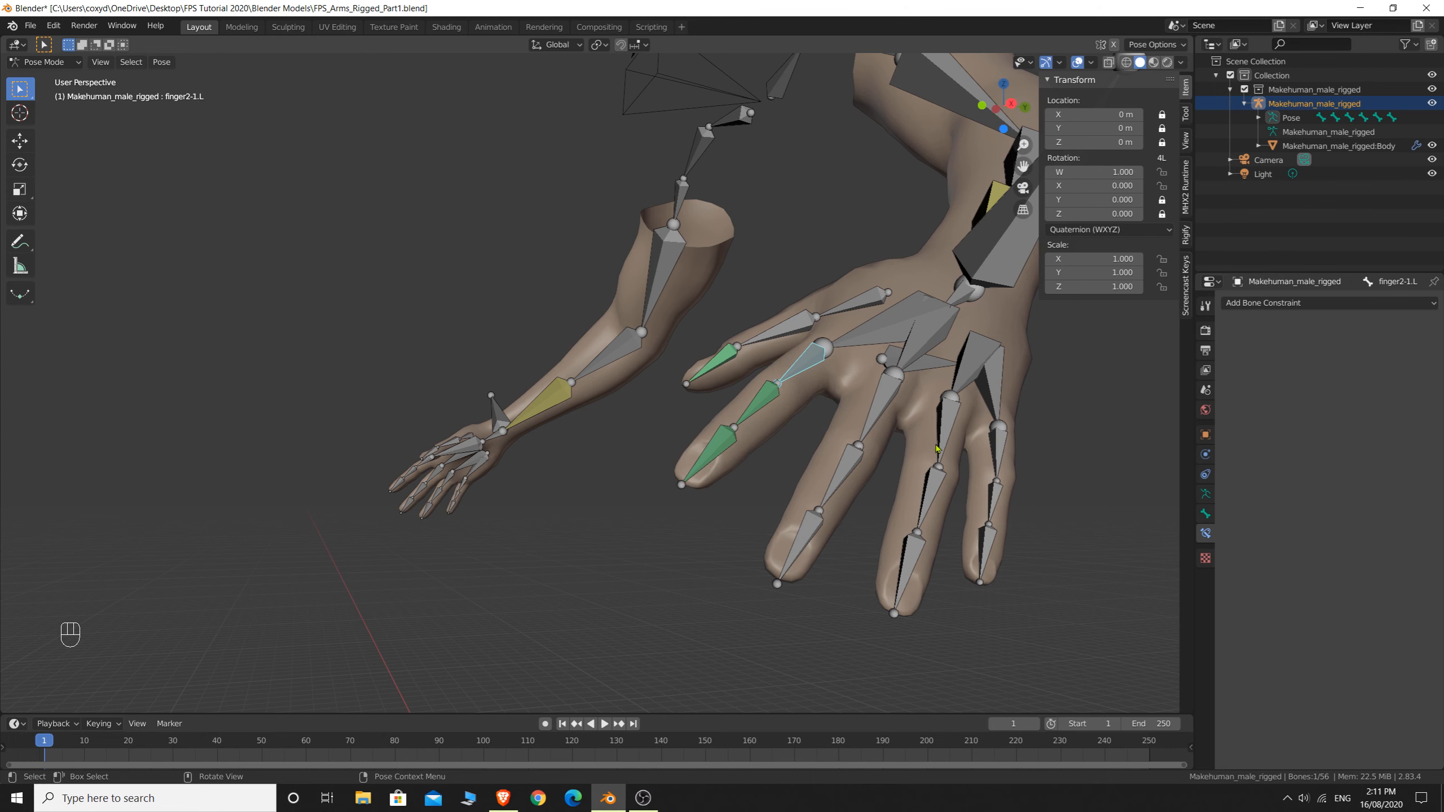
middle_click_drag(937, 449, 899, 448)
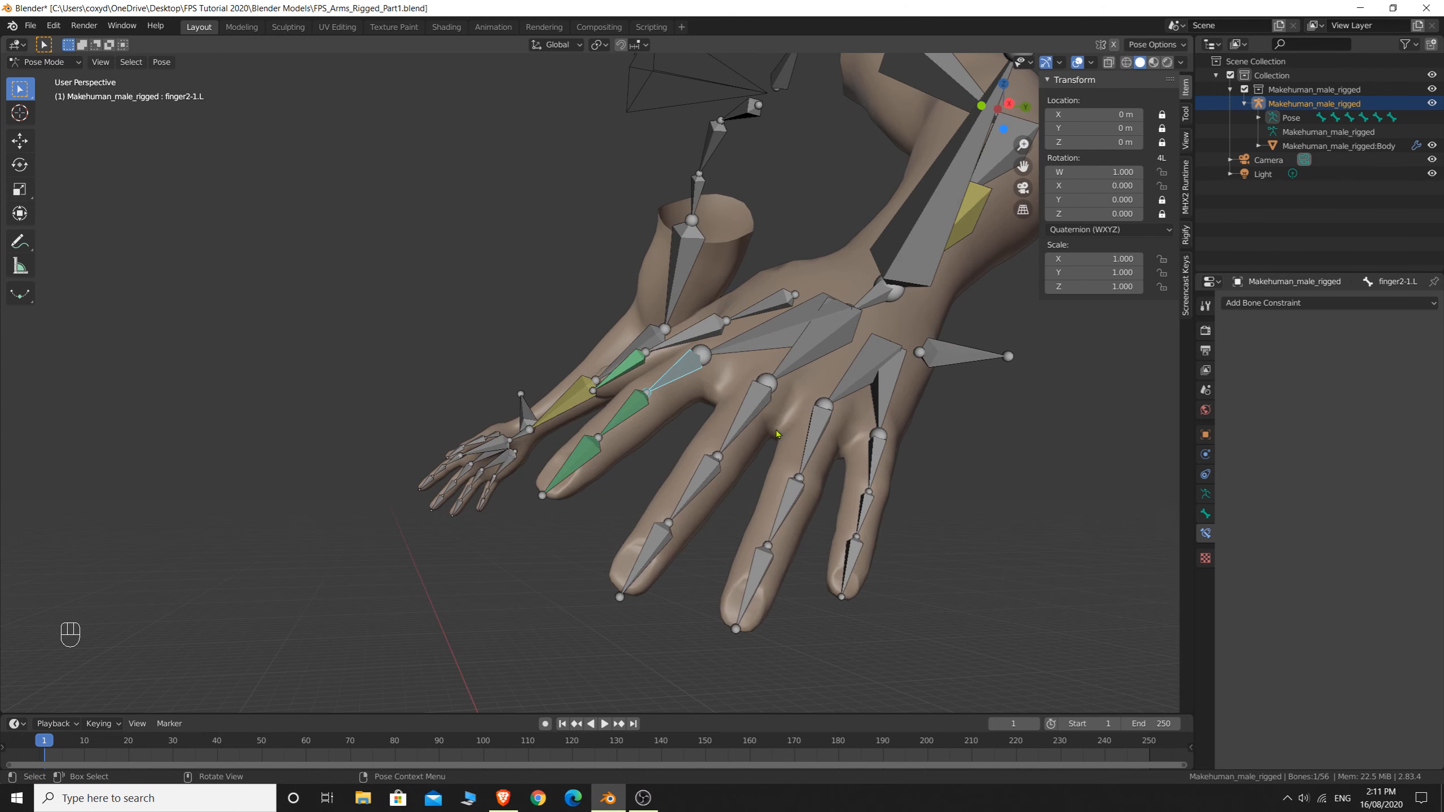
Lock the Y and Z rotation of finger3-1.L, finger3-2.L and finger3-3.L
left_click(744, 414)
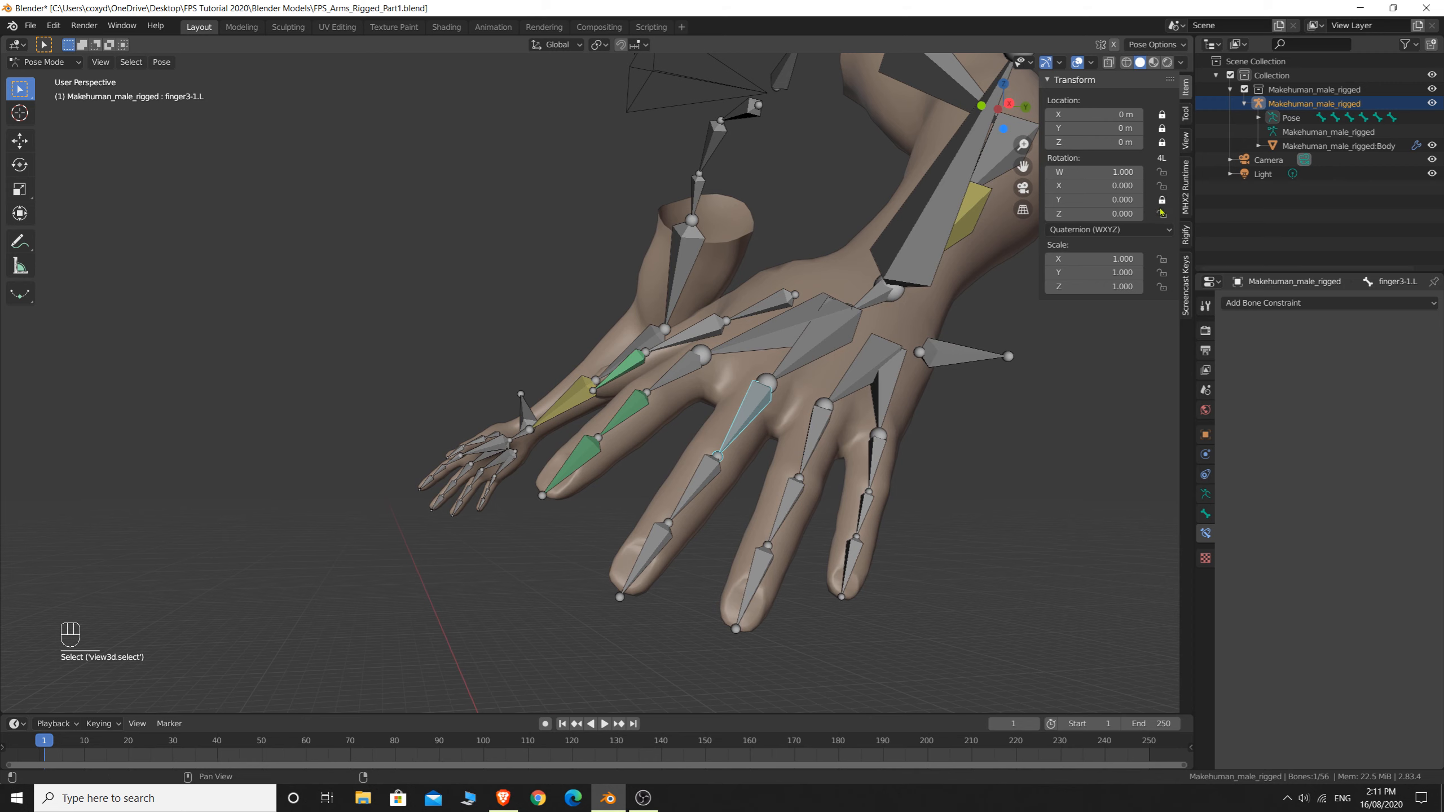
left_click(701, 480)
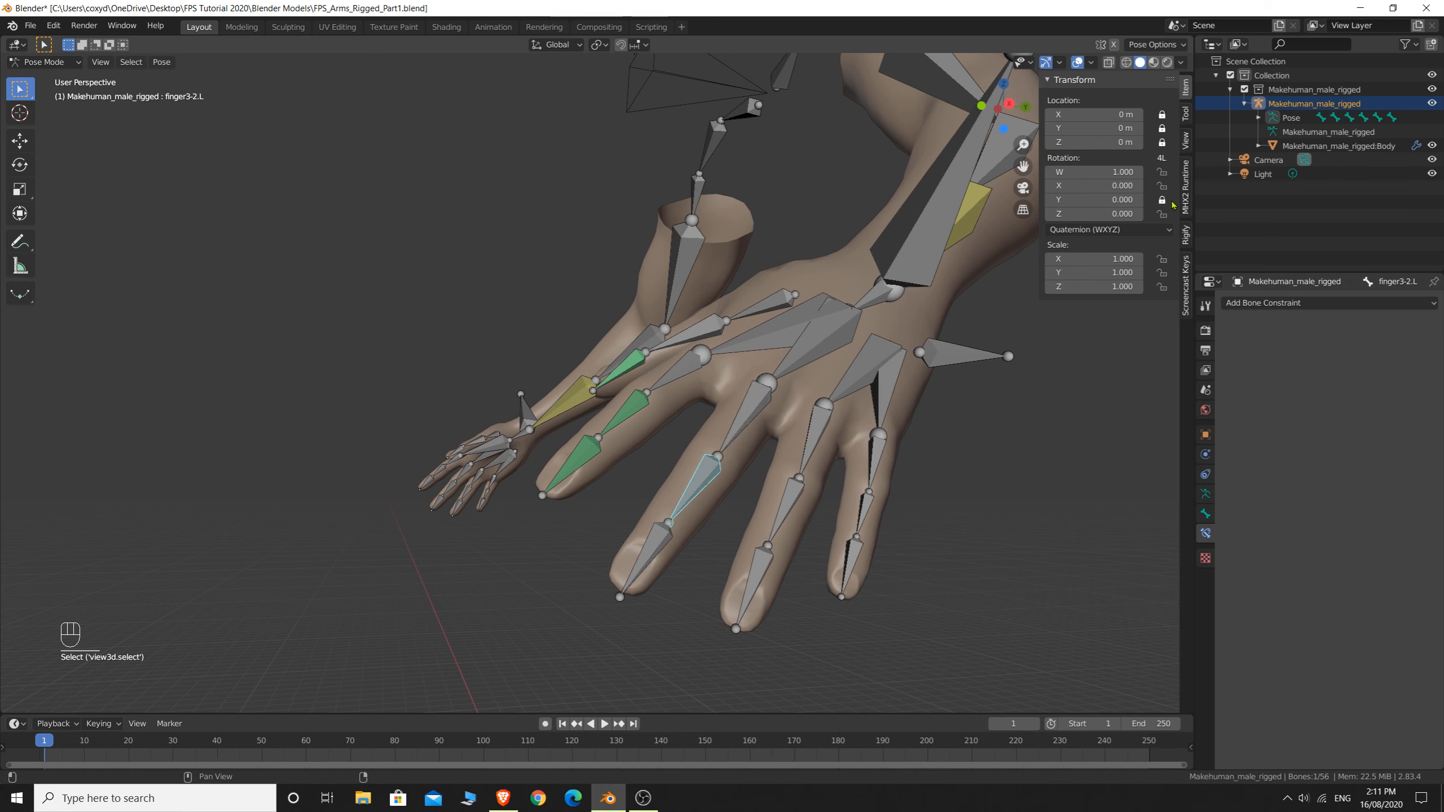
left_click(642, 555)
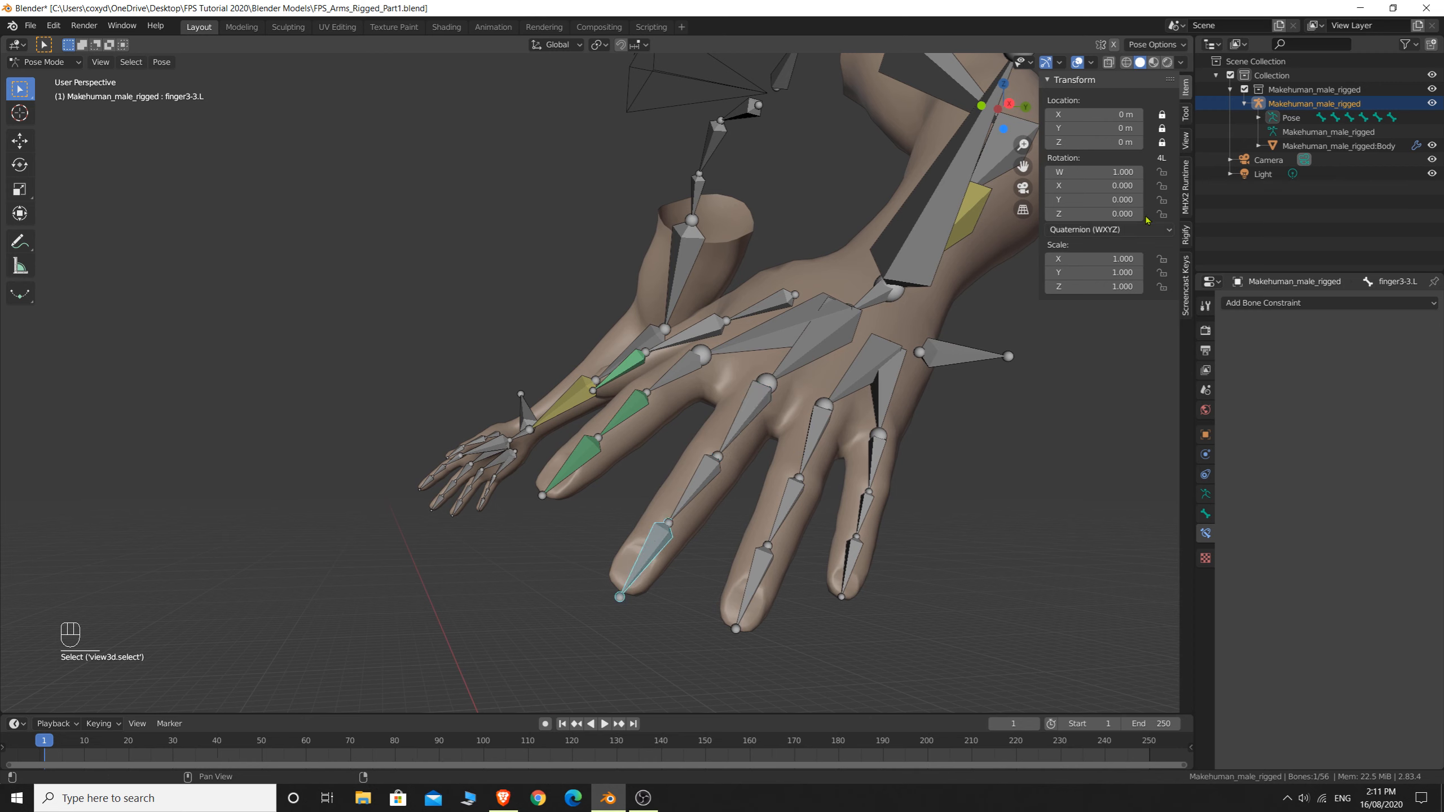
Add a Copy Rotation constraint to finger3-2.L targeting finger3-1.L, with both target and owner space set to Local Space
left_click(754, 409)
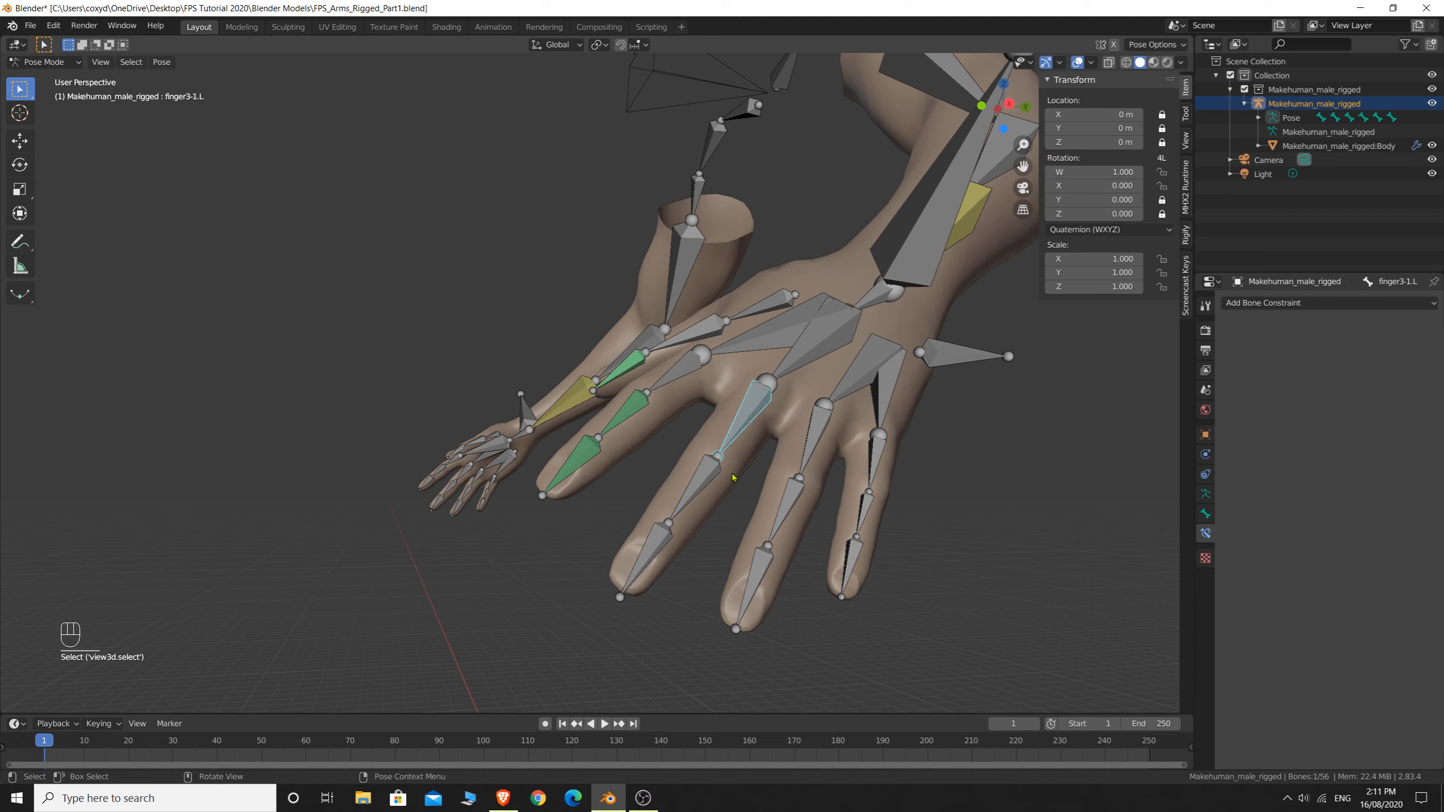
left_click(703, 483, "shift")
key("shift+ctrl+c")
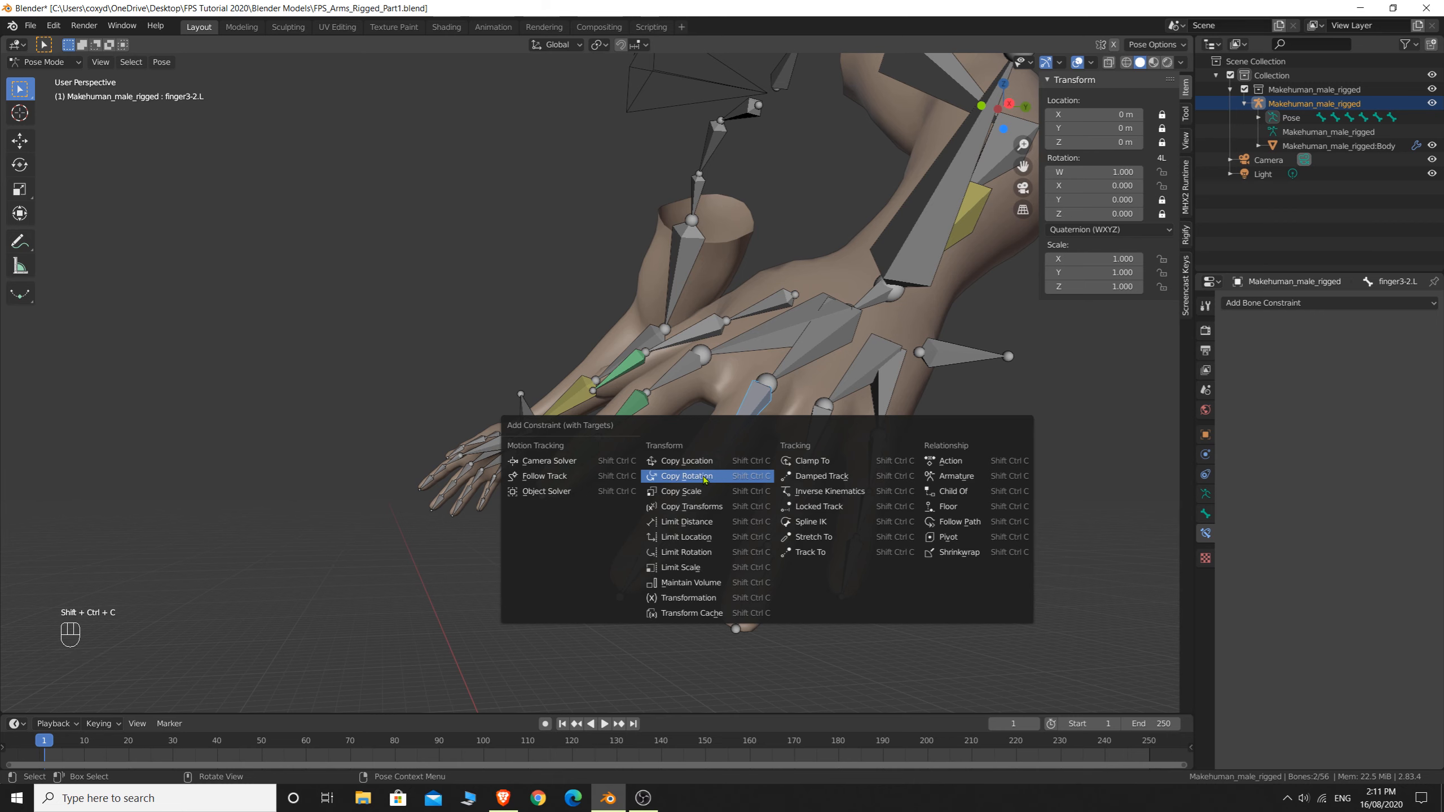
left_click(716, 481)
left_click(715, 481)
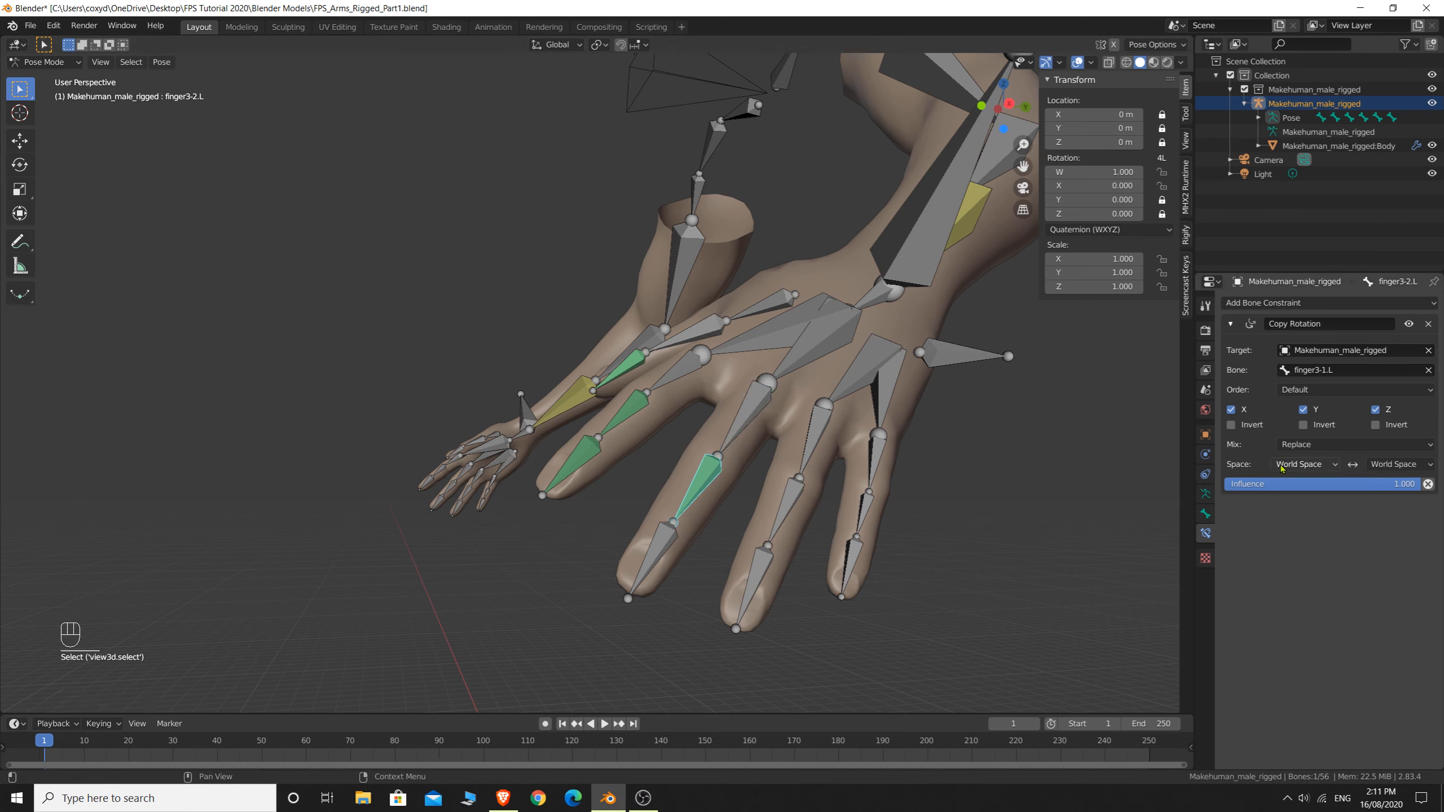
left_click(1302, 464)
left_click(1291, 527)
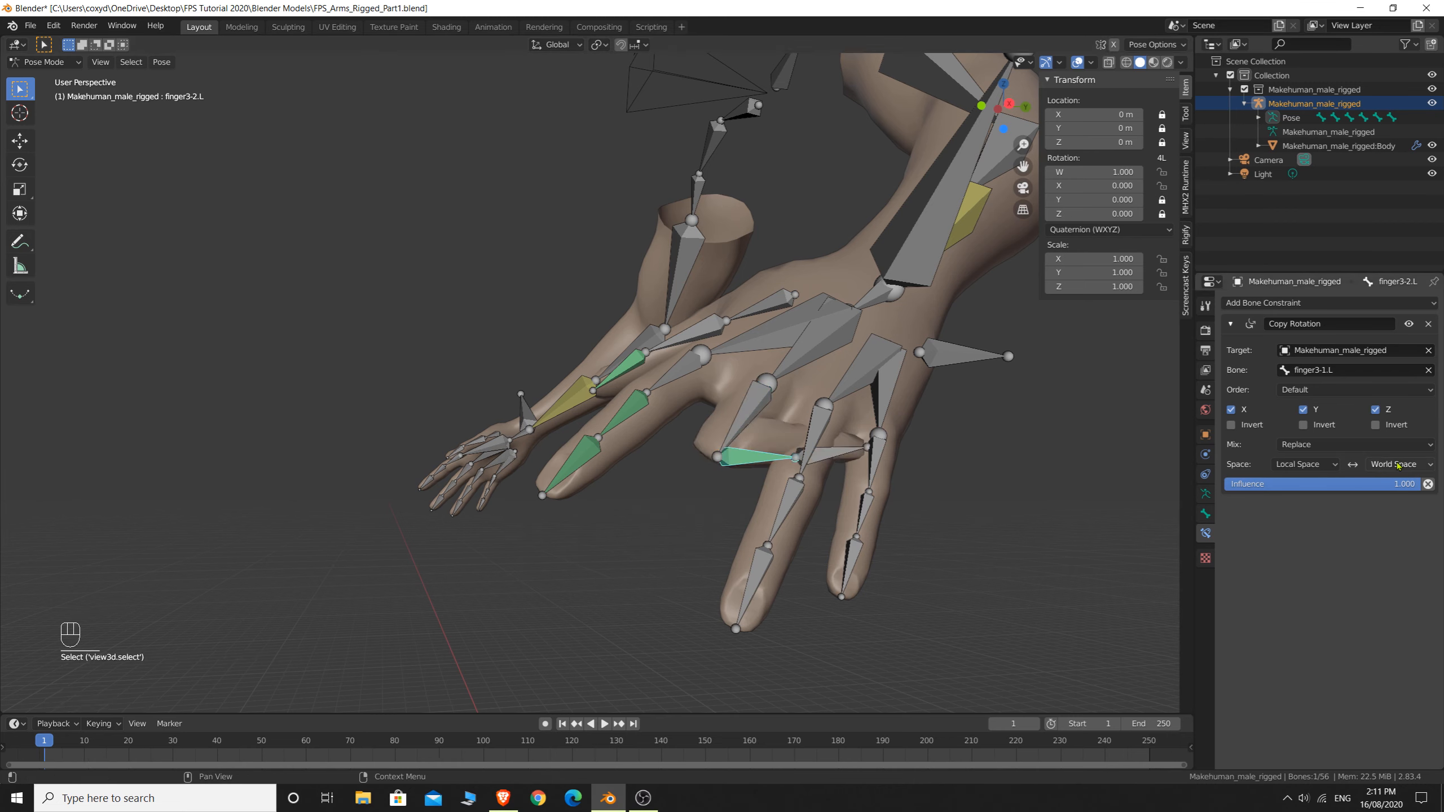
left_click(1393, 465)
left_click(1365, 525)
Add a Copy Rotation constraint to finger3-3.L targeting finger3-2.L, with both target and owner space set to Local Space
left_click(693, 489)
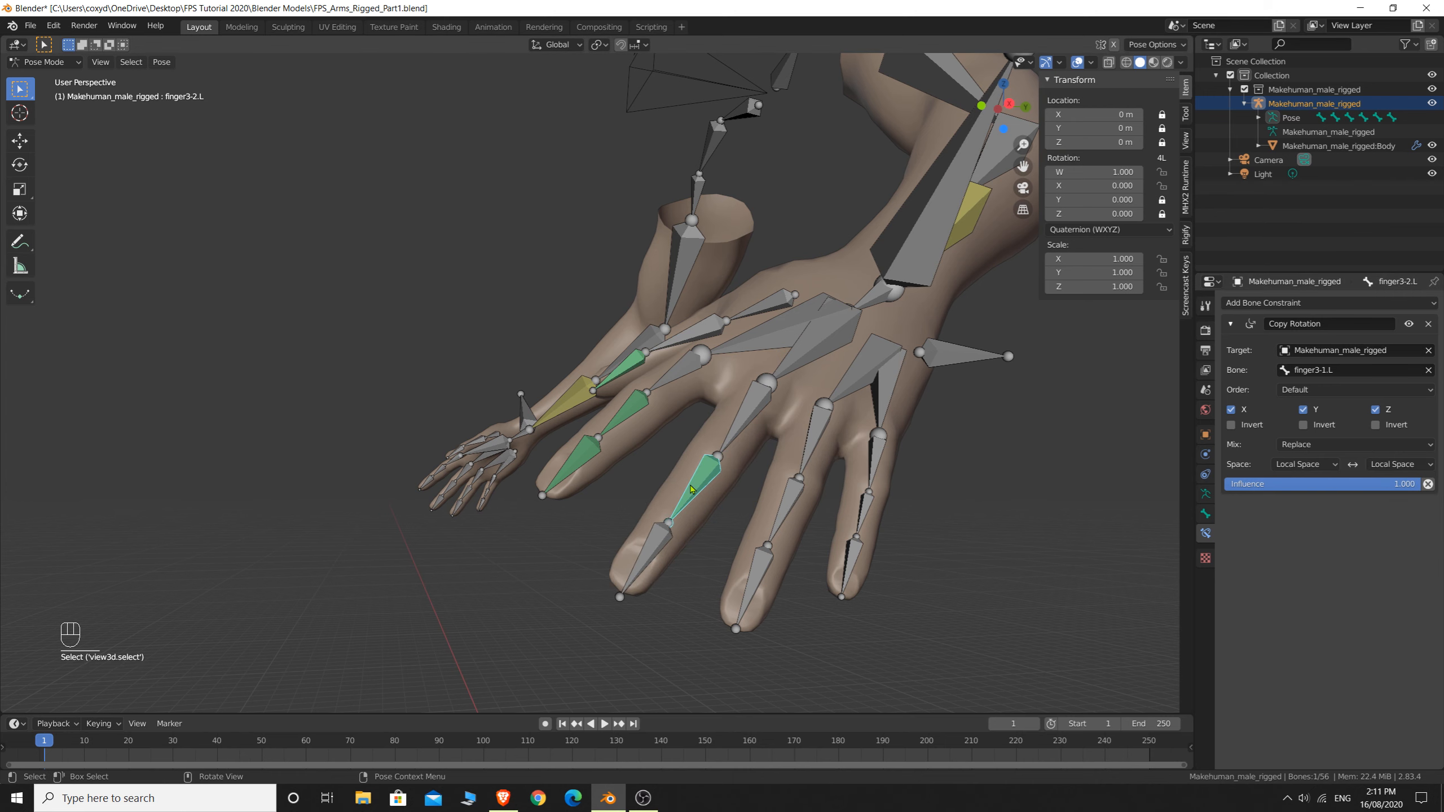
left_click(654, 551, "shift")
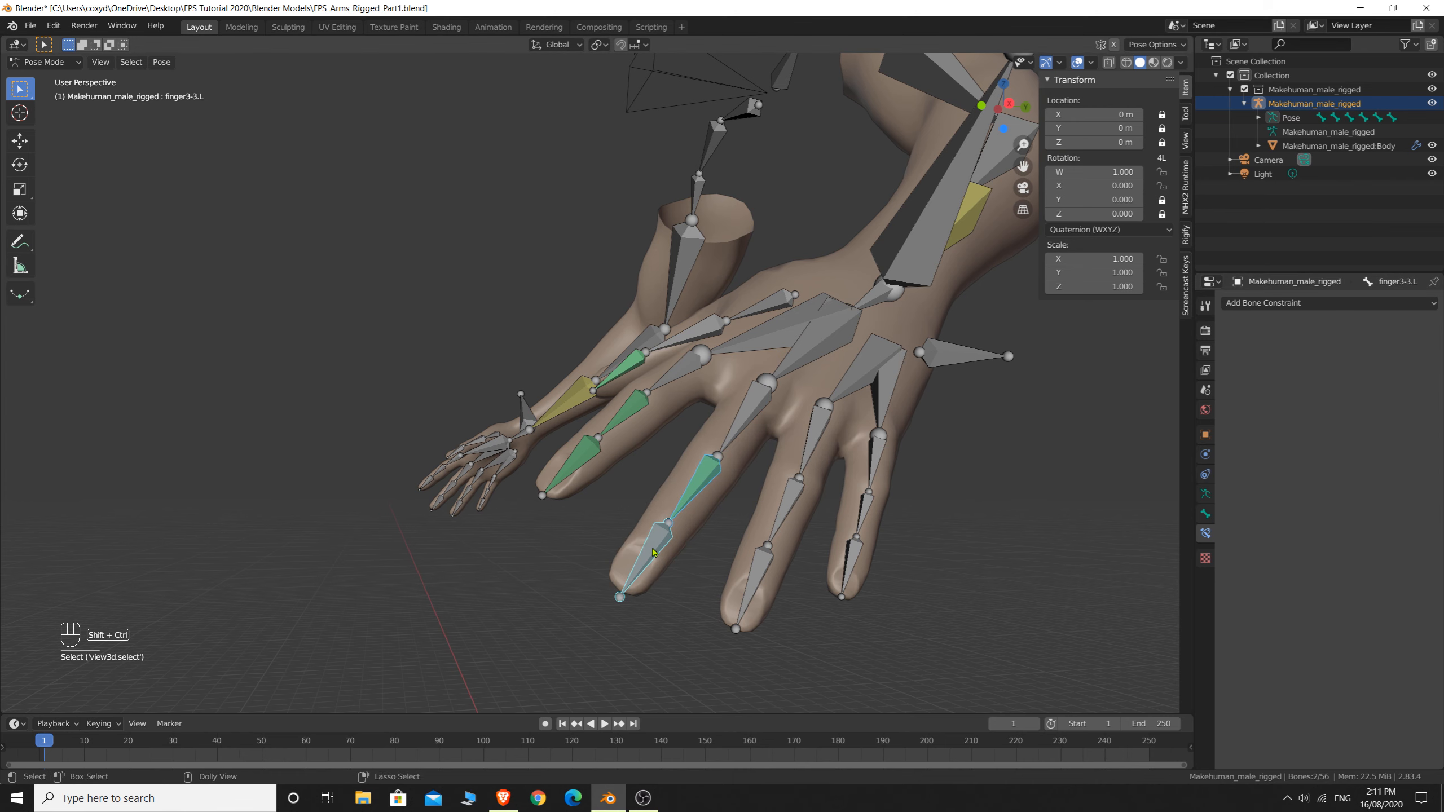
key("shift+ctrl+c")
left_click(654, 549)
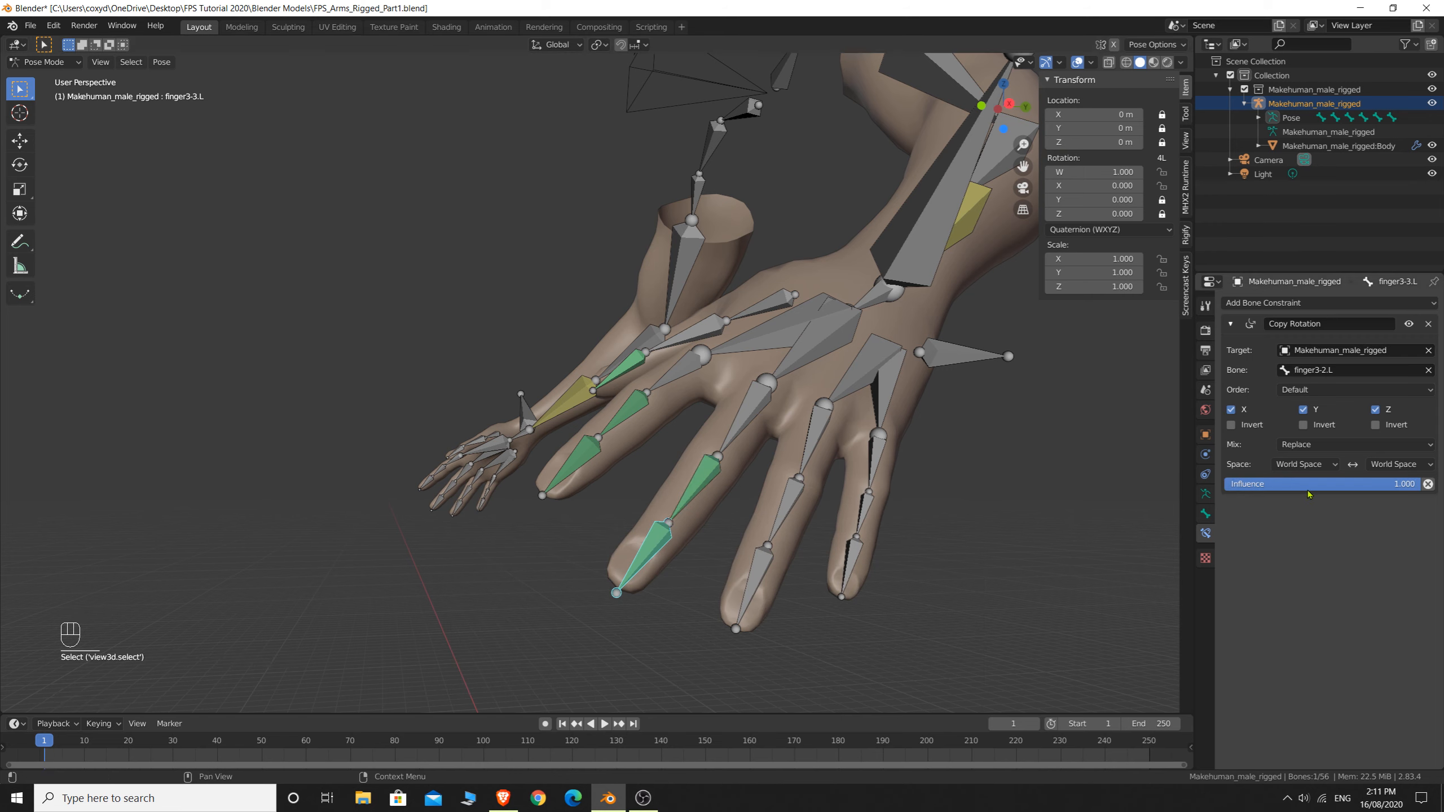
left_click(1304, 464)
left_click(1296, 532)
left_click(1369, 472)
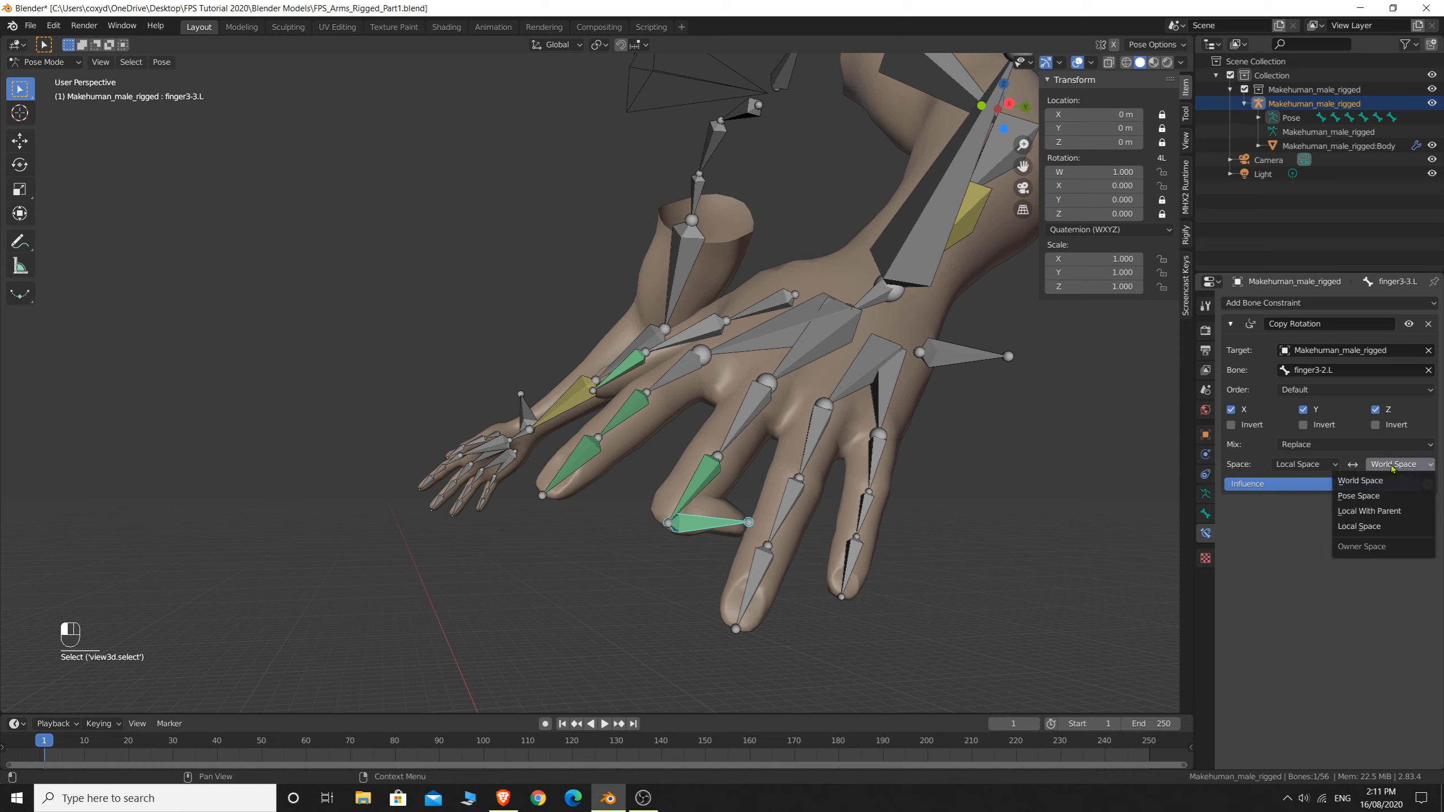
left_click(1387, 532)
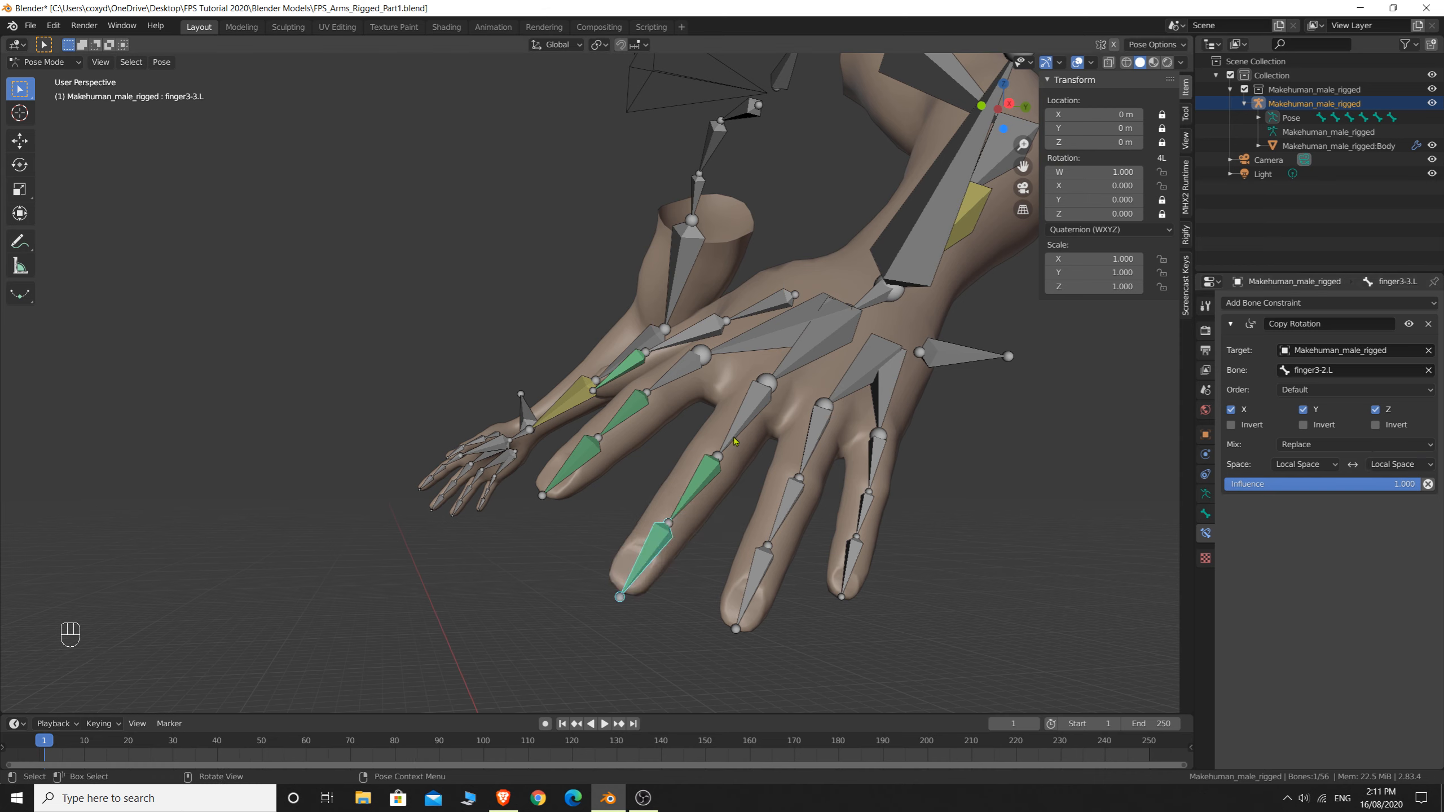
Check the constraints on finger3-2.L and finger3-3.L, and test the finger's curl by rotating finger3-1.L, cancelling the rotation
left_click(712, 464)
left_click(699, 484)
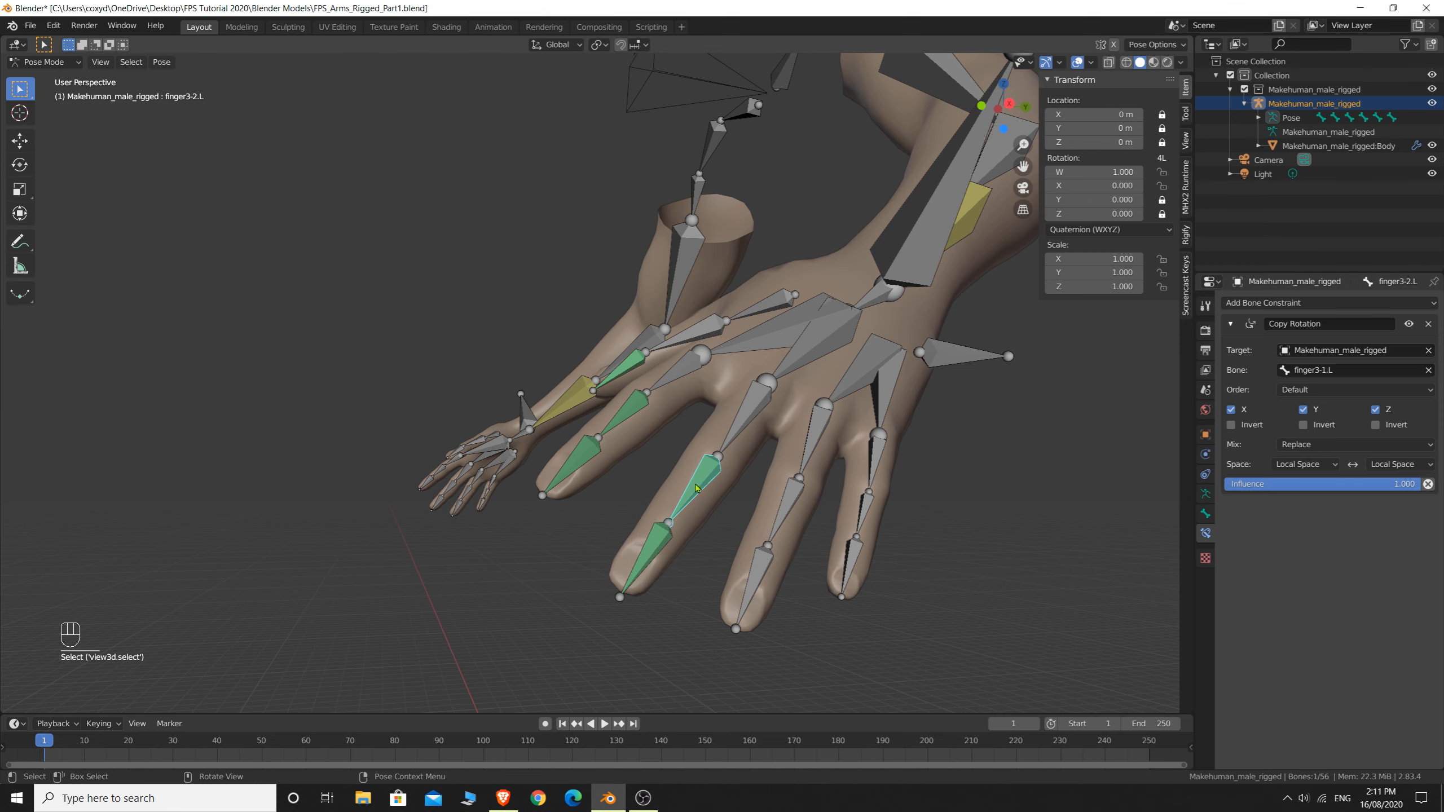
left_click(653, 550)
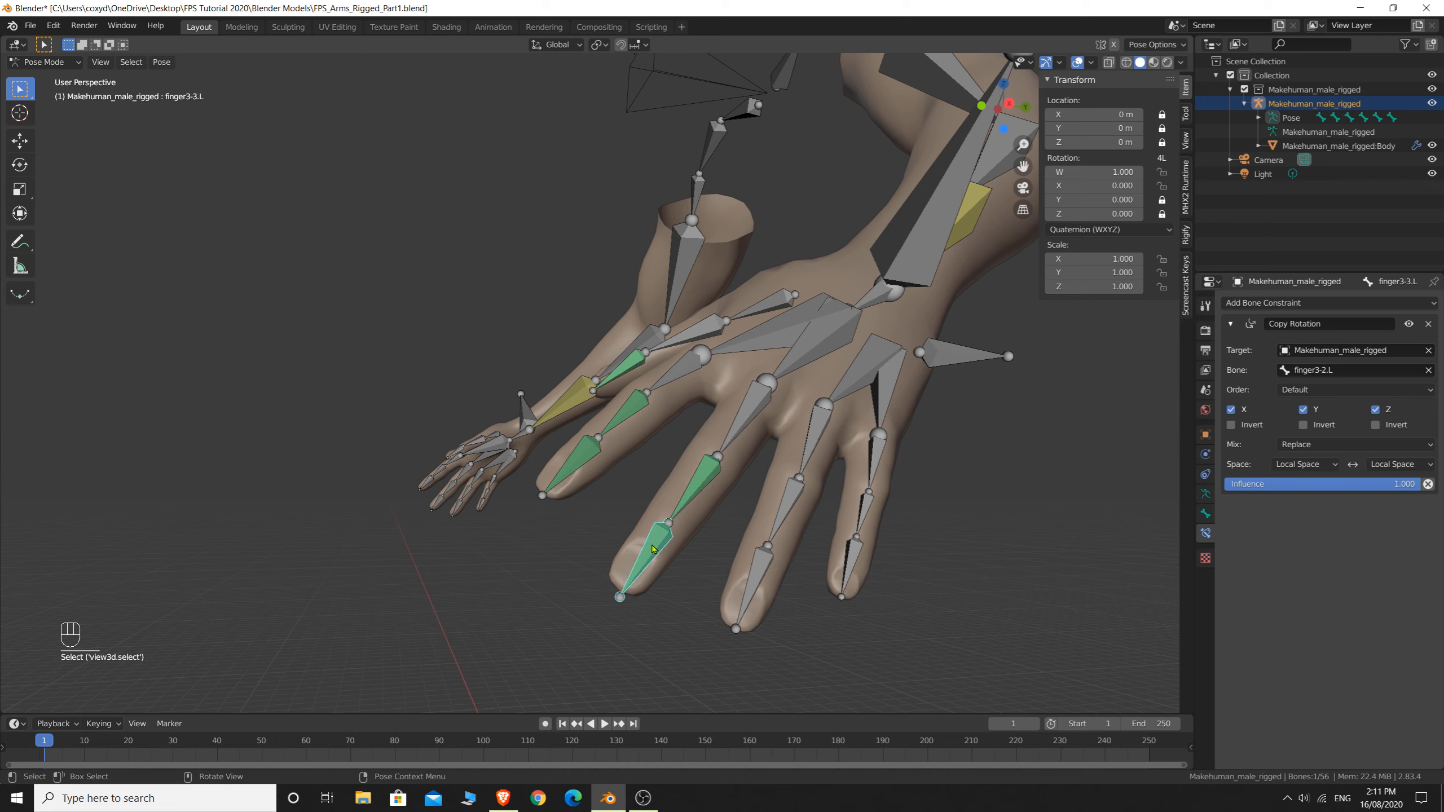
left_click(744, 412)
key("r")
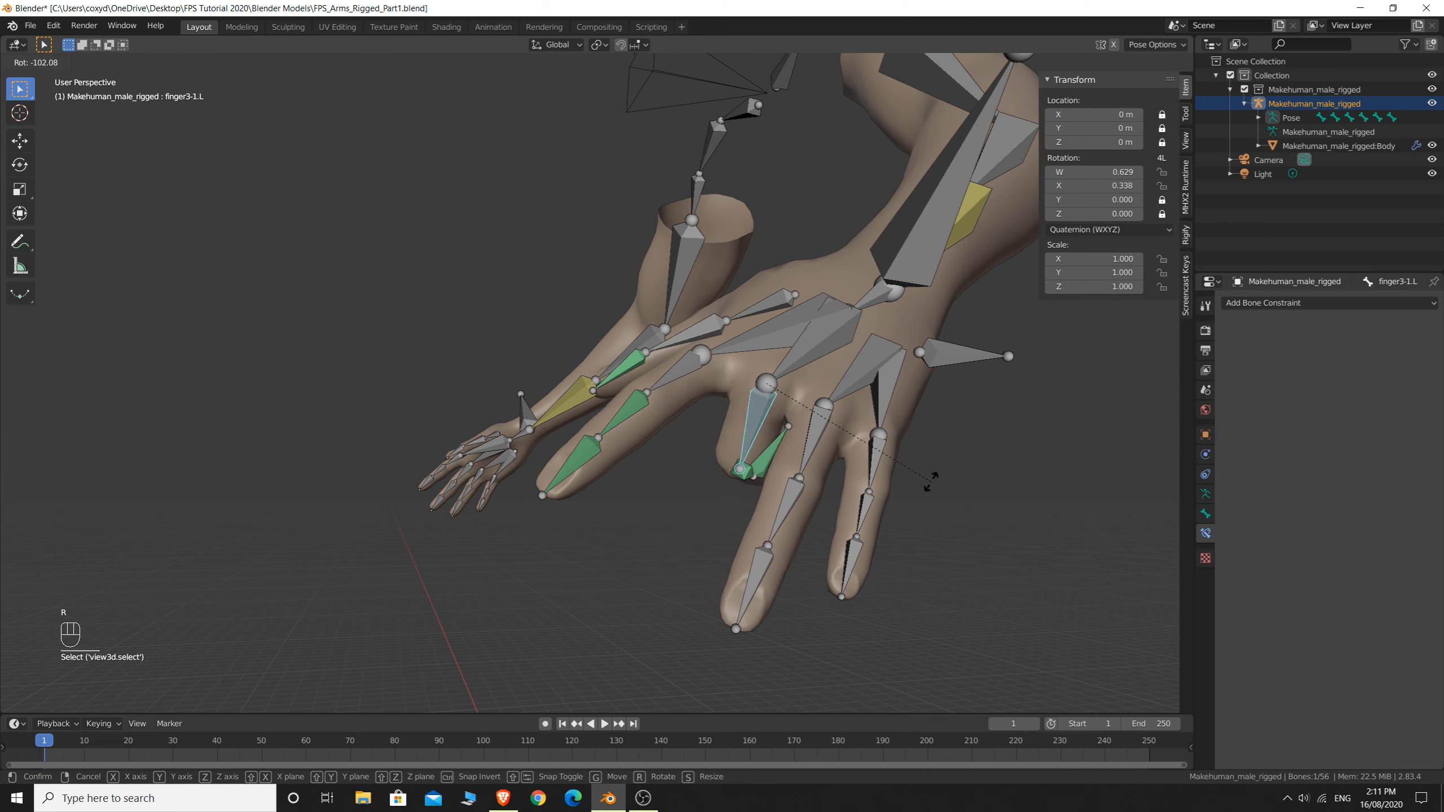
right_click(804, 483)
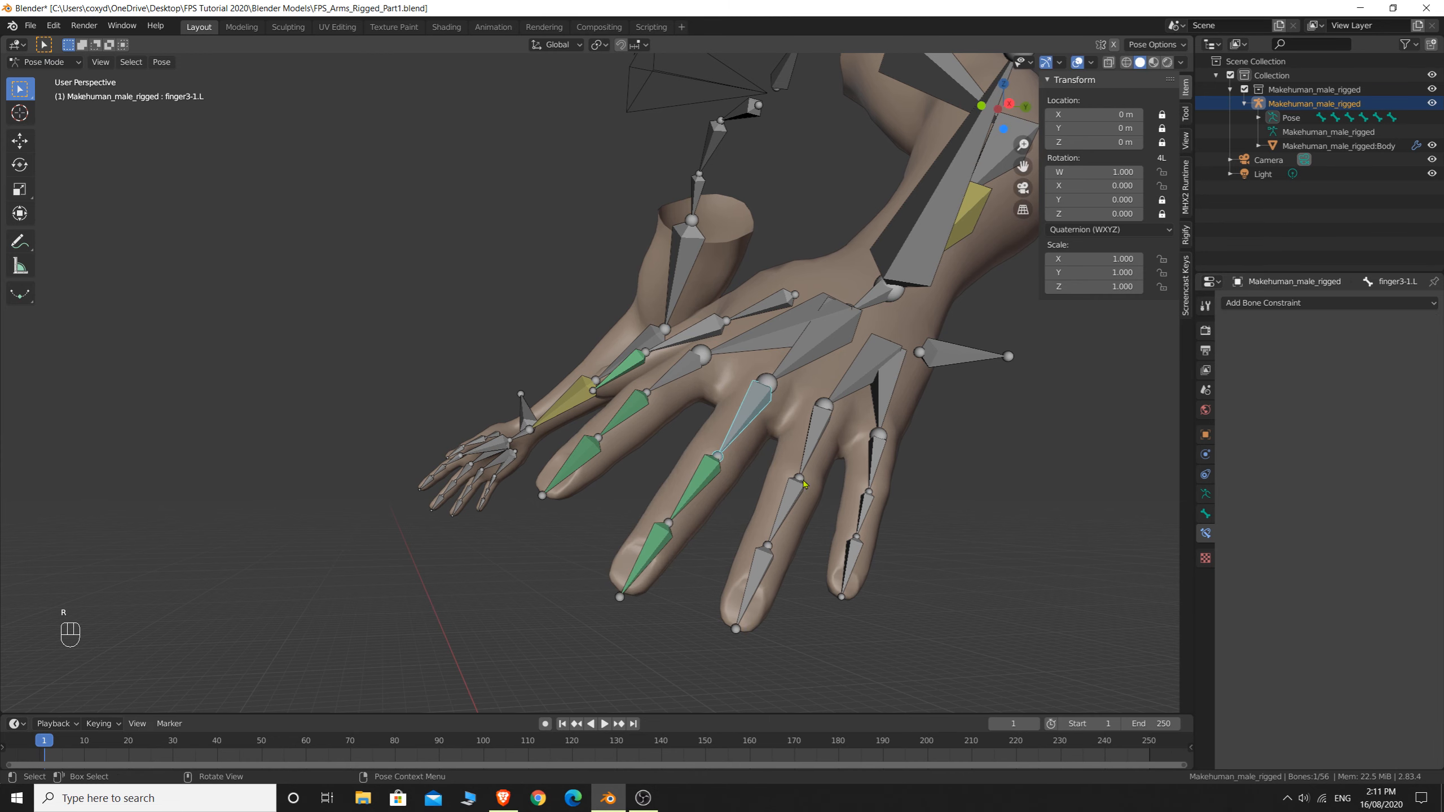
Add a Copy Rotation constraint to finger4-2.L with finger4-1.L as its target
middle_click_drag(849, 446, 824, 444)
left_click(436, 402)
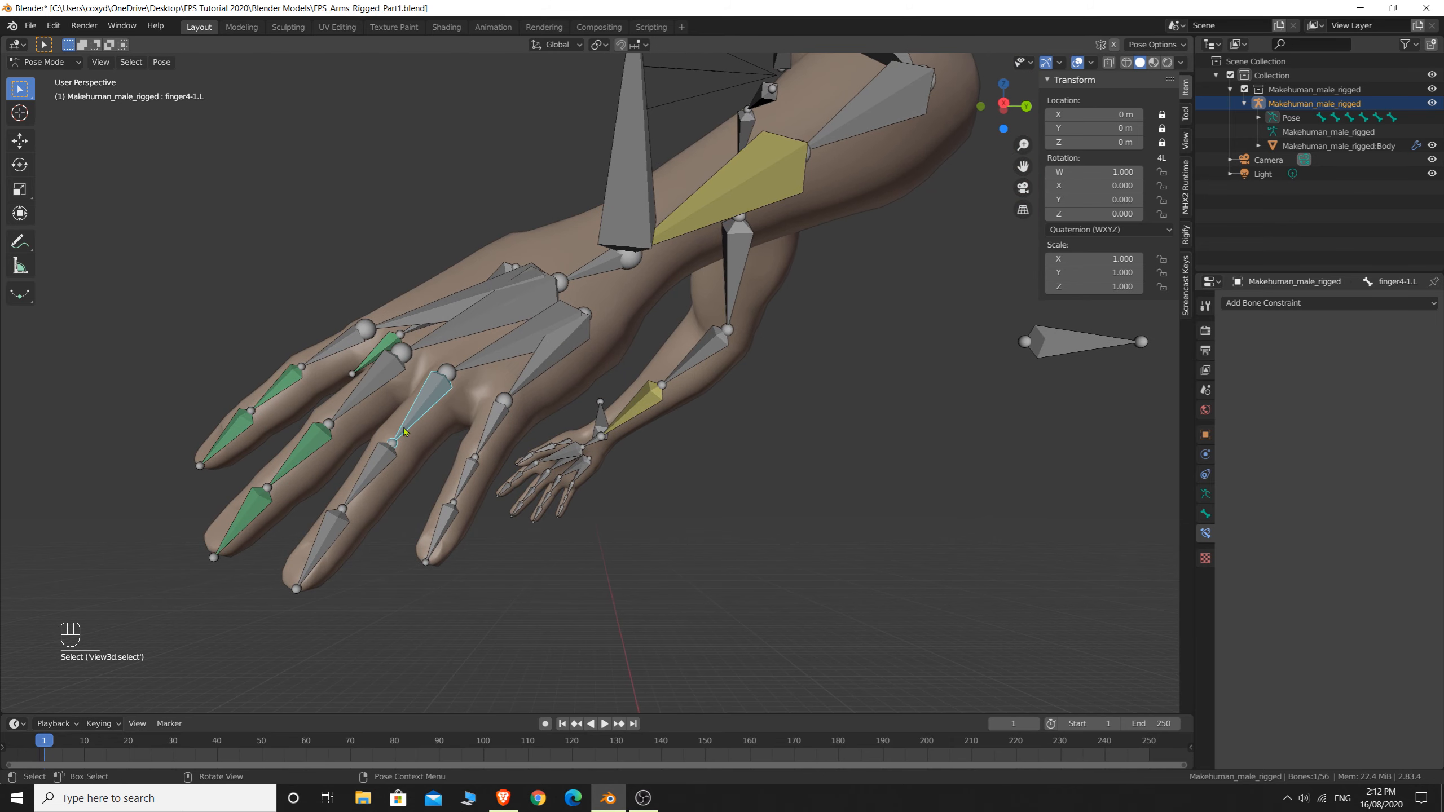
left_click(384, 463, "shift")
key("ctrl+shift+c")
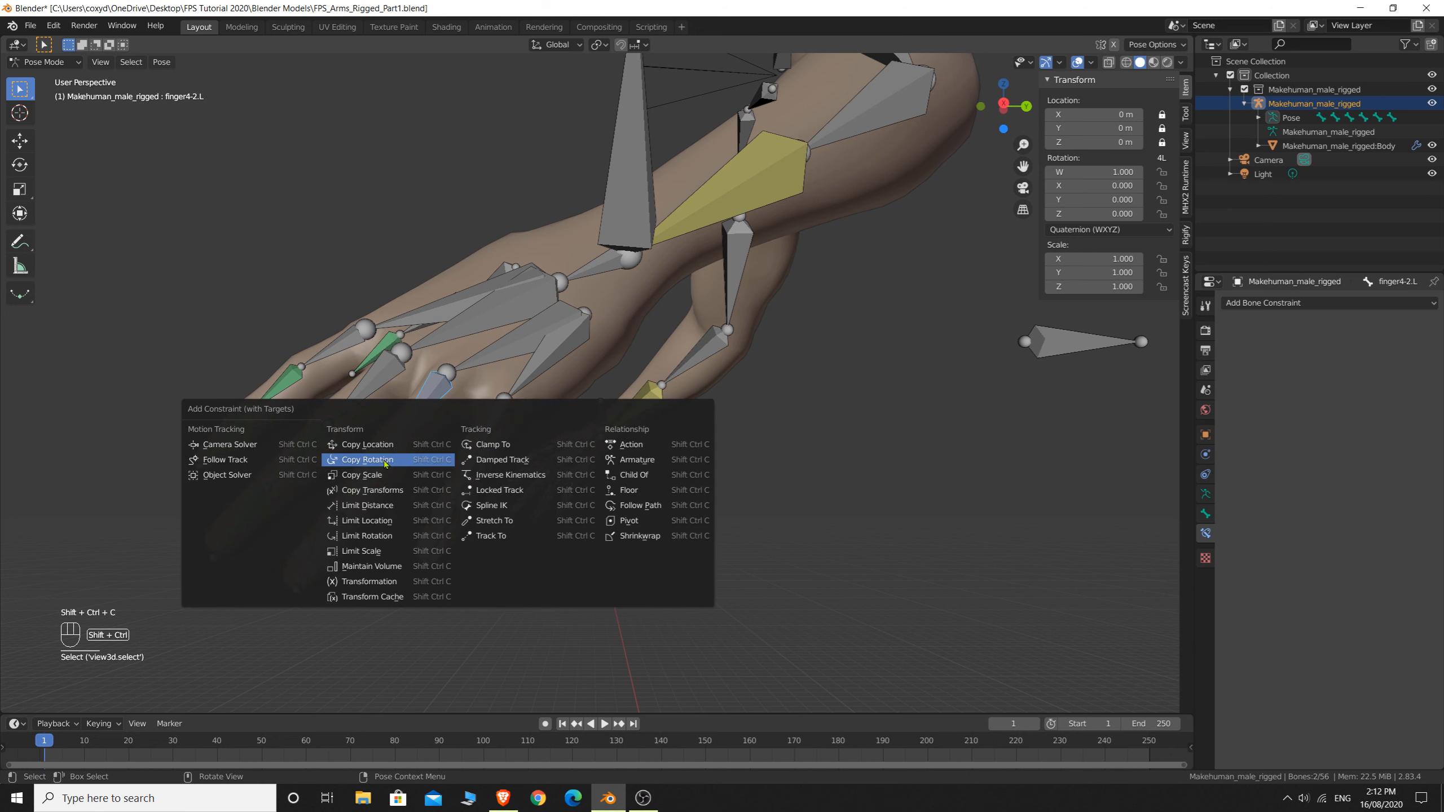
left_click(384, 462)
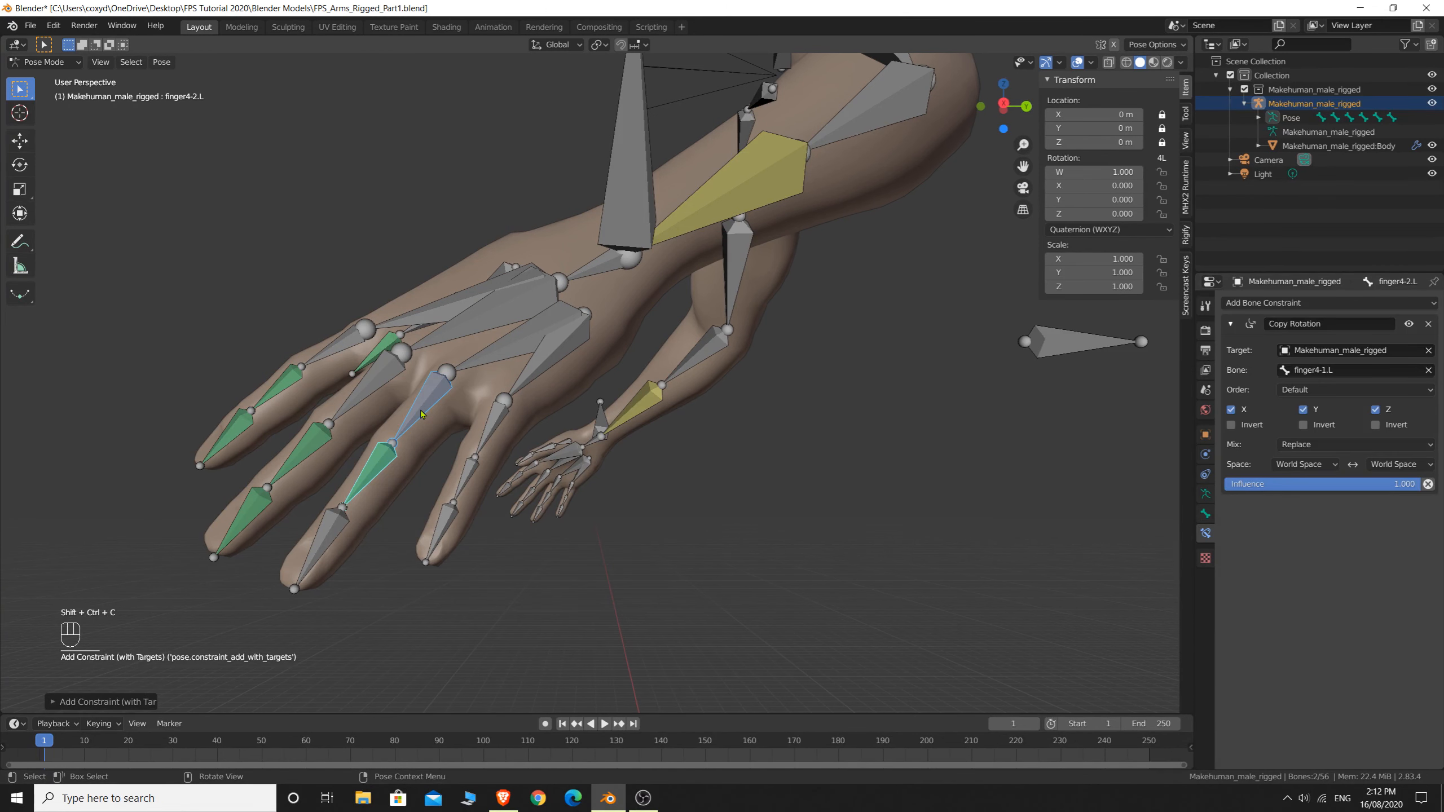
Lock the Y and Z rotation of finger4-1.L, finger4-2.L and finger4-3.L, and reselect finger4-2.L
left_click(418, 417)
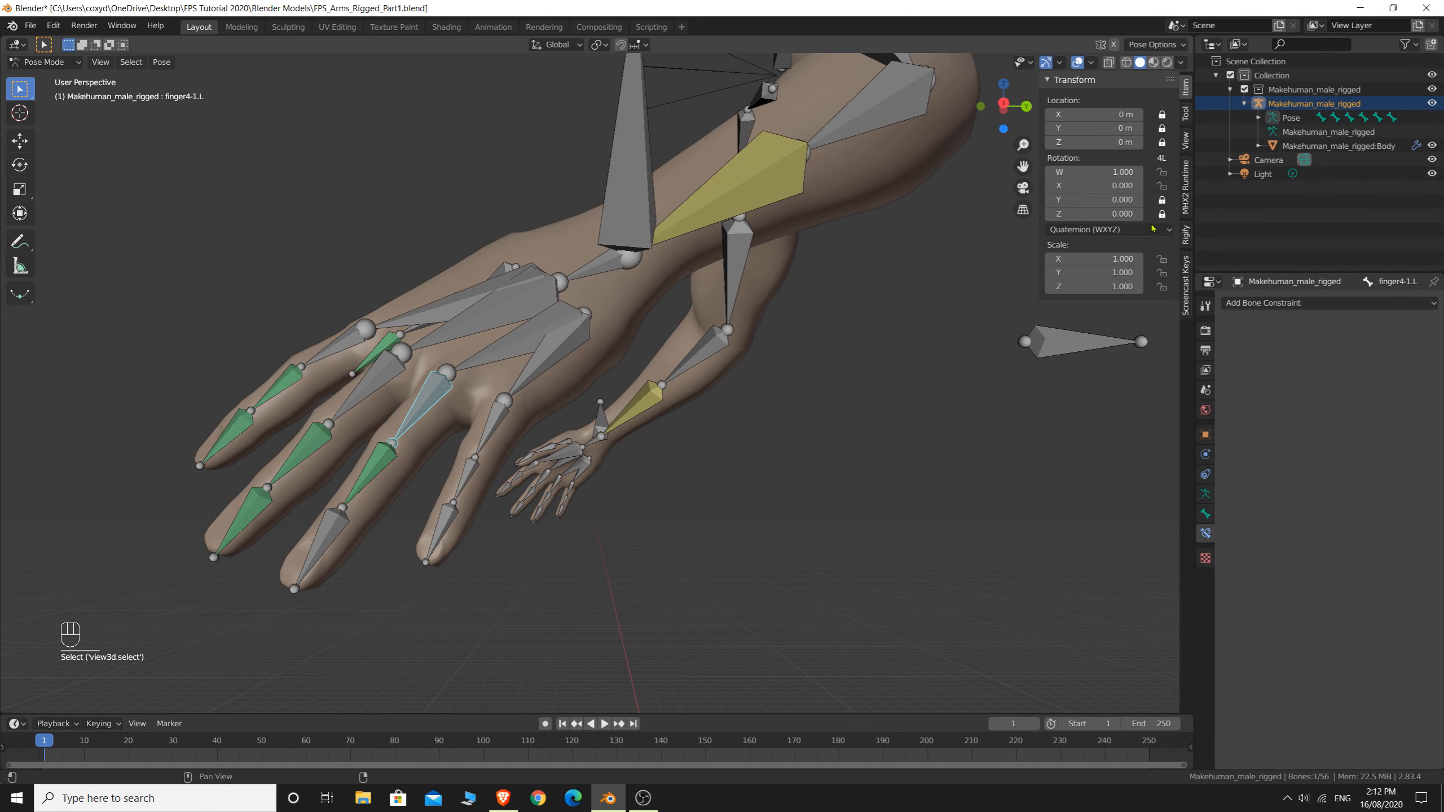
left_click(380, 466)
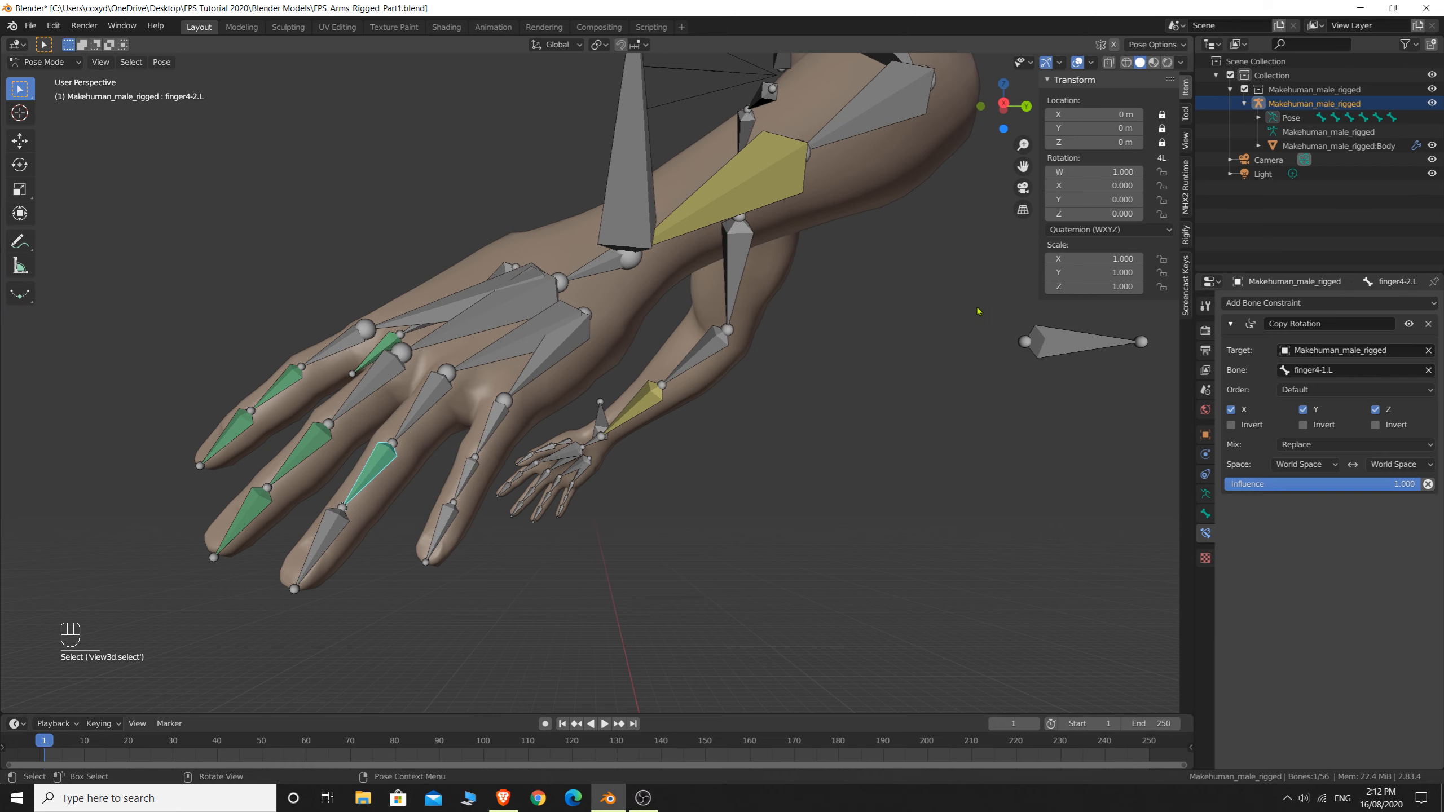
left_click(1162, 214)
left_click(333, 549)
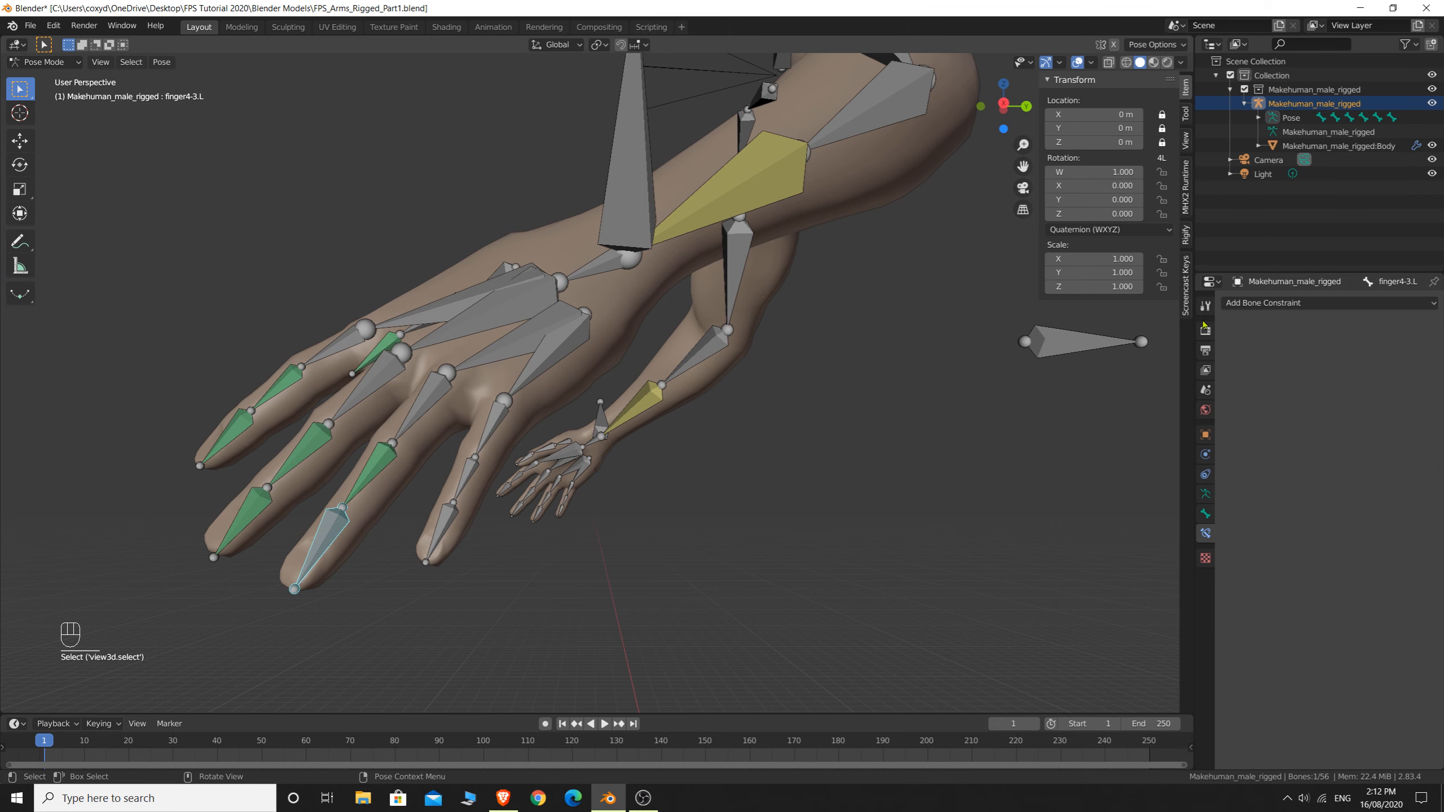
left_click_drag(1163, 200, 1163, 215)
left_click(405, 439)
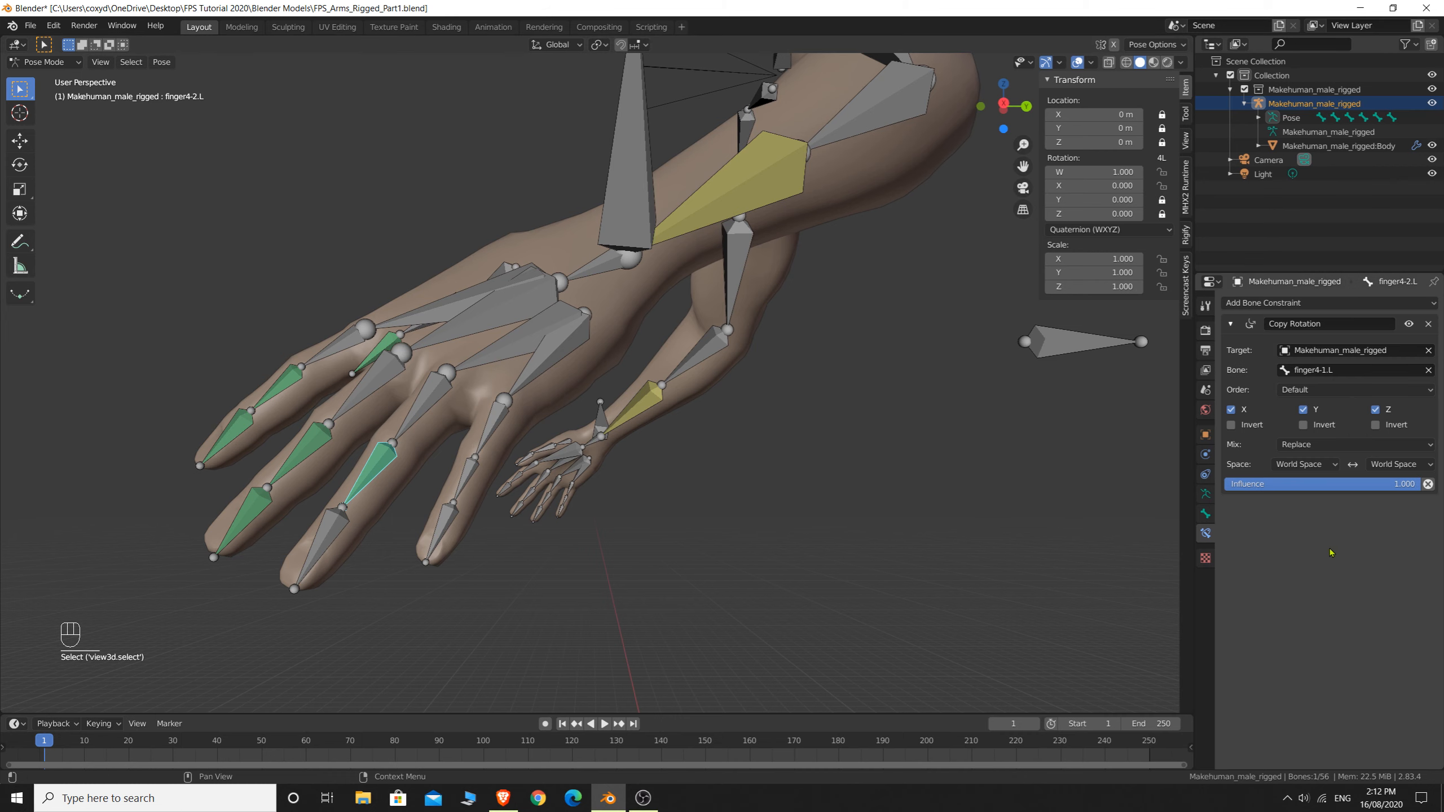
Set both the target and owner space of finger4-2.L's Copy Rotation constraint to Local Space
left_click(1315, 466)
left_click(1280, 535)
left_click(1399, 464)
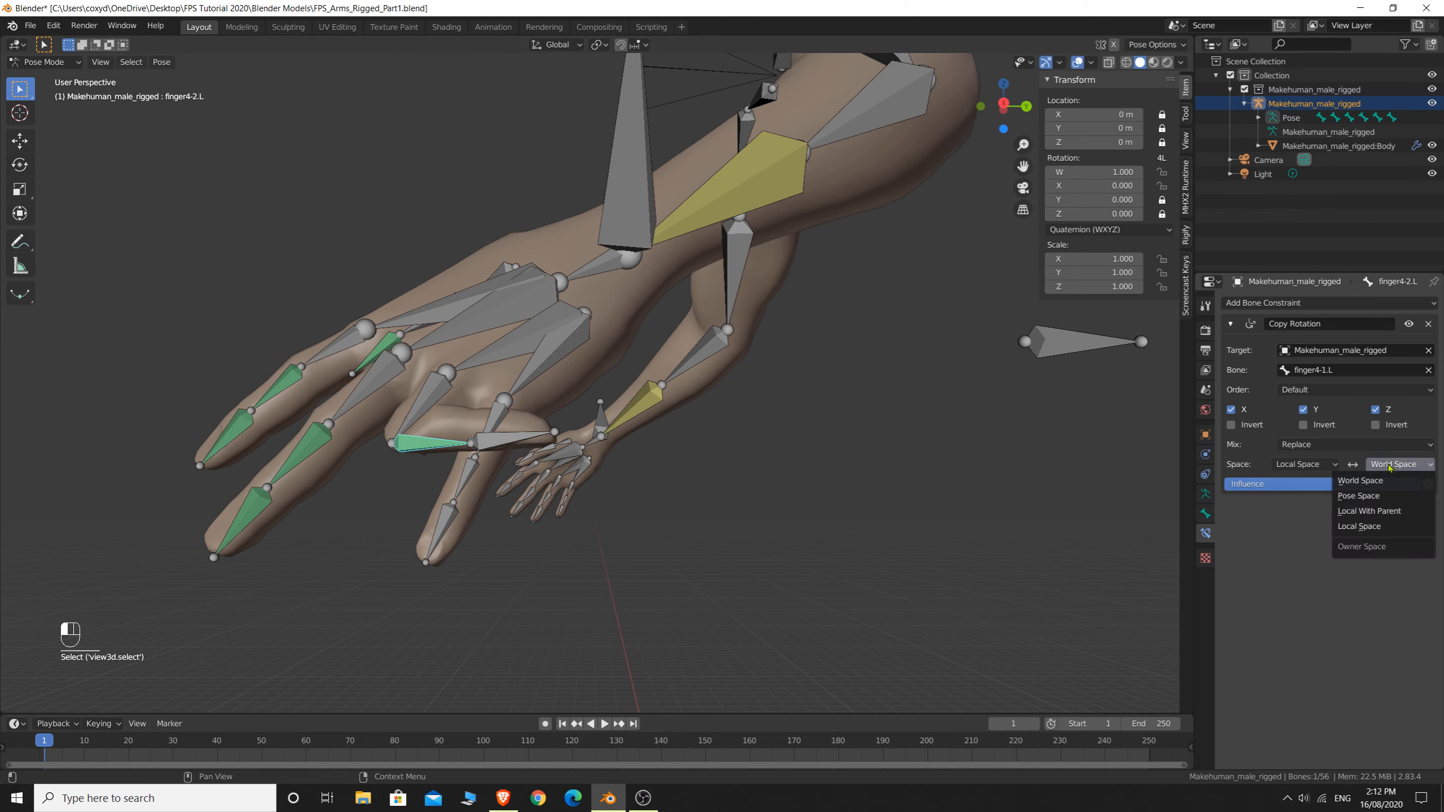
left_click(1376, 534)
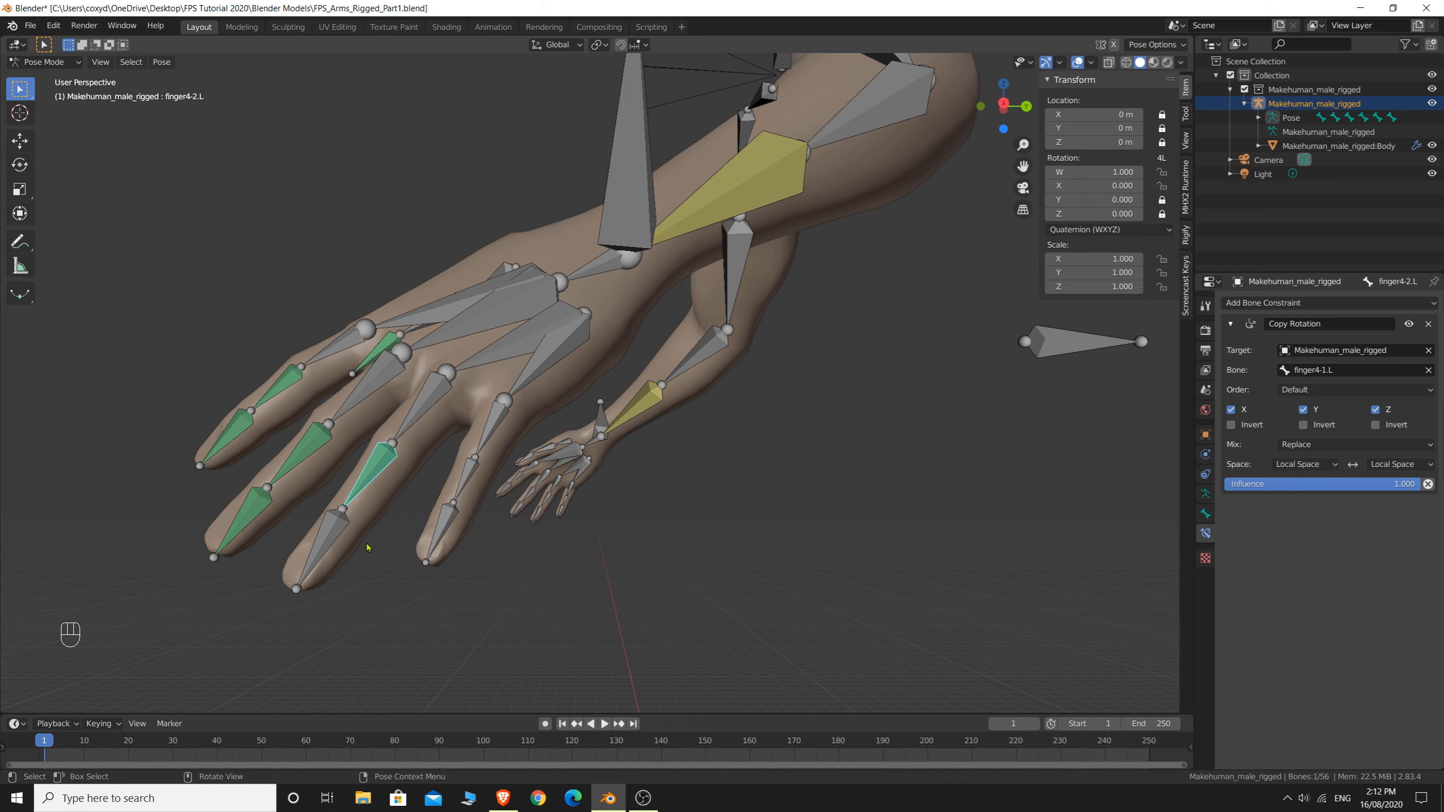
Add a Copy Rotation constraint to finger4-3.L targeting finger4-2.L, with both target and owner space set to Local Space
left_click(330, 541, "ctrl+shift")
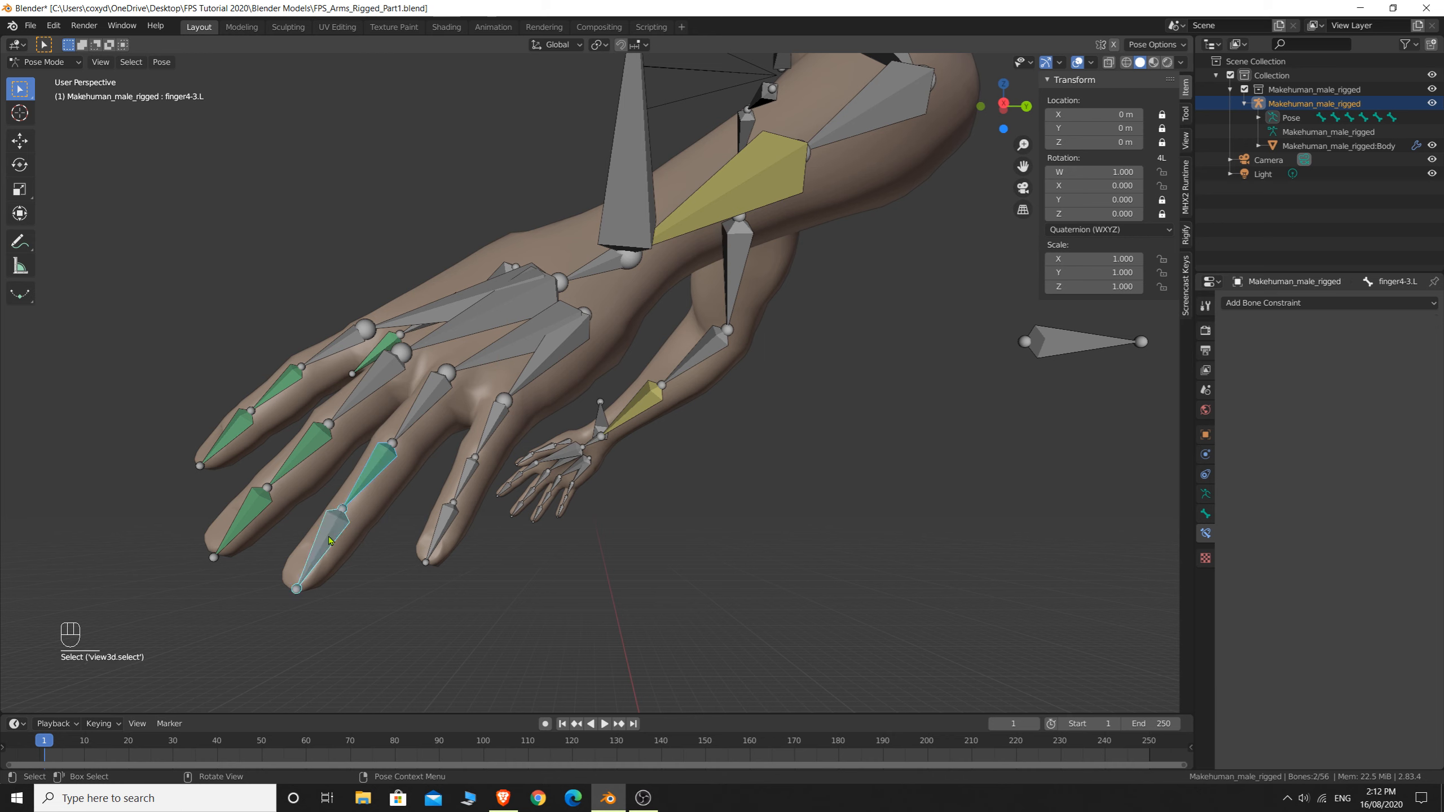
key("ctrl+shift+c")
left_click(327, 539)
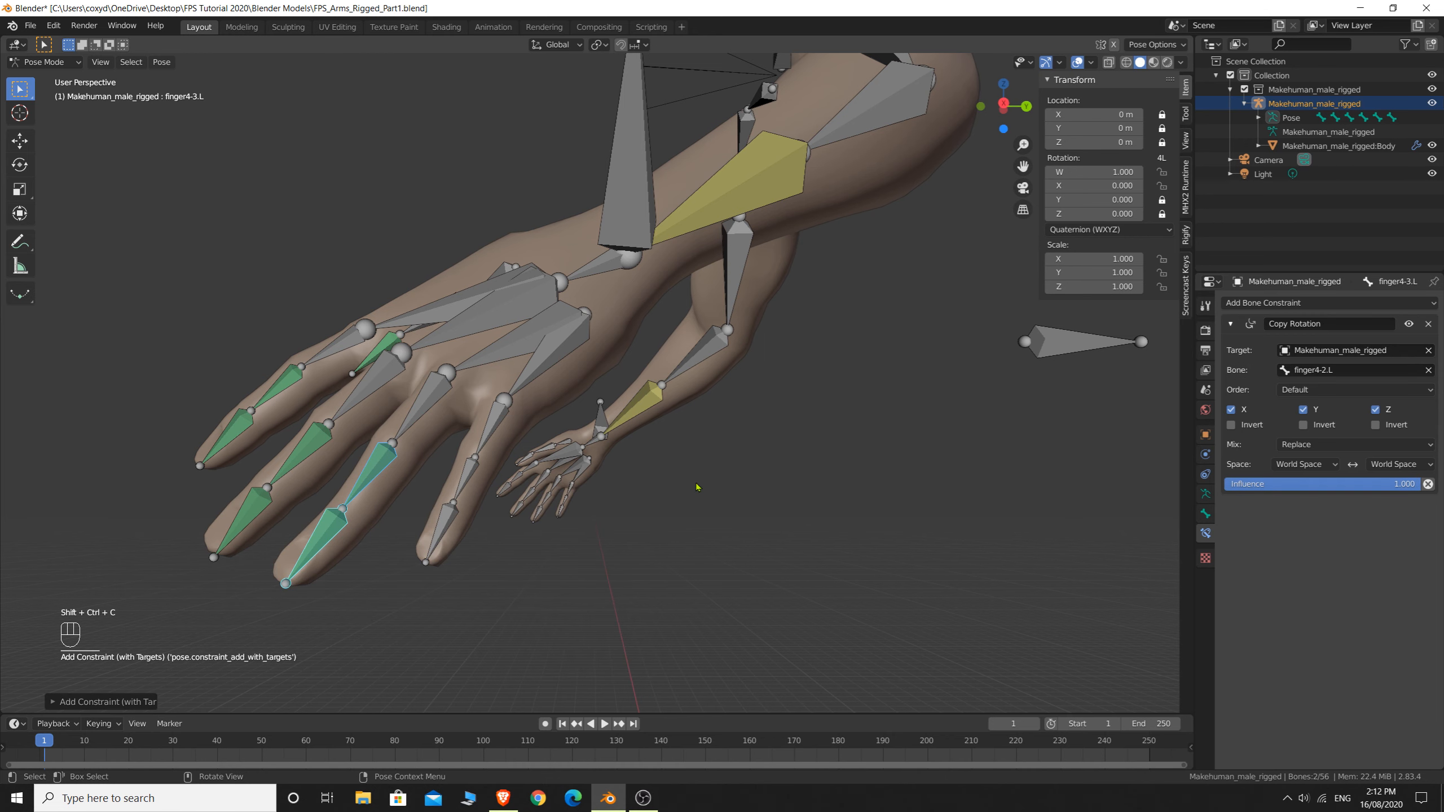
left_click(328, 535)
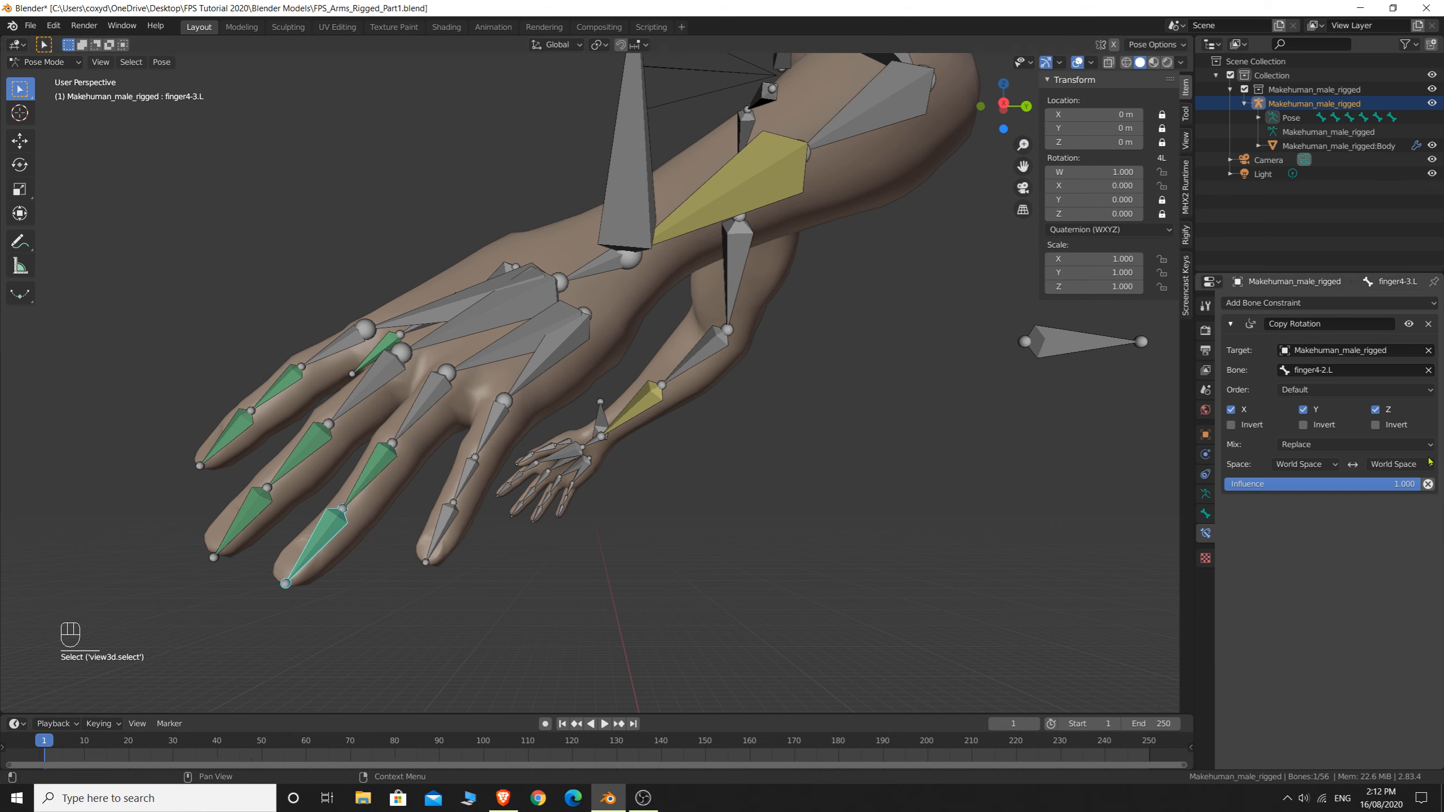
left_click(1315, 465)
left_click(1278, 529)
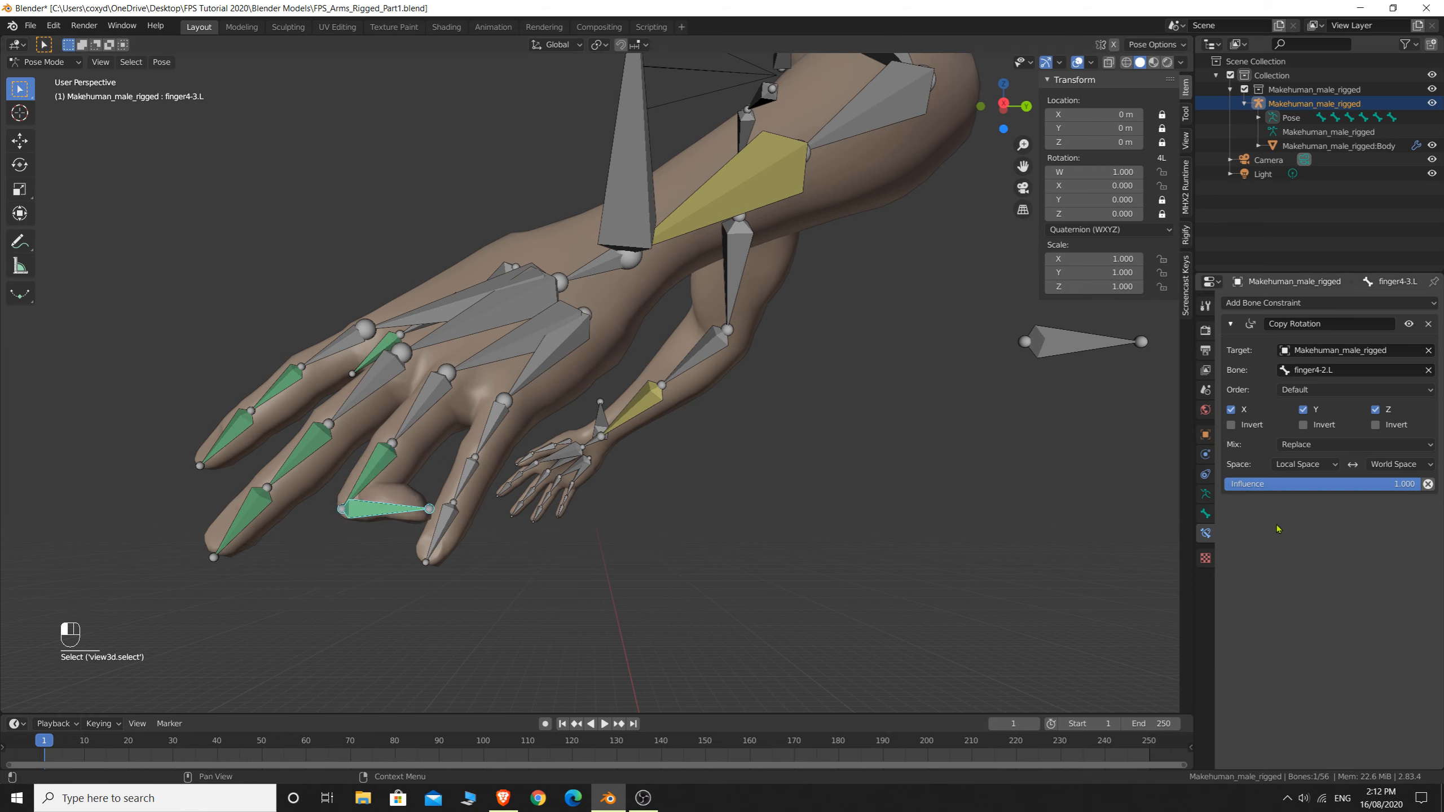
left_click(1383, 465)
left_click(1387, 528)
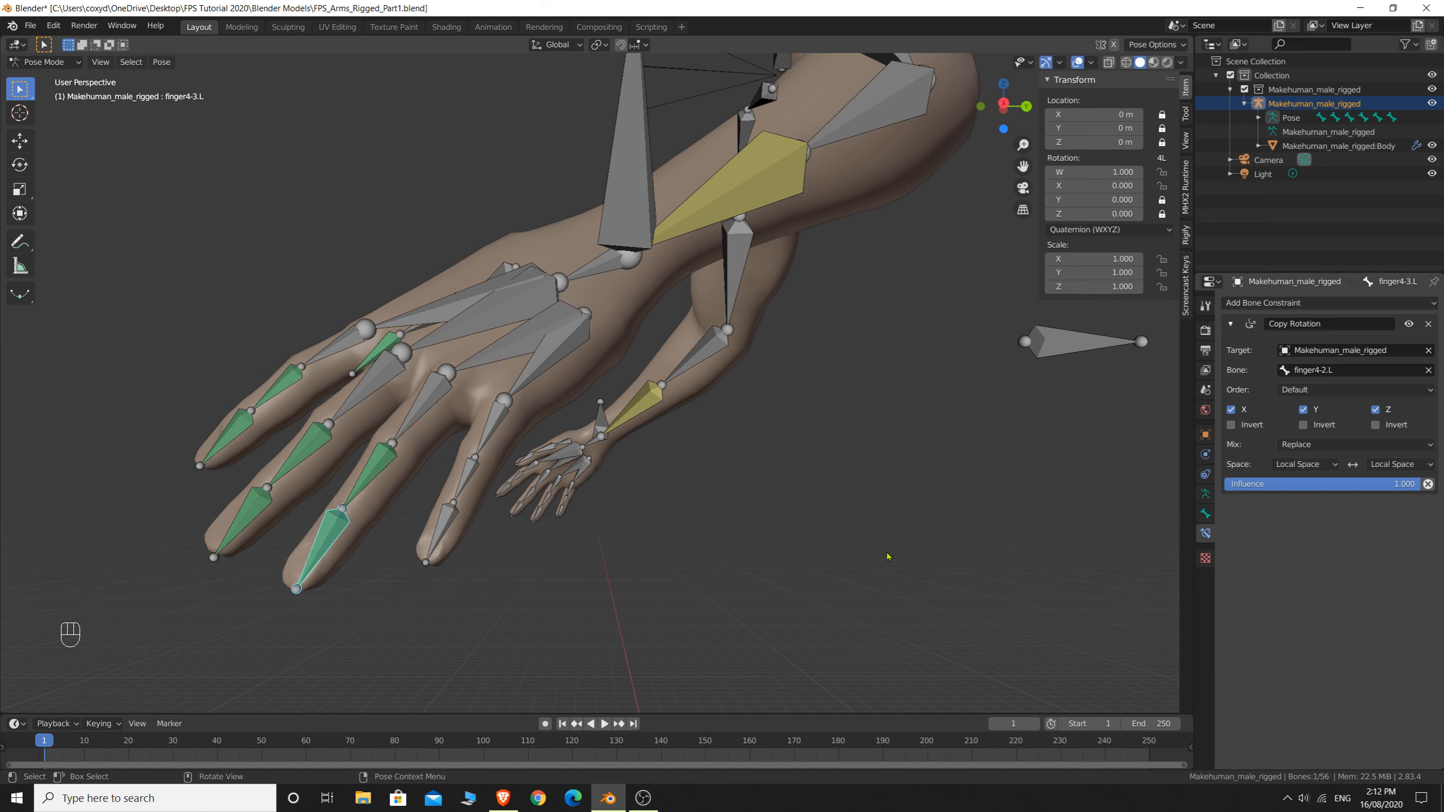
Disable the Copy Rotation constraints on finger4-2.L and finger4-3.L while keeping their transforms
left_click(367, 484)
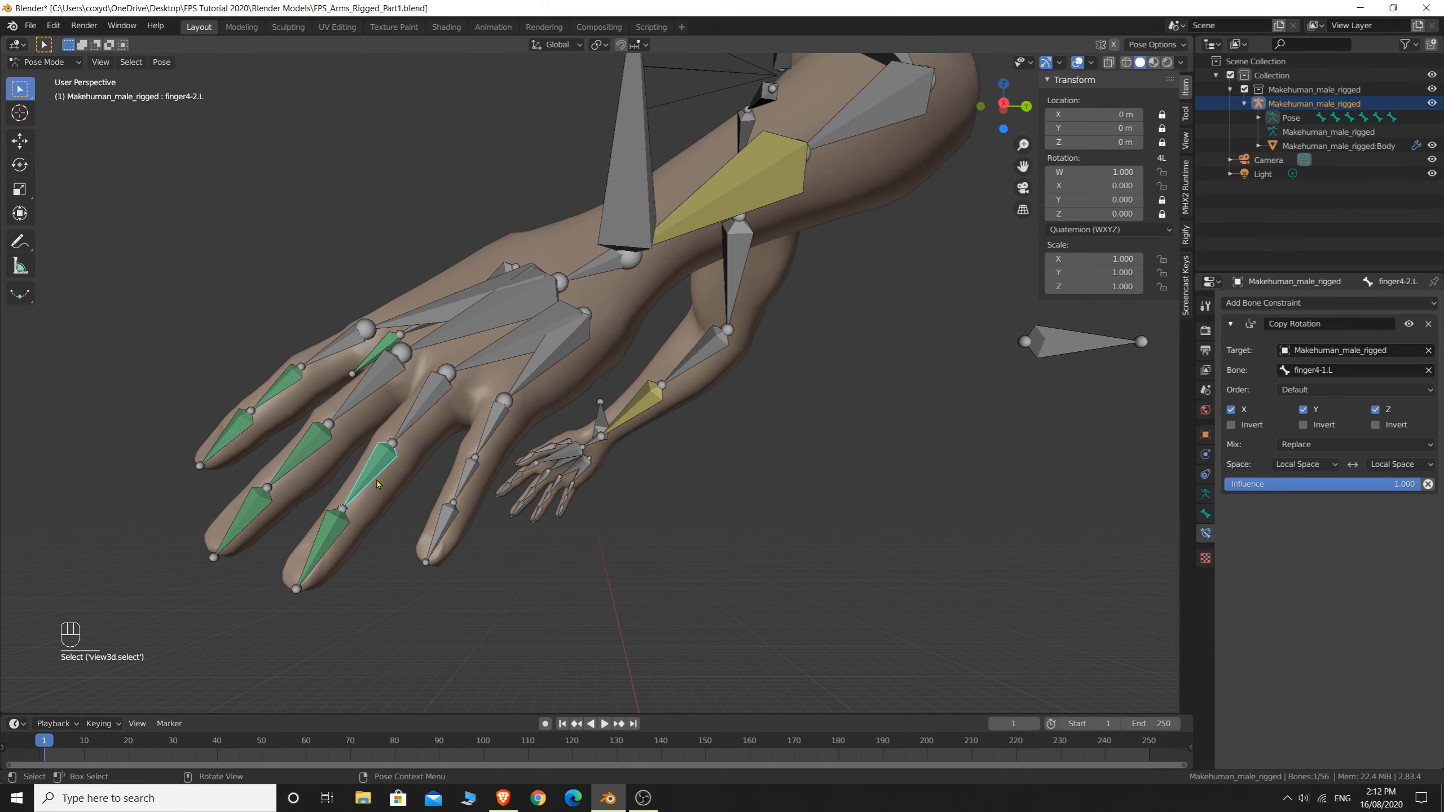
middle_click_drag(378, 476, 429, 489)
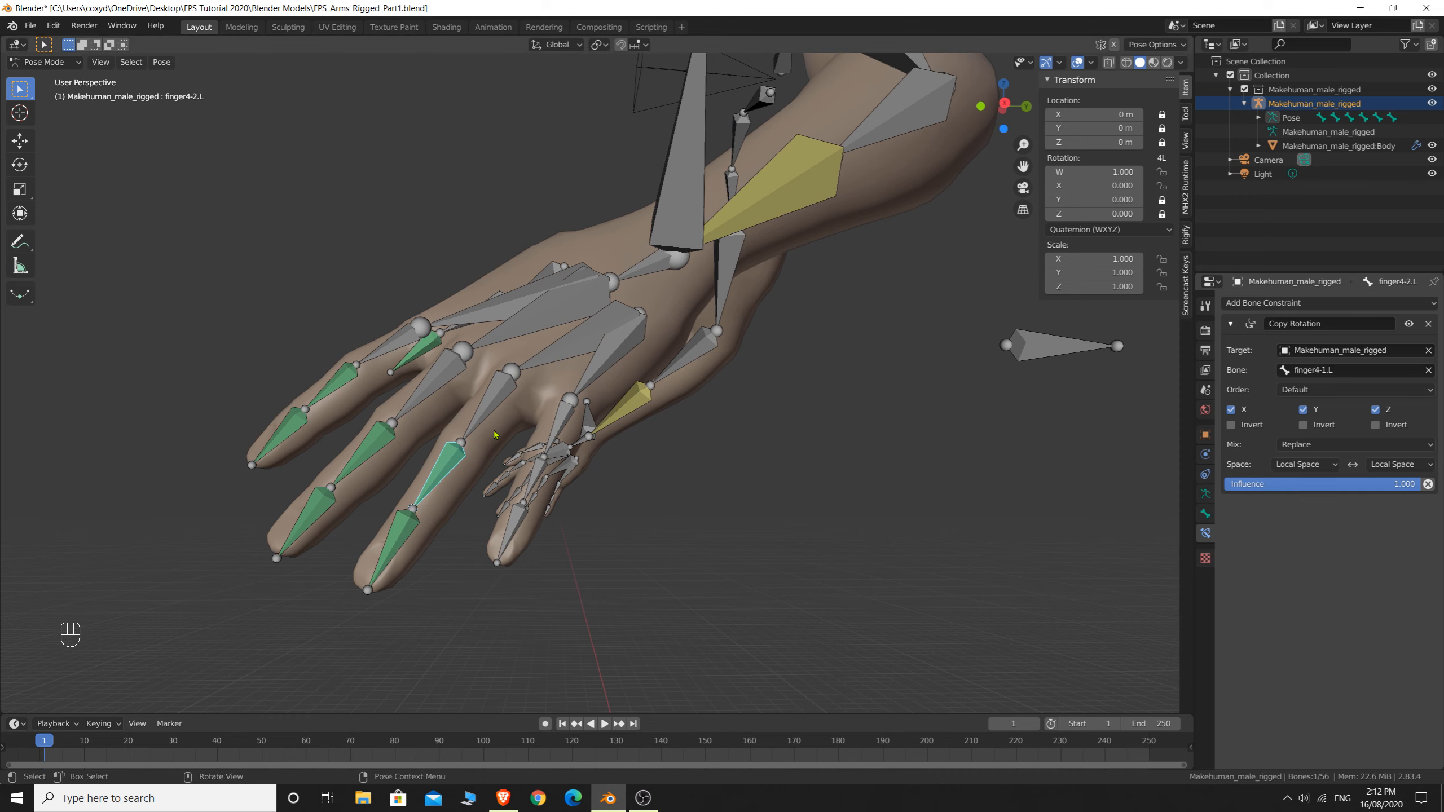
left_click(1426, 485)
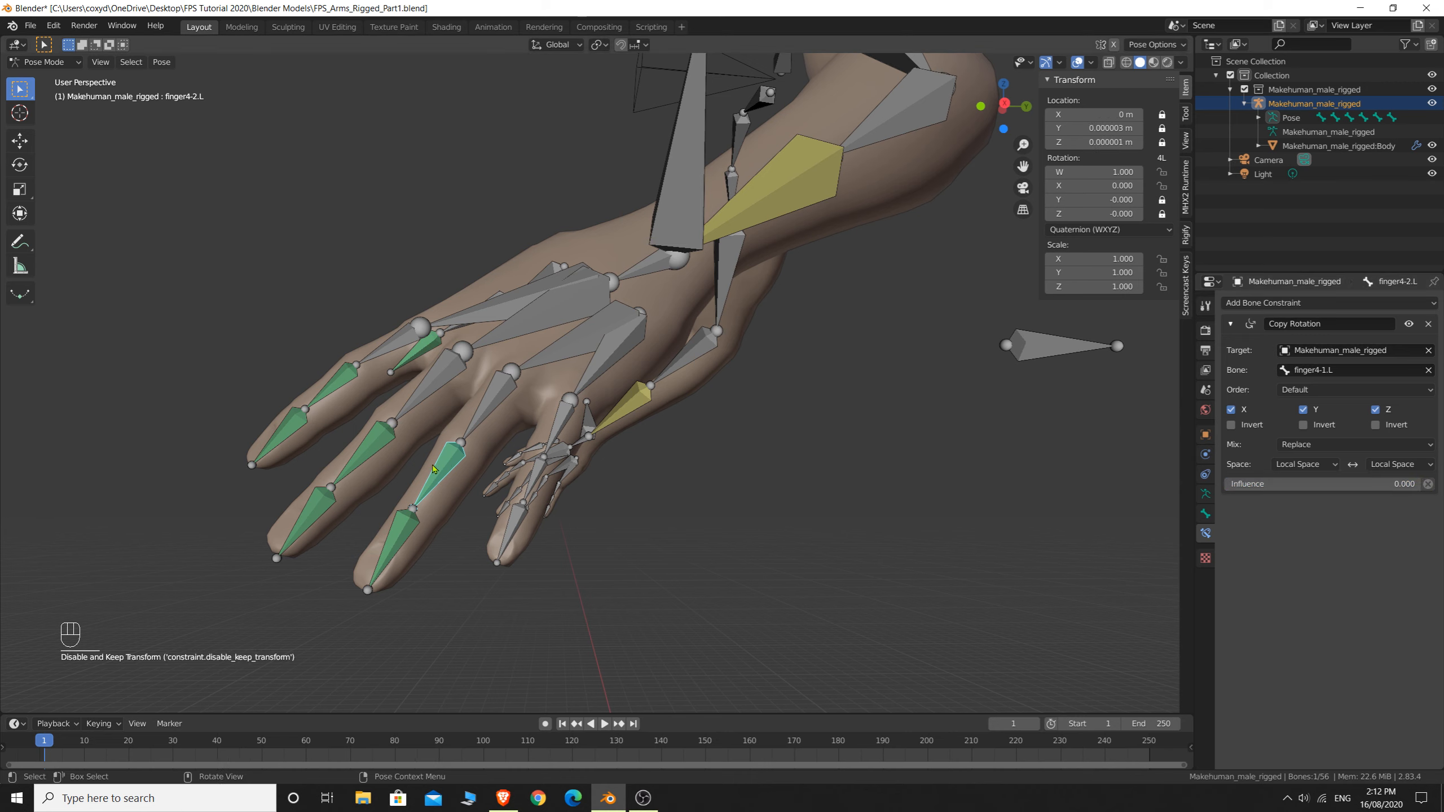
left_click(418, 505)
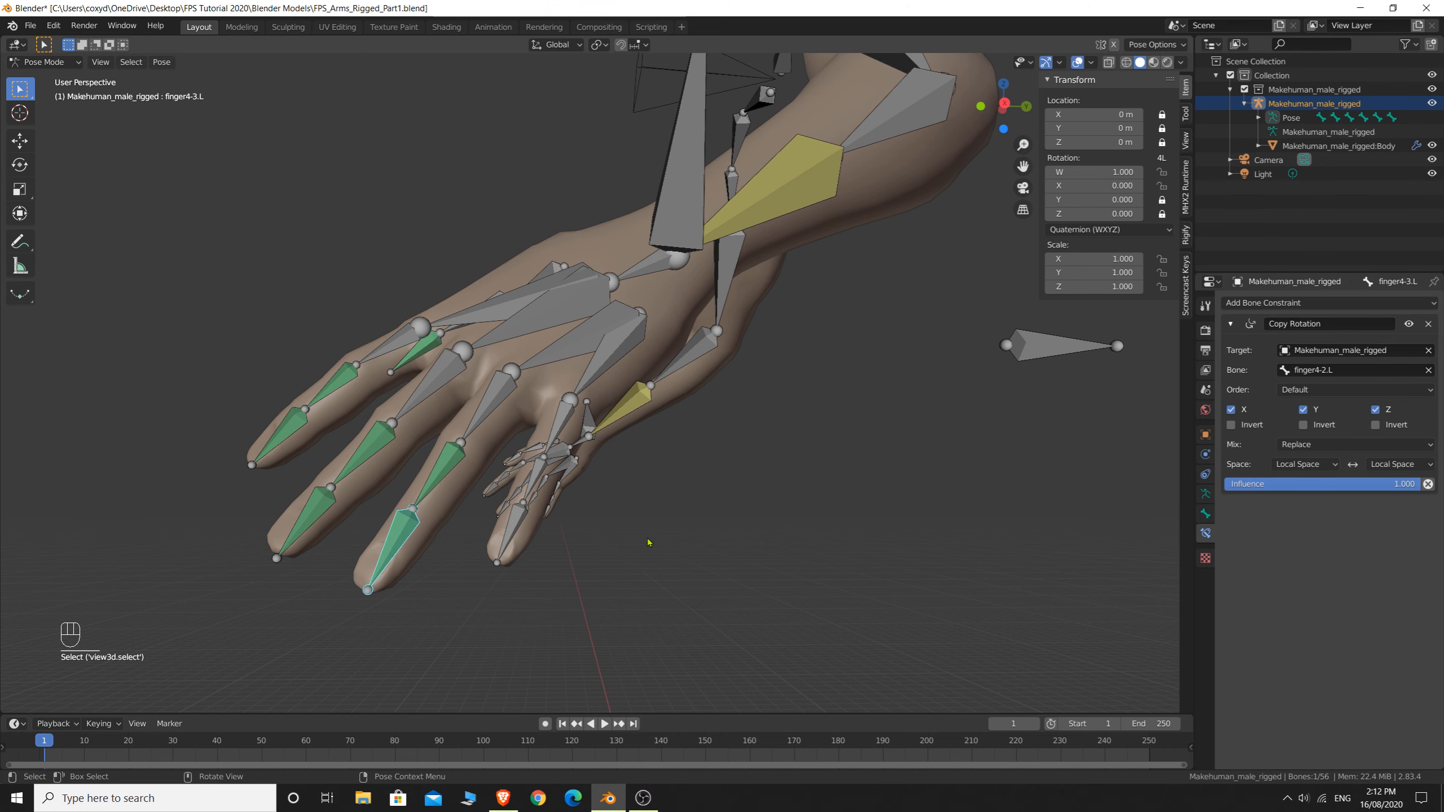
left_click(1428, 484)
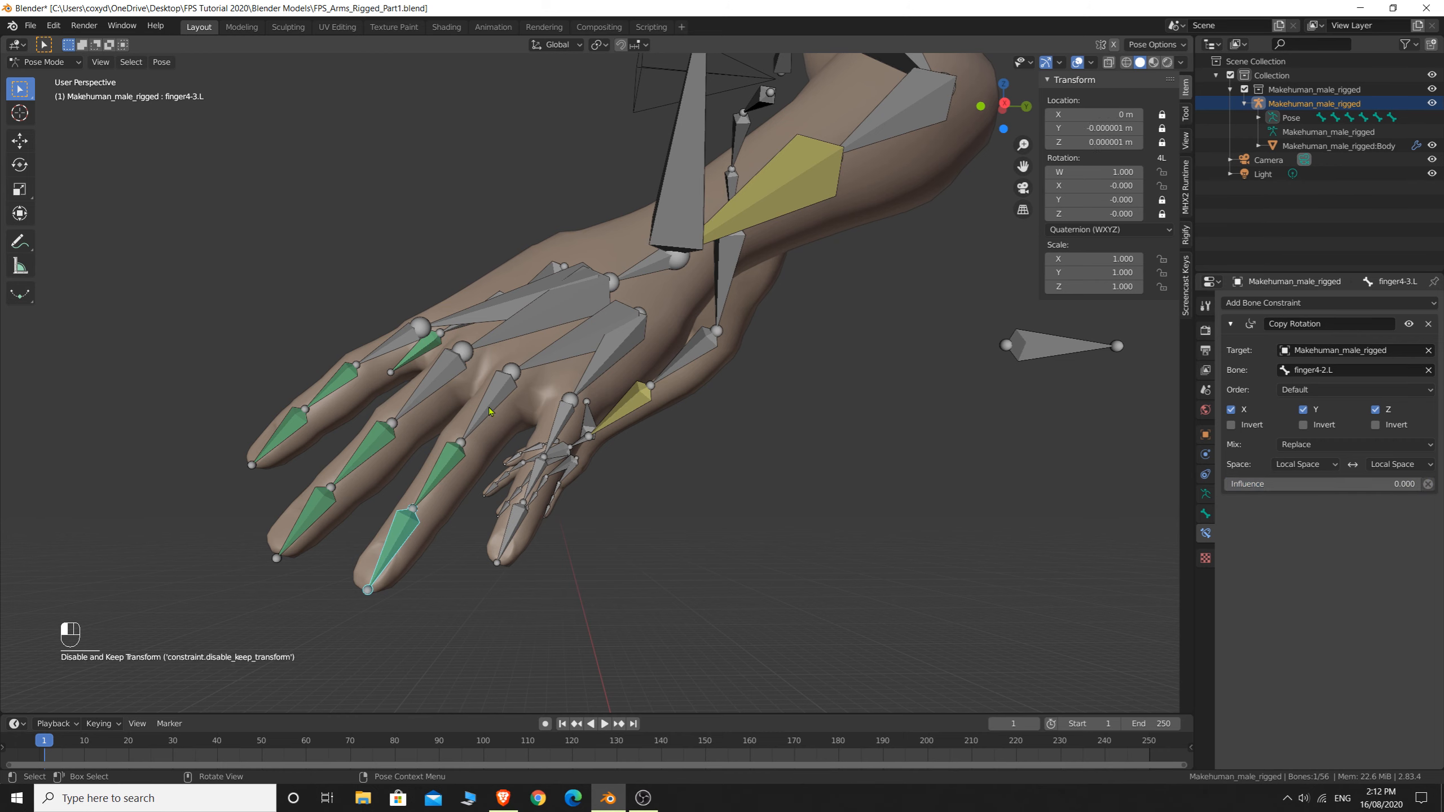
Test the finger's movement by rotating finger4-1.L with the two constraints disabled, then cancel the rotation
left_click(488, 437)
key("r")
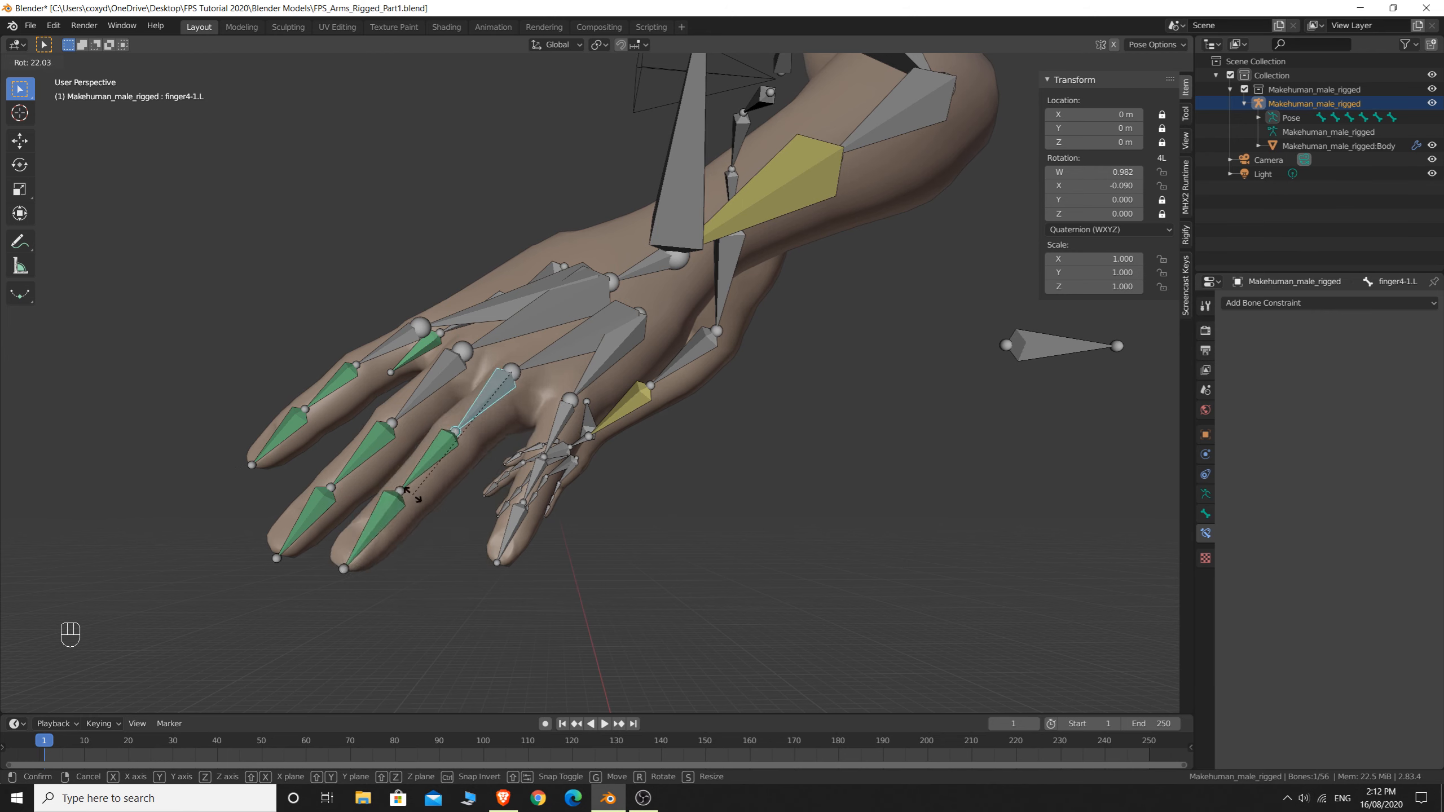
right_click(414, 488)
Set the Copy Rotation influence back to 1 on both finger4-2.L and finger4-3.L
left_click(449, 478)
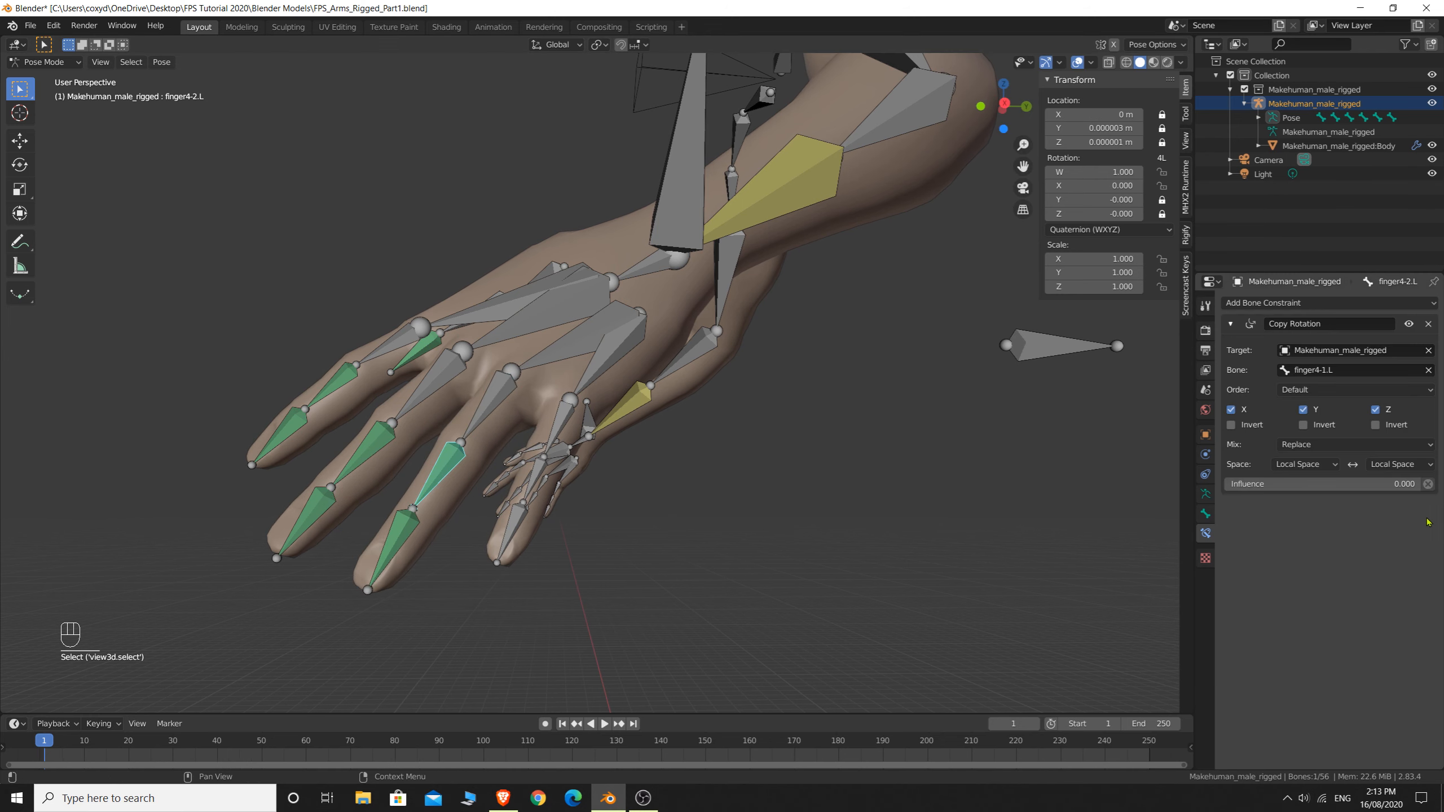
left_click(1368, 482)
type("1")
key("Return")
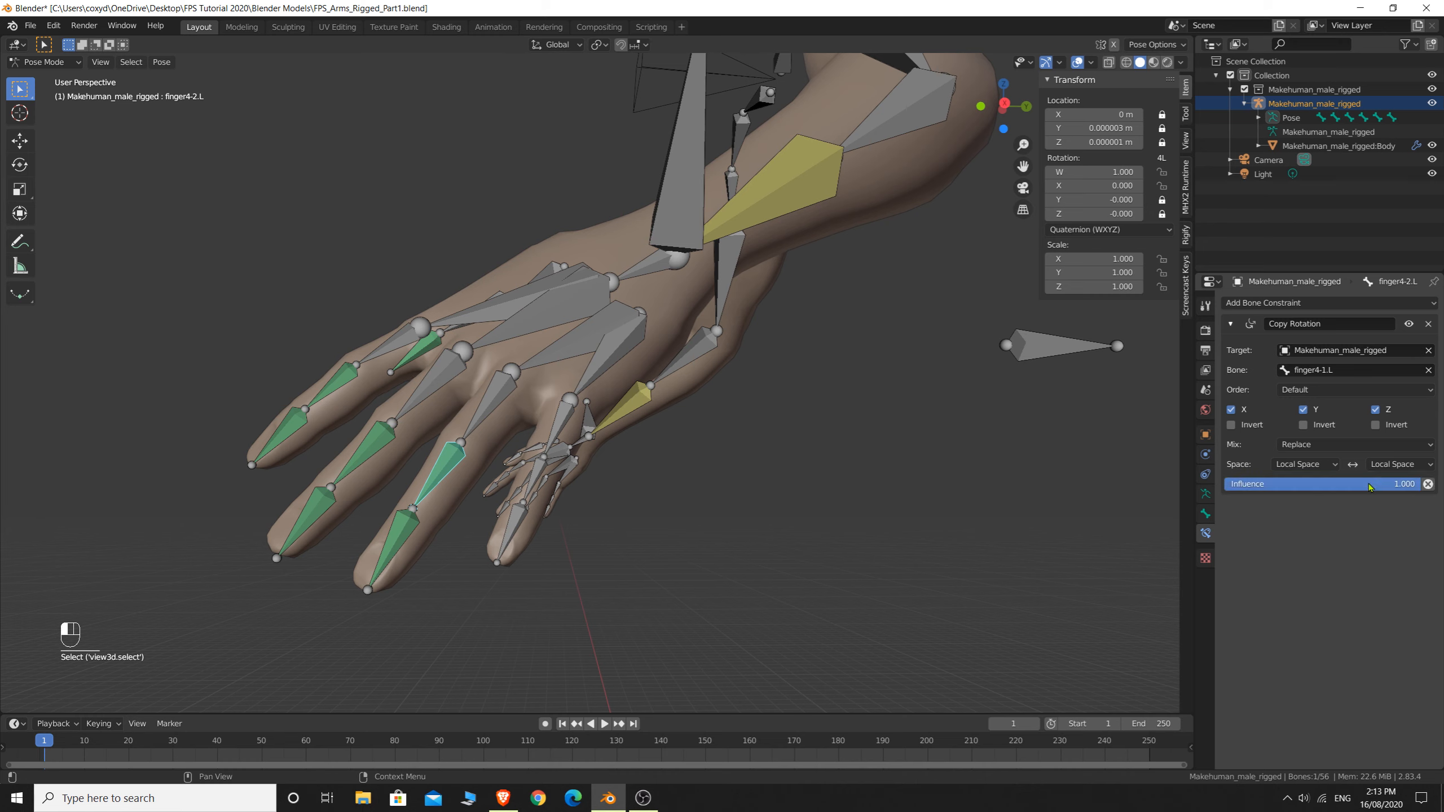
left_click(416, 546)
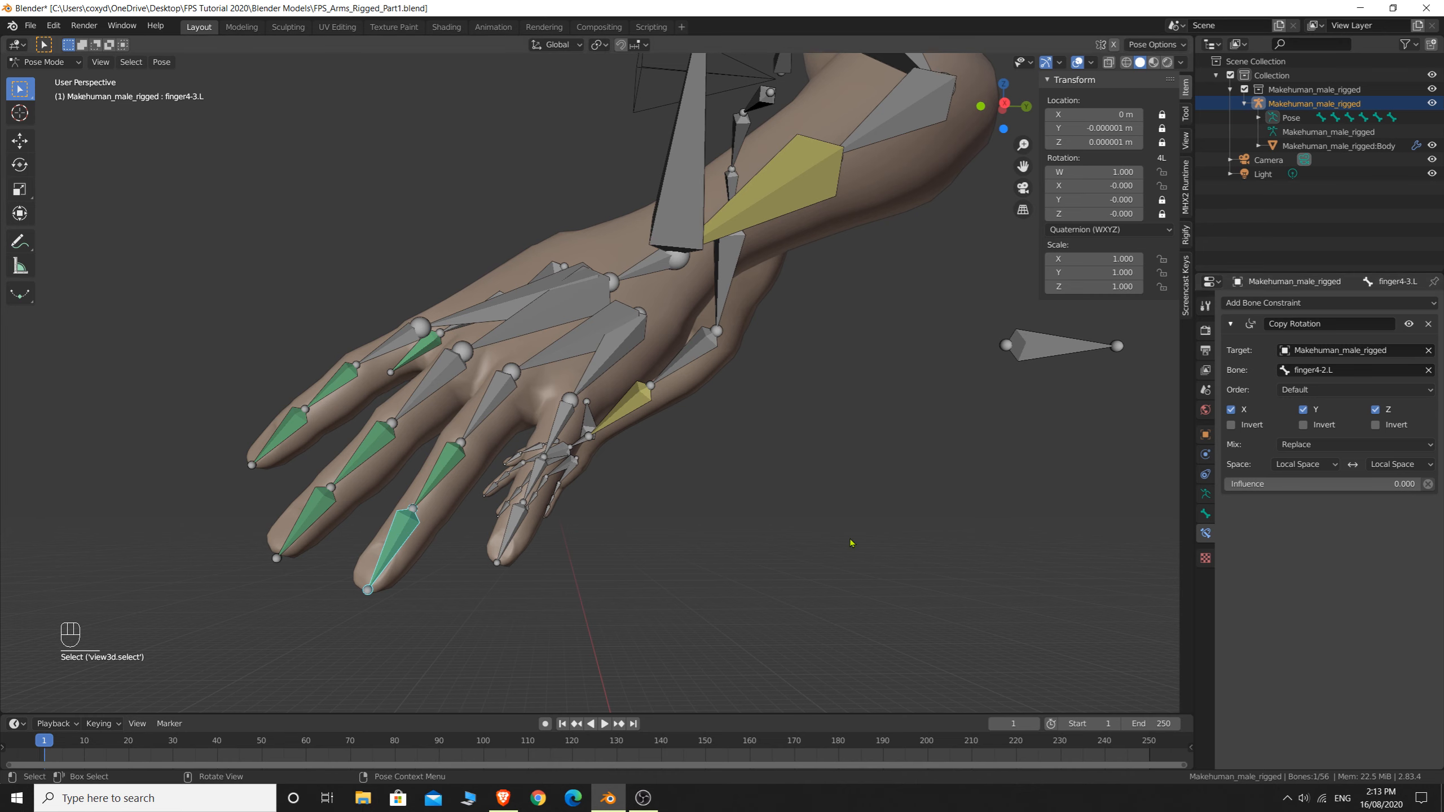
left_click(1346, 484)
type("1")
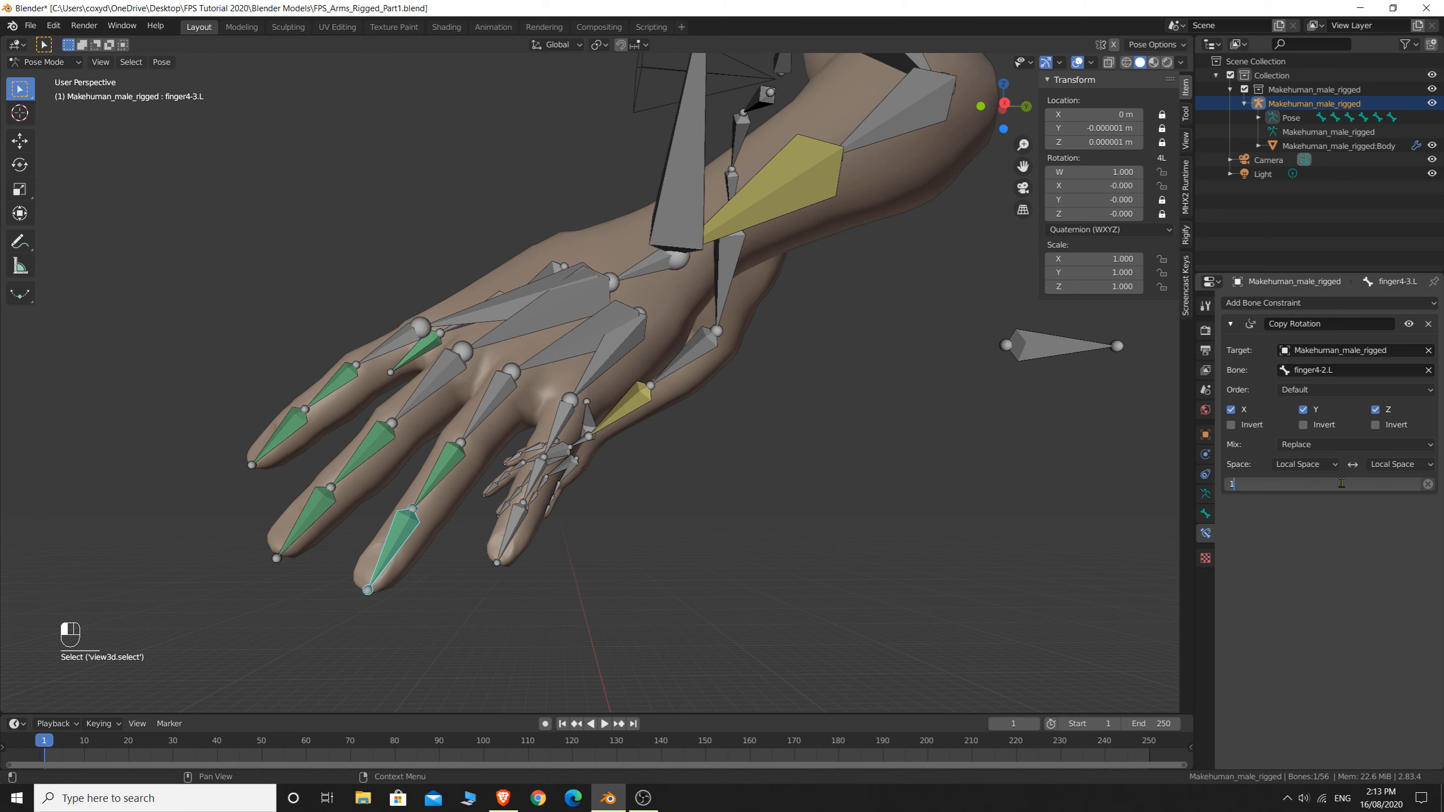
key("Return")
Lock the Y and Z rotation of finger5-1.L, finger5-2.L and finger5-3.L
middle_click_drag(654, 267, 707, 281)
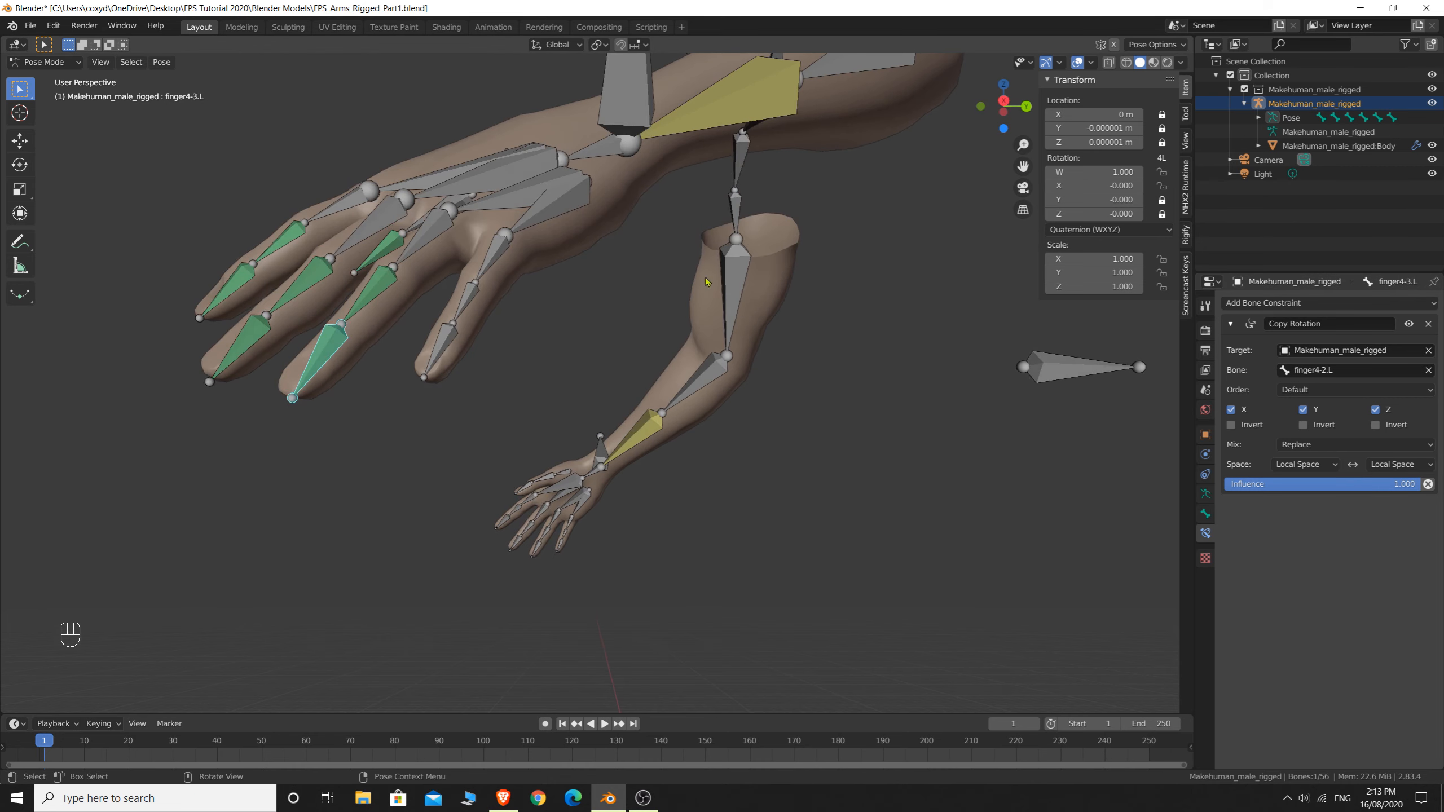
left_click(495, 255)
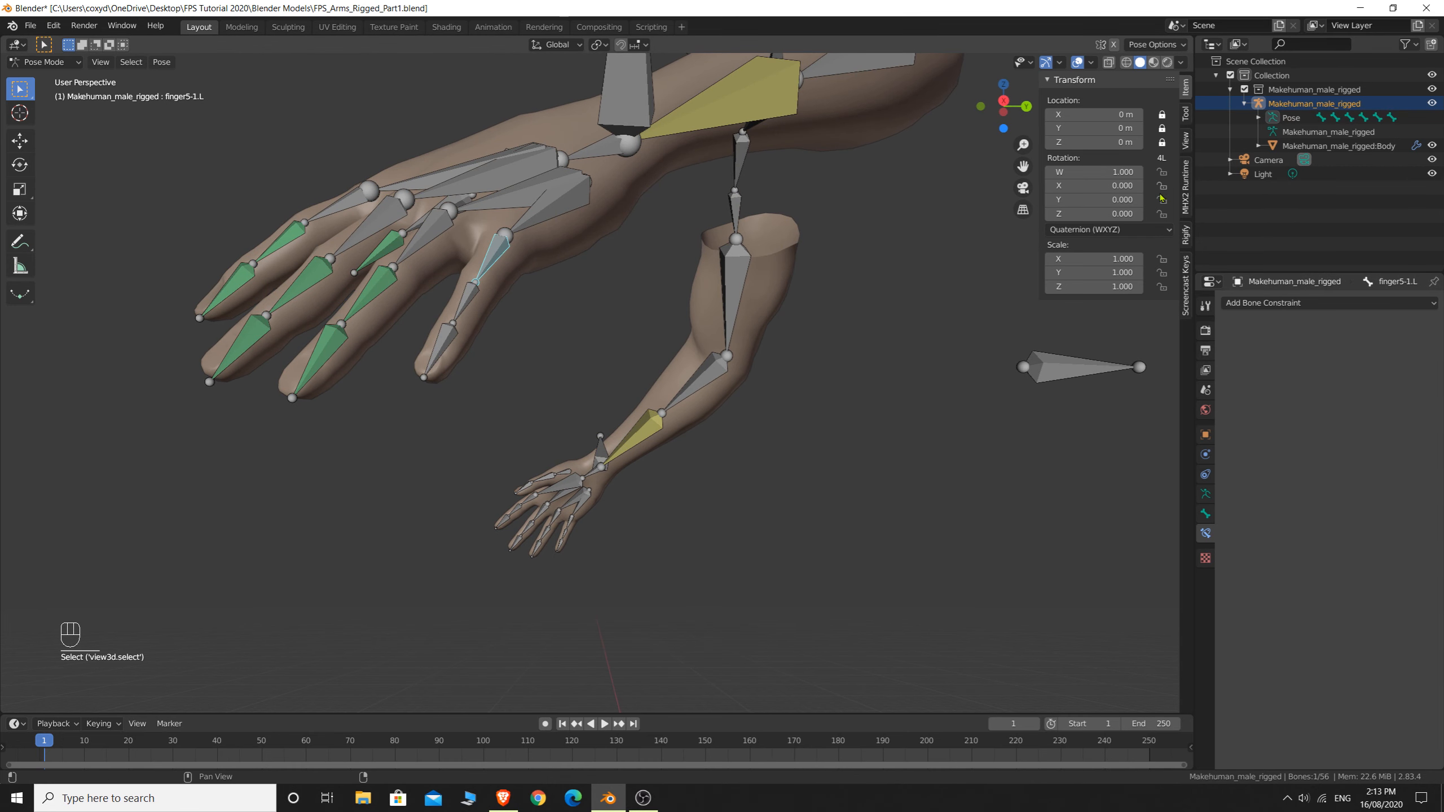
left_click(1162, 213)
left_click(466, 301)
left_click(1162, 201)
left_click(1163, 214)
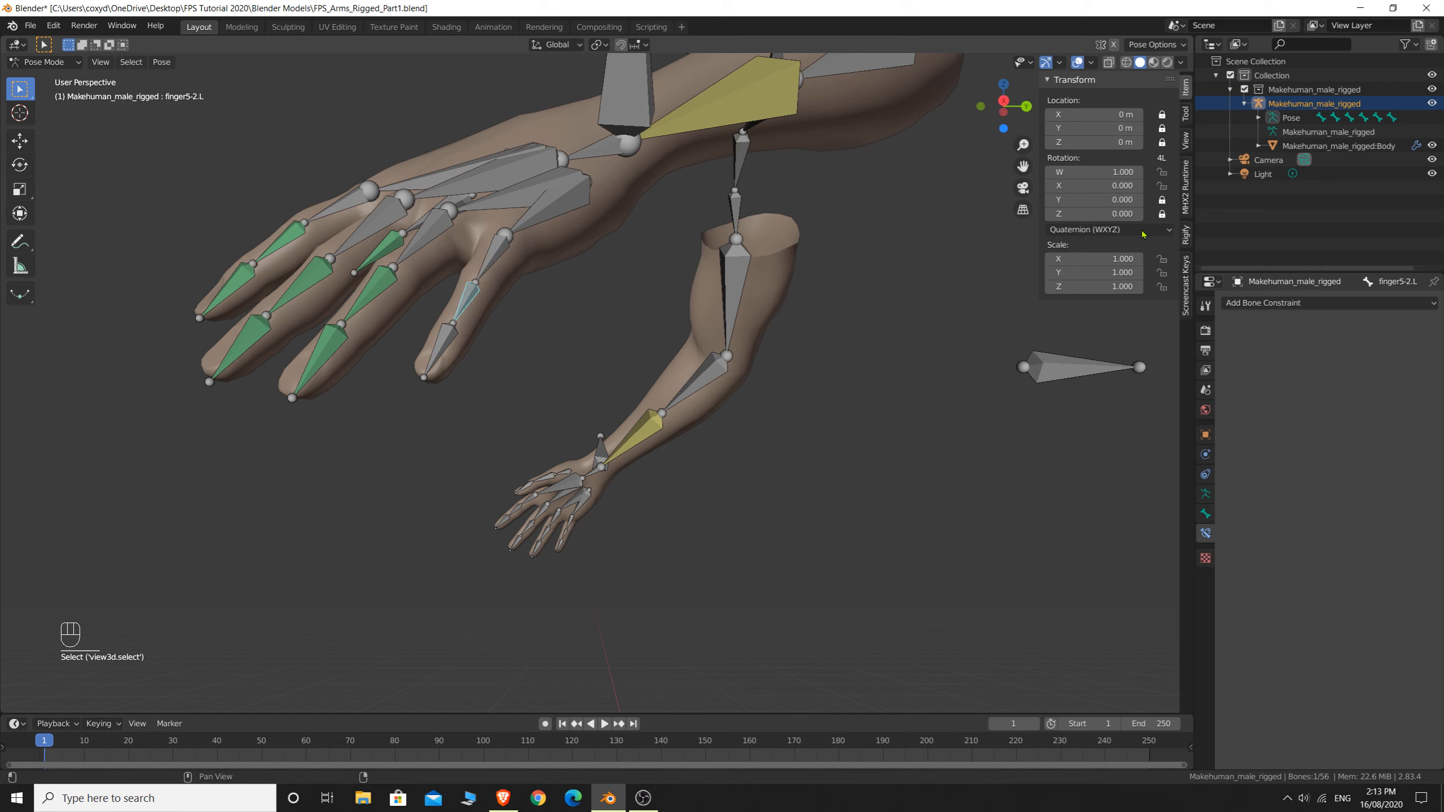
left_click(435, 358)
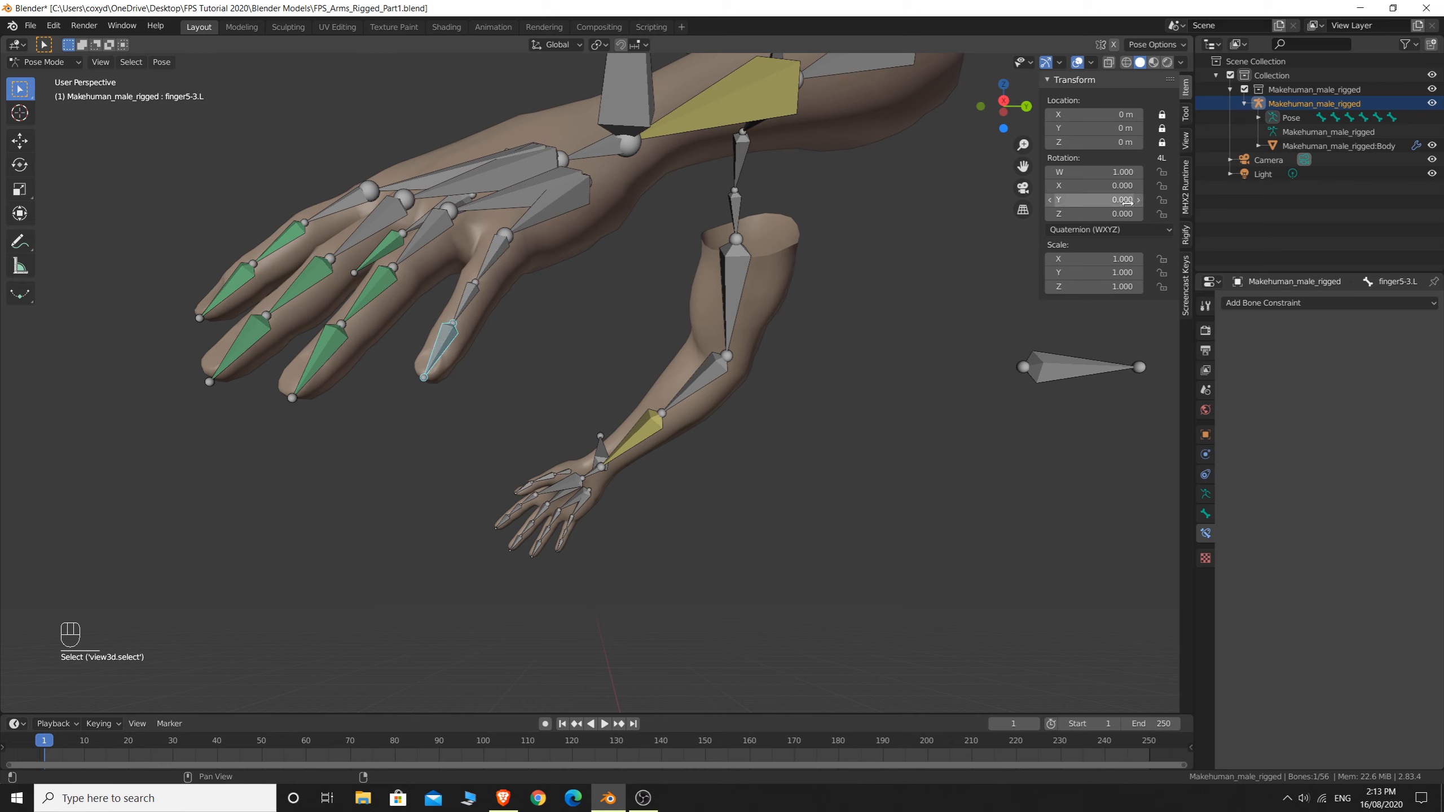
left_click(1162, 214)
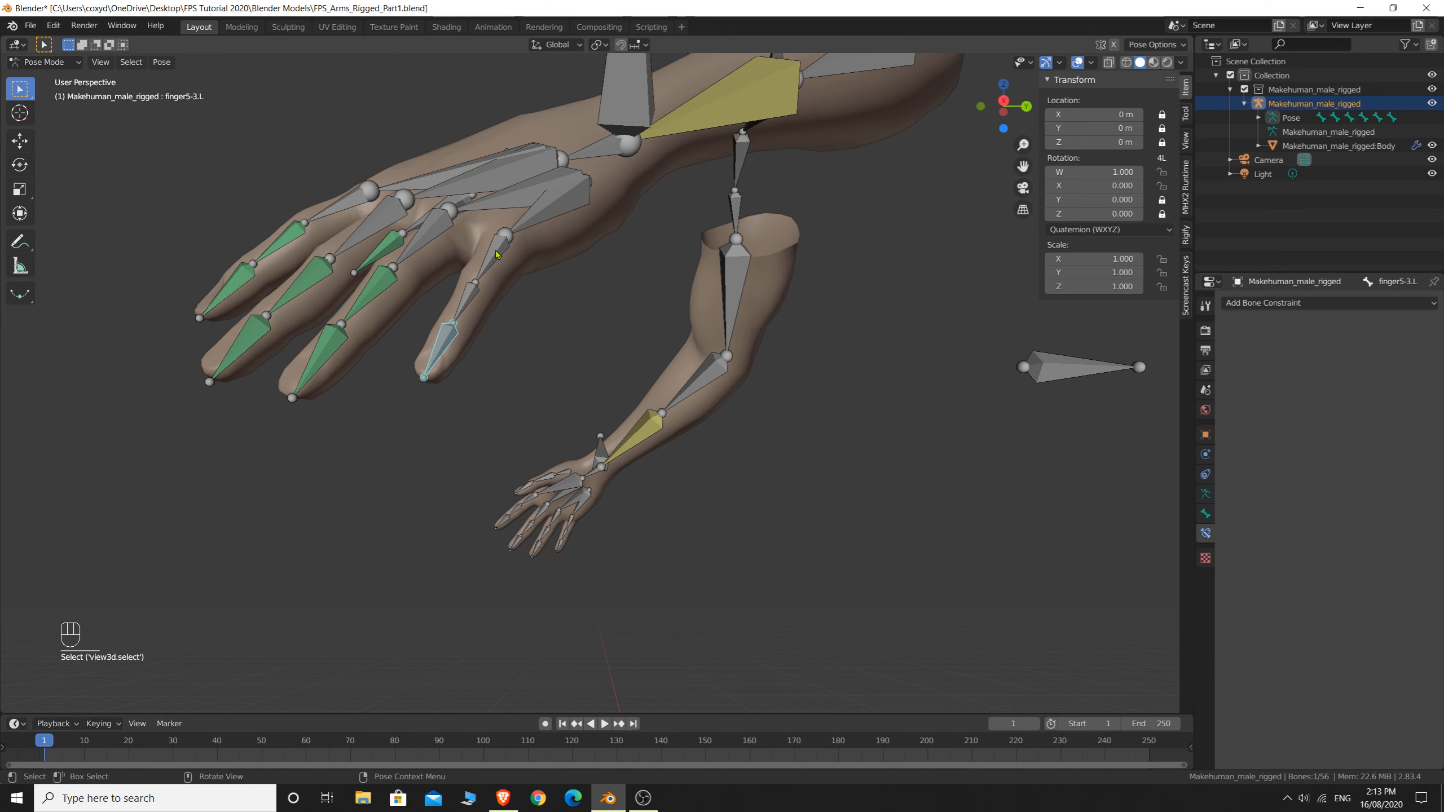
Add a Copy Rotation constraint to finger5-2.L targeting finger5-1.L, with both target and owner space set to Local Space
left_click(472, 267)
left_click(470, 292, "shift")
key("shift+ctrl+c")
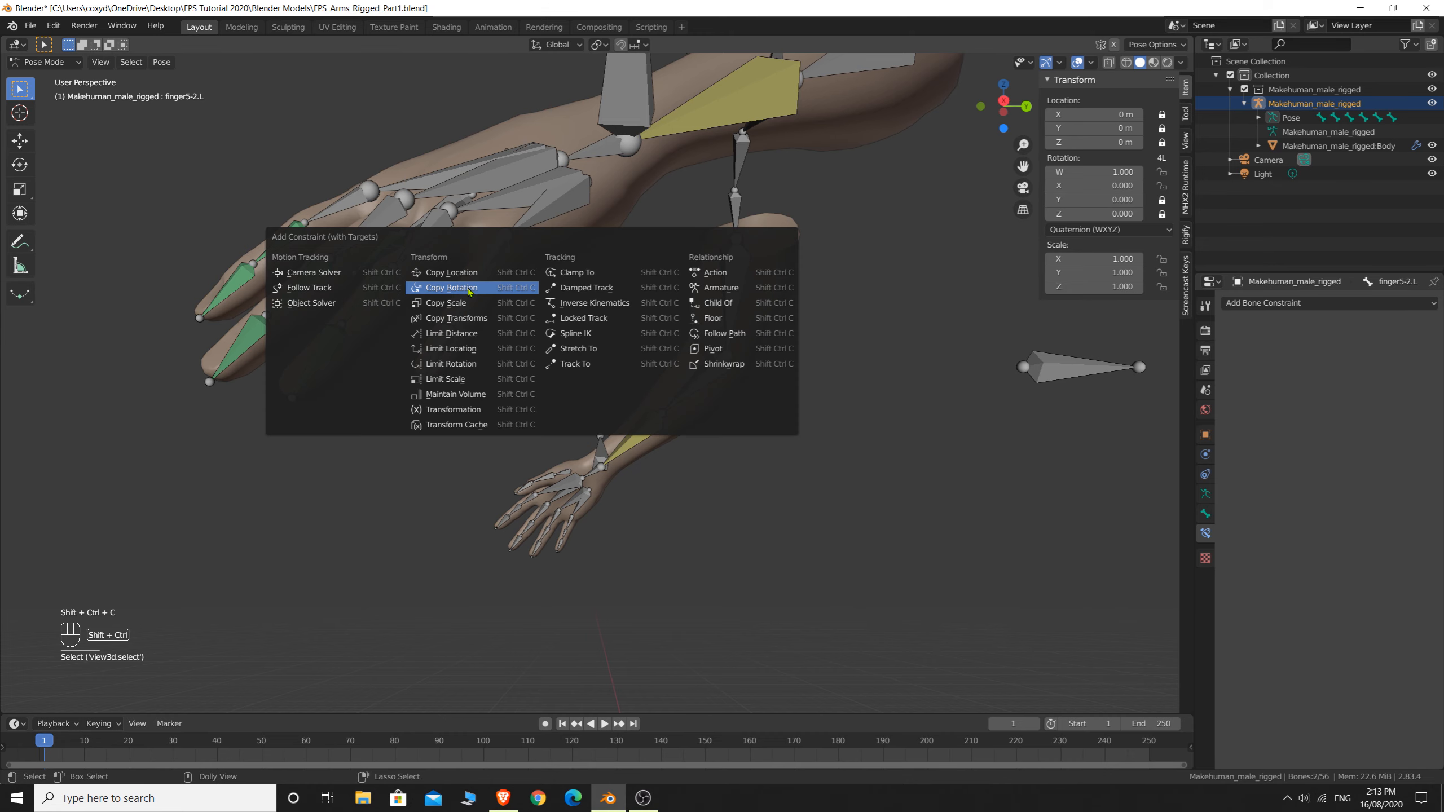
left_click(468, 289)
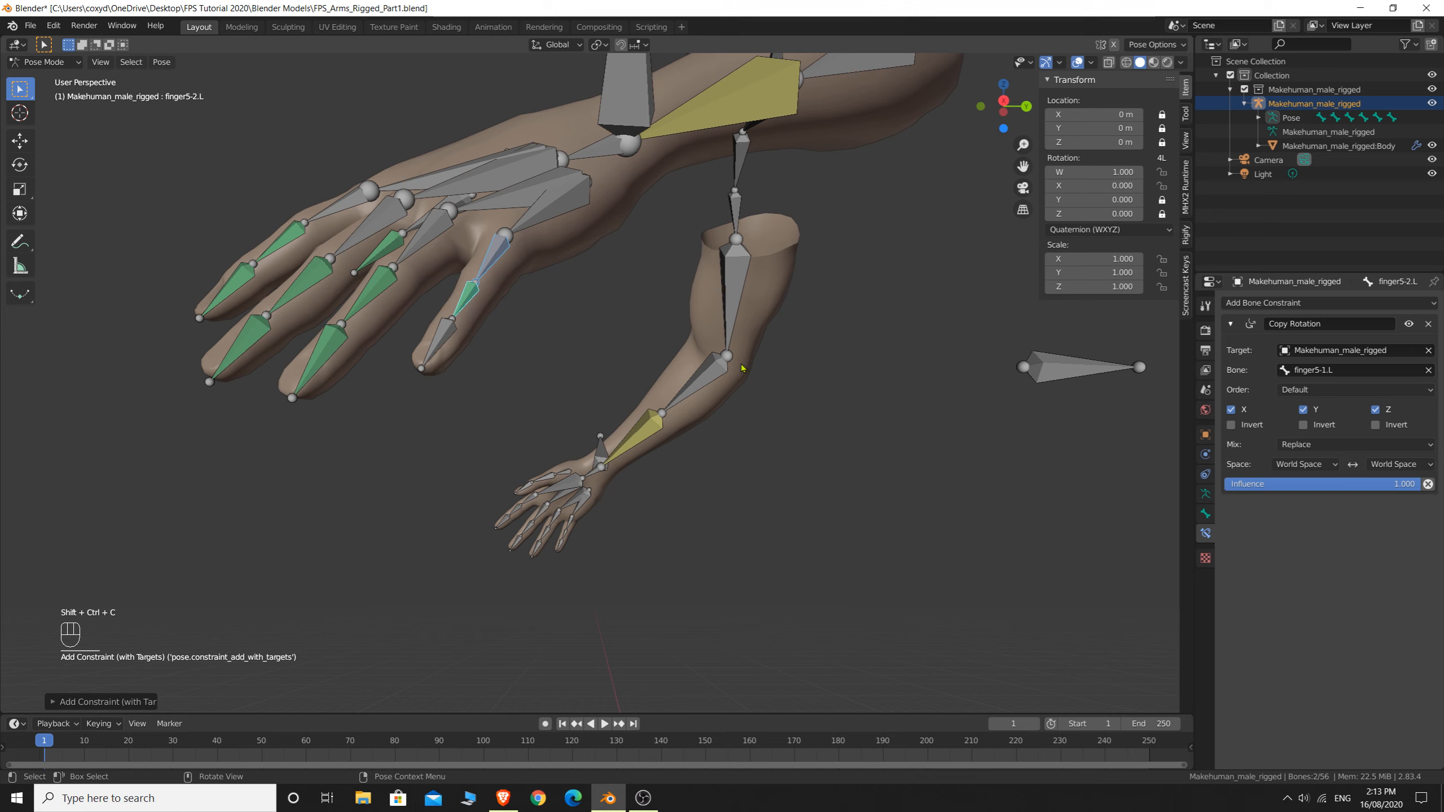
left_click(1303, 465)
left_click(1269, 526)
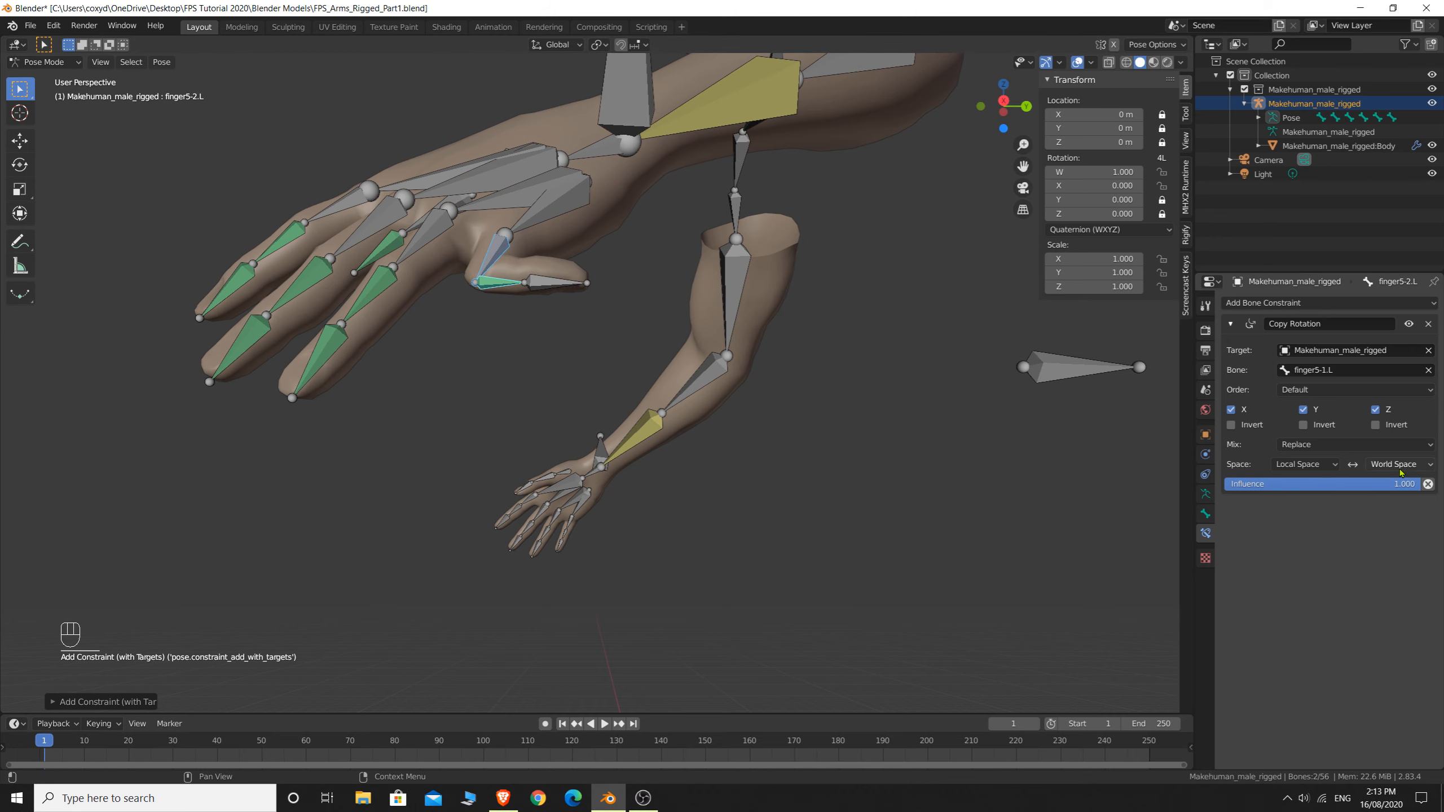
left_click(1400, 464)
left_click(1383, 527)
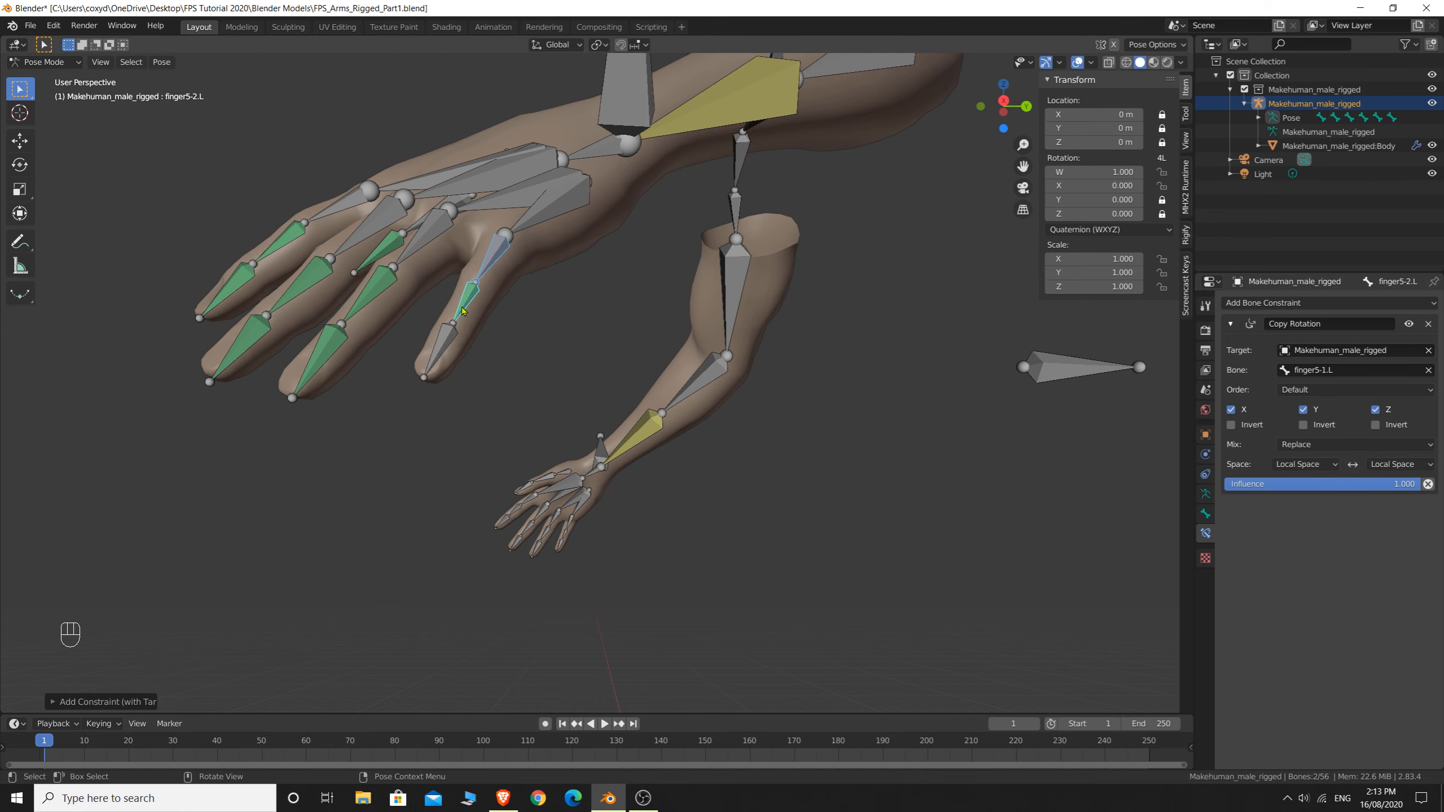
Add a Copy Rotation constraint to finger5-3.L targeting finger5-2.L, with both target and owner space set to Local Space
left_click(449, 345, "shift")
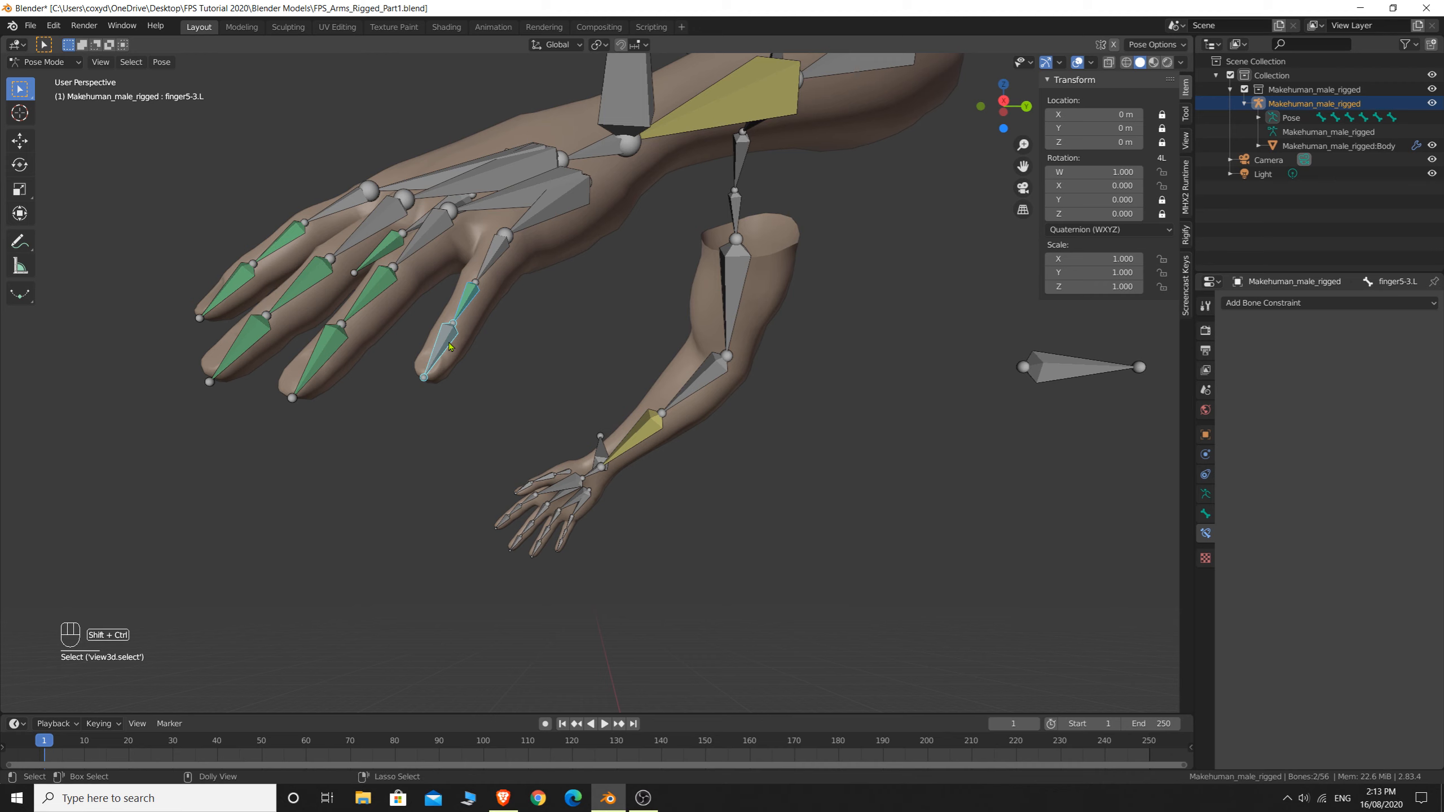
key("shift+ctrl+c")
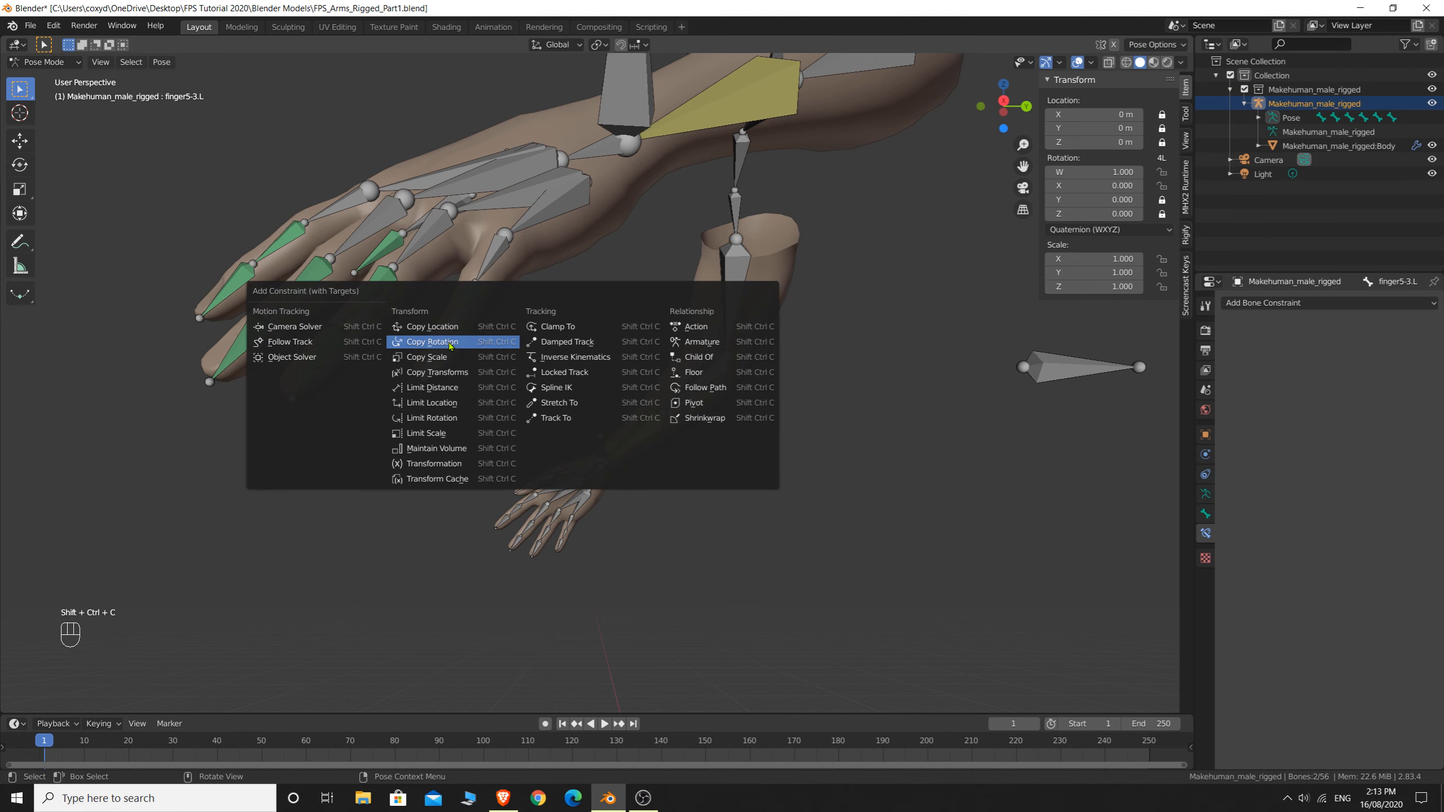
left_click(449, 343)
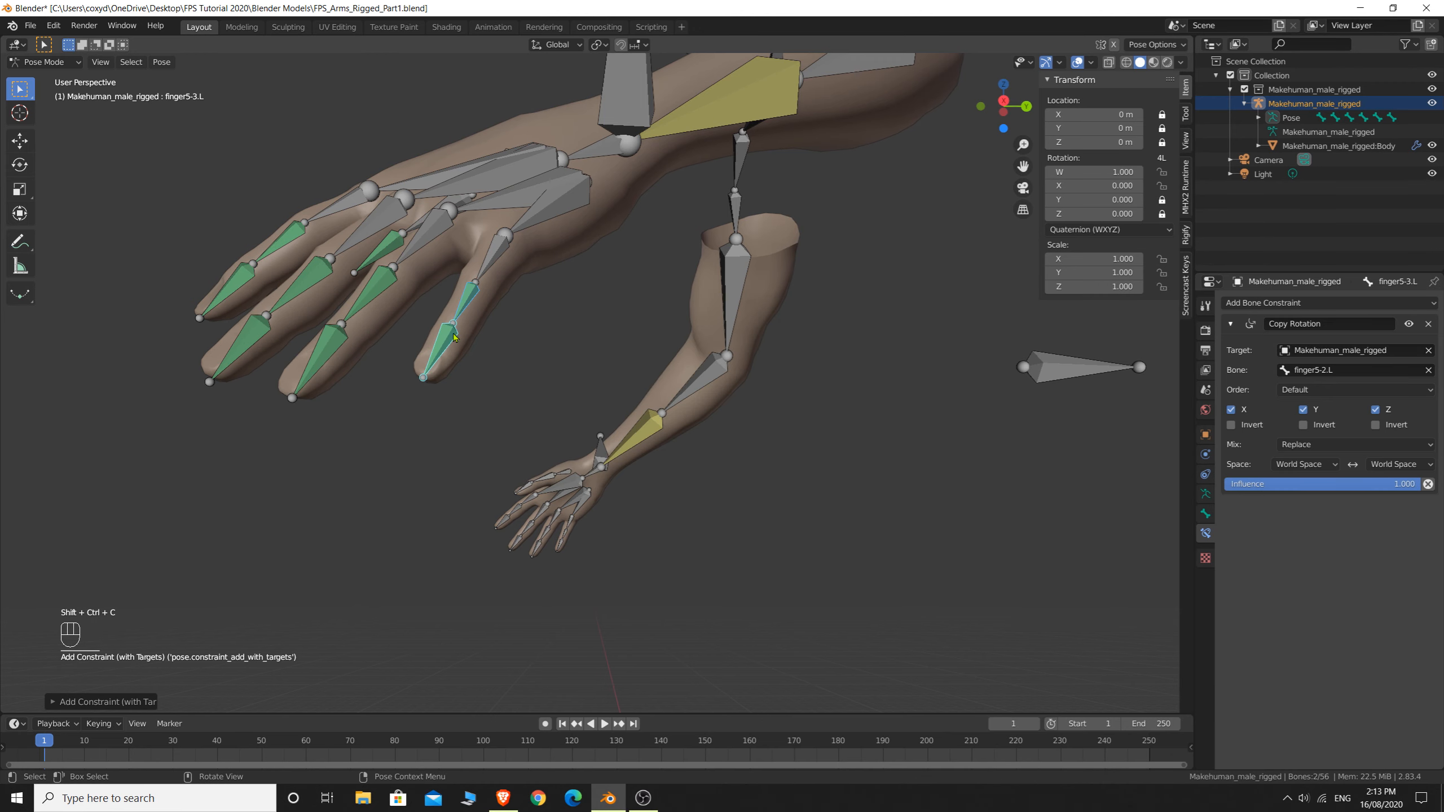
middle_click_drag(461, 312, 442, 394)
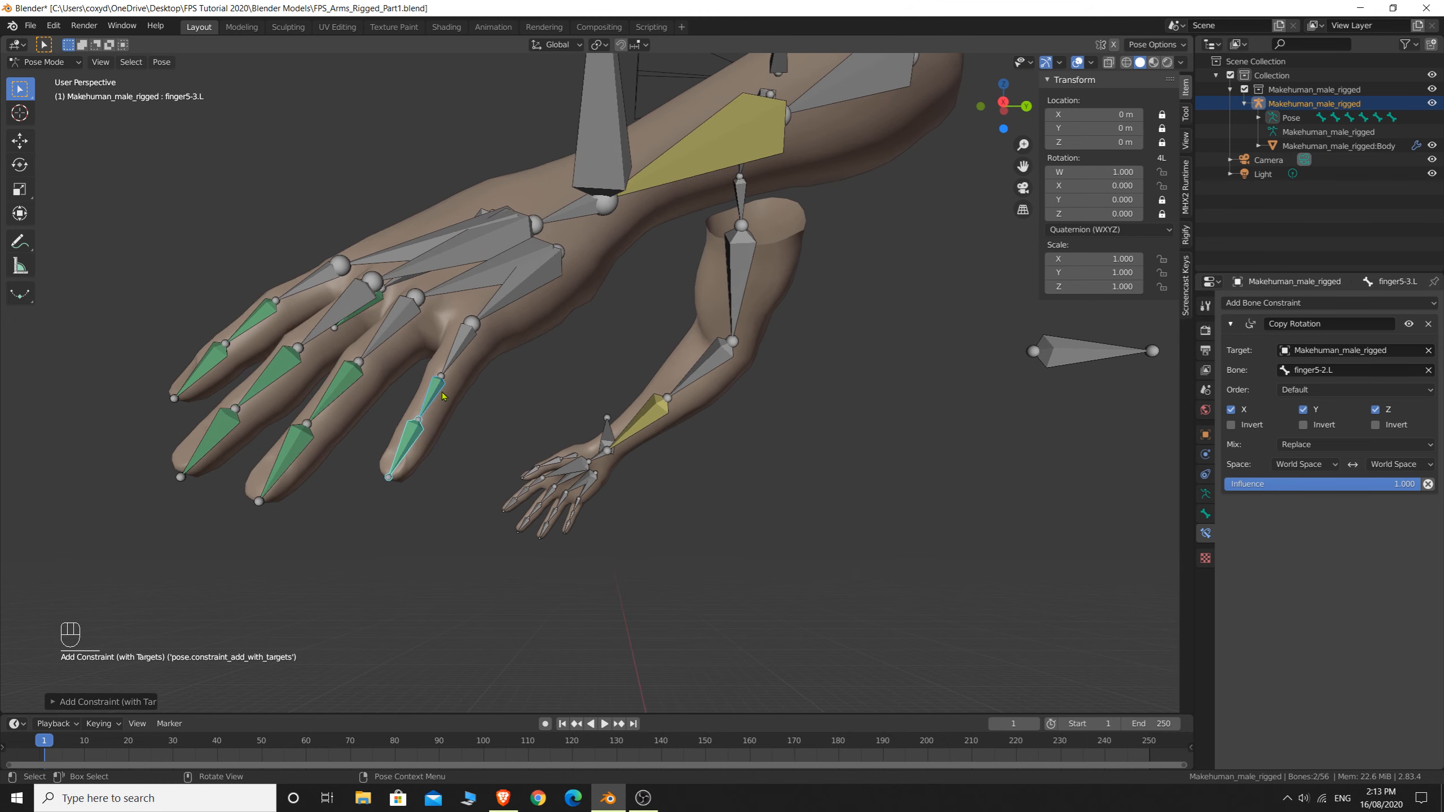
left_click(442, 394)
left_click(402, 455)
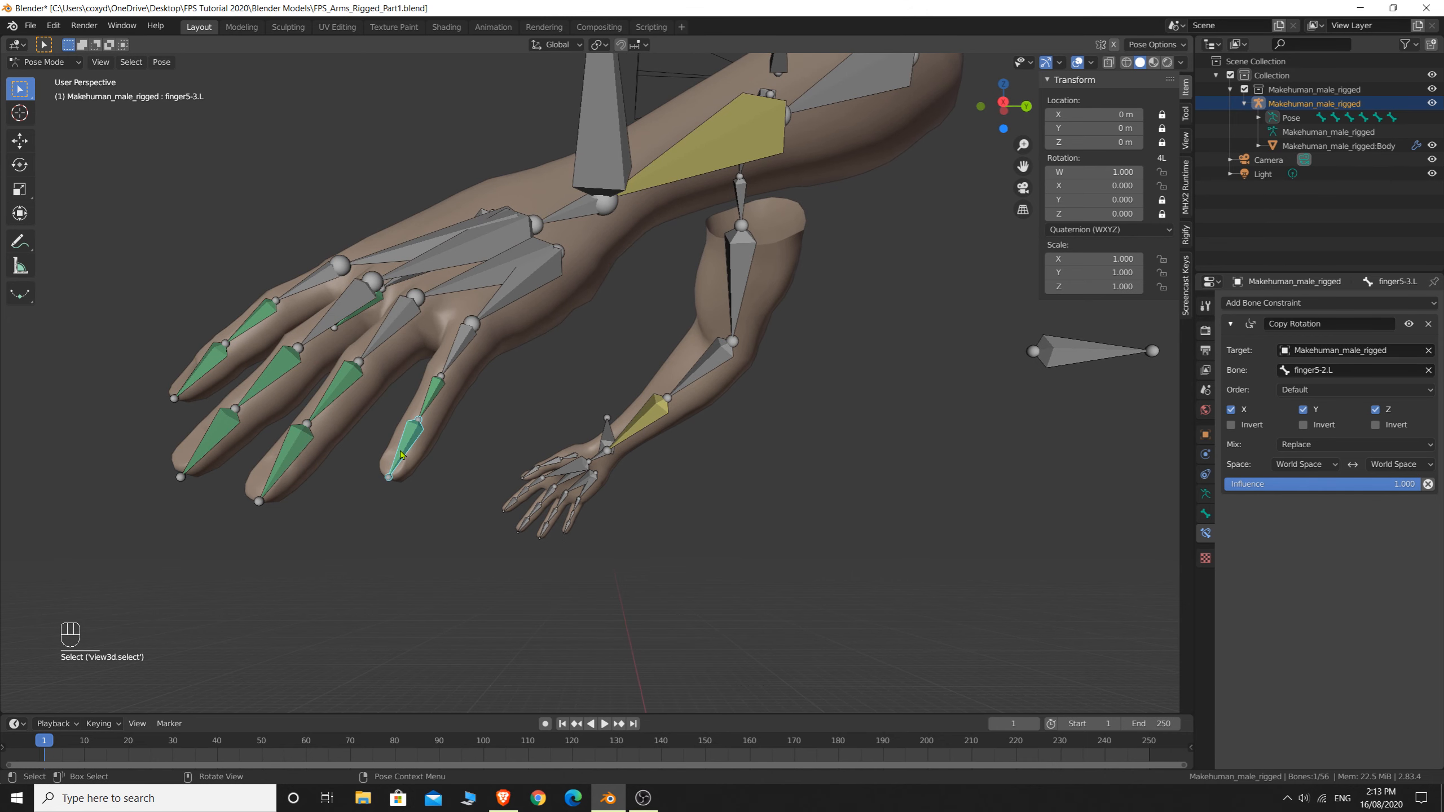
left_click(1284, 466)
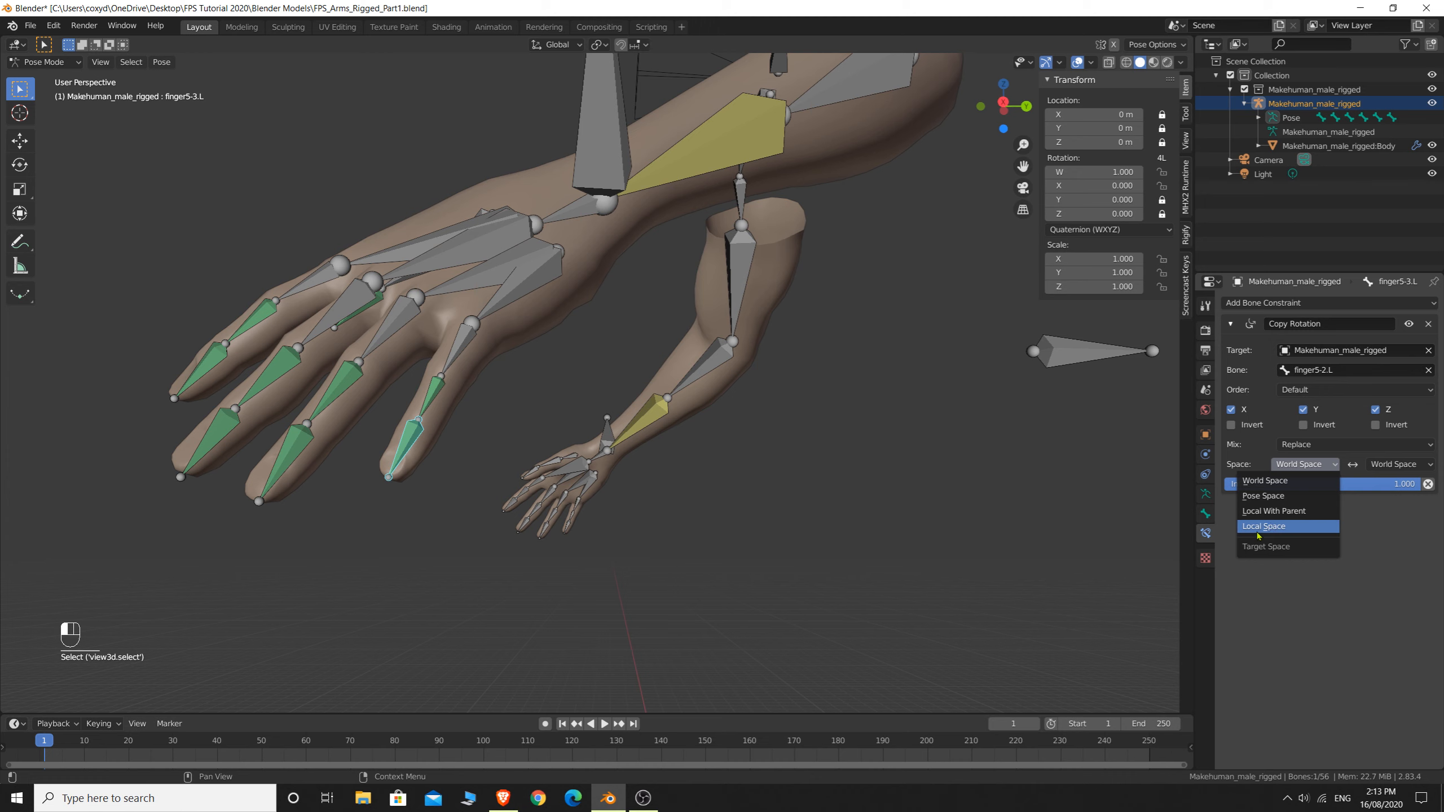
left_click(1258, 526)
left_click(1400, 464)
left_click(1382, 527)
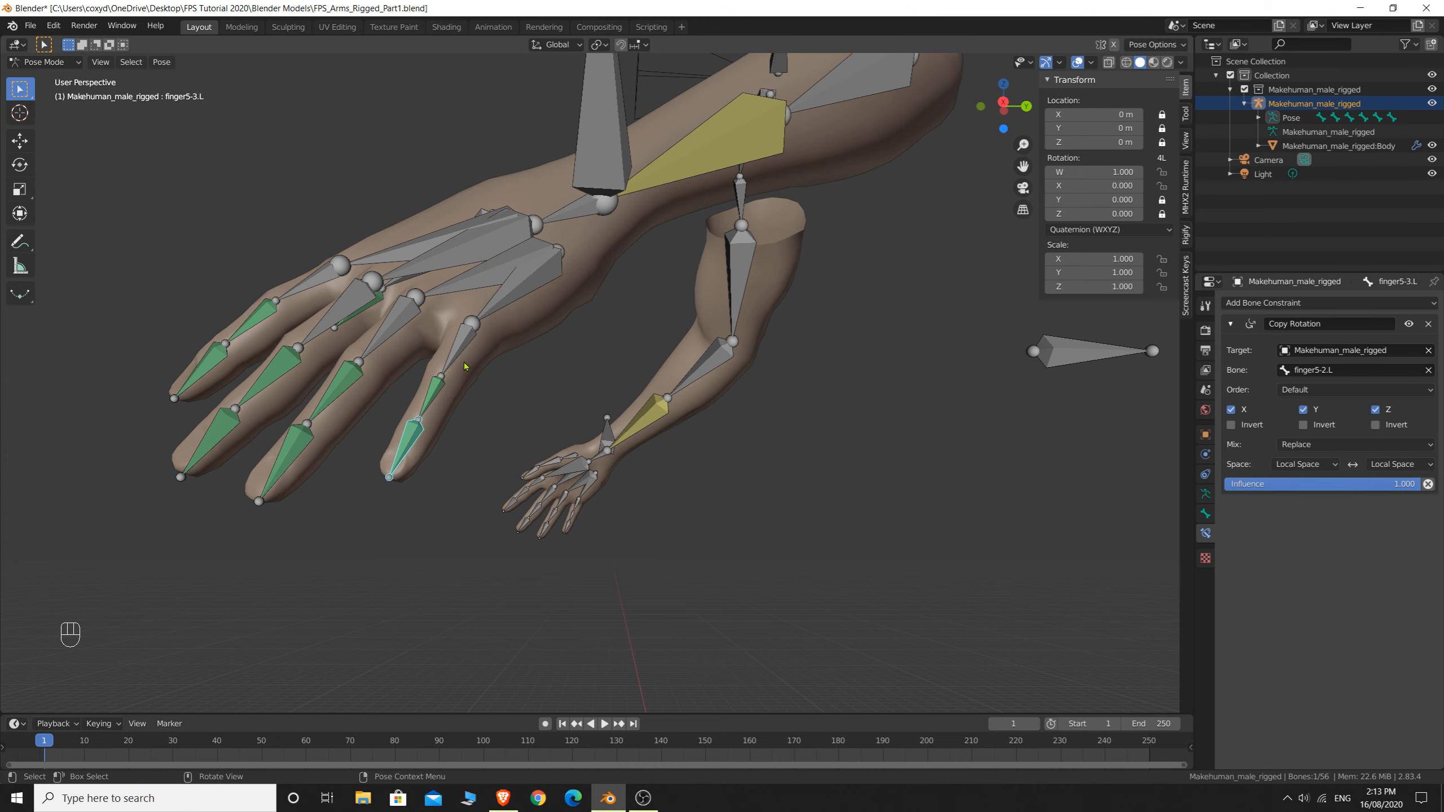
Check the Copy Rotation settings on finger5-2.L and finger5-3.L, and inspect the constrained fingers of the hand
left_click(452, 384)
left_click(419, 428)
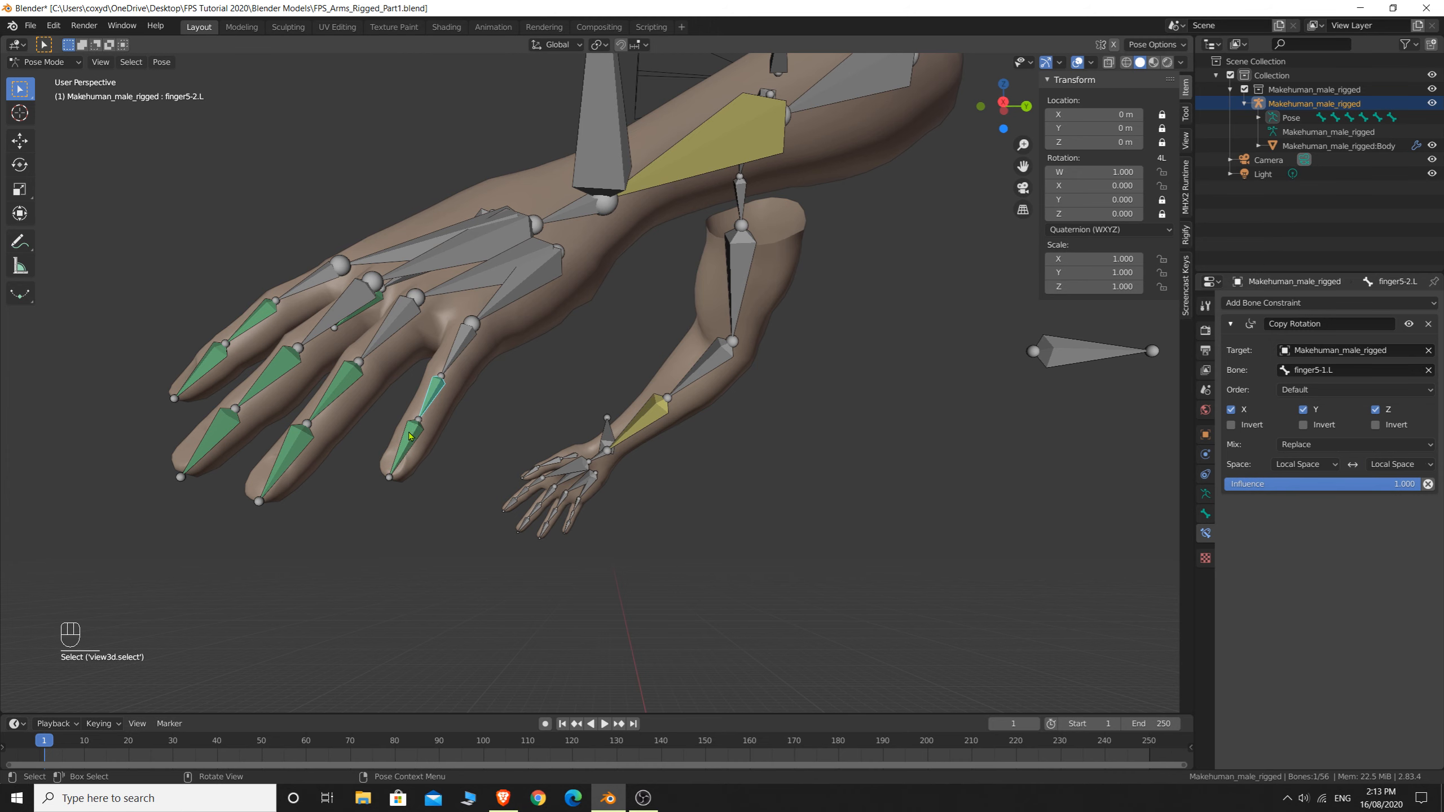
left_click(410, 435)
middle_click_drag(500, 410, 597, 357)
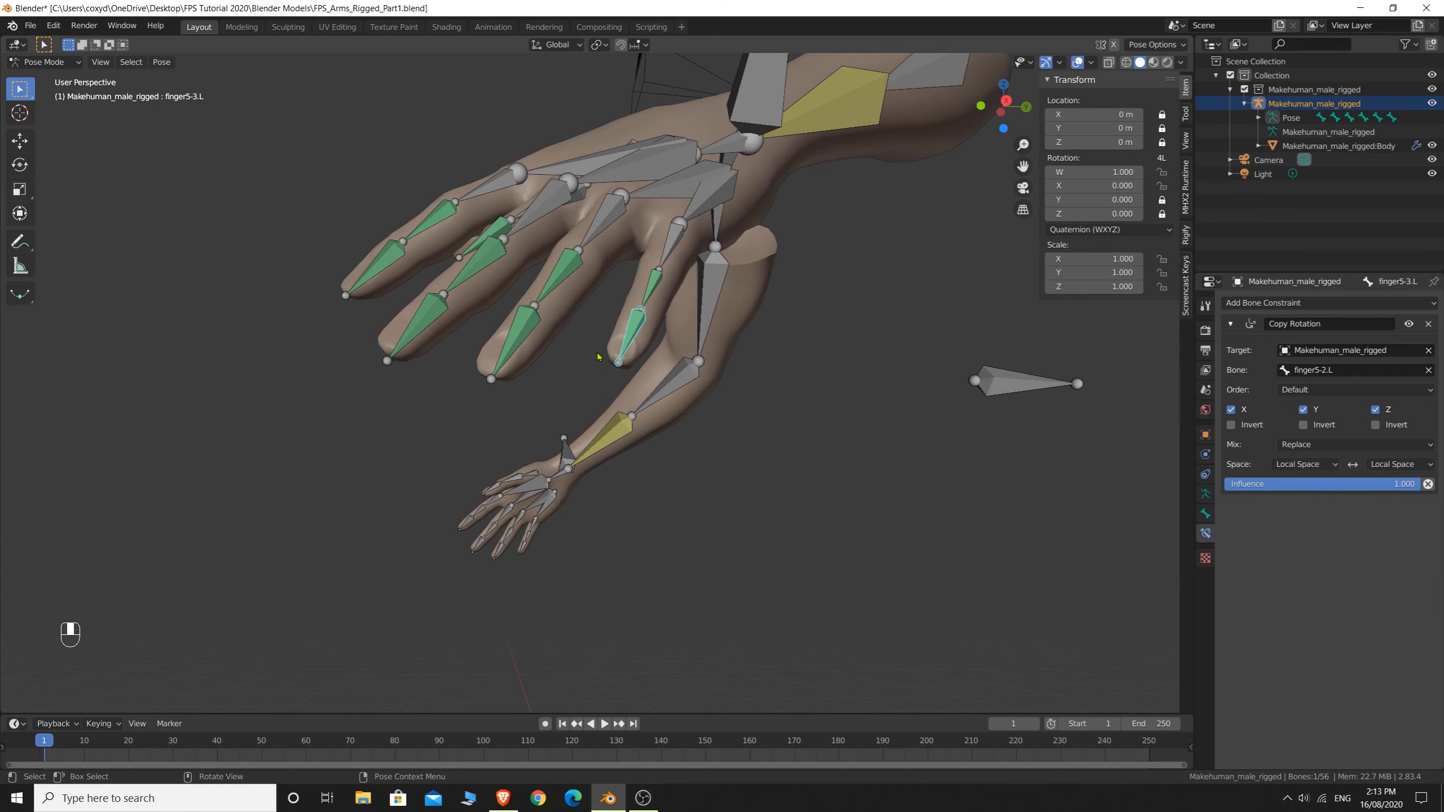
Test the curl of the ring and little fingers on the left hand by trial-rotating finger4-1.L and finger5-1.L
left_click(599, 218)
key("r")
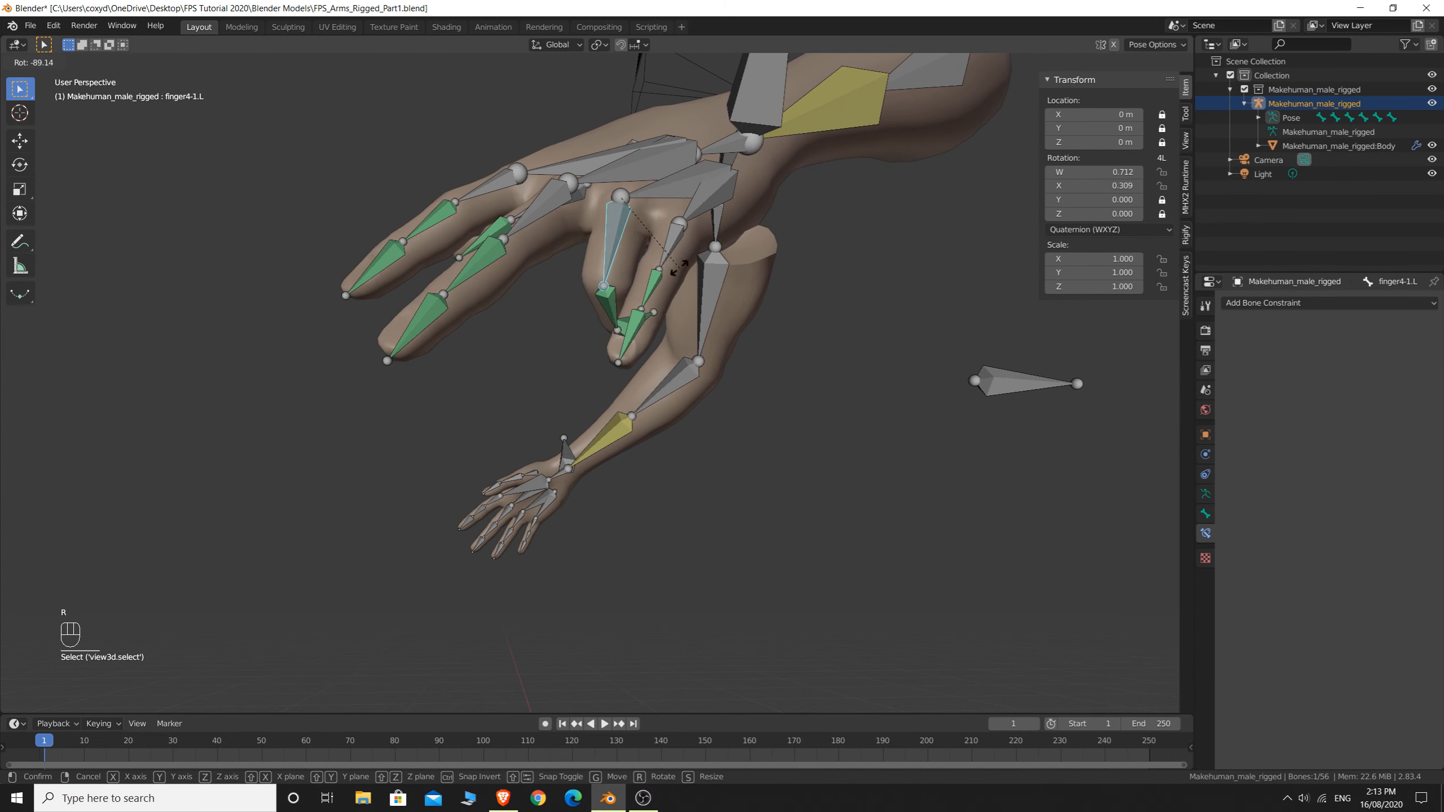
right_click(543, 308)
left_click(672, 245)
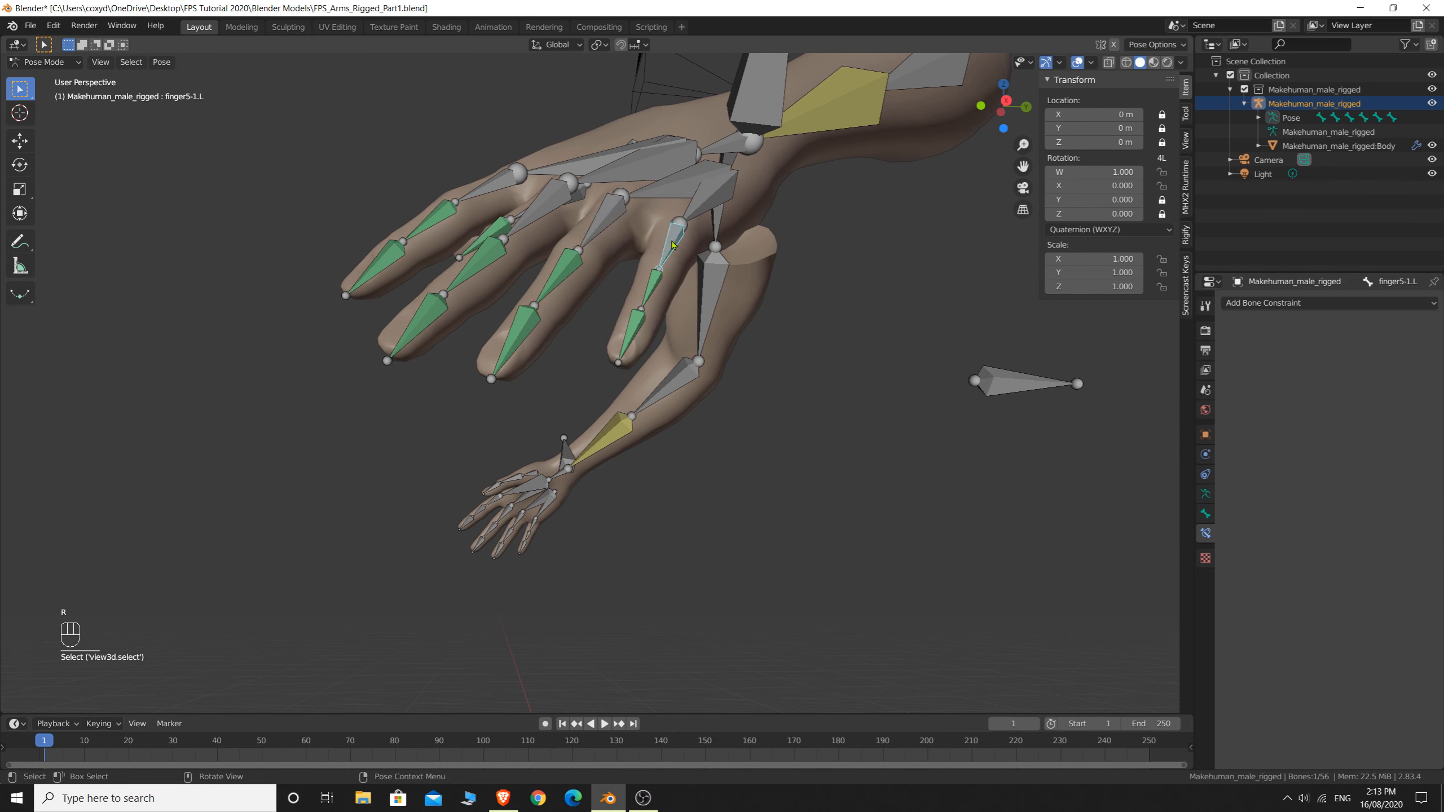
key("r")
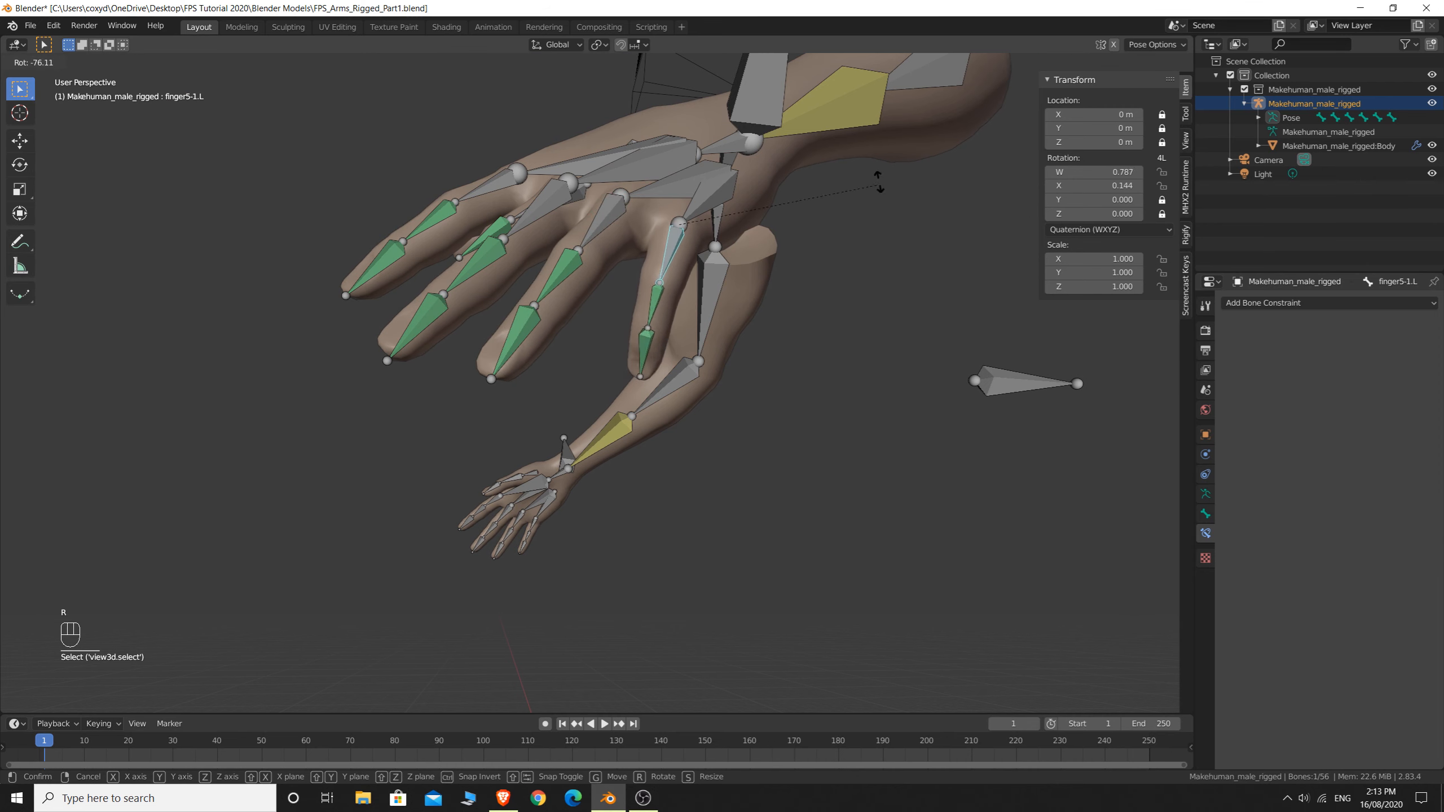
right_click(871, 381)
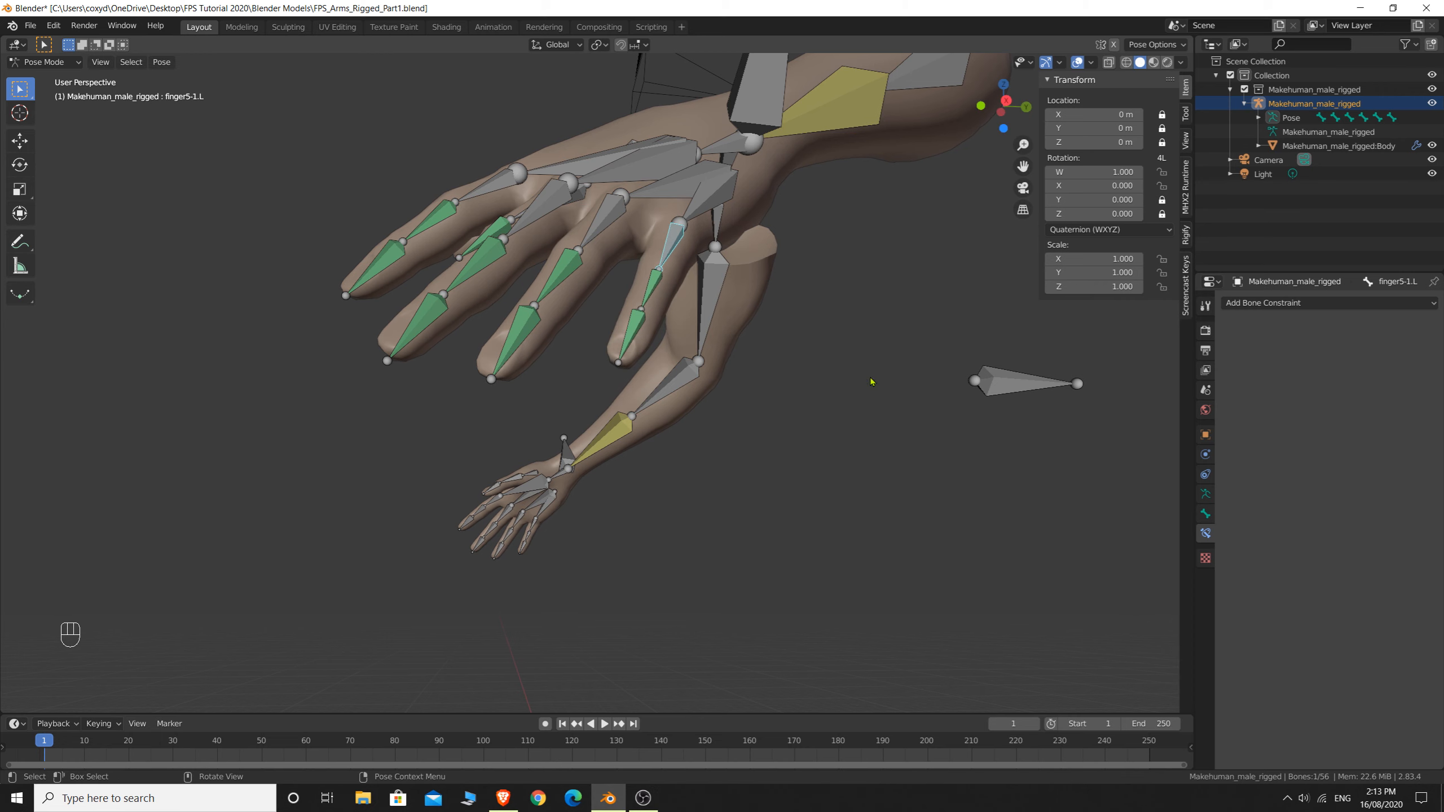
Examine the constrained finger bones of the left hand and the unconstrained right hand from several angles
middle_click_drag(645, 297, 842, 545)
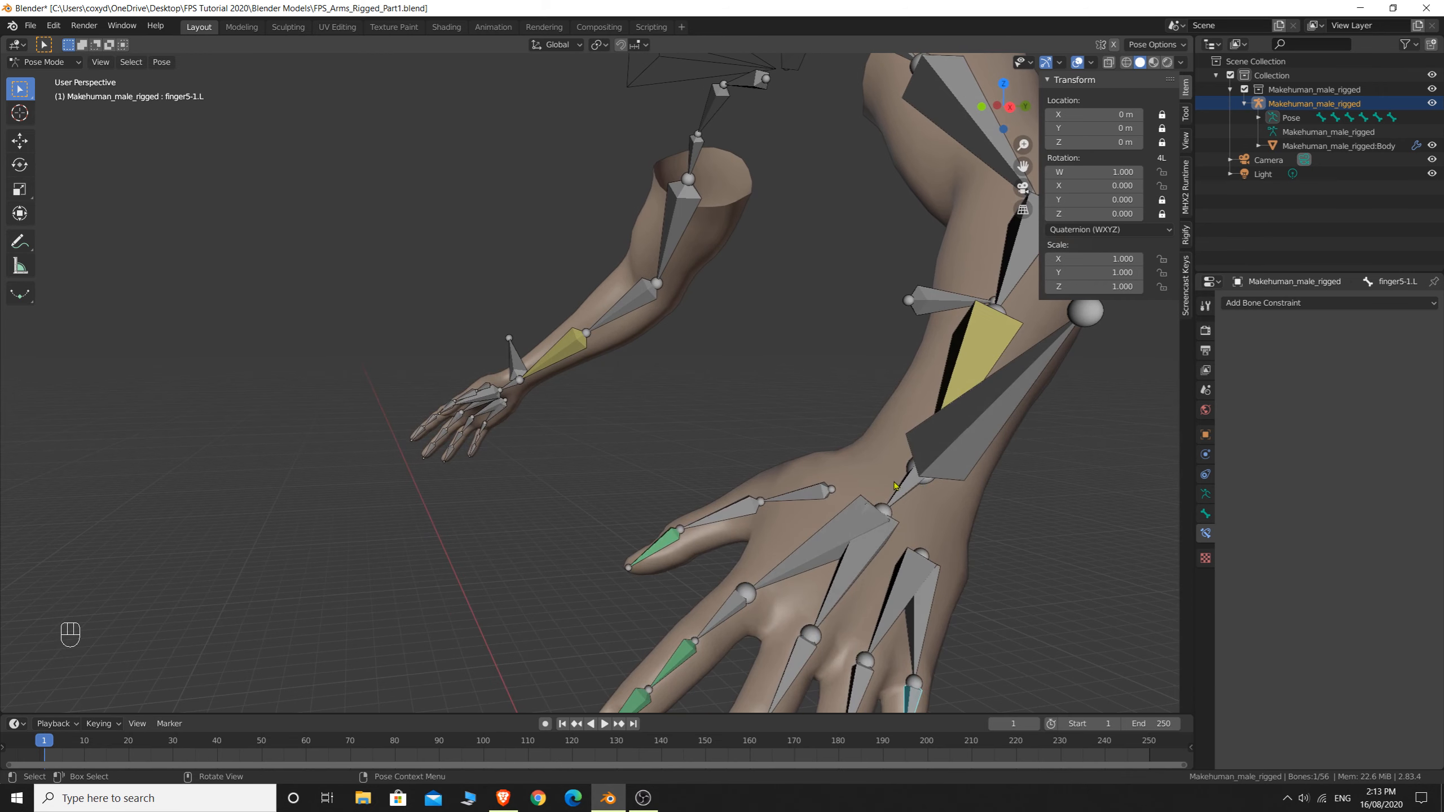
middle_click_drag(894, 485, 734, 387)
scroll(766, 443, "down", 3)
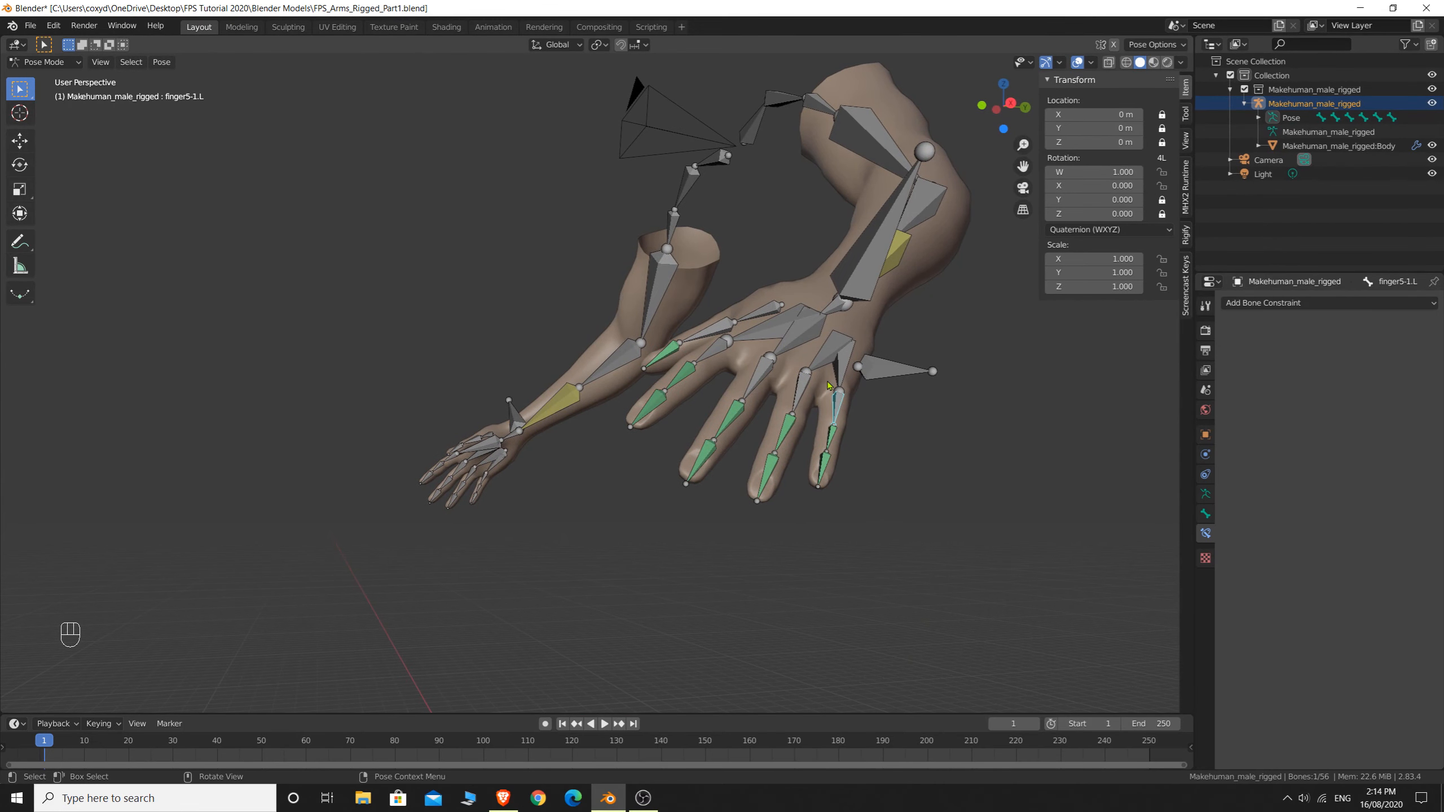
middle_click_drag(839, 357, 897, 429)
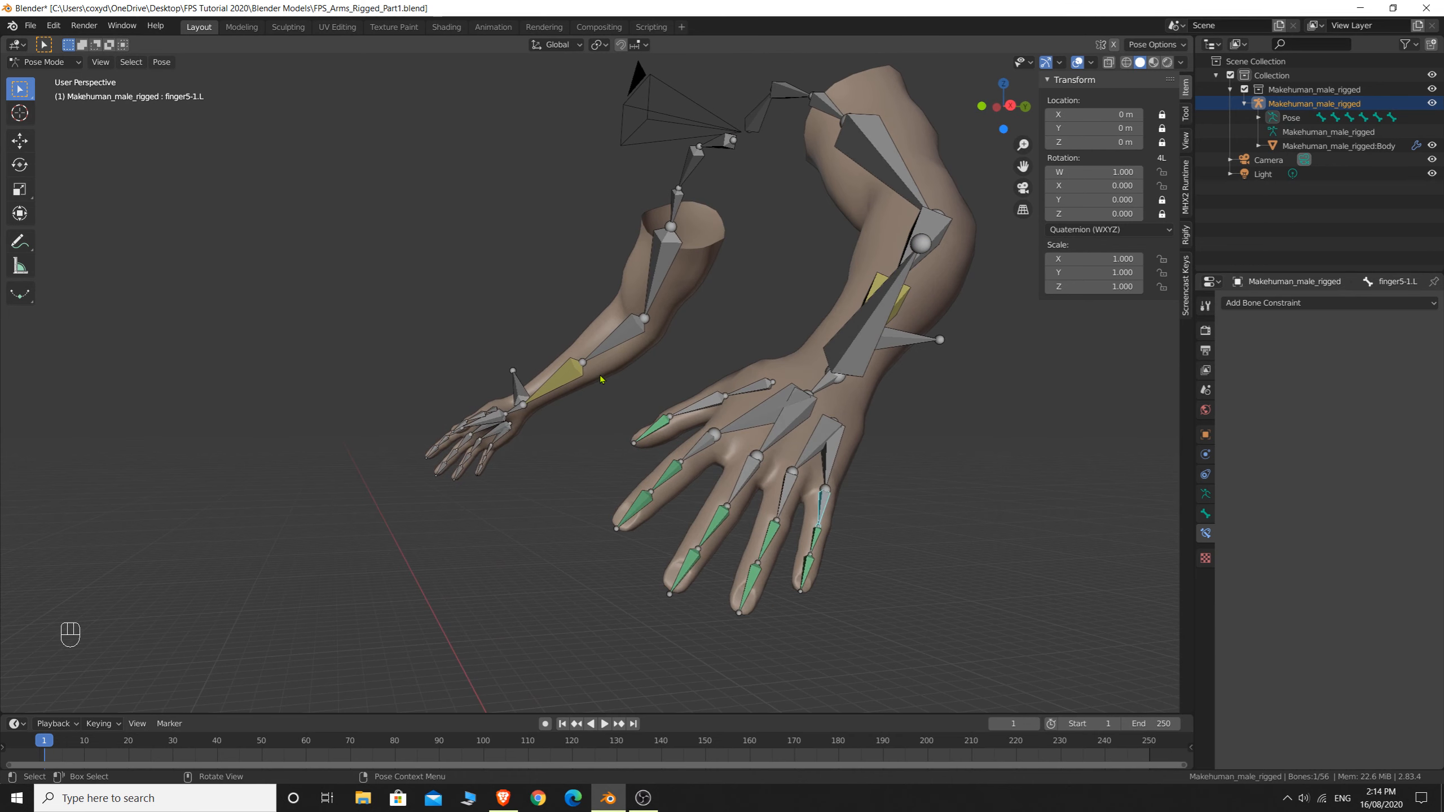
middle_click_drag(601, 380, 746, 358)
middle_click_drag(452, 314, 523, 341)
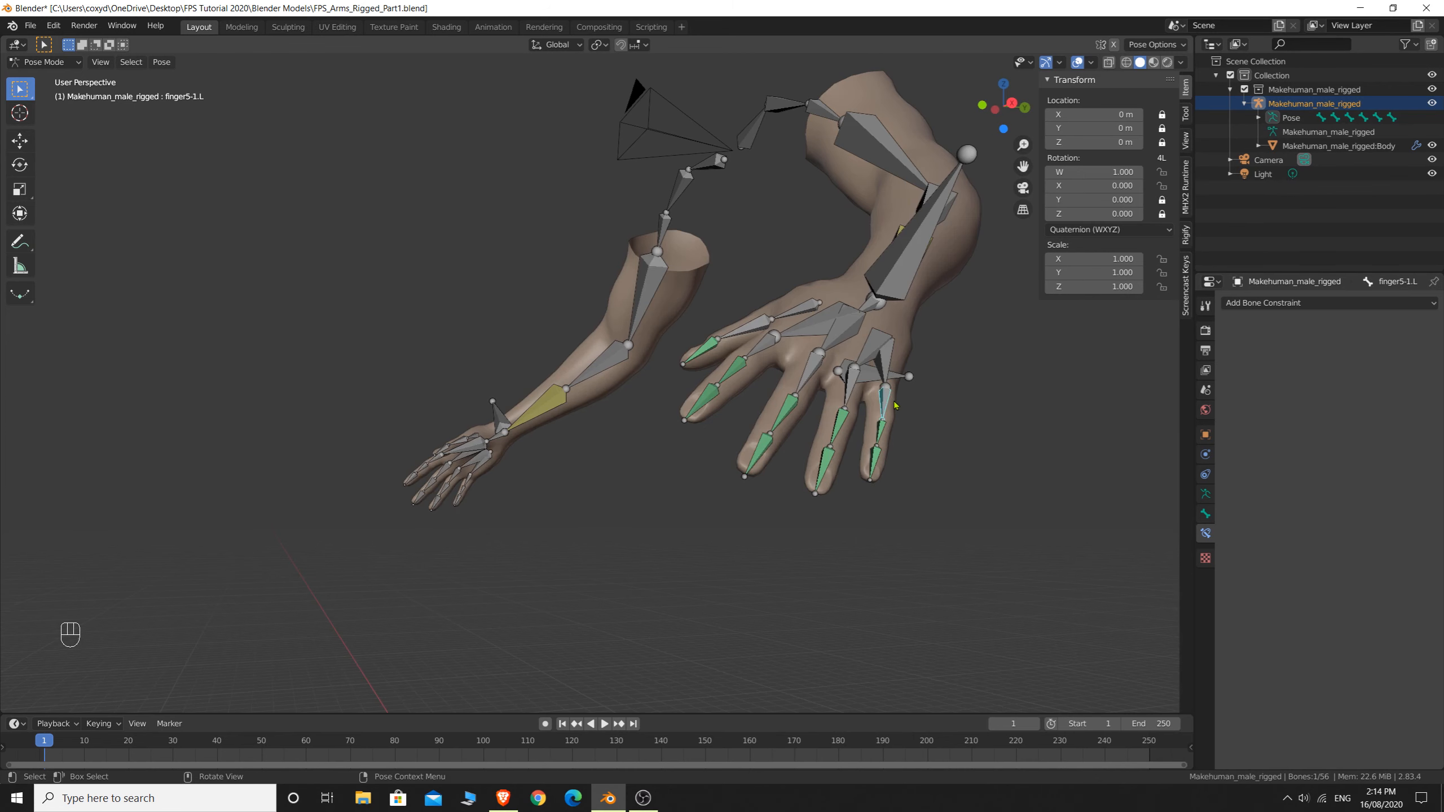
middle_click_drag(894, 405, 772, 417)
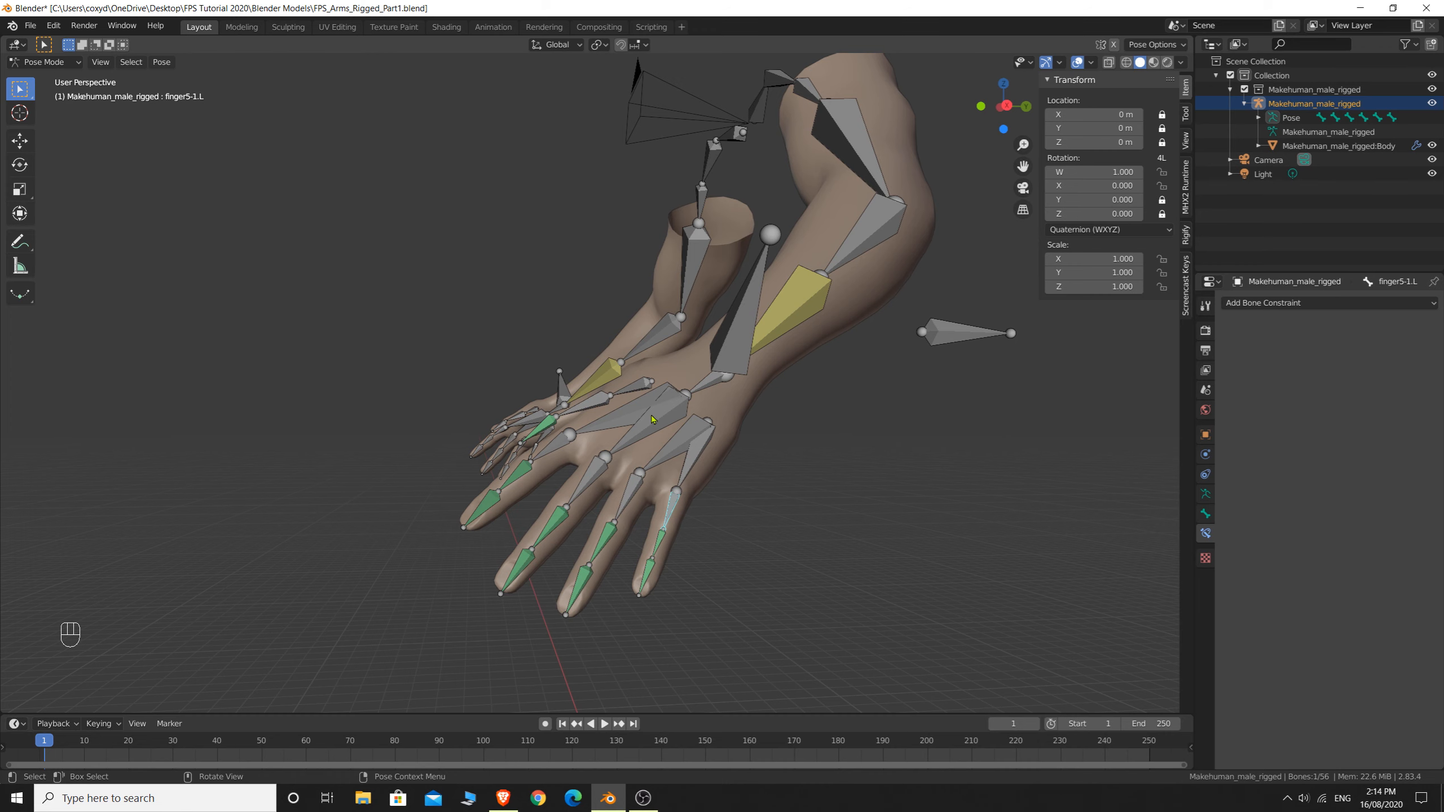
middle_click_drag(653, 419, 722, 441)
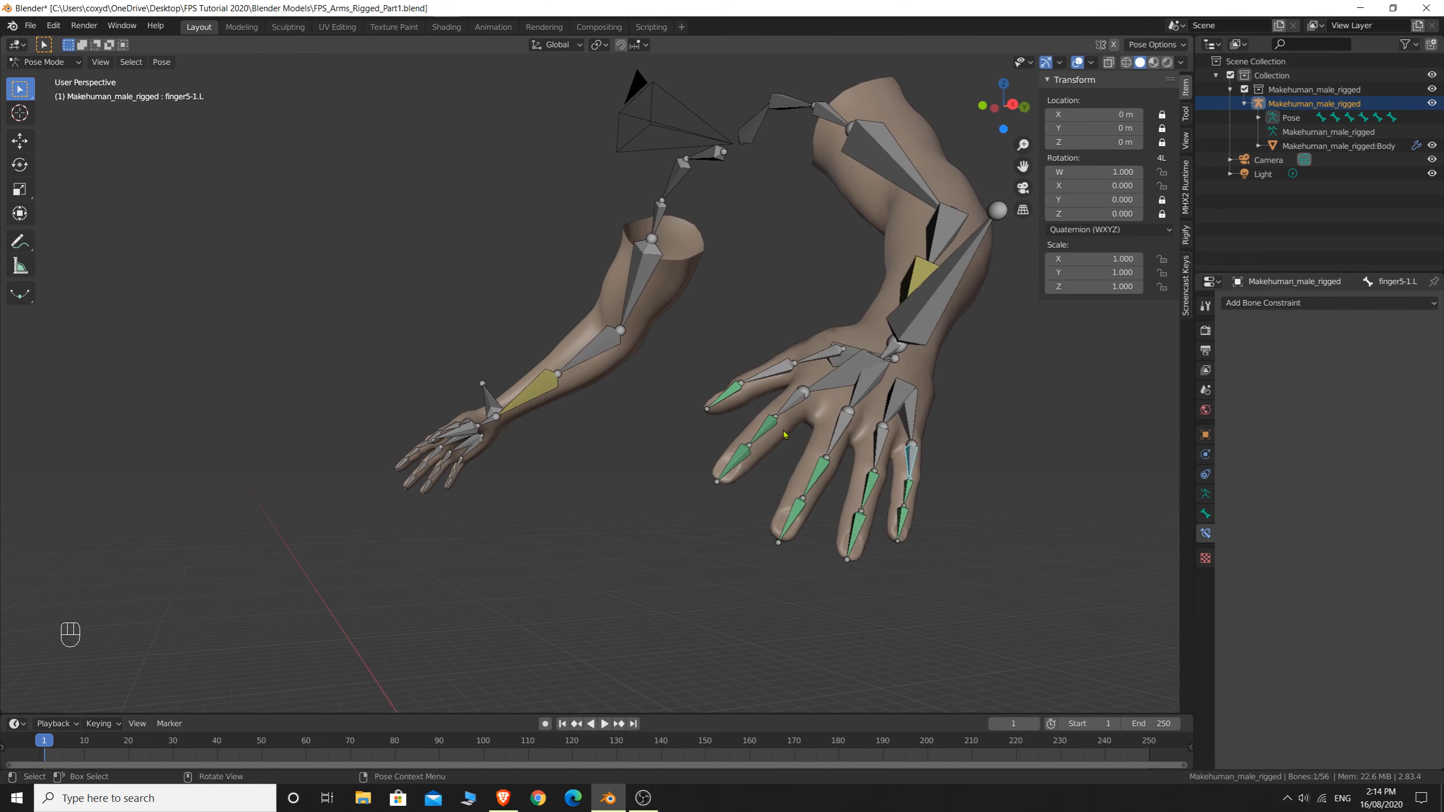
middle_click_drag(649, 416, 585, 417)
Lock the Y and Z rotation of finger1-1.R, finger1-2.R and finger1-3.R, using finger1-1.L as the reference
left_click(493, 416)
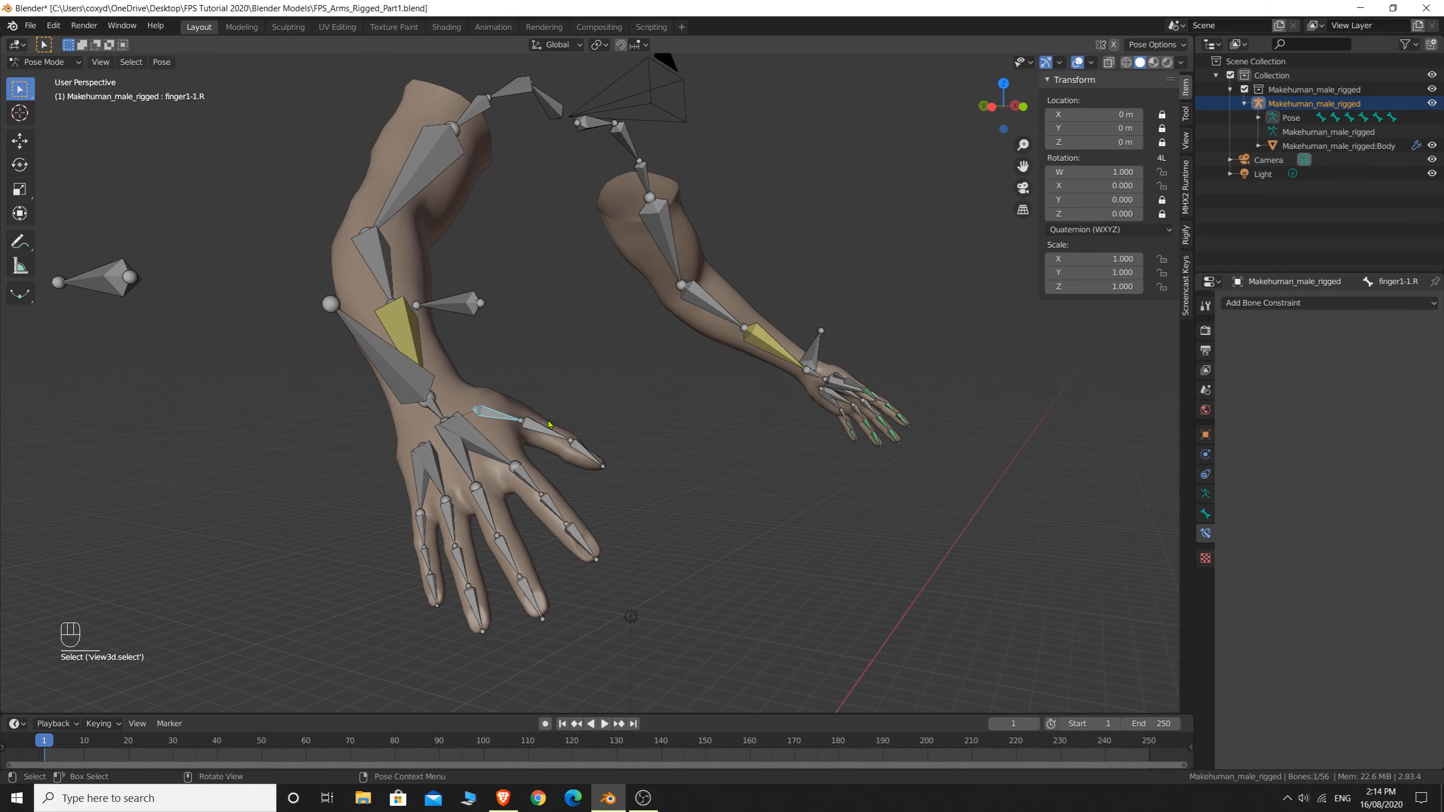
left_click(566, 434)
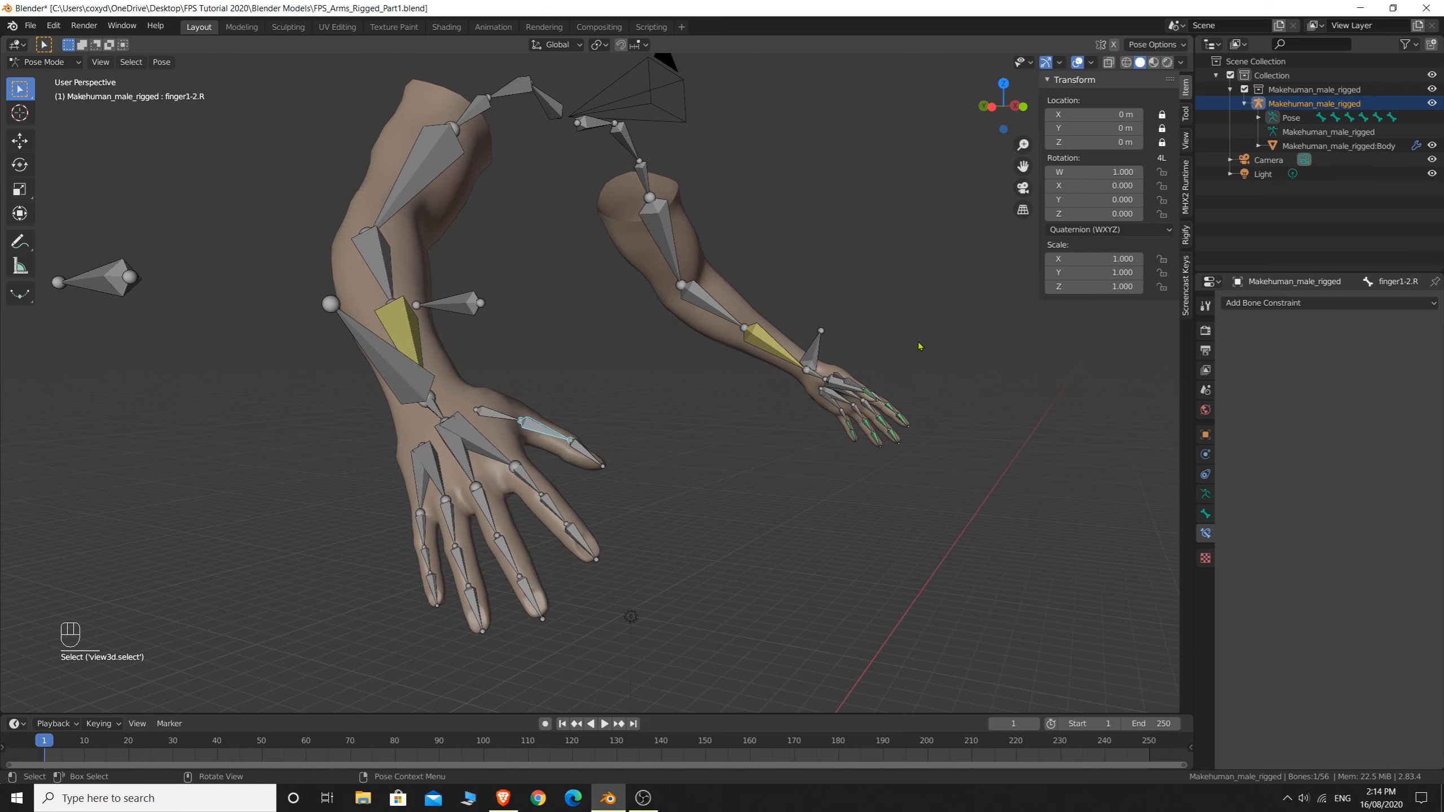
left_click(500, 416)
left_click(1162, 215)
left_click(545, 434)
left_click(1162, 214)
middle_click_drag(507, 425, 933, 482)
left_click(918, 454)
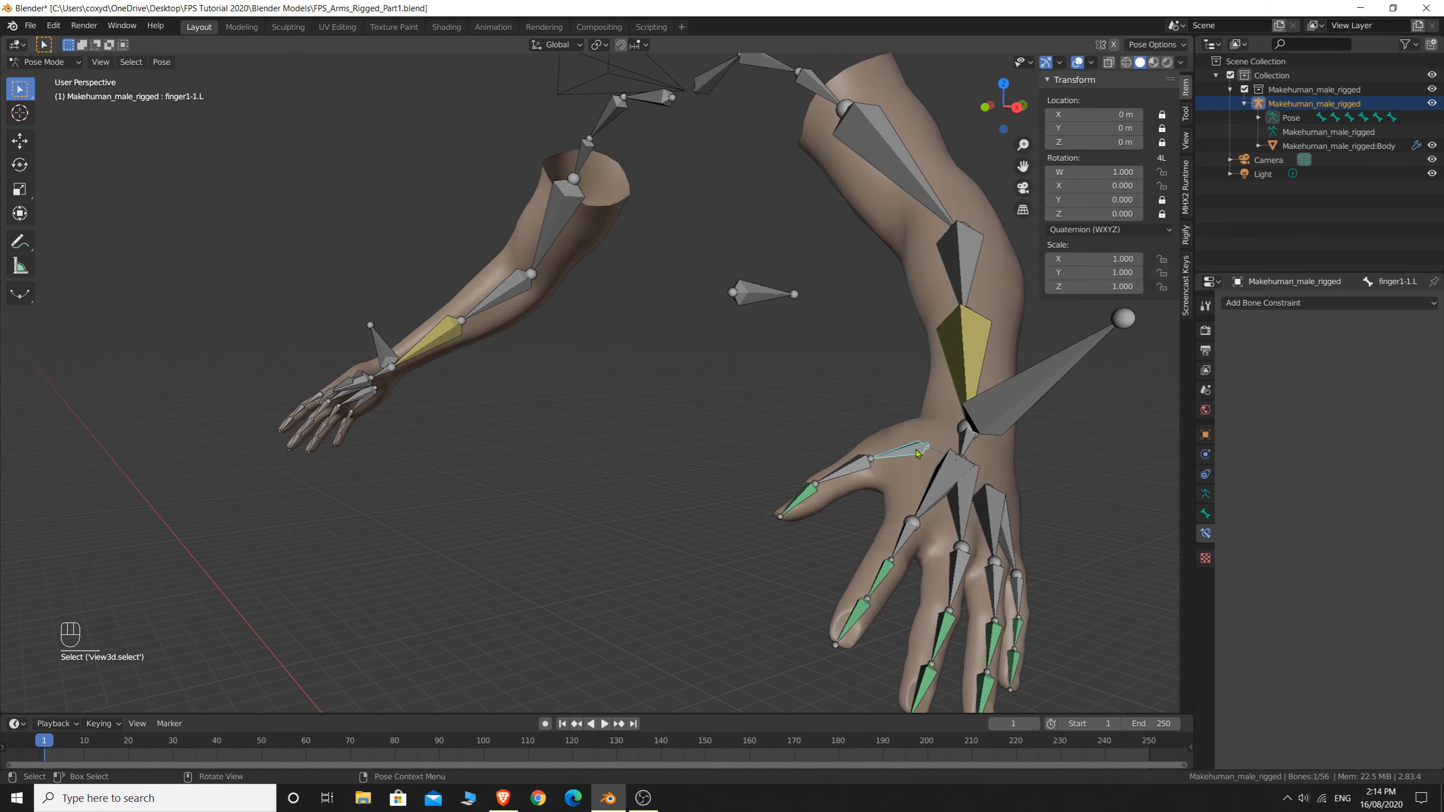
middle_click_drag(1069, 316, 503, 449)
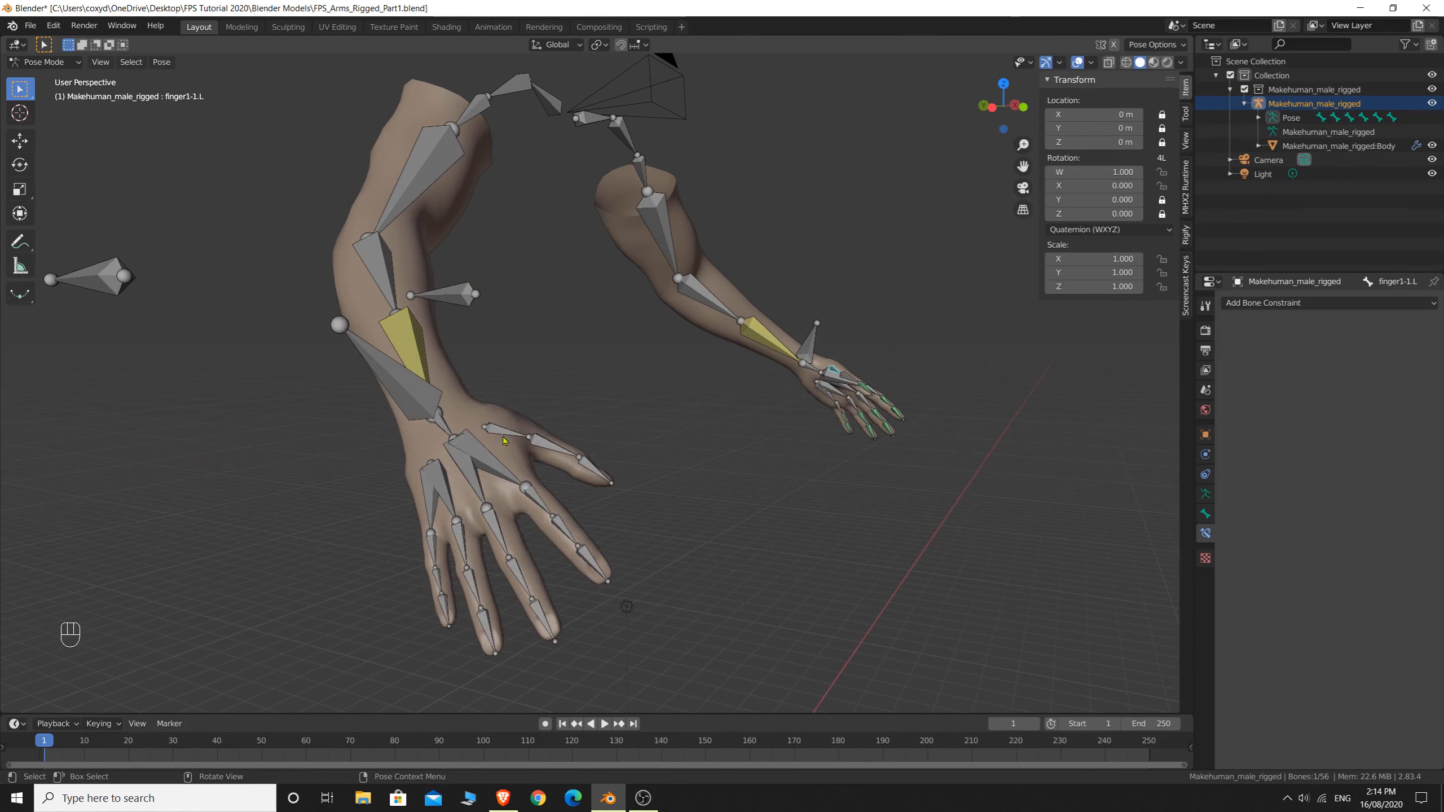
left_click(519, 441)
left_click_drag(1163, 200, 1163, 214)
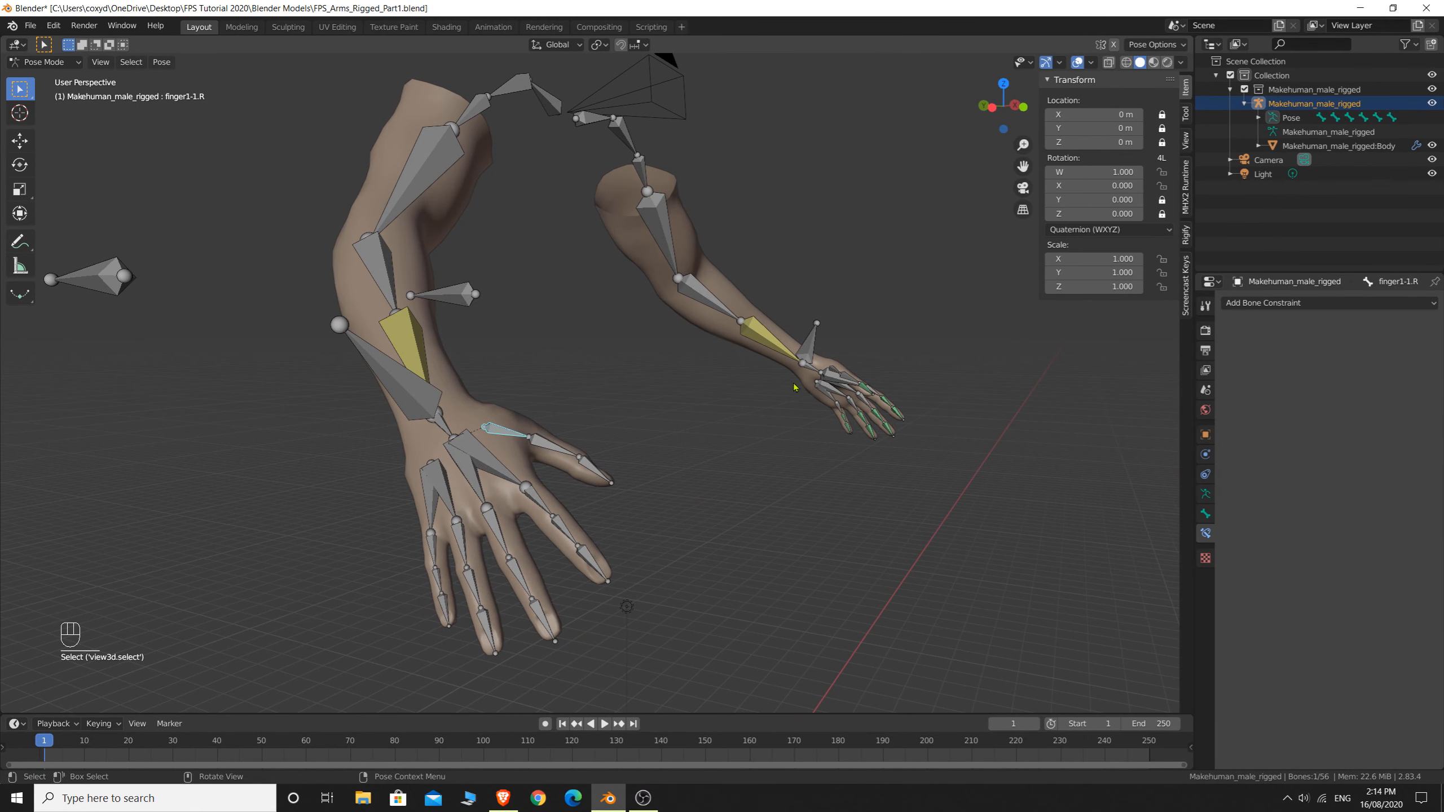
left_click(541, 447)
left_click(595, 473)
left_click_drag(1162, 200, 1162, 214)
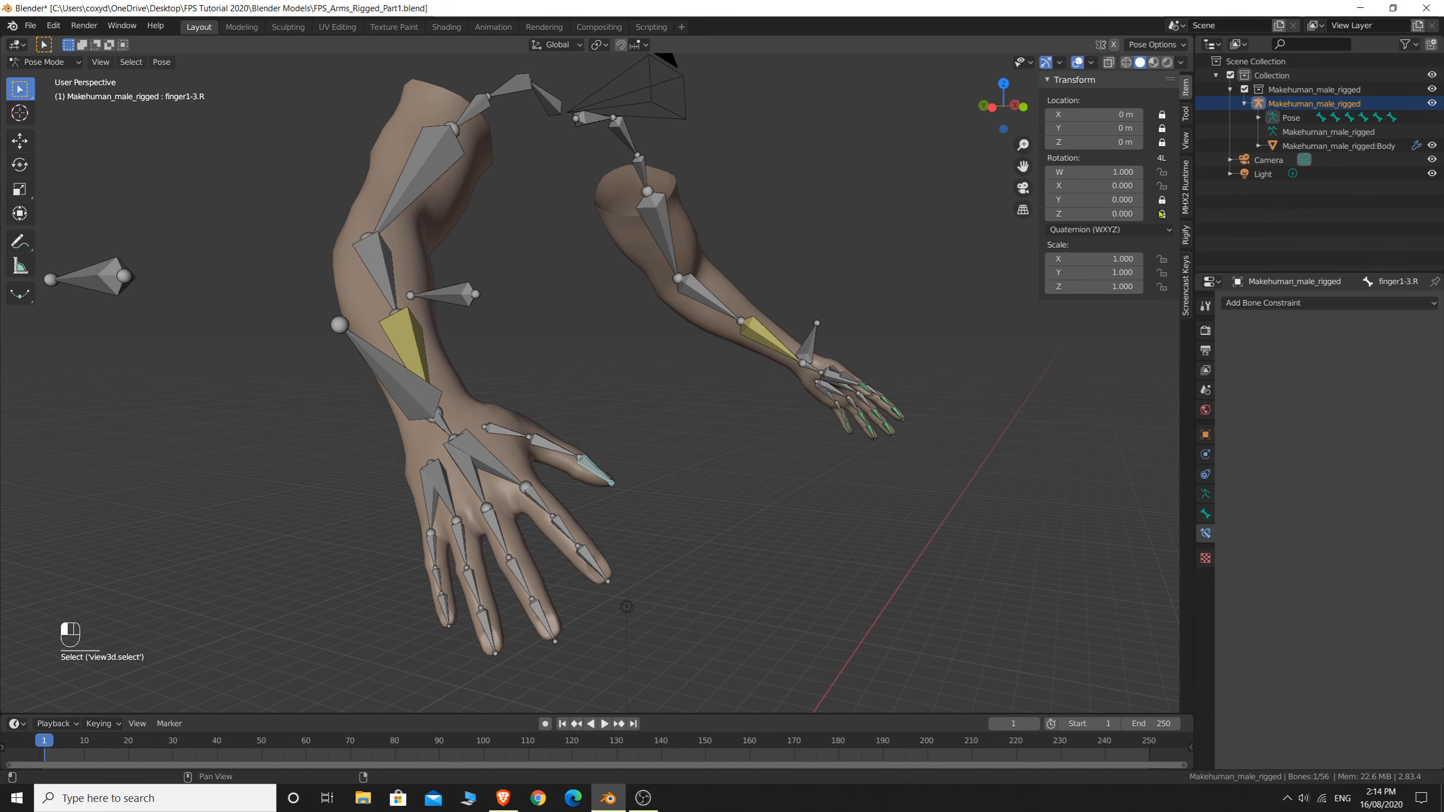
Lock the Y and Z rotation of finger2-1.R, finger2-2.R and finger2-3.R, and recheck the locks on each bone
middle_click_drag(472, 543, 519, 487)
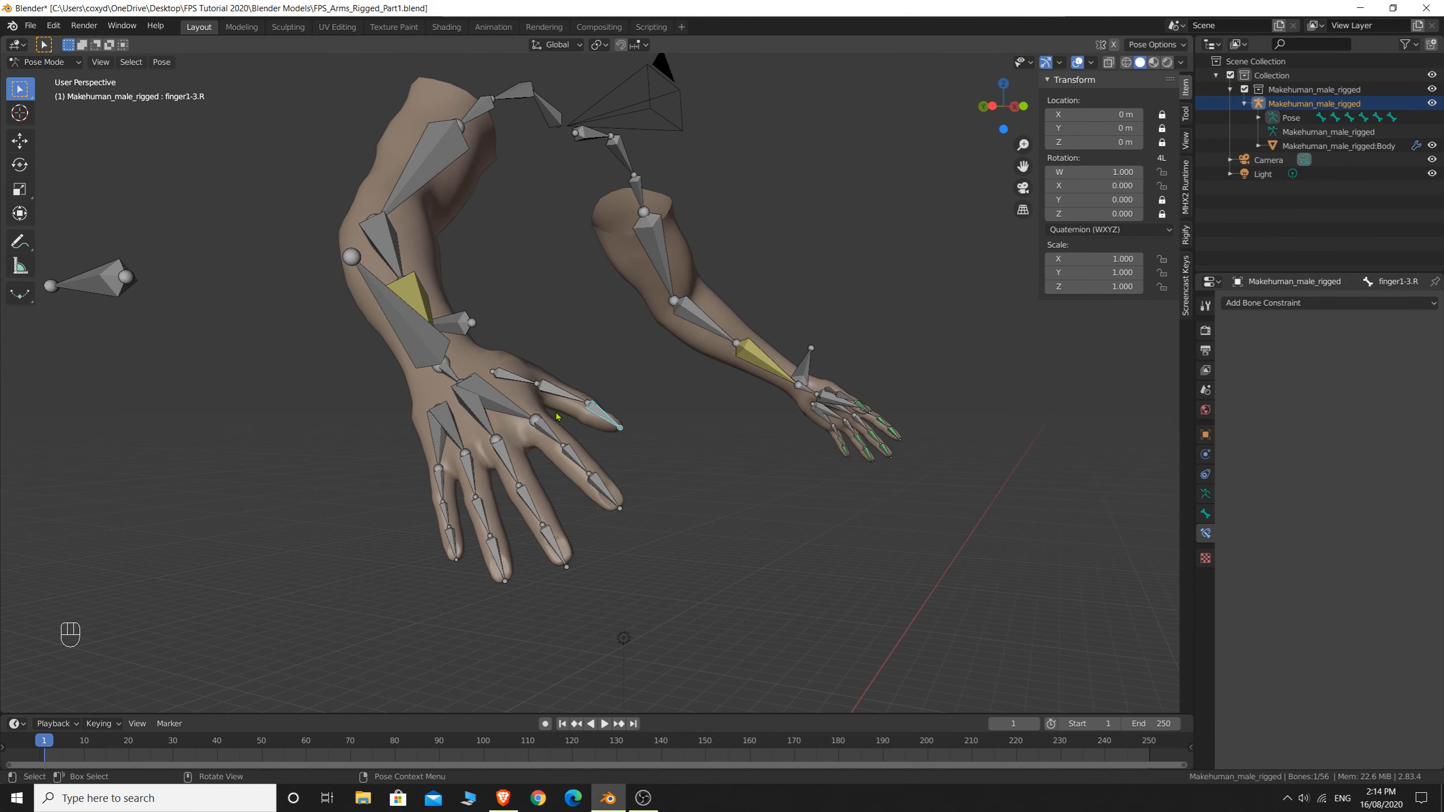
left_click(545, 432)
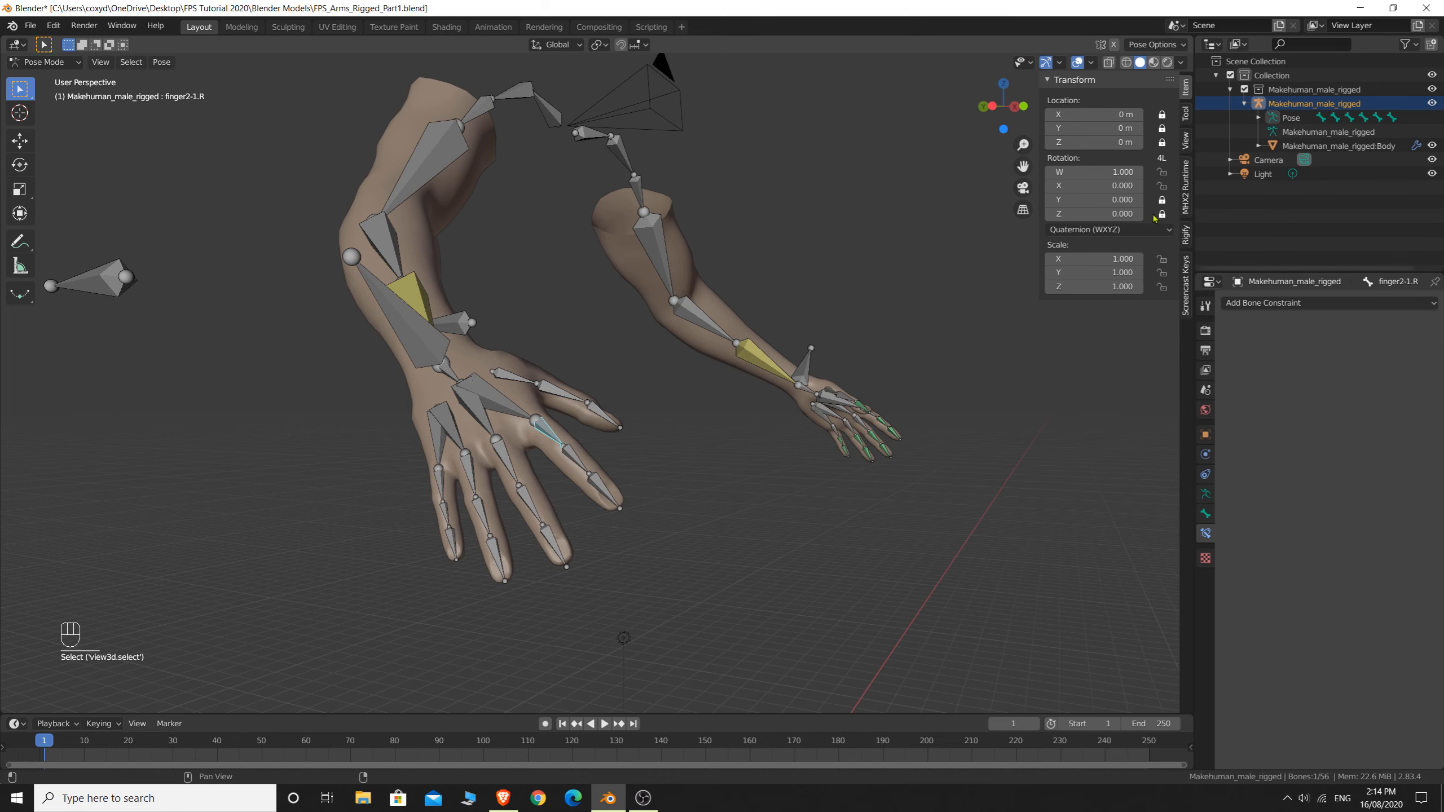
left_click(575, 458)
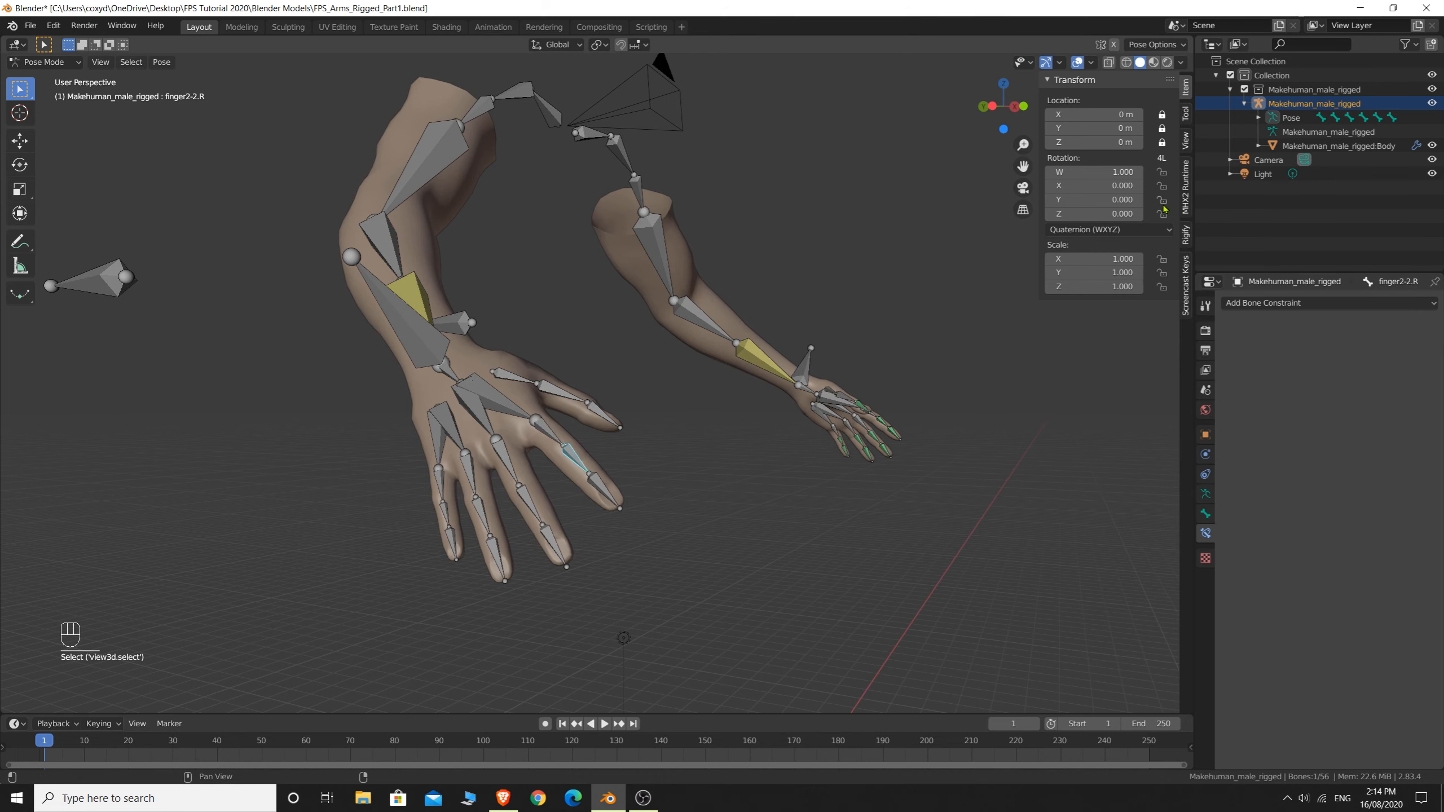
left_click(604, 489)
left_click(1162, 200)
left_click(1162, 214)
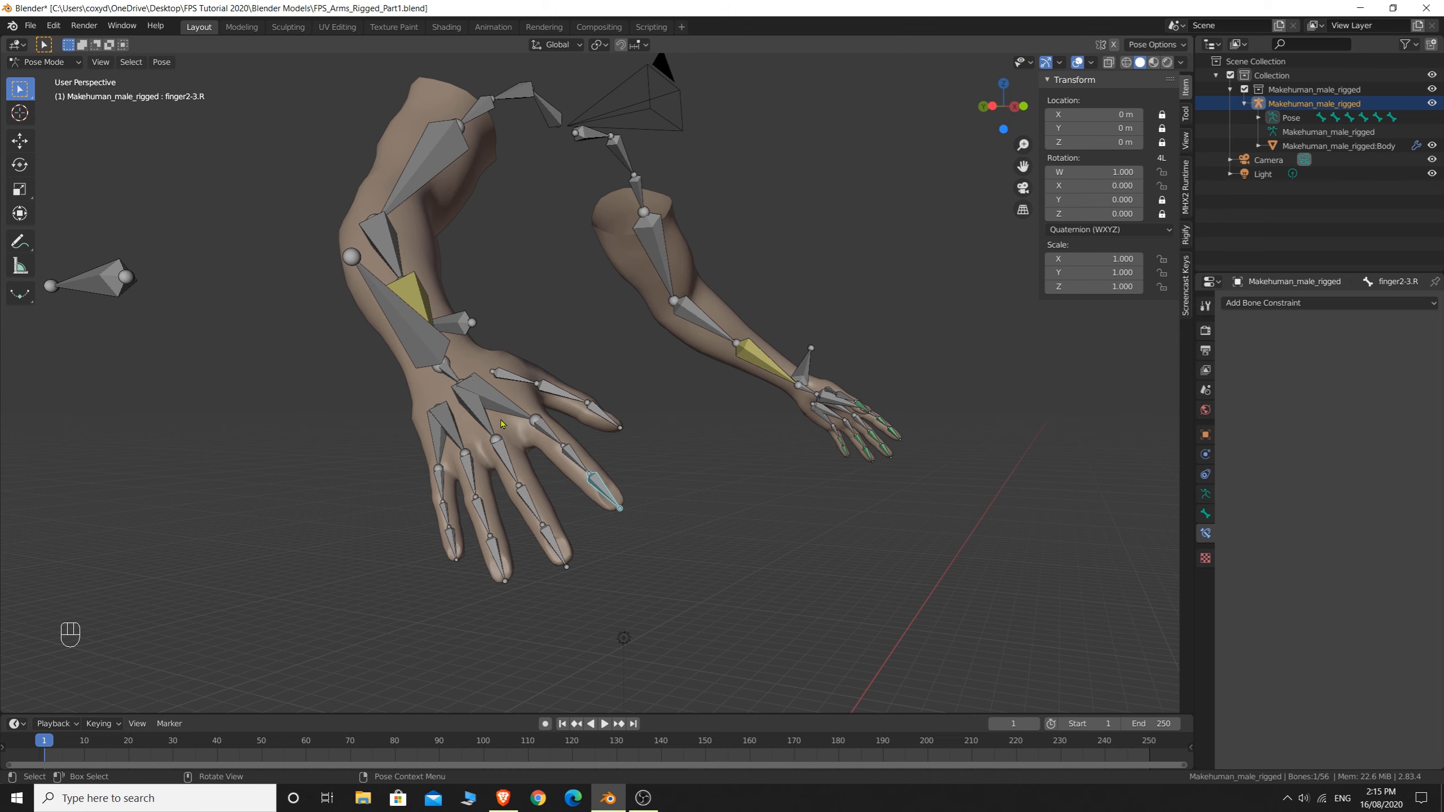
left_click(539, 431)
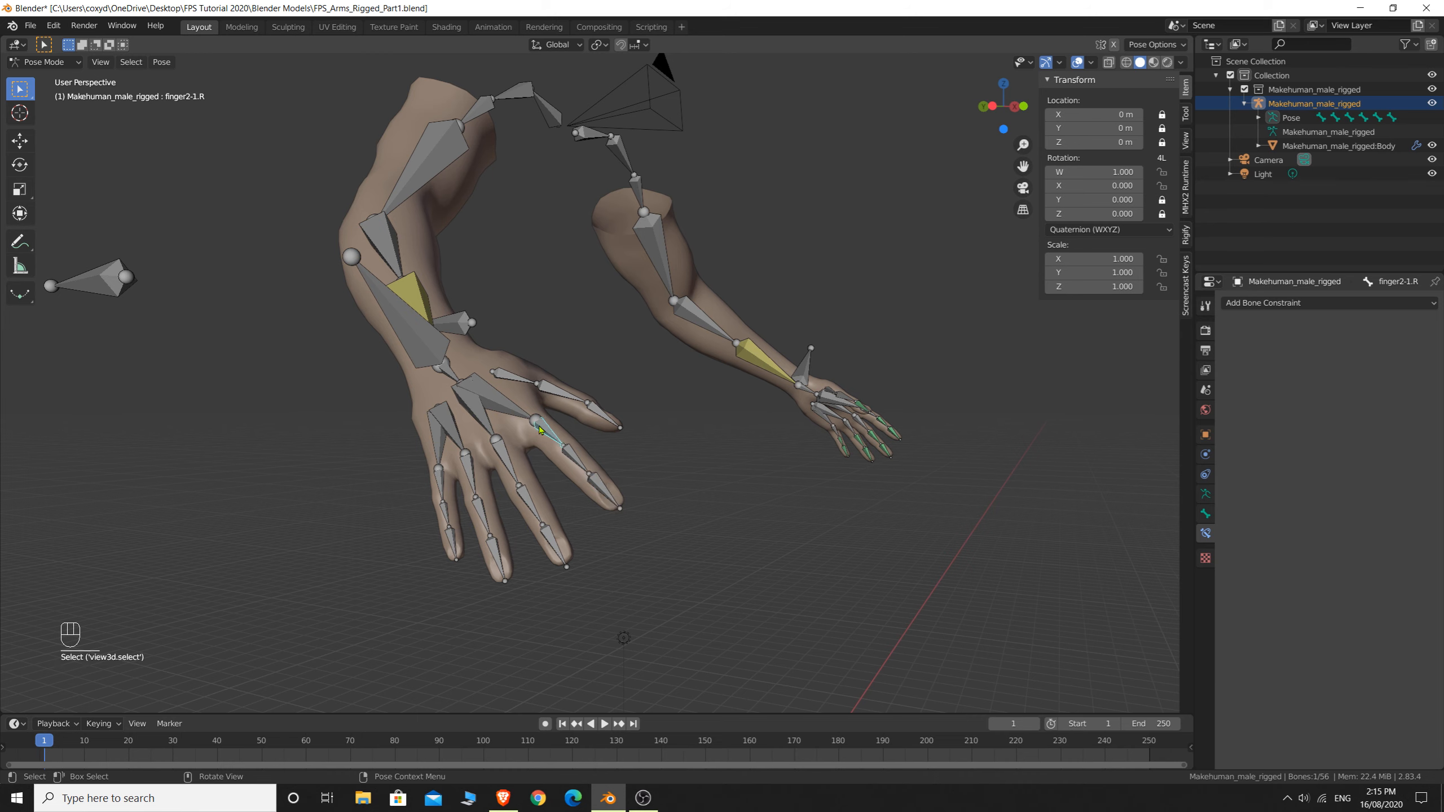
left_click(568, 456)
left_click(611, 493)
Lock the Y and Z rotation of finger3-1.R, finger3-2.R and finger3-3.R
middle_click_drag(581, 500, 599, 476)
left_click(615, 430)
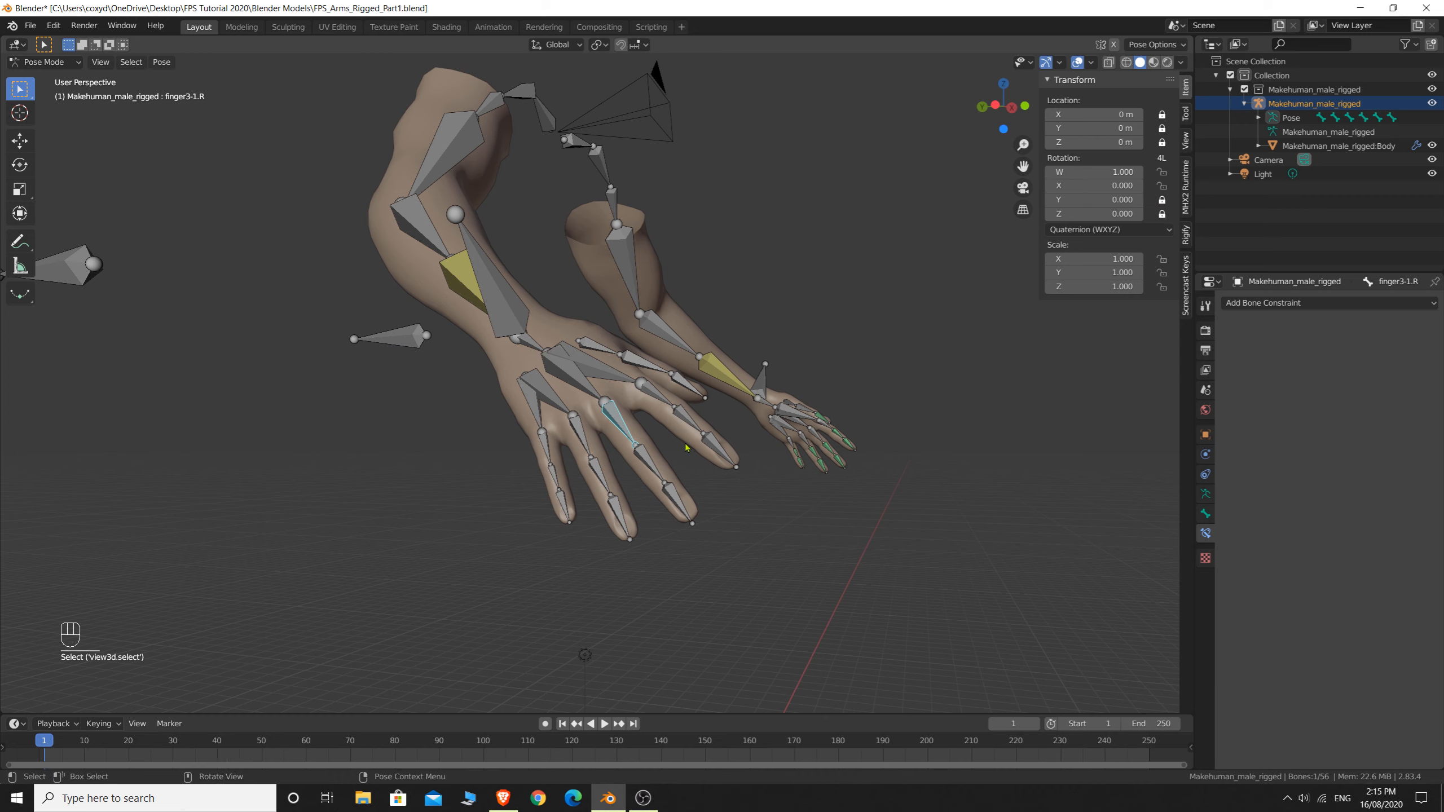
left_click(640, 468)
left_click(1162, 200)
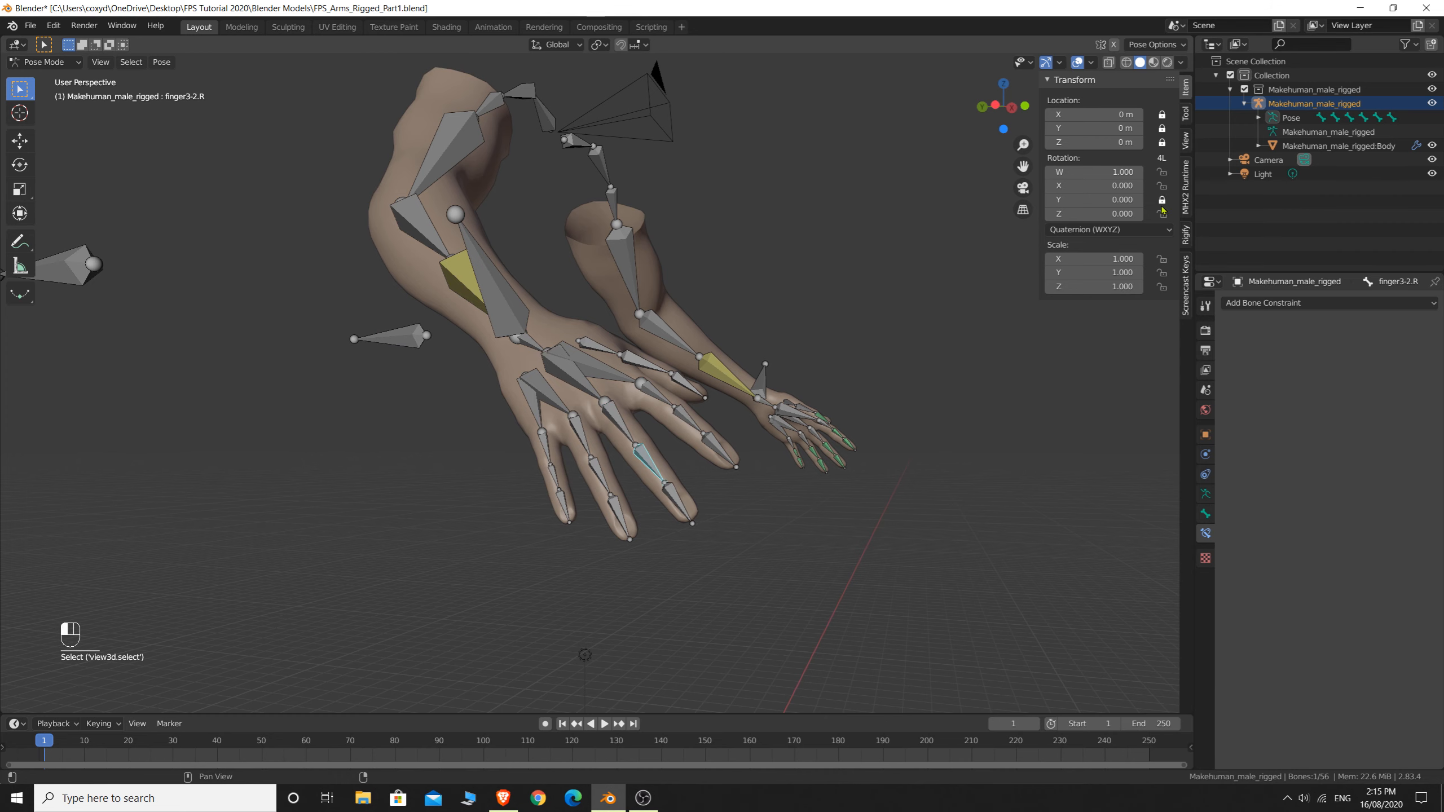
left_click(673, 498)
left_click(1162, 214)
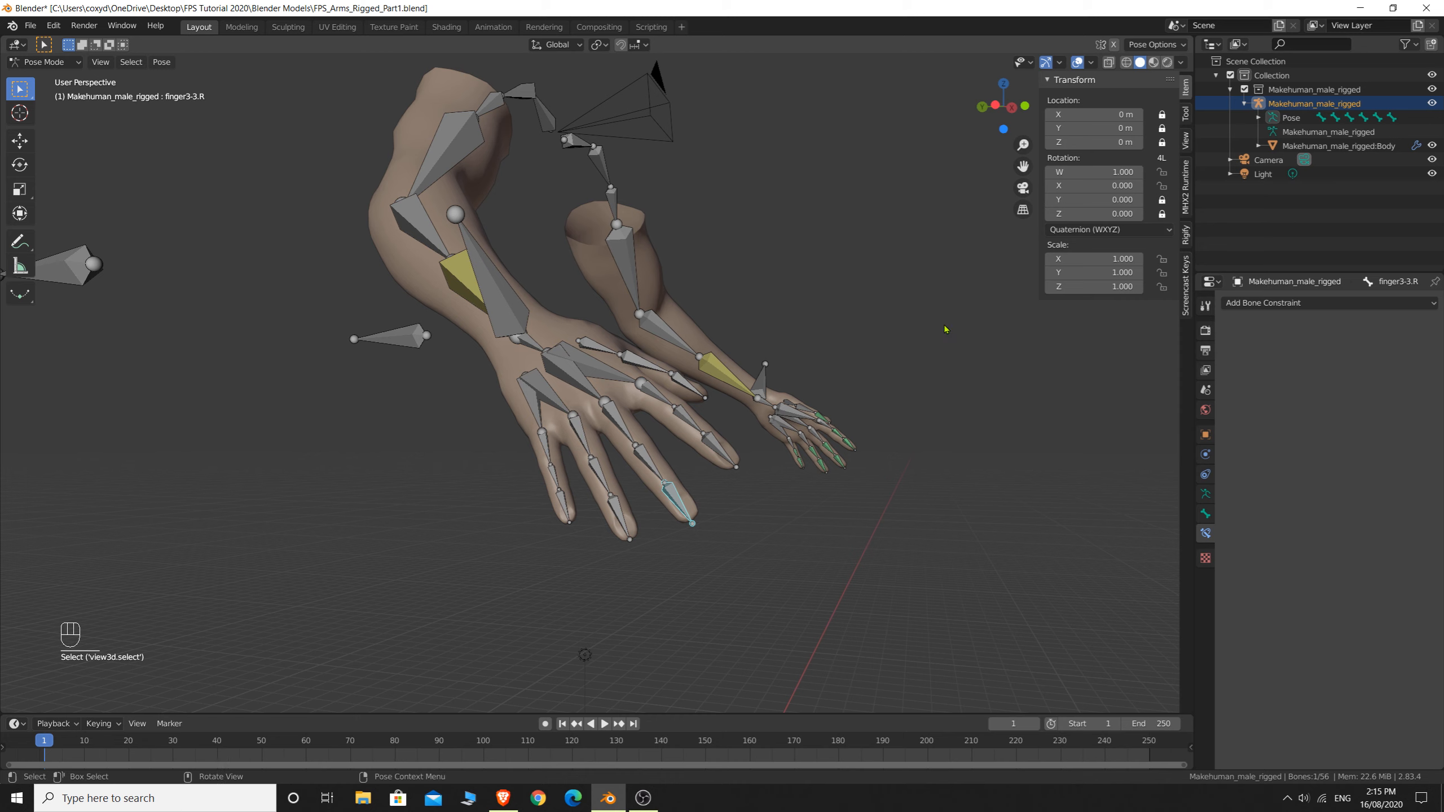
Lock the Y and Z rotation of finger4-1.R, finger4-2.R and finger4-3.R
left_click(588, 437)
left_click(596, 477)
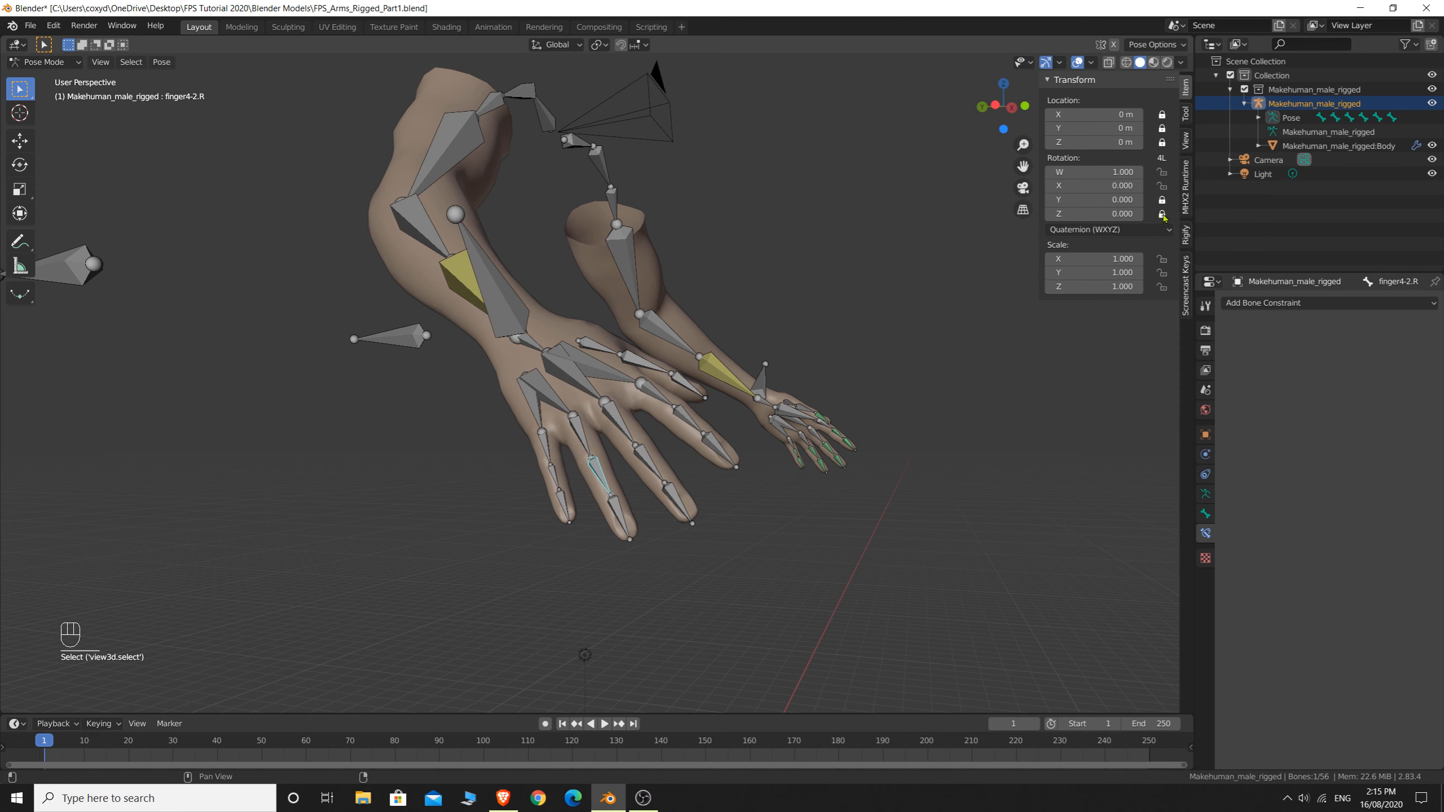
left_click(612, 512)
left_click_drag(1162, 199, 1163, 214)
Lock the Y and Z rotation of finger5-1.R, finger5-2.R and finger5-3.R
left_click(535, 444)
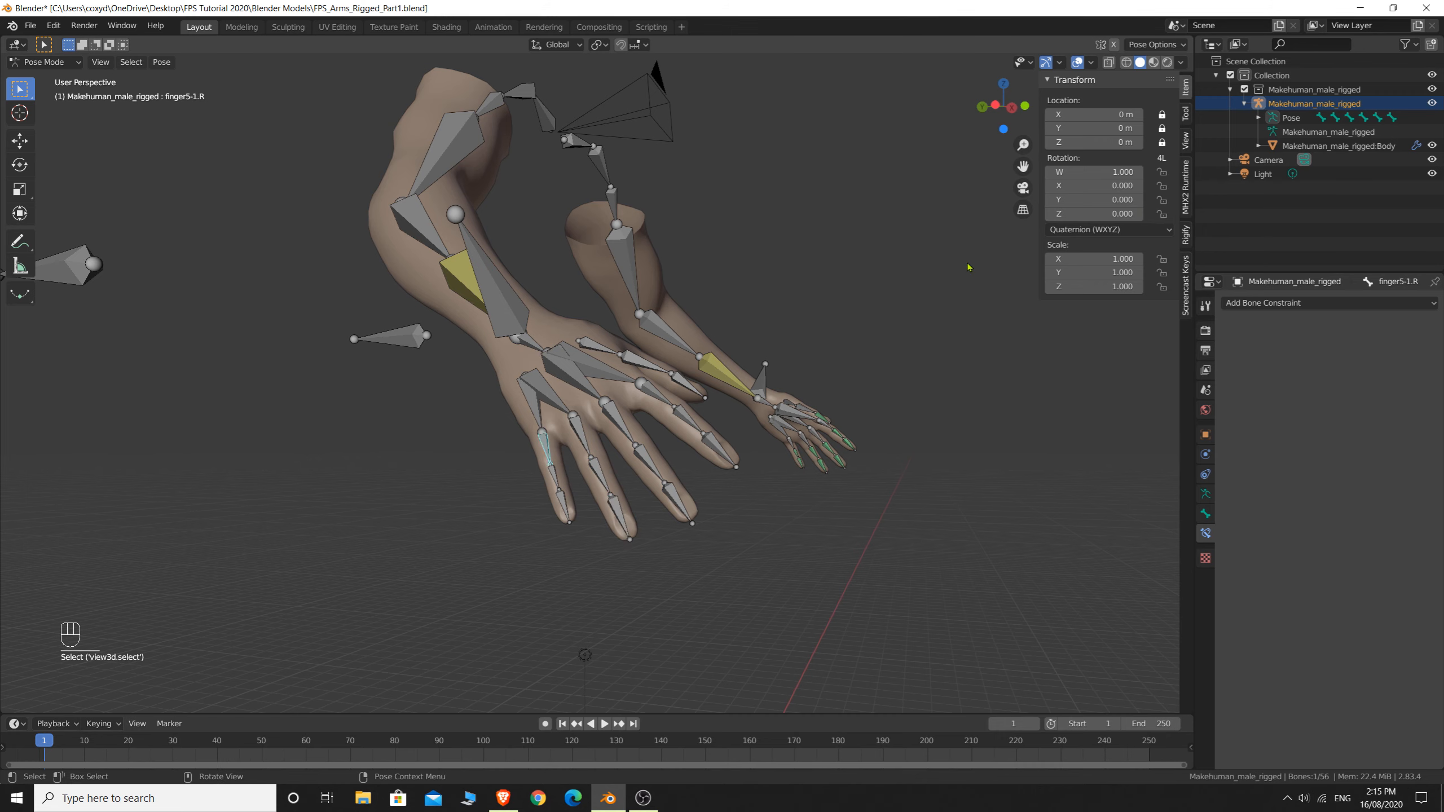
left_click(1161, 214)
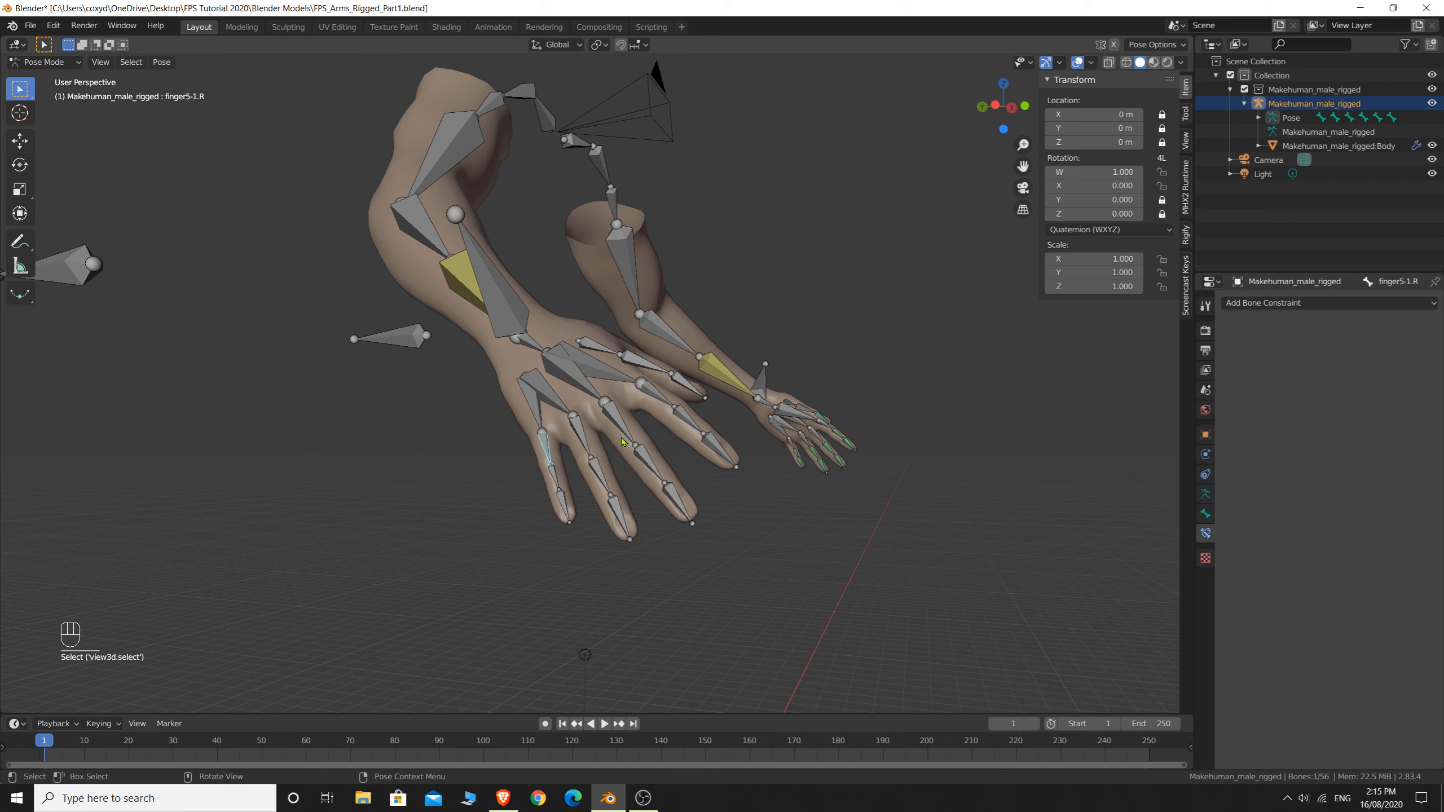
left_click(551, 477)
left_click_drag(1162, 200, 1162, 214)
left_click(567, 504)
Add a Copy Rotation constraint to finger1-3.R targeting finger1-2.R, with both target and owner space set to Local Space
middle_click_drag(512, 364, 512, 385)
scroll(511, 385, "up", 5)
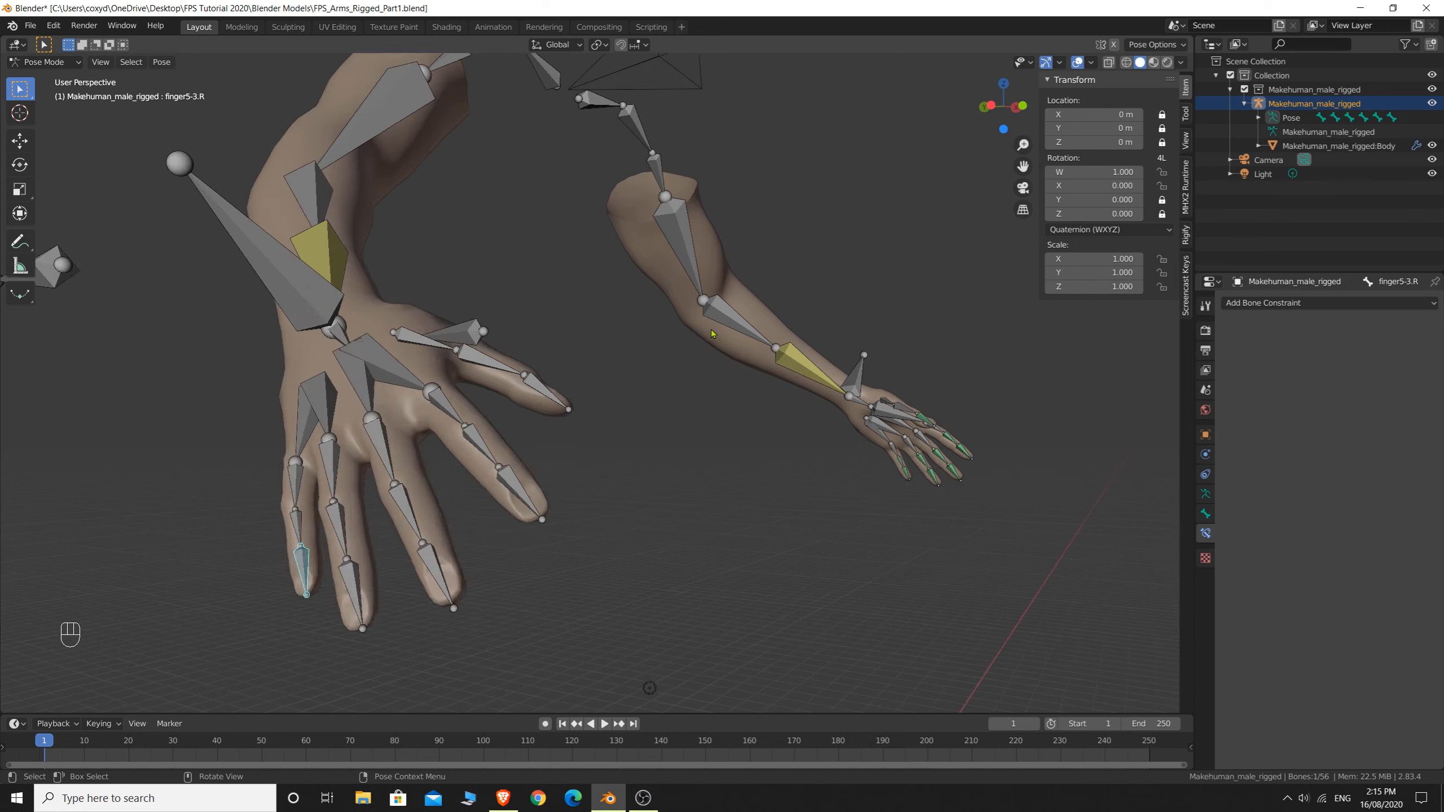
left_click(418, 351)
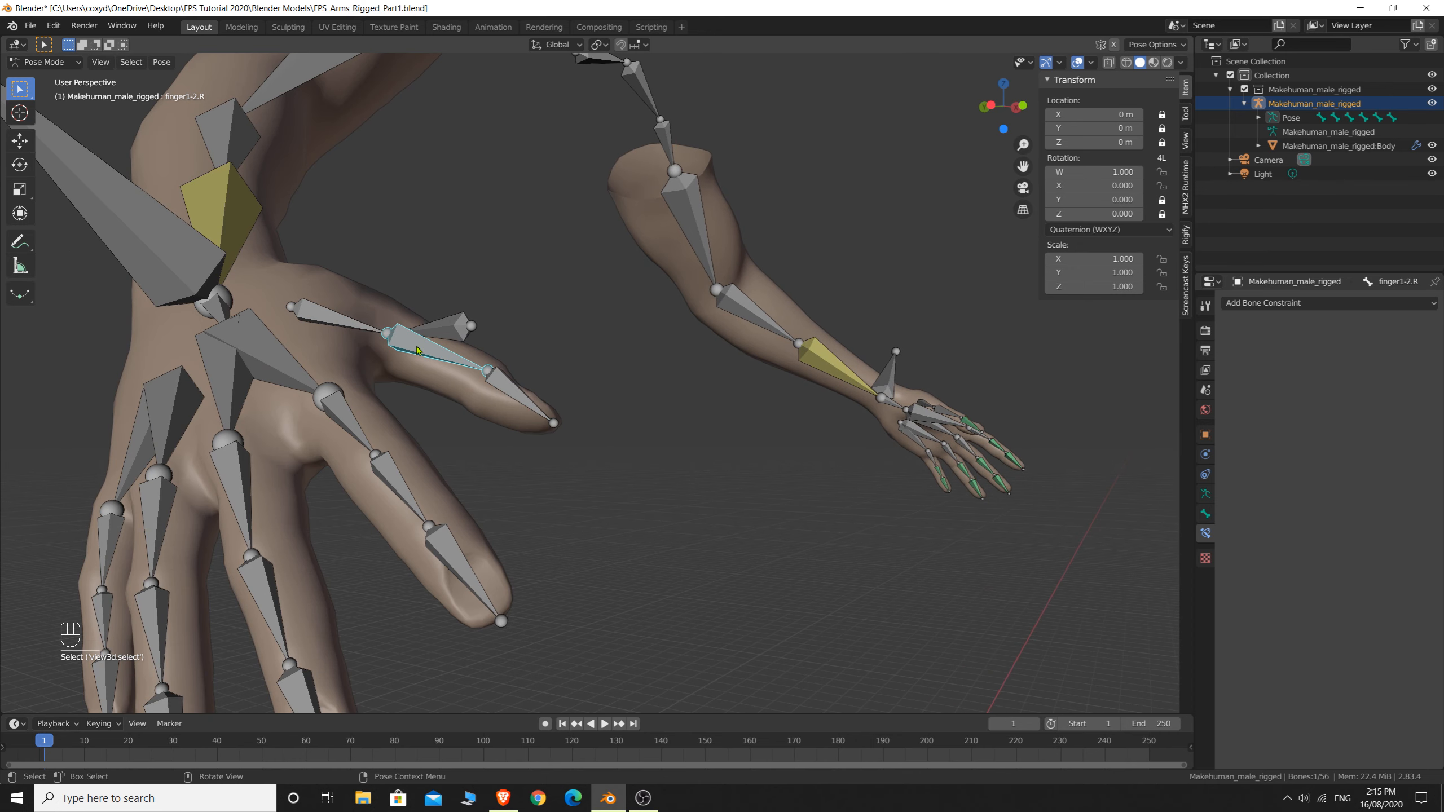
left_click(518, 398, "shift")
key("shift+ctrl+c")
left_click(518, 398)
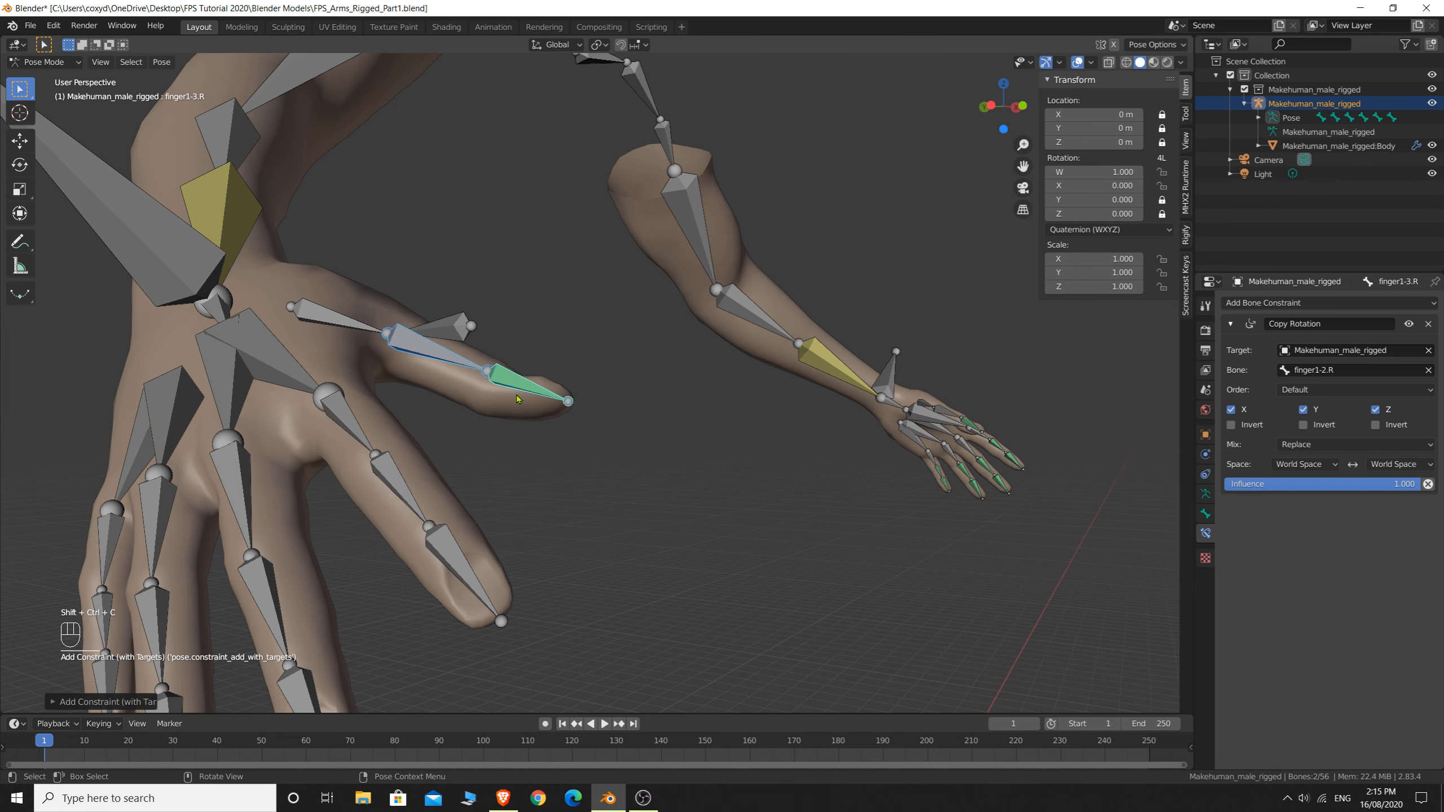
left_click(535, 389)
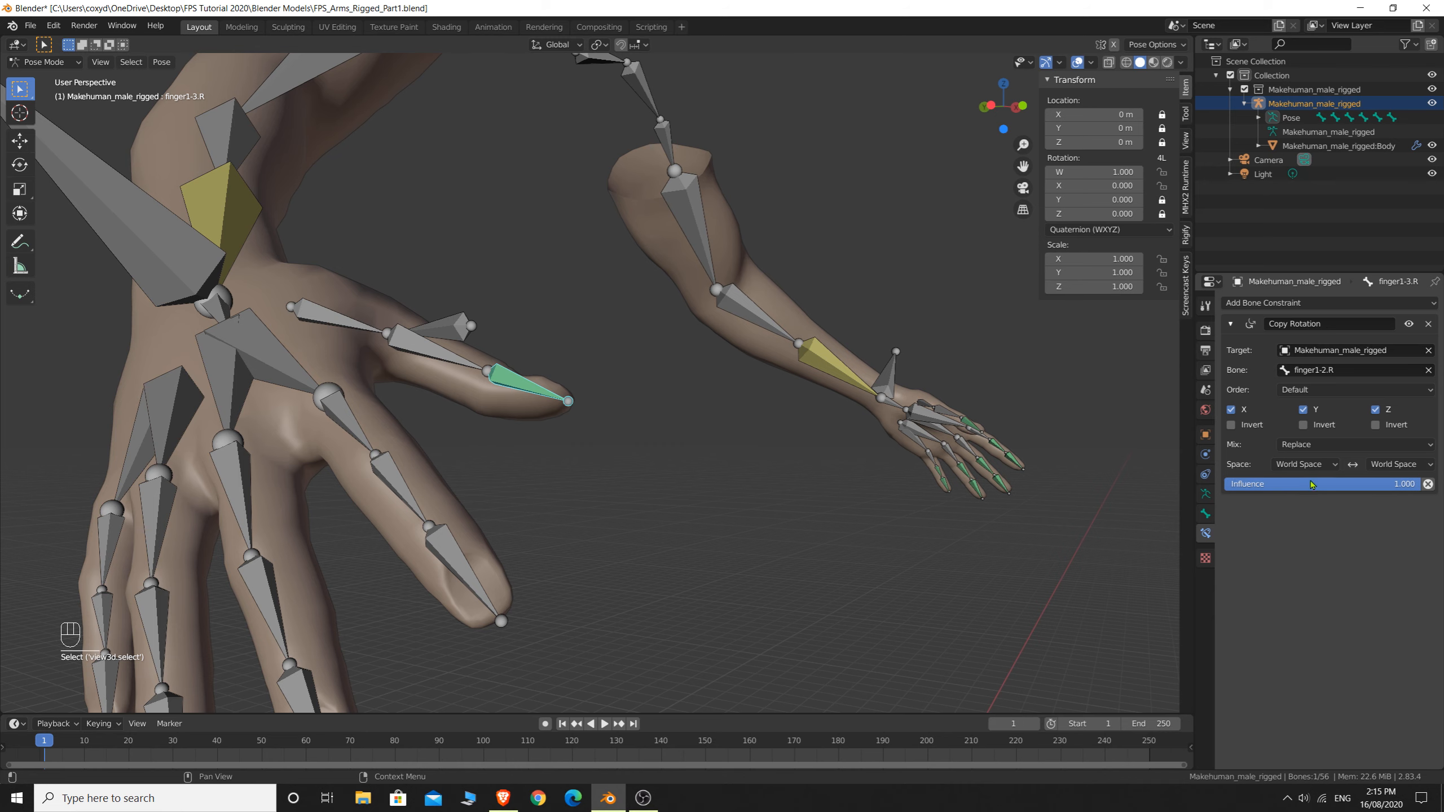
left_click(1305, 464)
left_click(1273, 527)
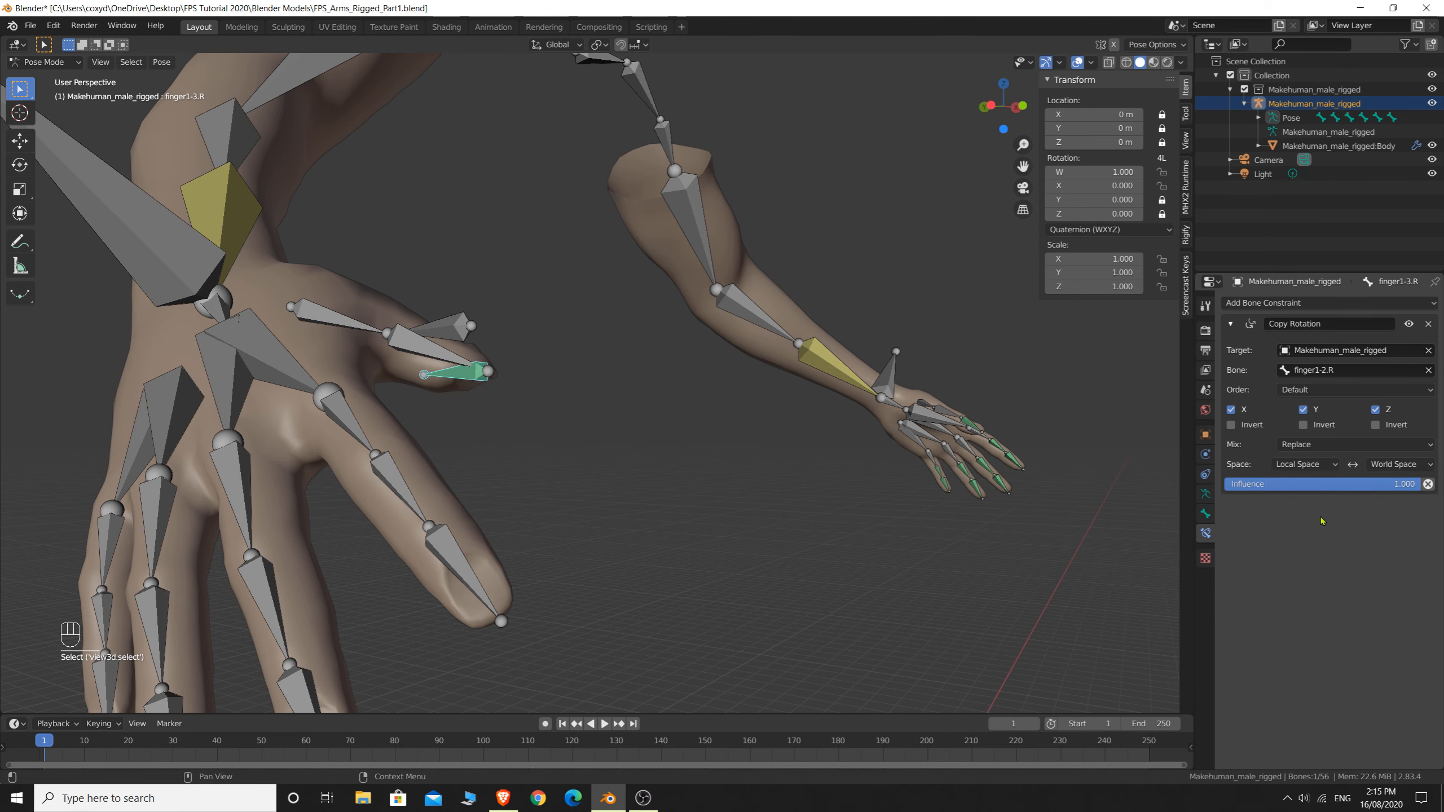
left_click(1400, 465)
left_click(1378, 527)
Add a Copy Rotation constraint to finger2-2.R targeting finger2-1.R, with target and owner space both set to Local Space
middle_click_drag(568, 456, 580, 414)
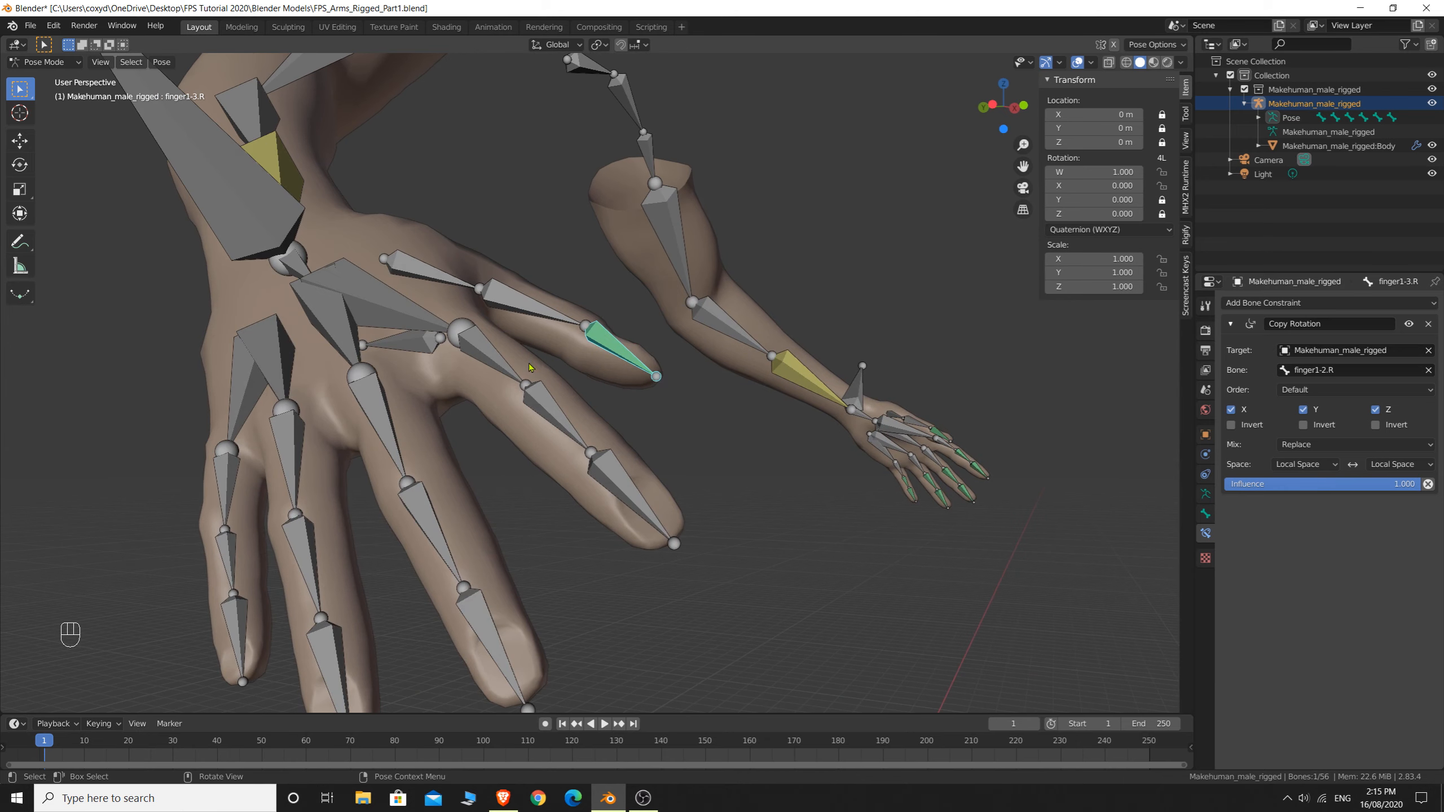
left_click(500, 363)
left_click(547, 409, "shift")
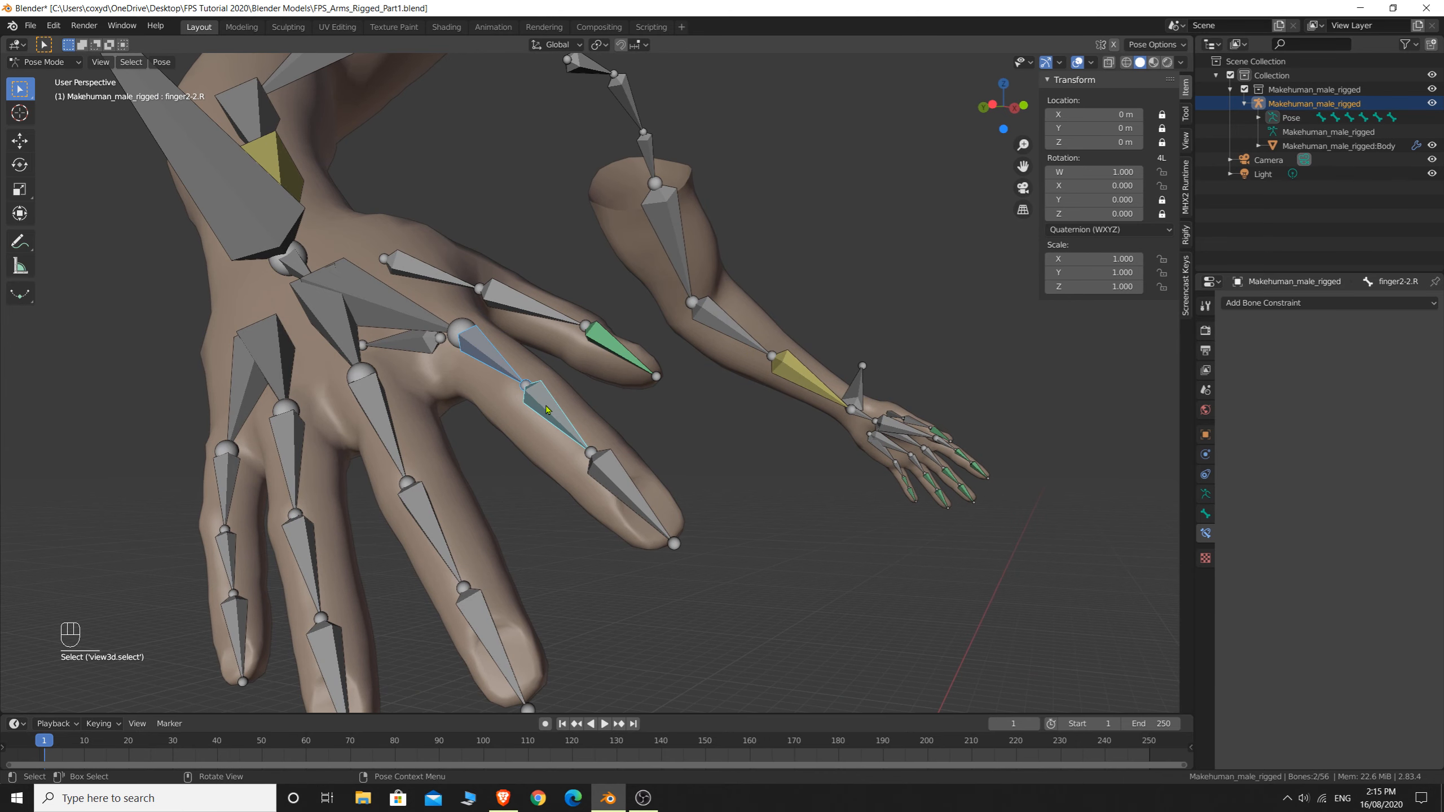
key("ctrl+shift+c")
left_click(547, 409)
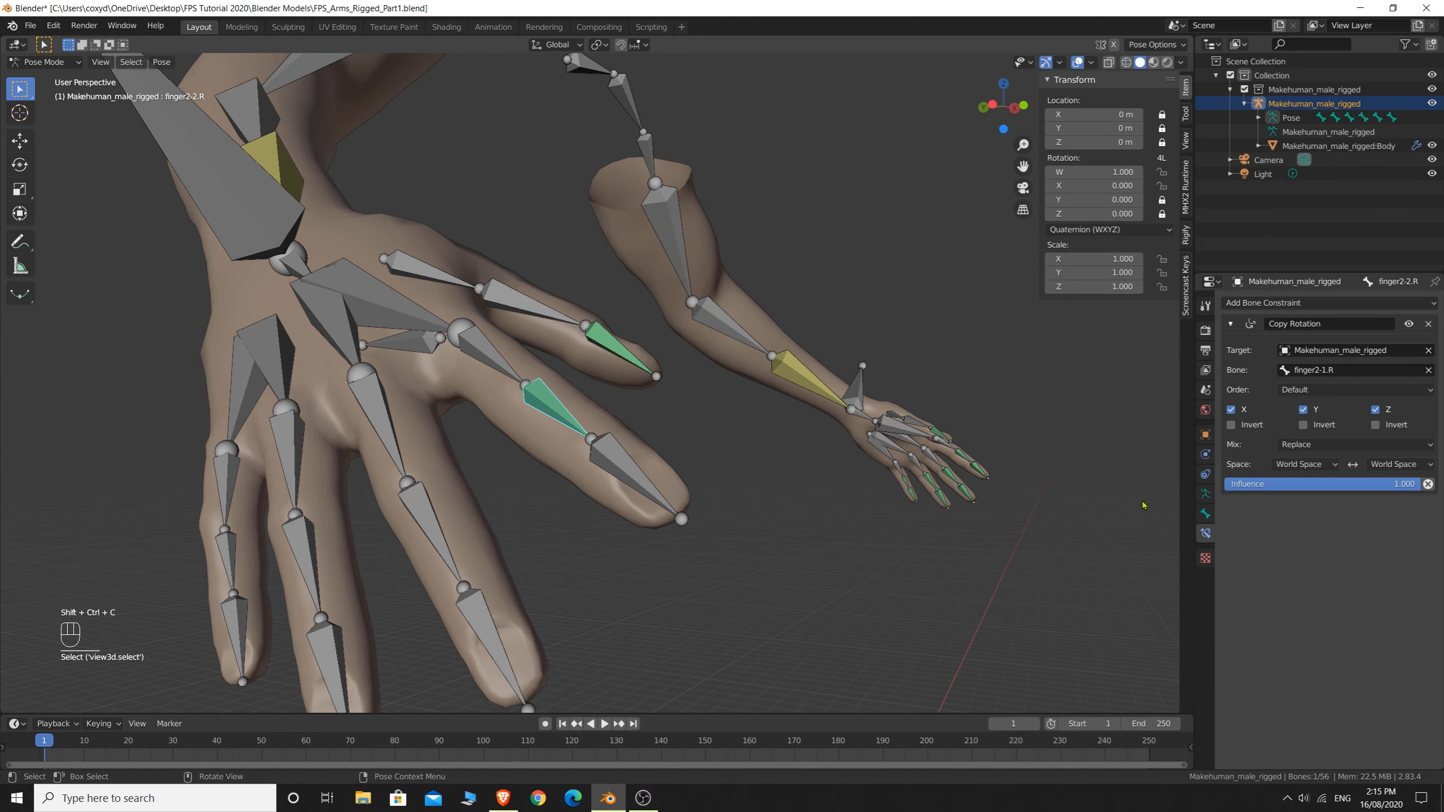
left_click(1303, 464)
left_click(1270, 529)
left_click(1400, 464)
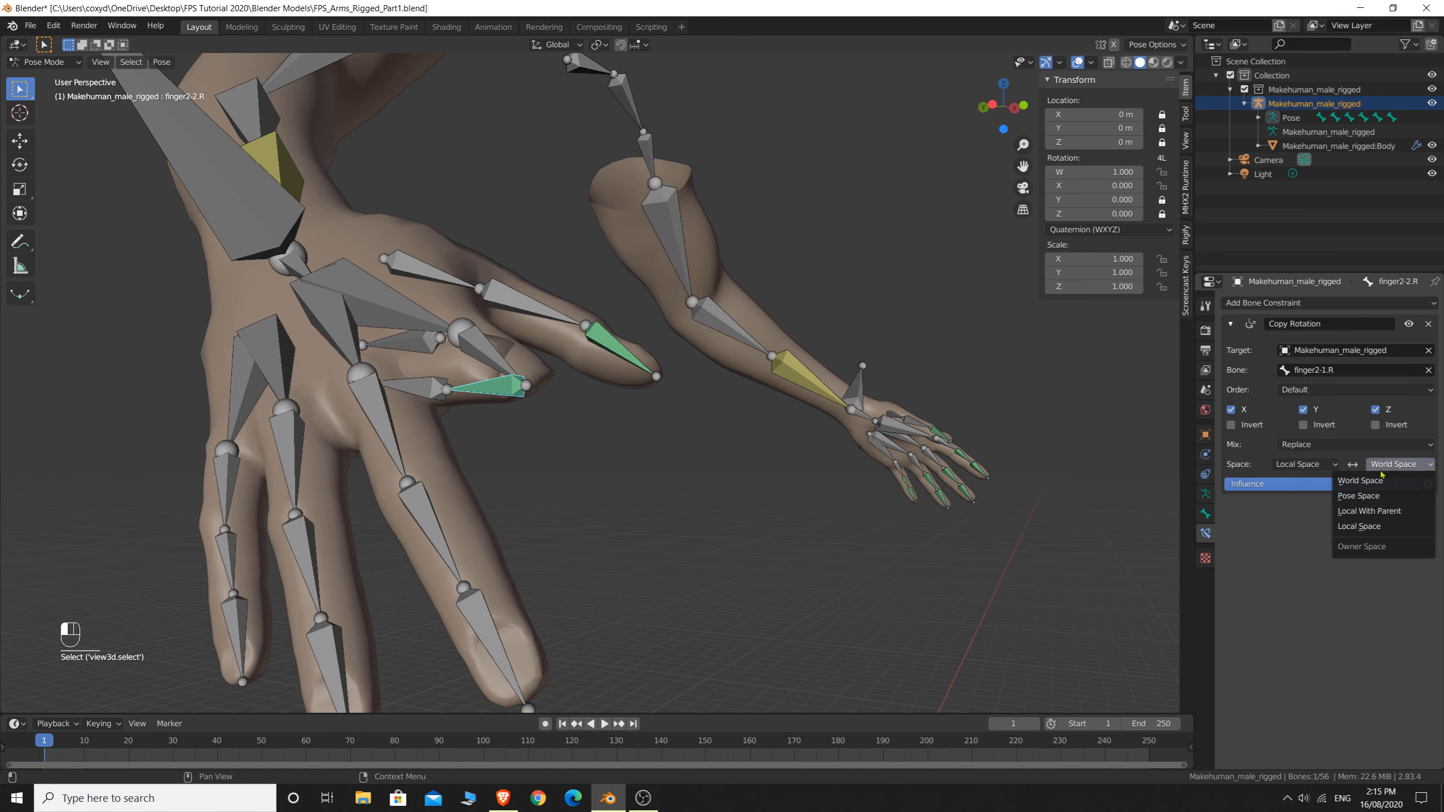
left_click(1364, 526)
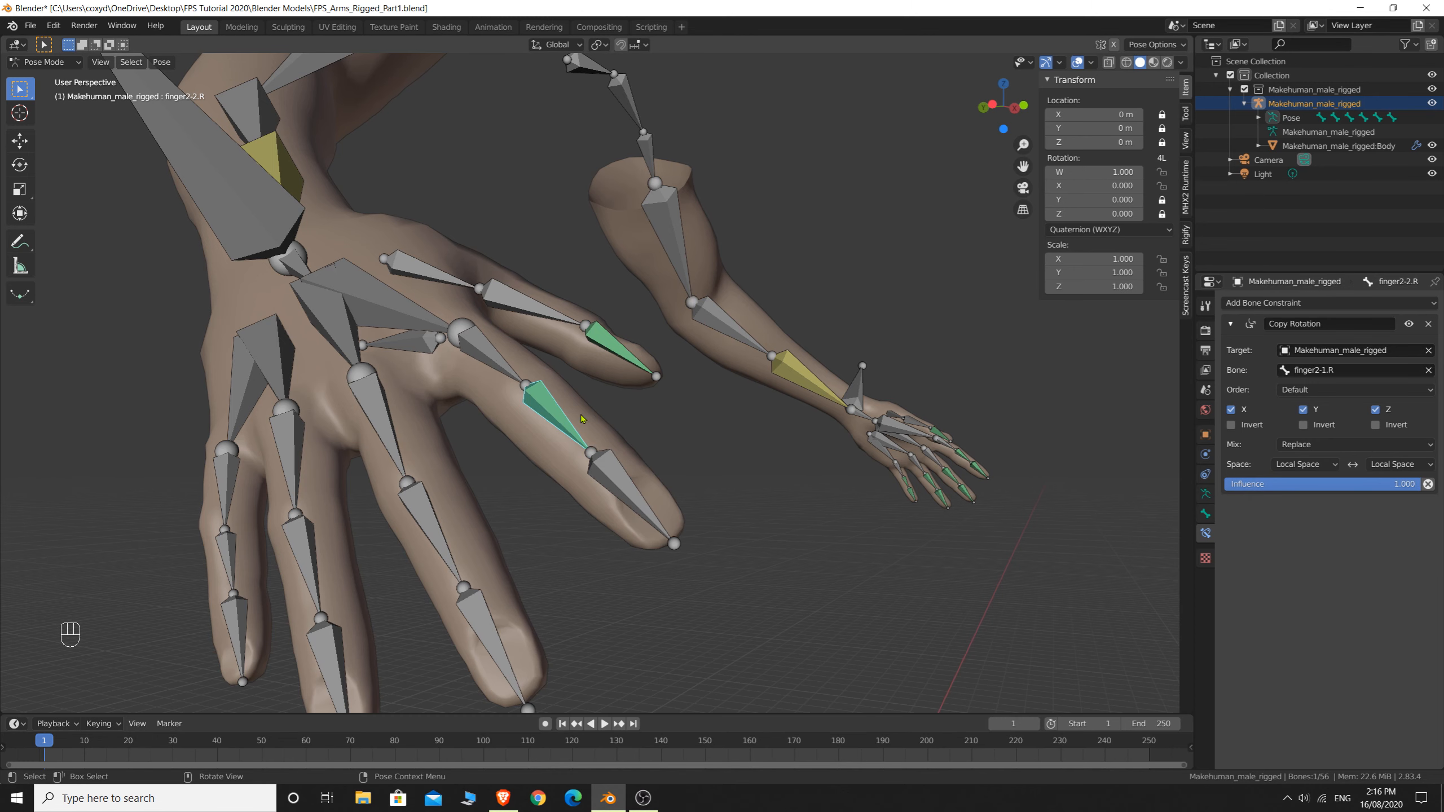
Add a Copy Rotation constraint to finger2-3.R targeting finger2-2.R, with target and owner space both set to Local Space
left_click(600, 463, "shift")
key("ctrl+shift+c")
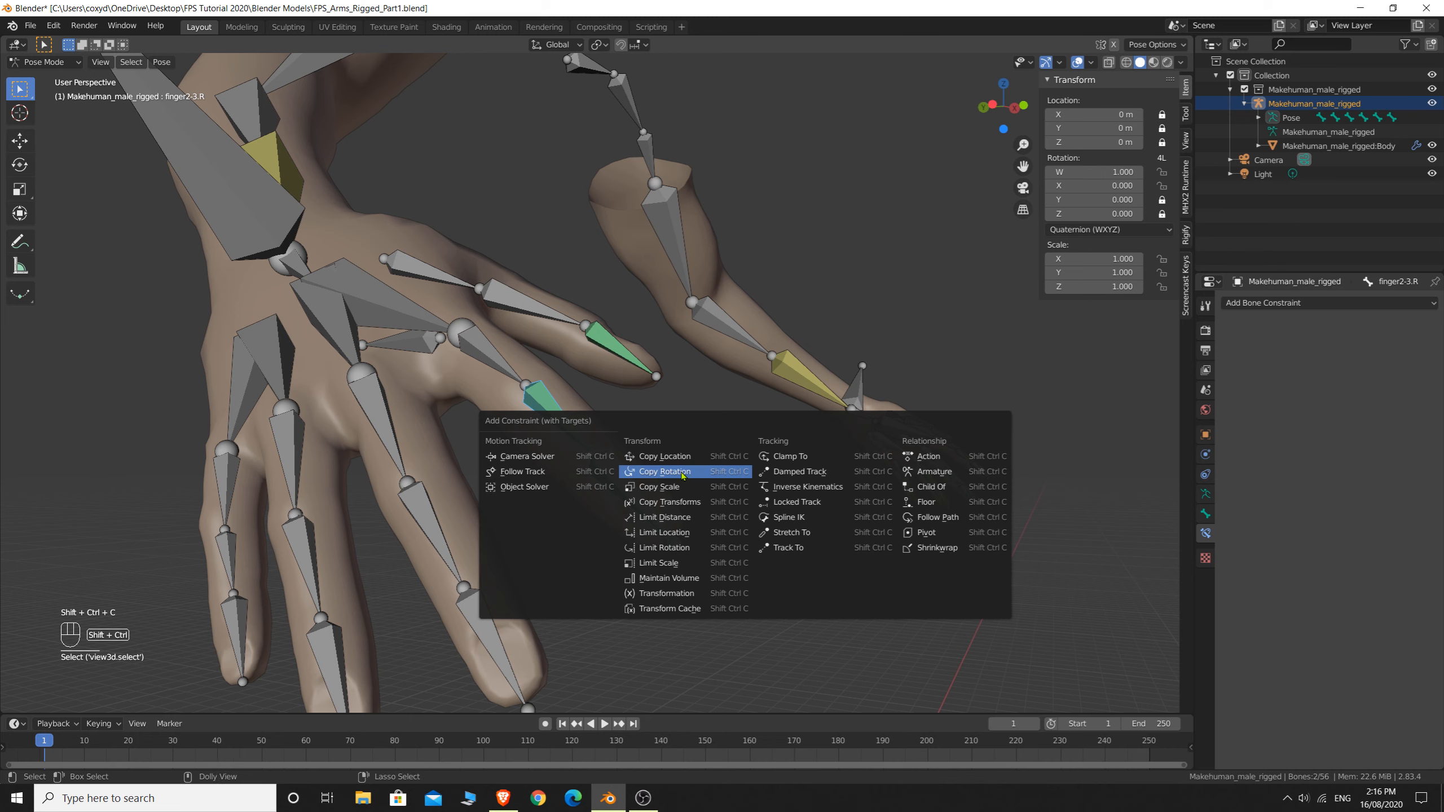
left_click(663, 481)
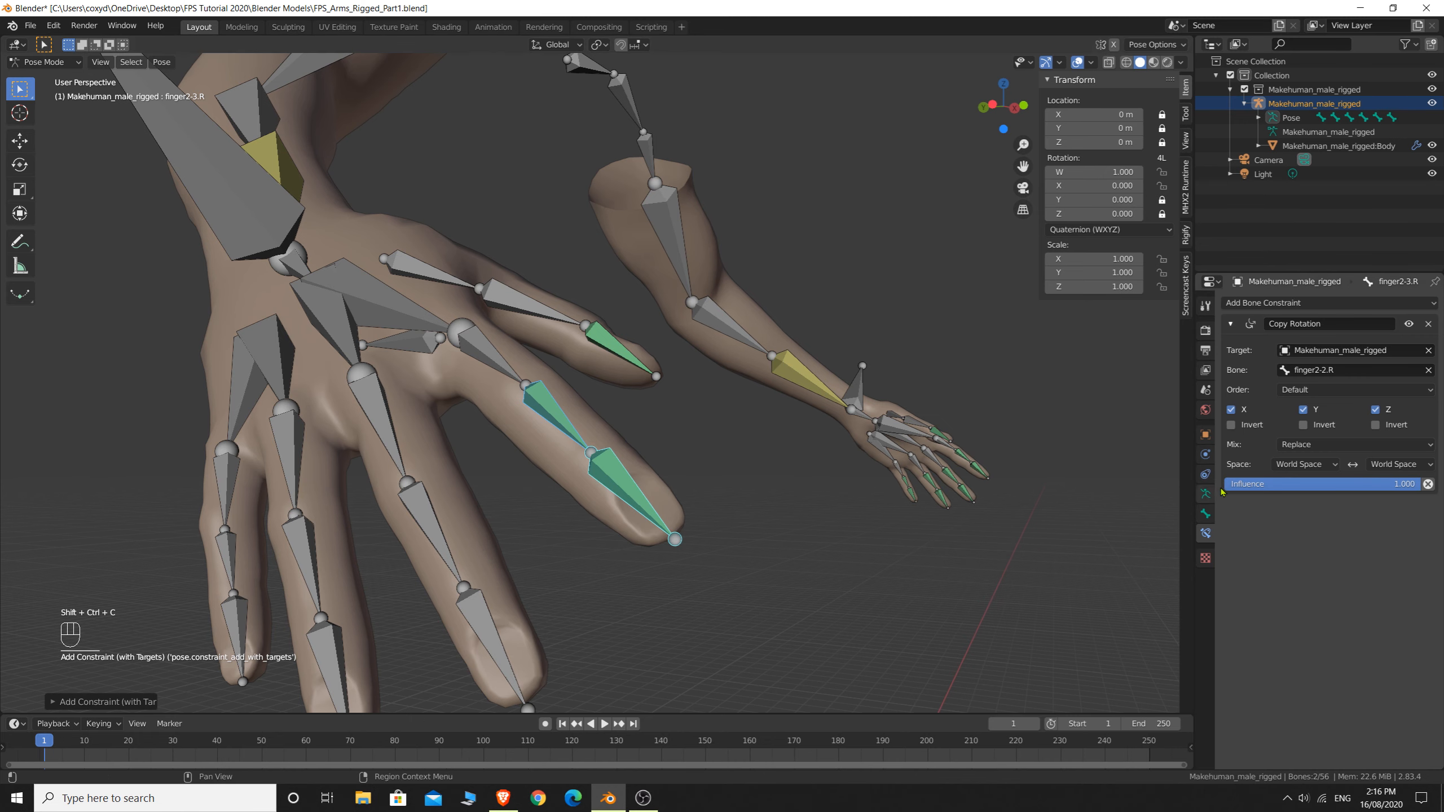
left_click(1305, 464)
left_click(1291, 540)
left_click(1387, 465)
left_click(1387, 532)
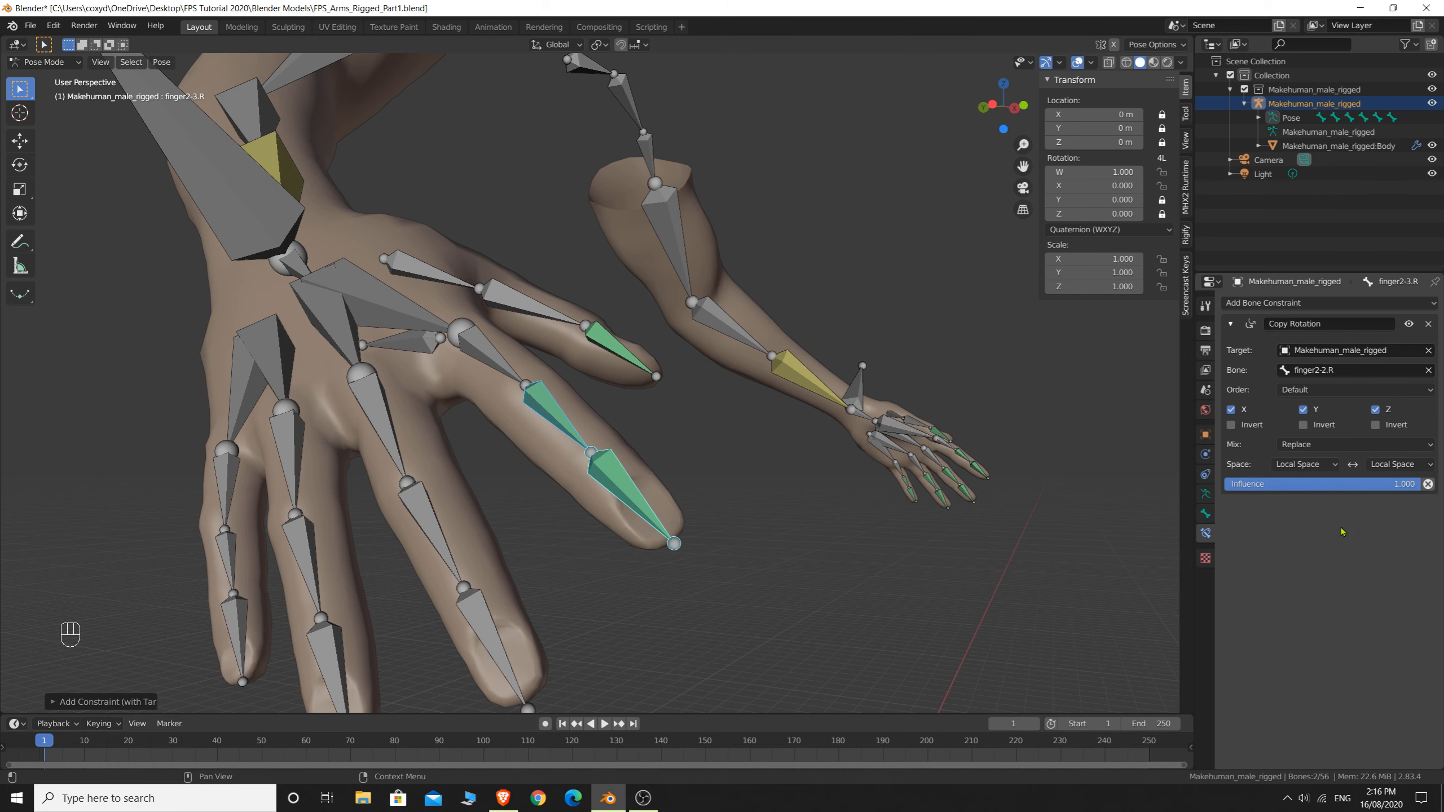
Test-rotate the thumb's base bone finger1-1.R and cancel the rotation
left_click(451, 284)
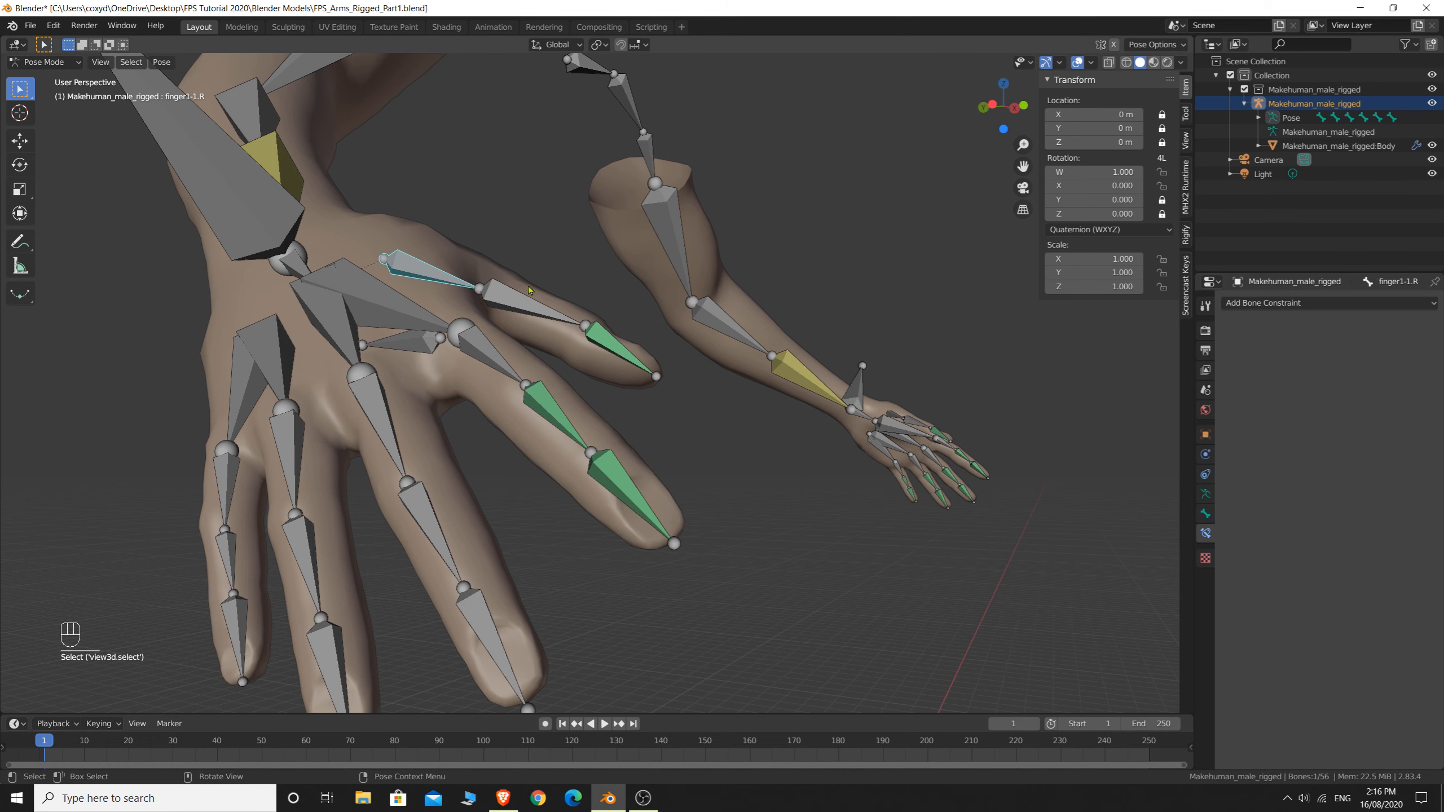
key("r")
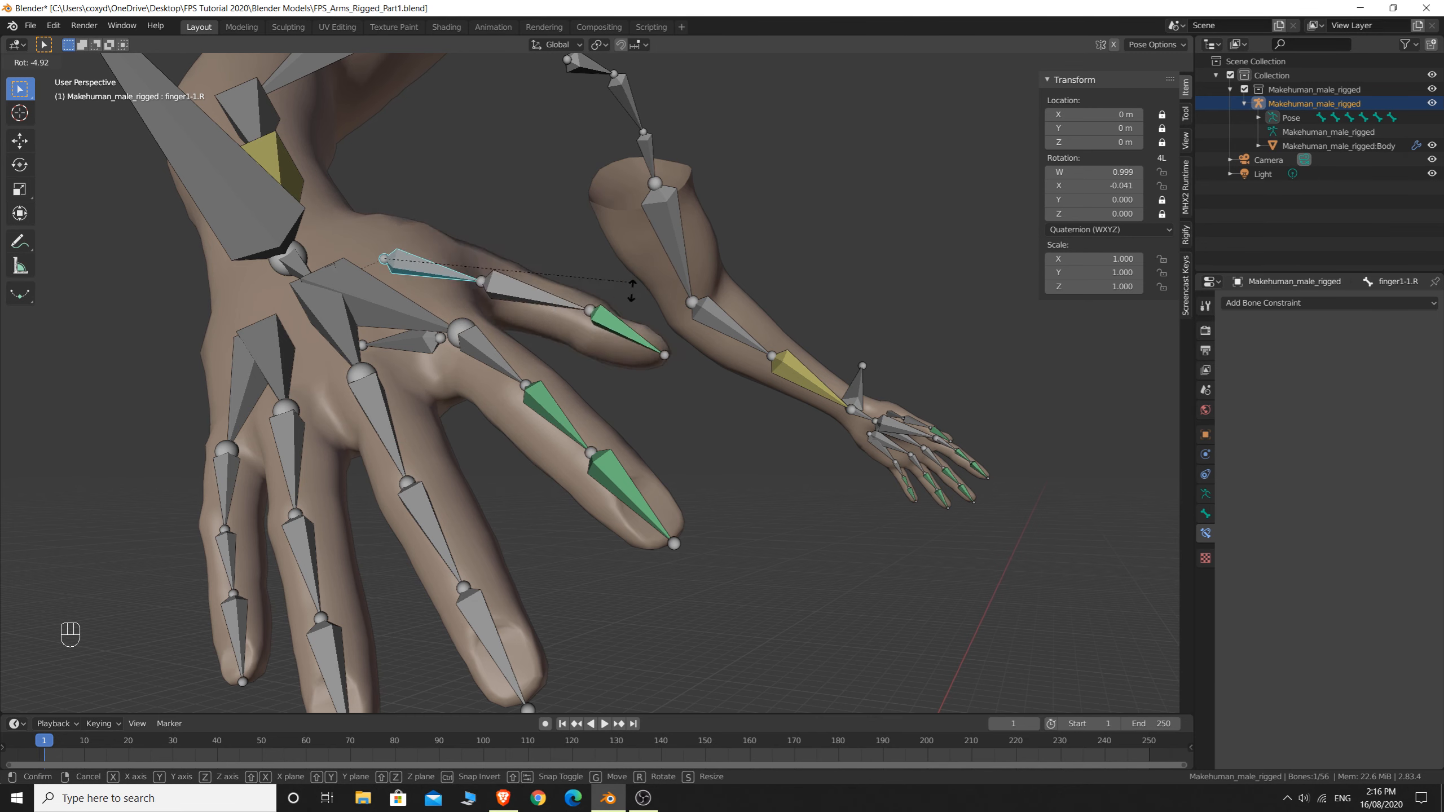
right_click(640, 222)
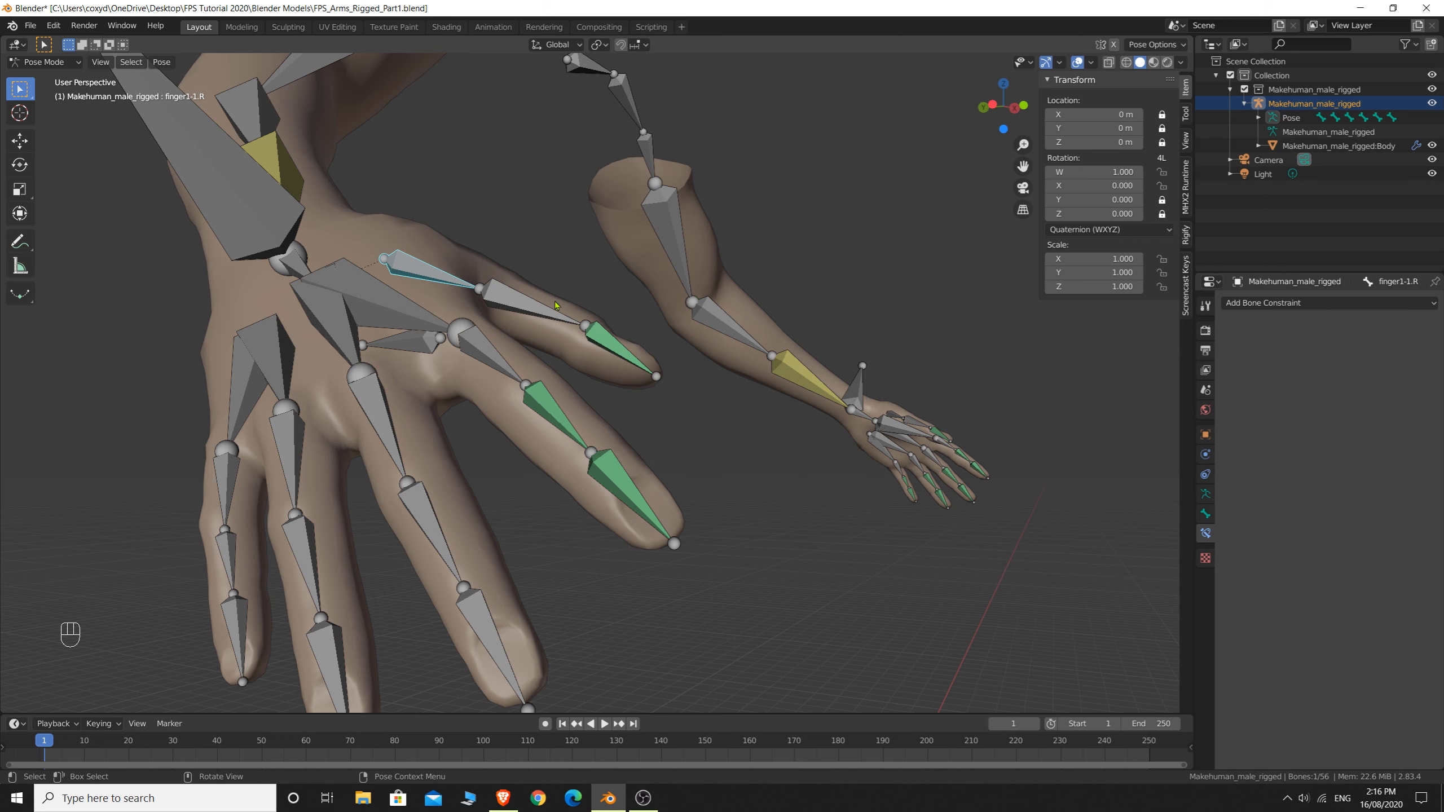
Check the thumb bones one by one, test-rotate finger1-2.R to see how the fingertip bone follows, and cancel the rotation
left_click(435, 280)
left_click(519, 302)
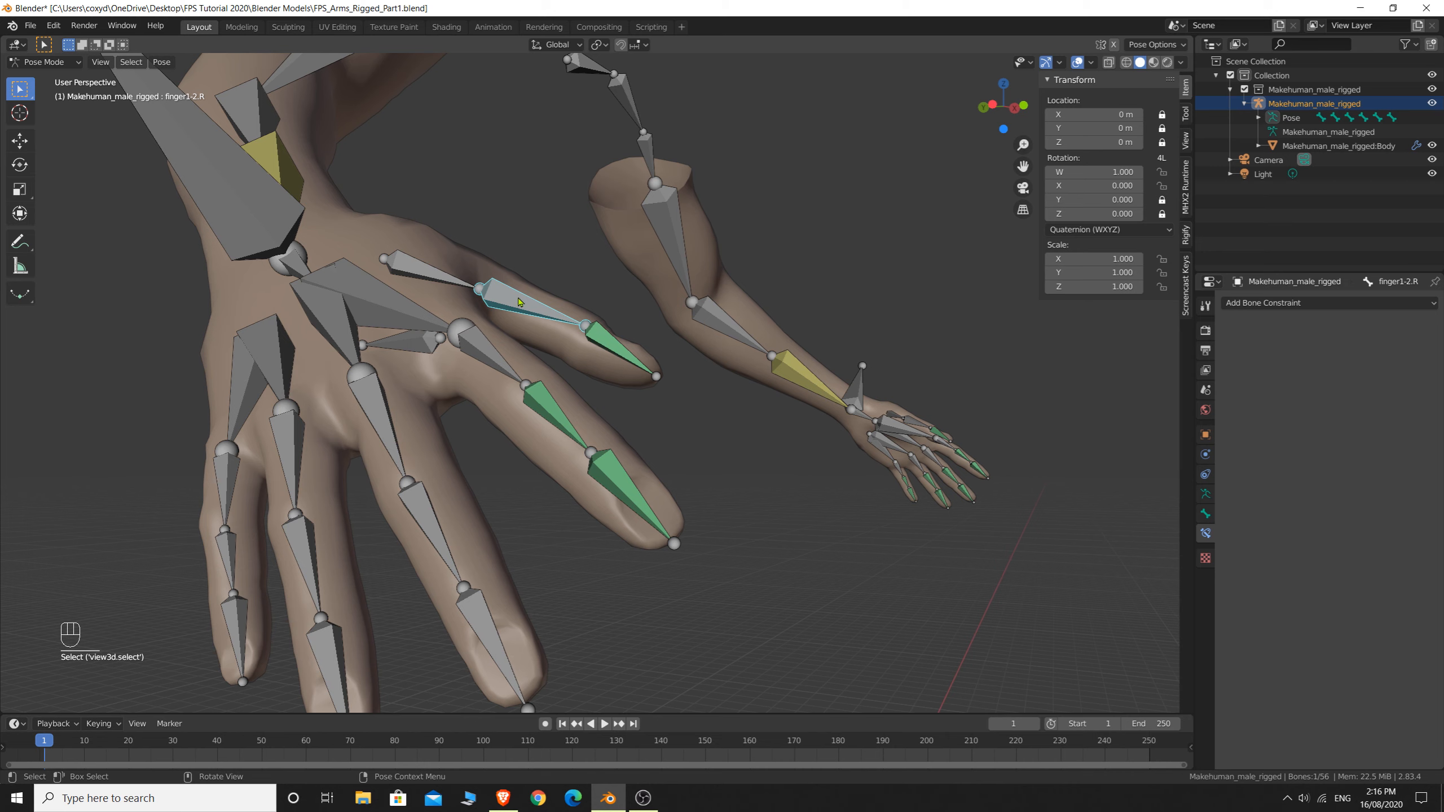
left_click(630, 354)
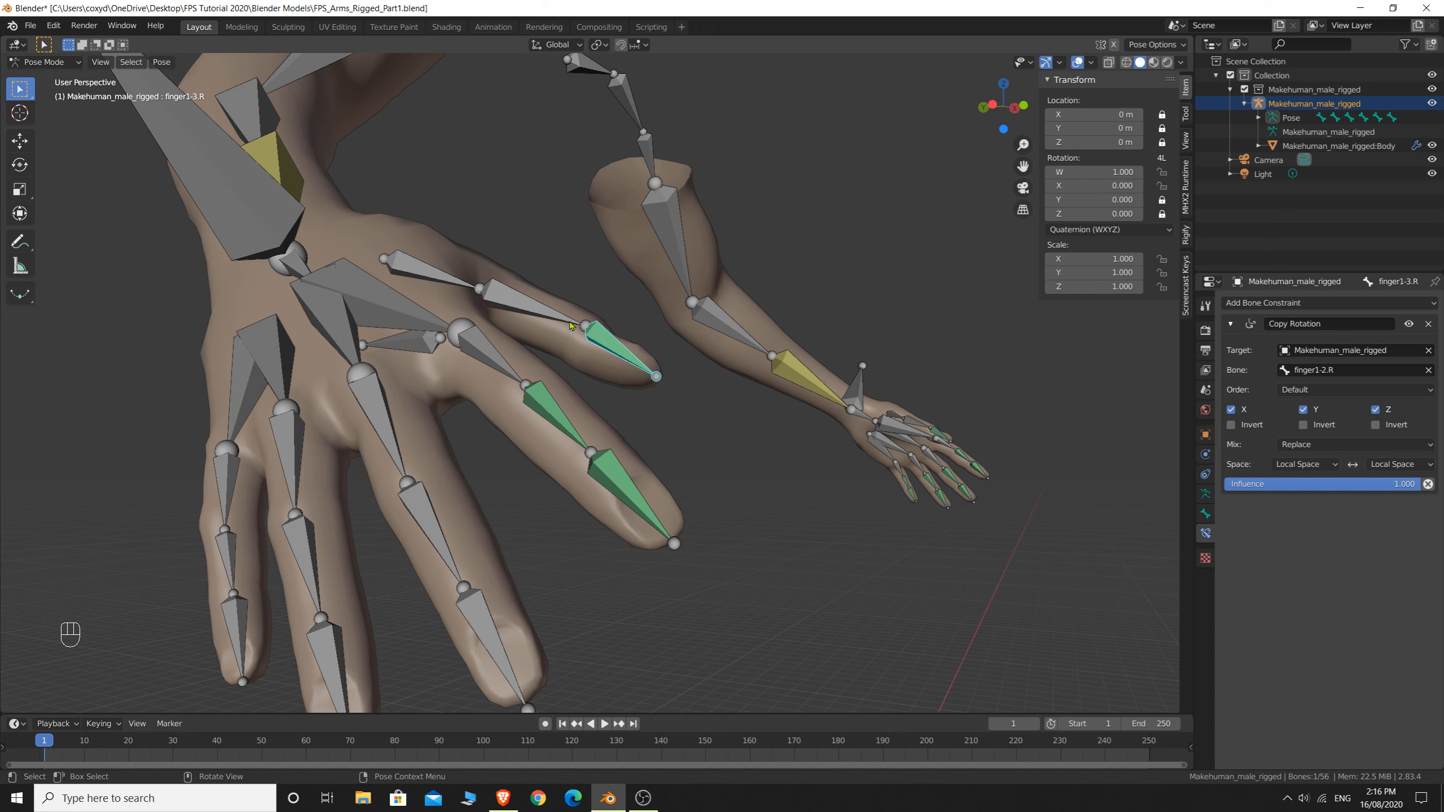
left_click(535, 309)
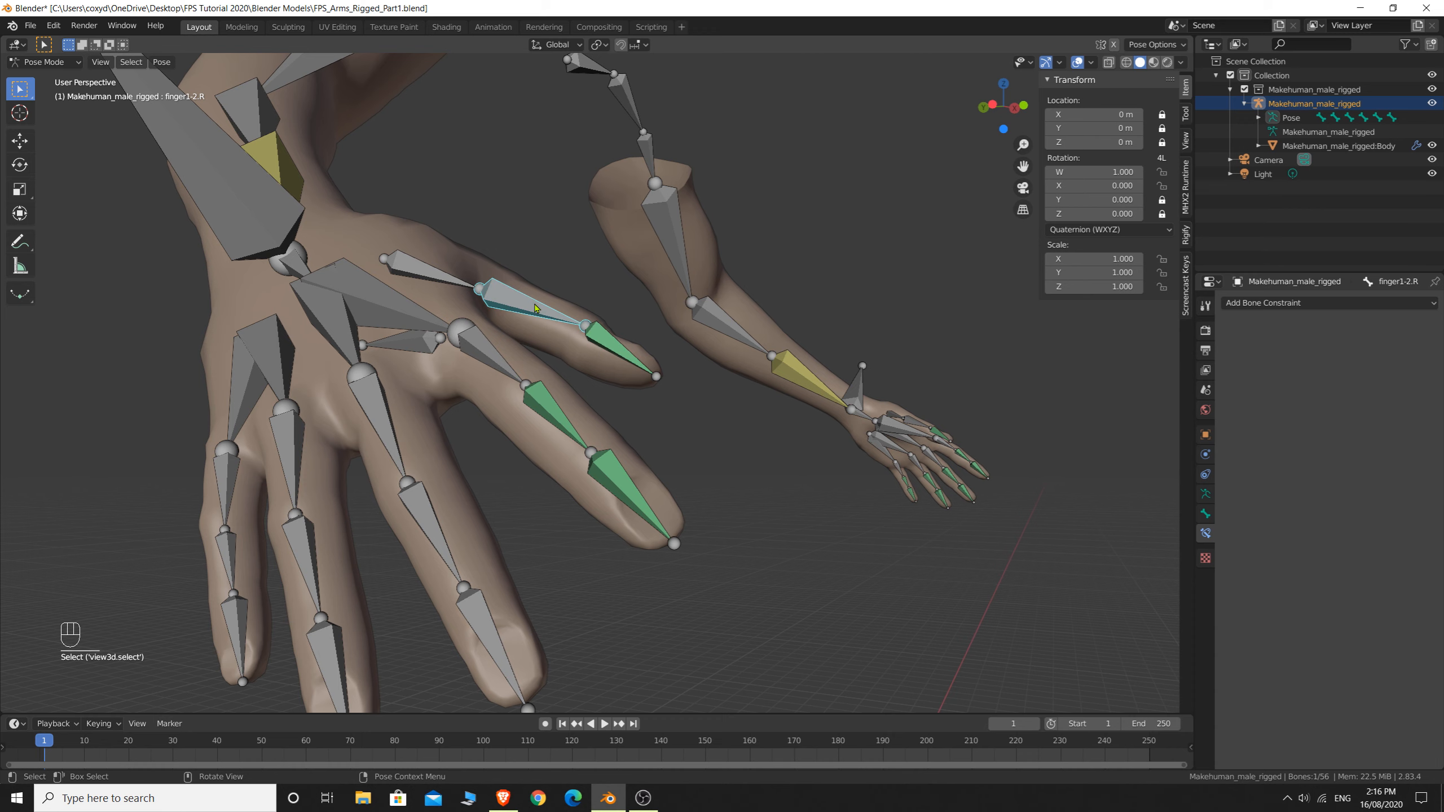
left_click(439, 278)
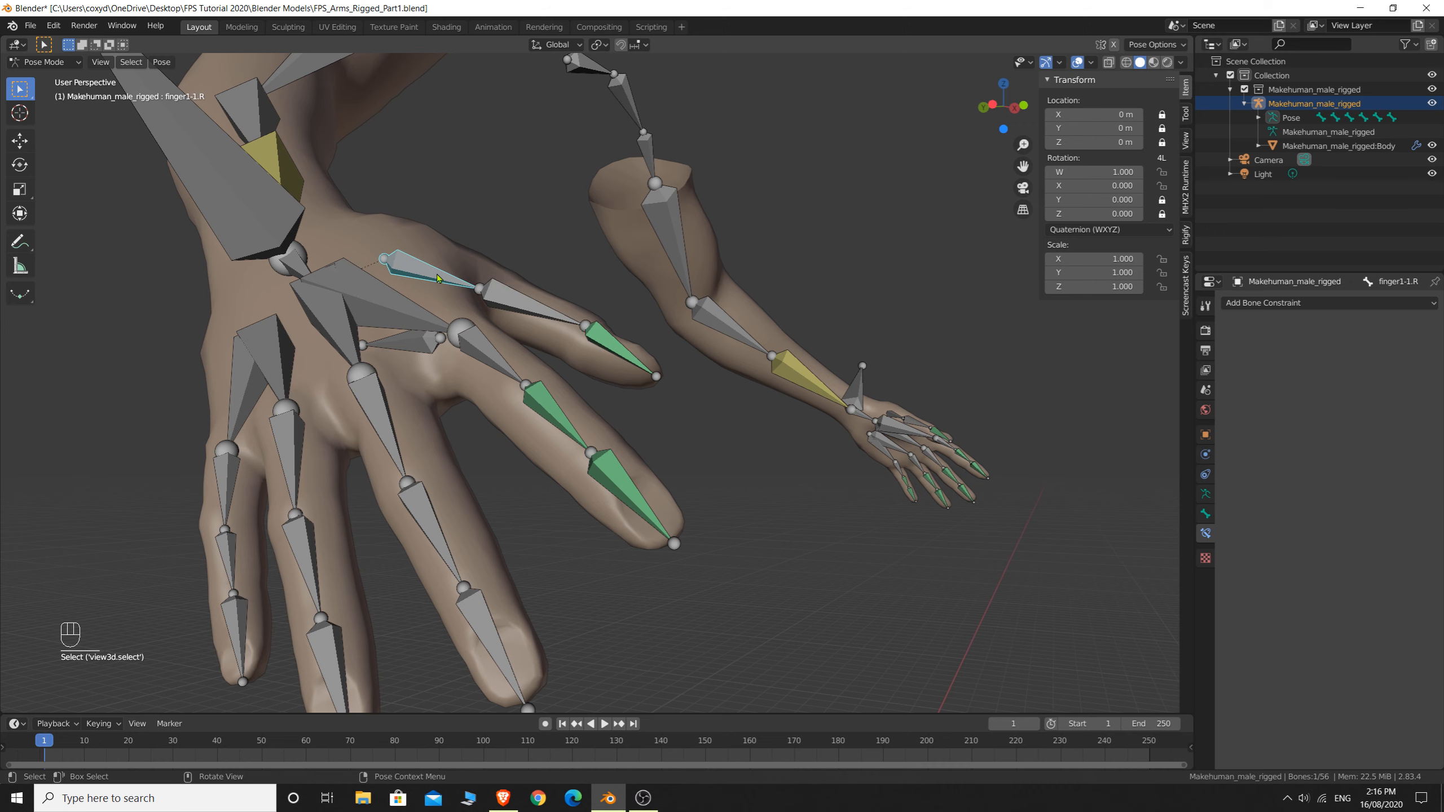
left_click(518, 296)
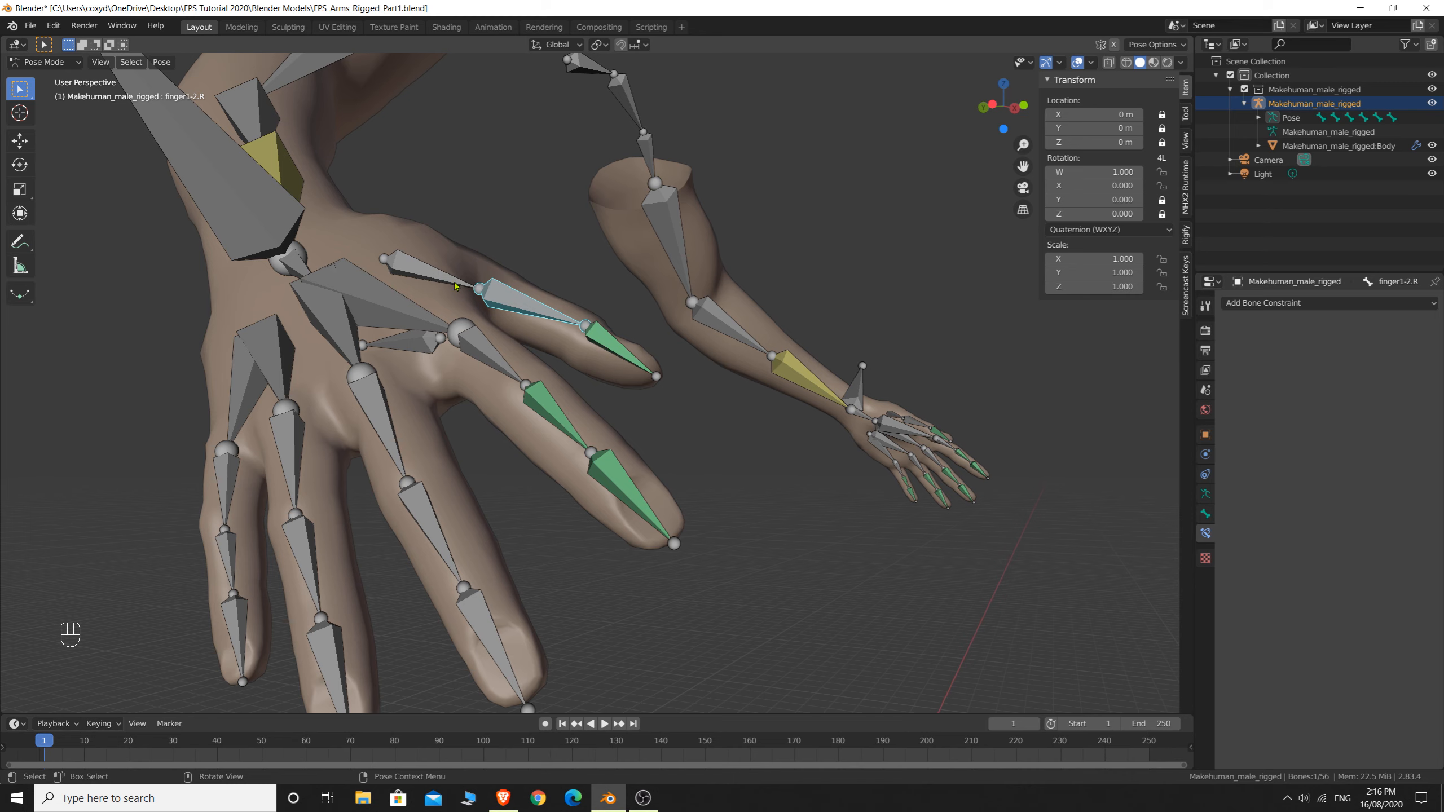
left_click(425, 271)
left_click(516, 302)
key("r")
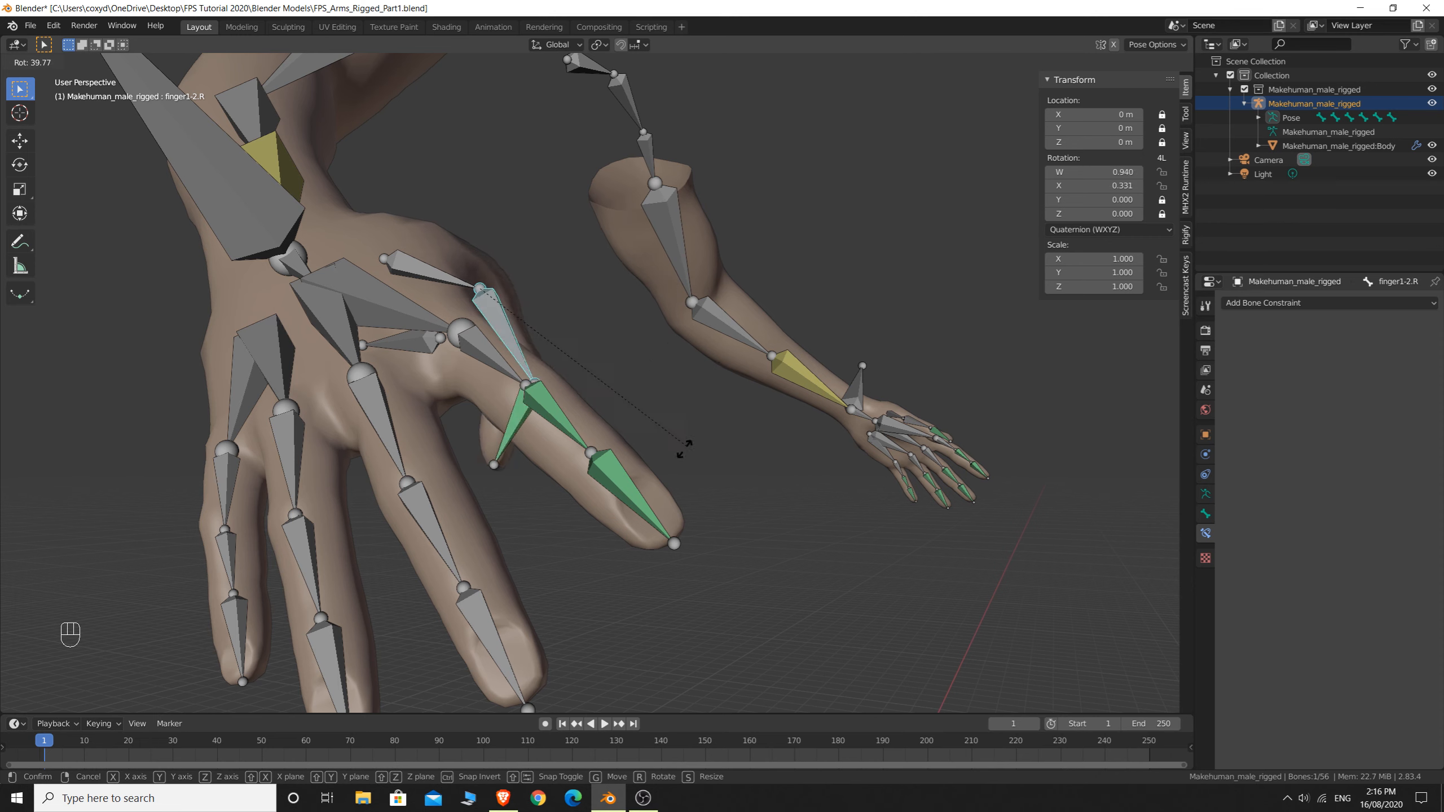
right_click(751, 236)
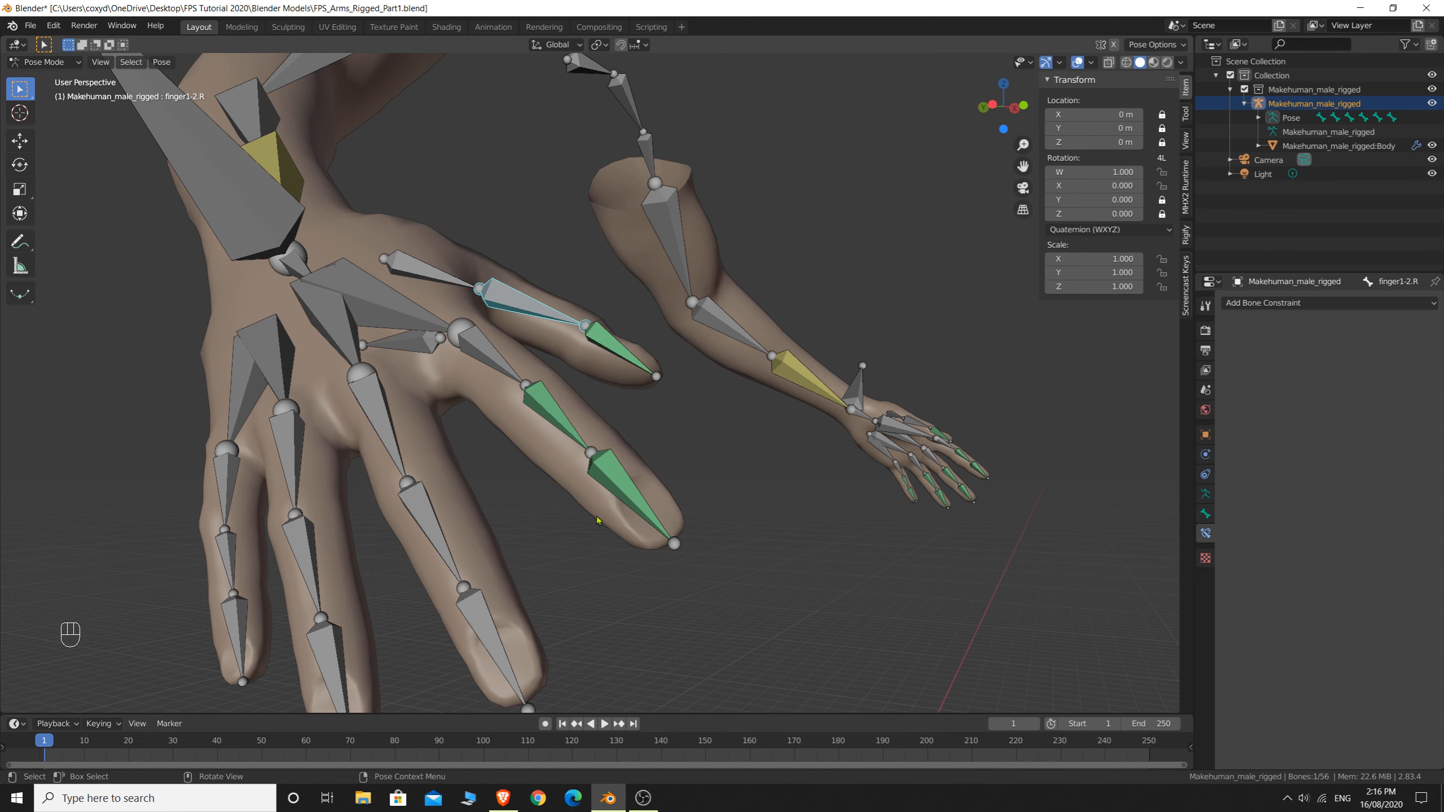
Test the index finger's curl by rotating finger2-1.R, and cancel the rotation
middle_click_drag(604, 446, 575, 376)
left_click(556, 330)
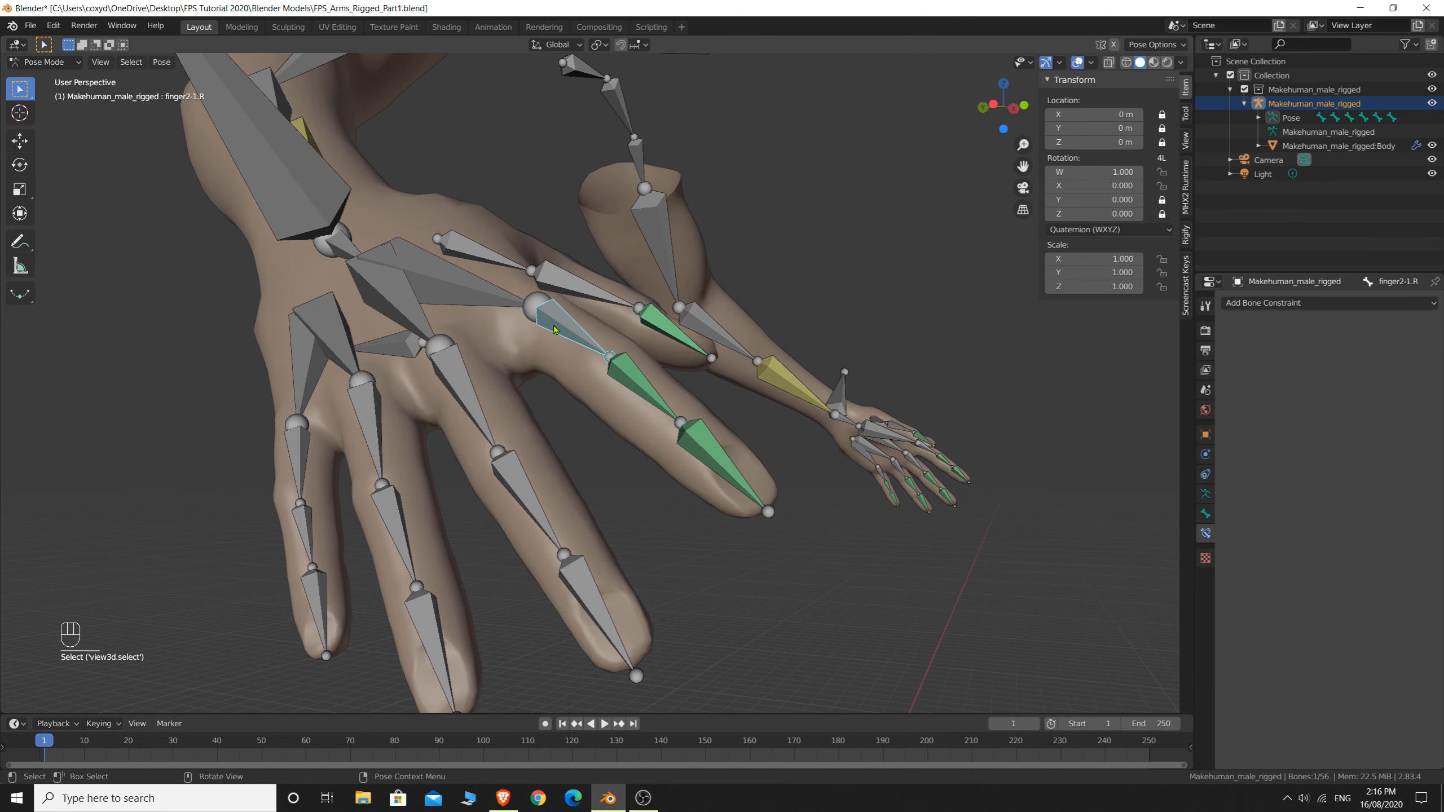
key("r")
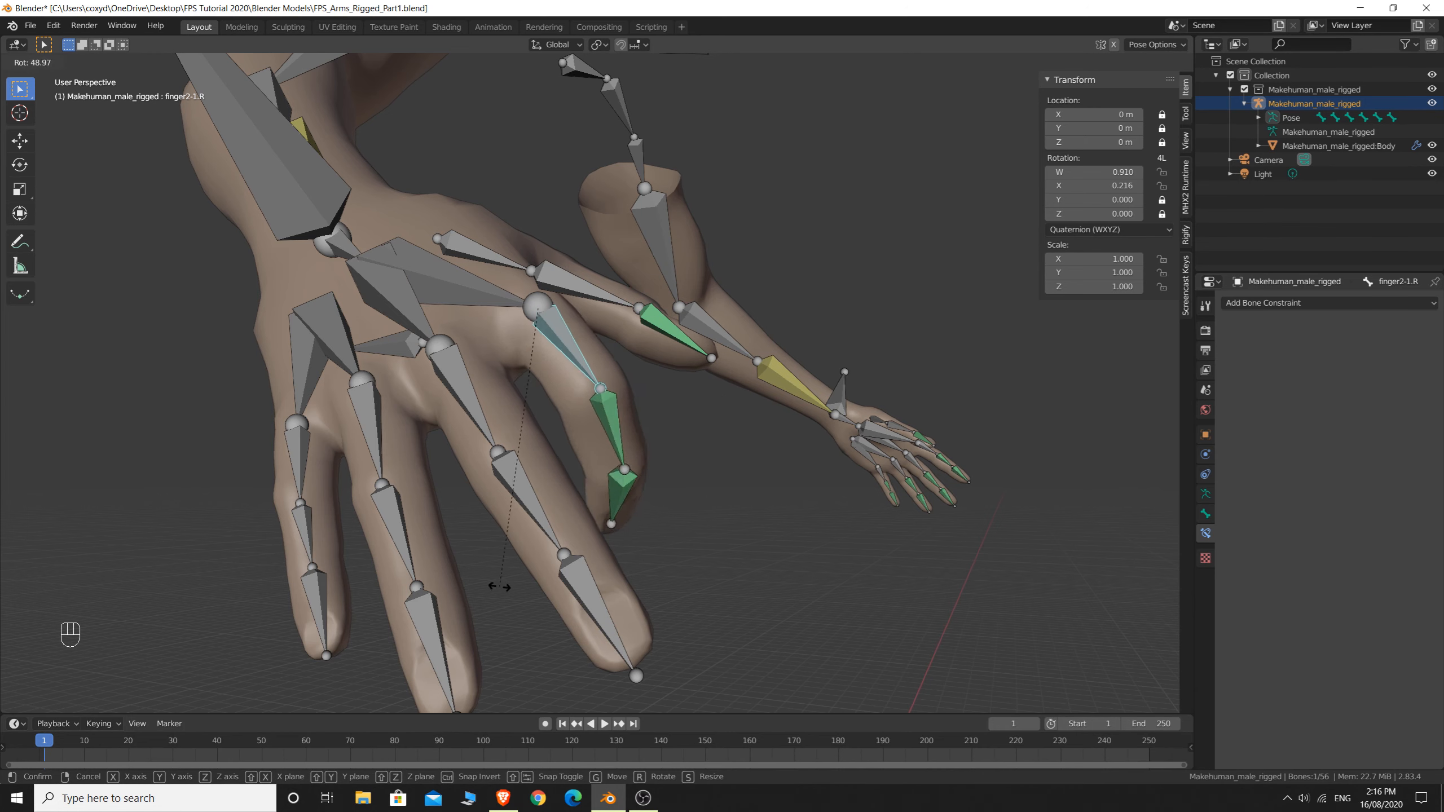
right_click(641, 562)
Add a Copy Rotation constraint to finger3-2.R targeting finger3-1.R, with target and owner space both set to Local Space
middle_click_drag(682, 524, 490, 338)
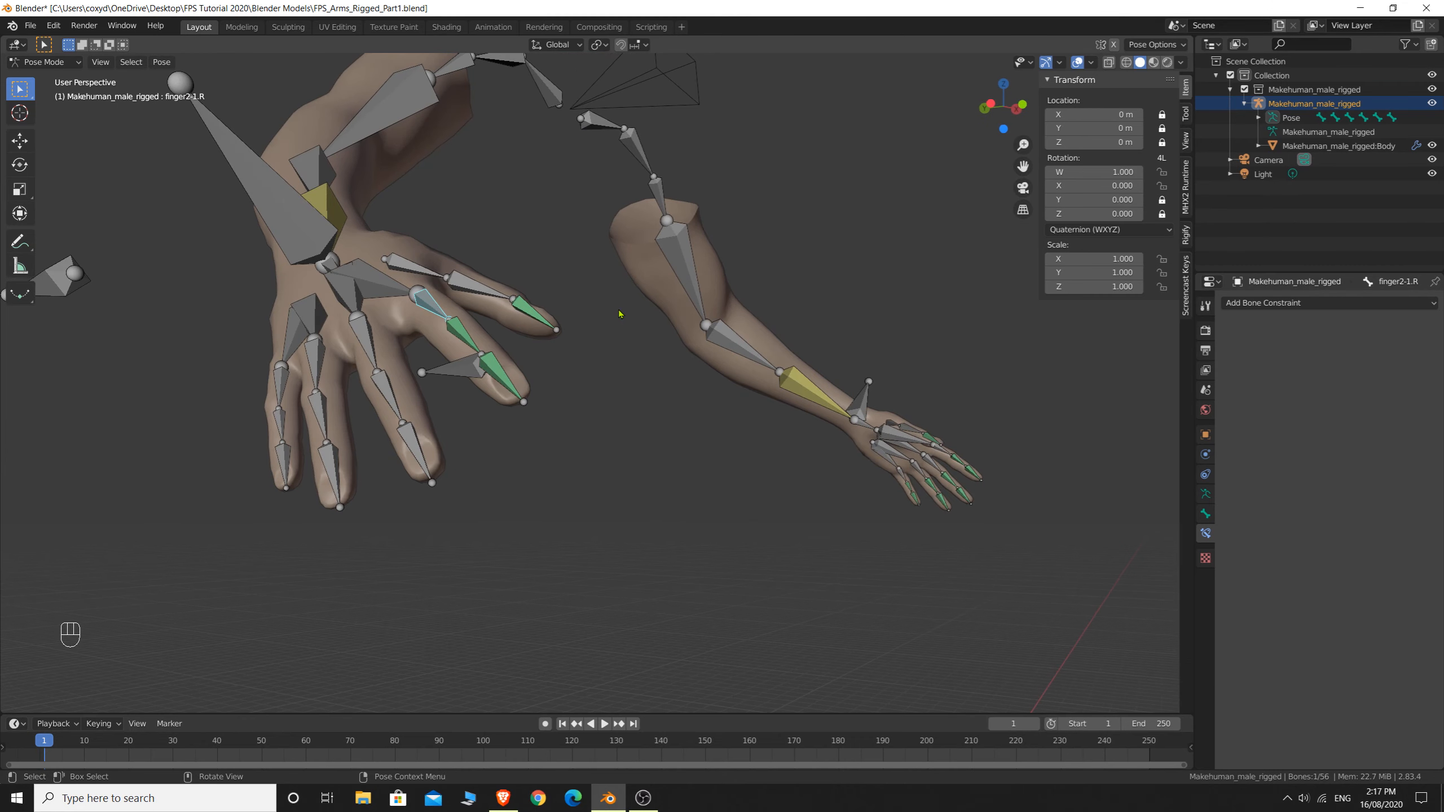
middle_click_drag(620, 314, 569, 470)
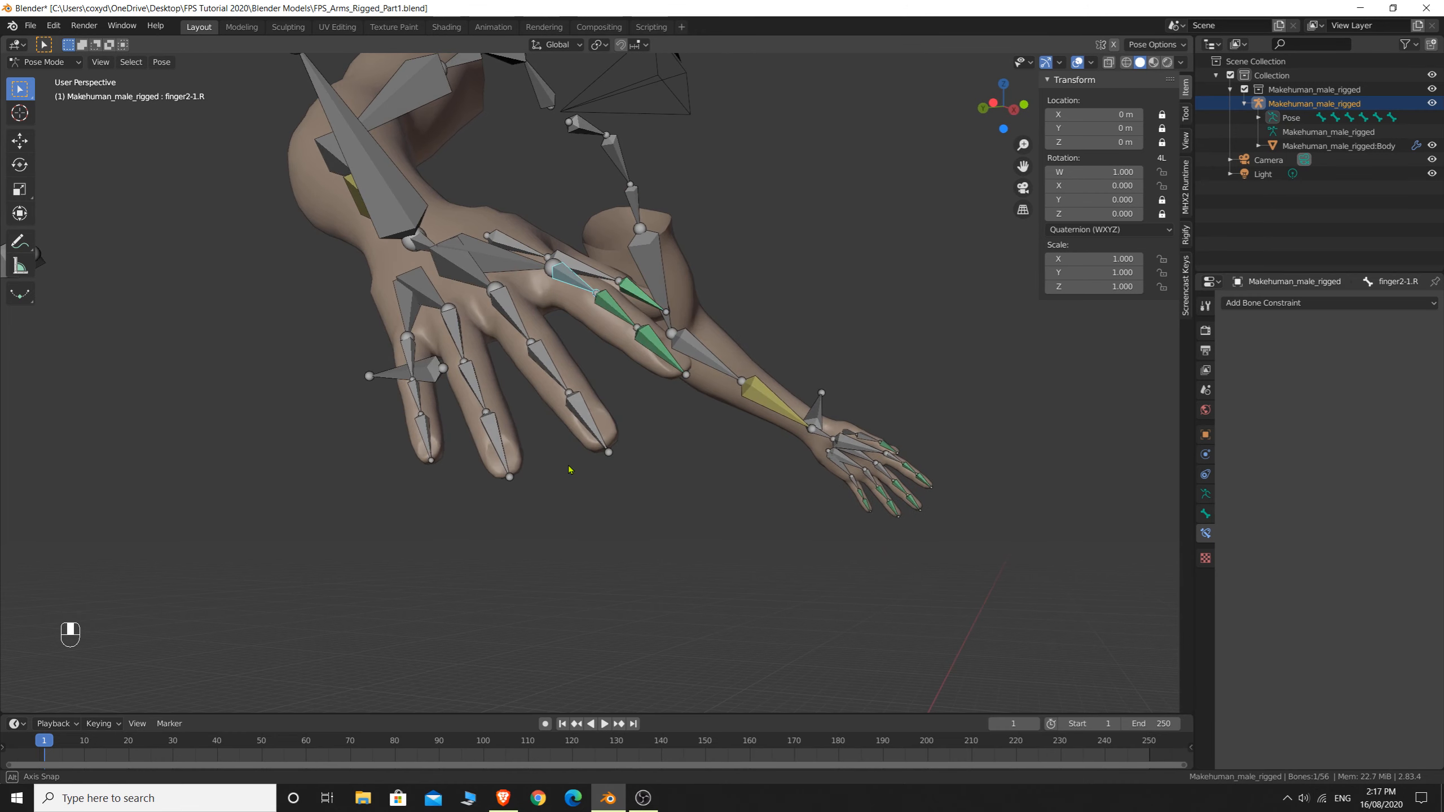
middle_click_drag(678, 393, 673, 453)
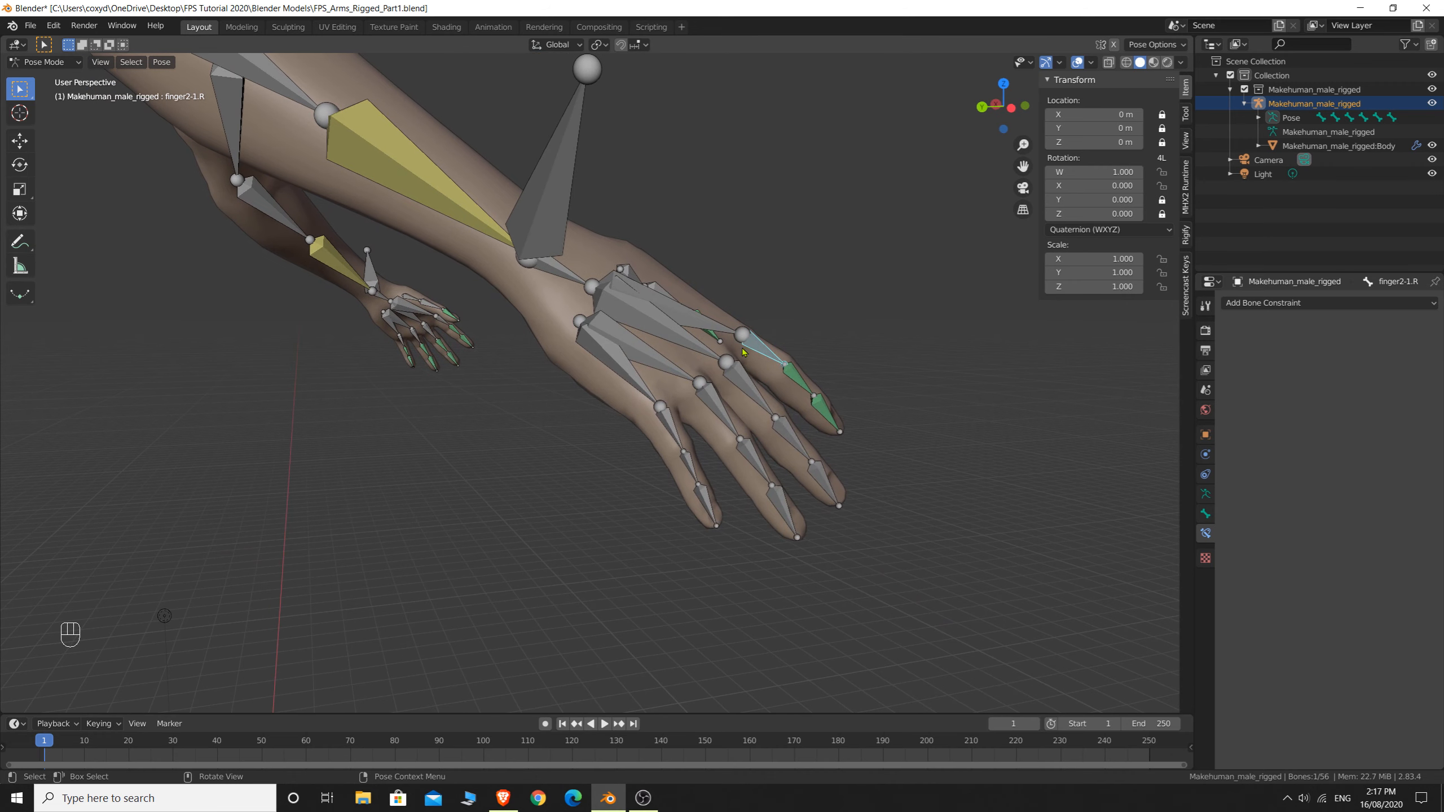
middle_click_drag(891, 408, 637, 373)
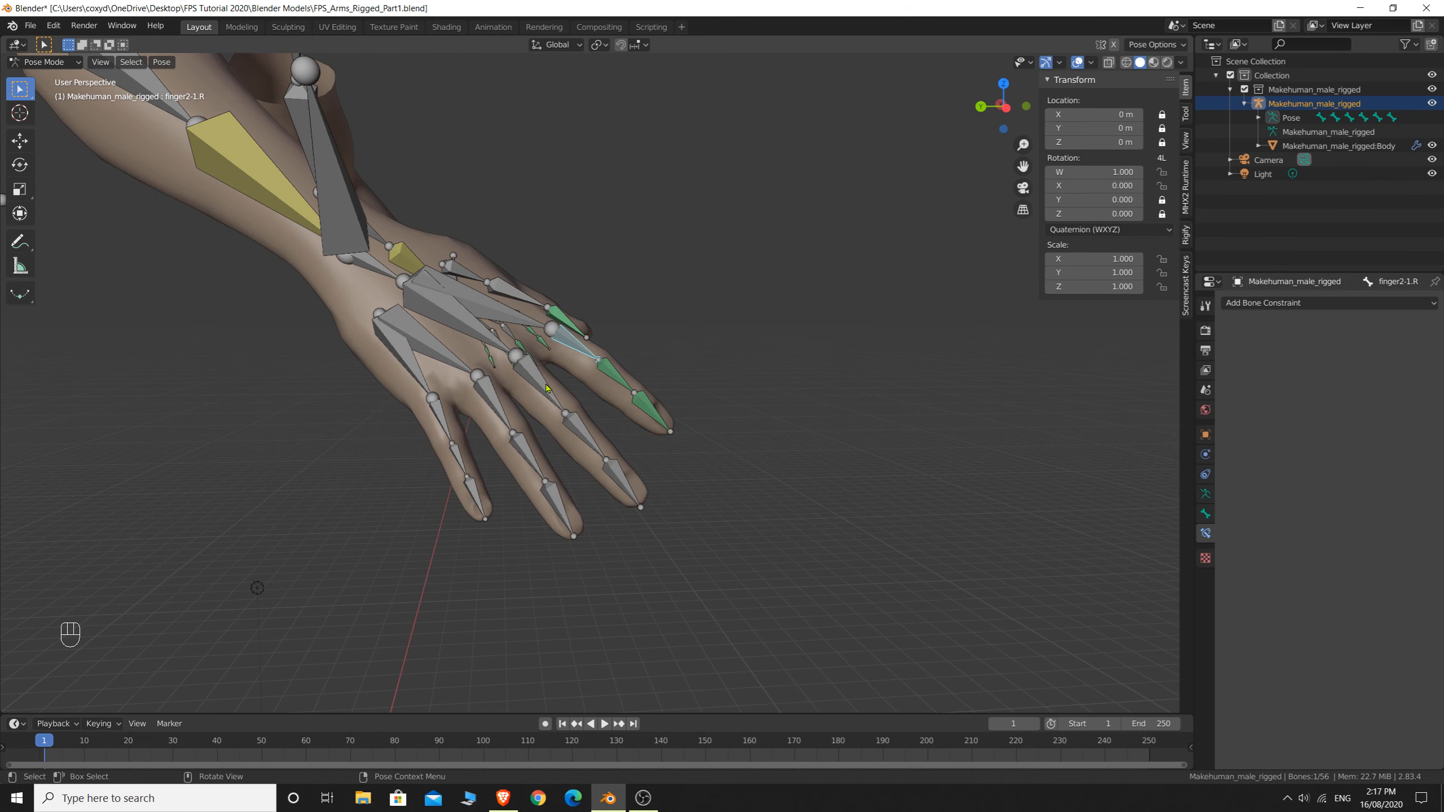
left_click(547, 388)
left_click(593, 433, "shift")
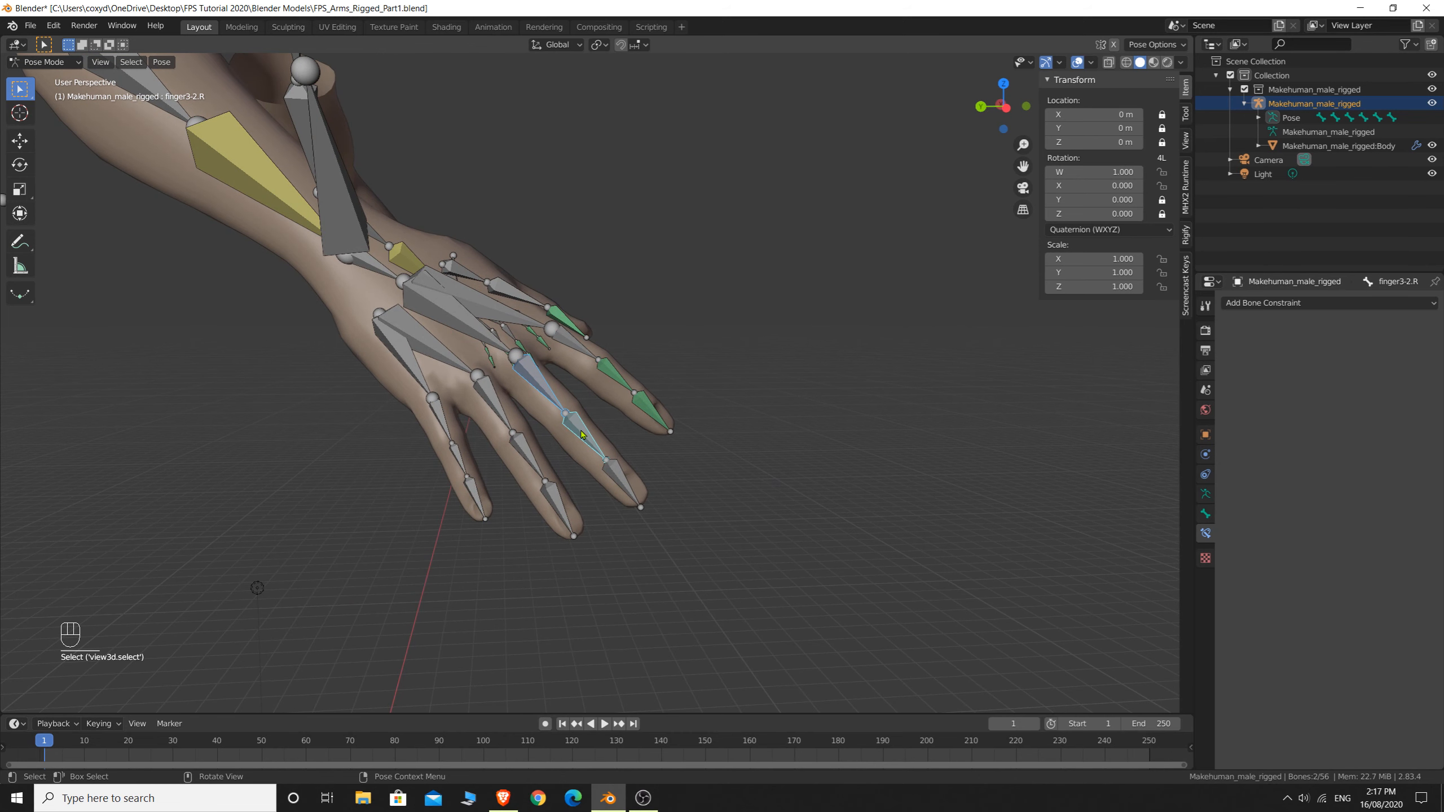
key("shift+ctrl+c")
left_click(576, 430)
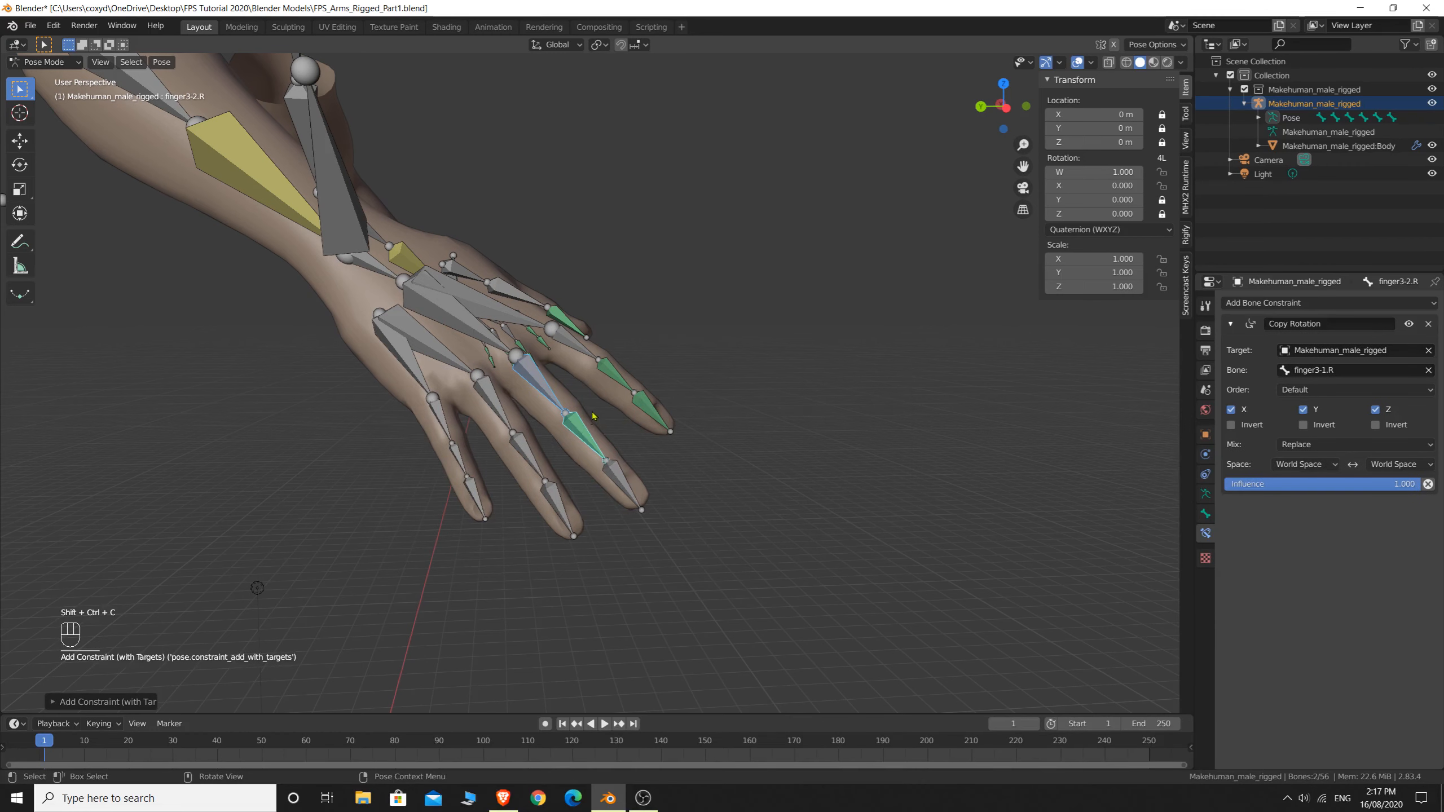
left_click(1330, 469)
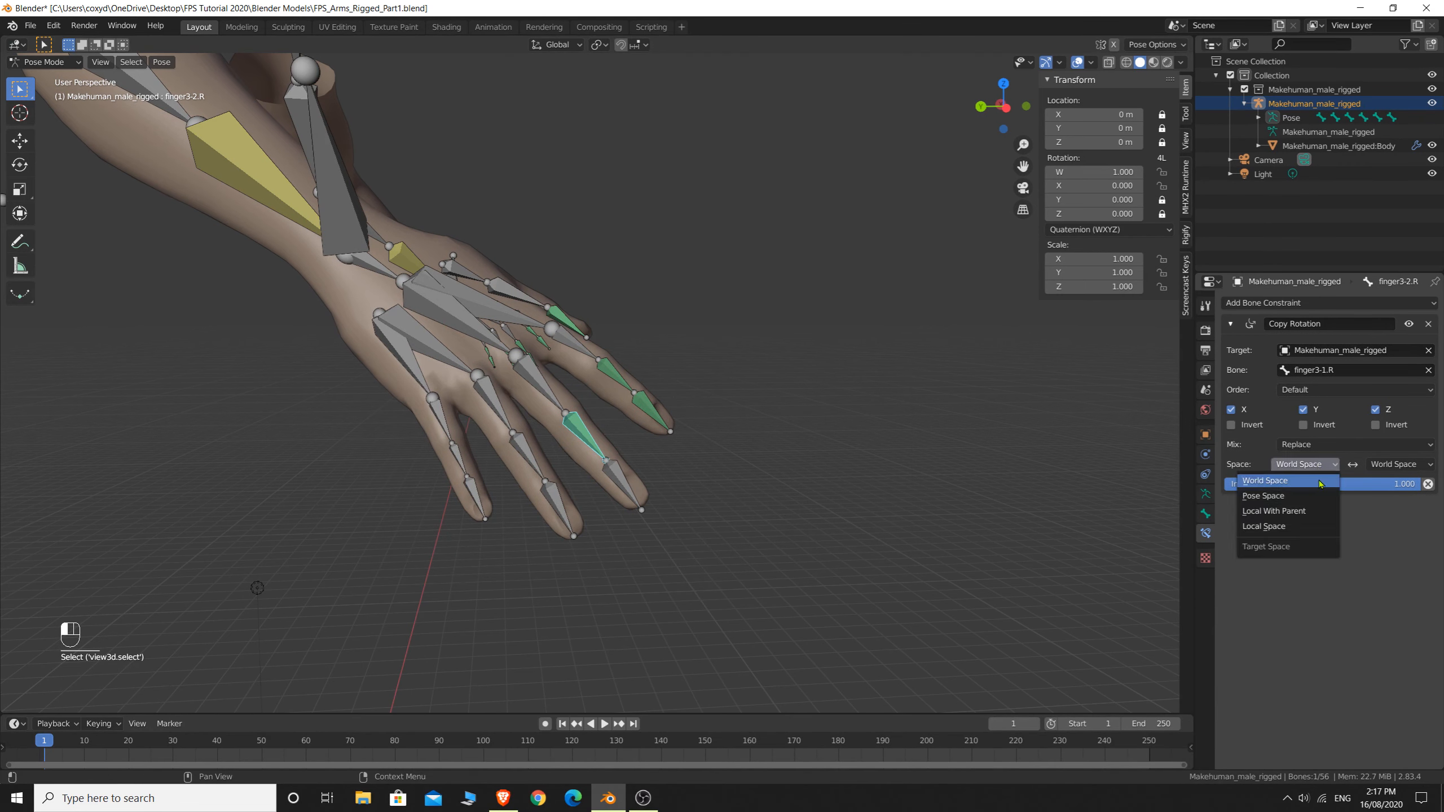
left_click(1272, 528)
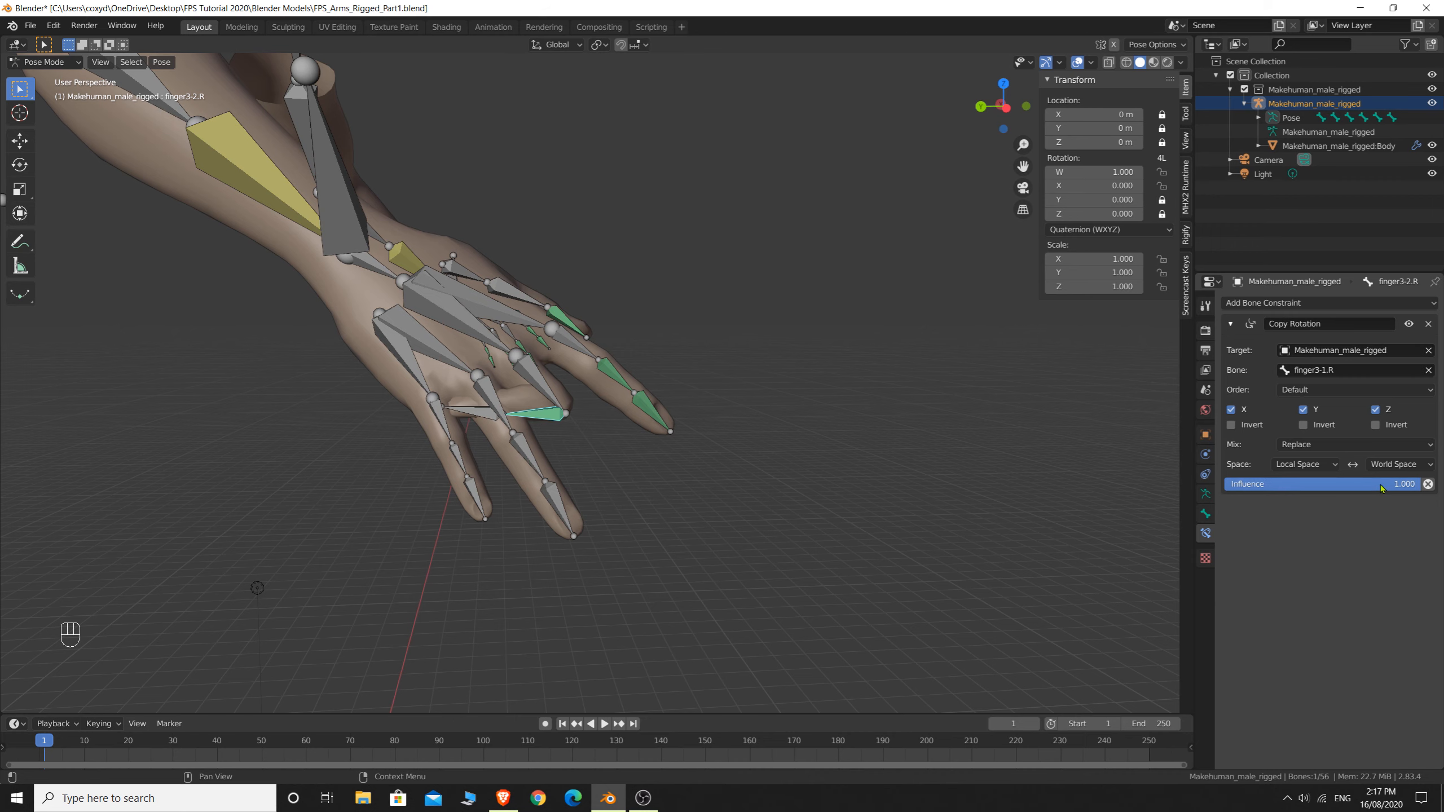
left_click(1397, 465)
left_click(1362, 527)
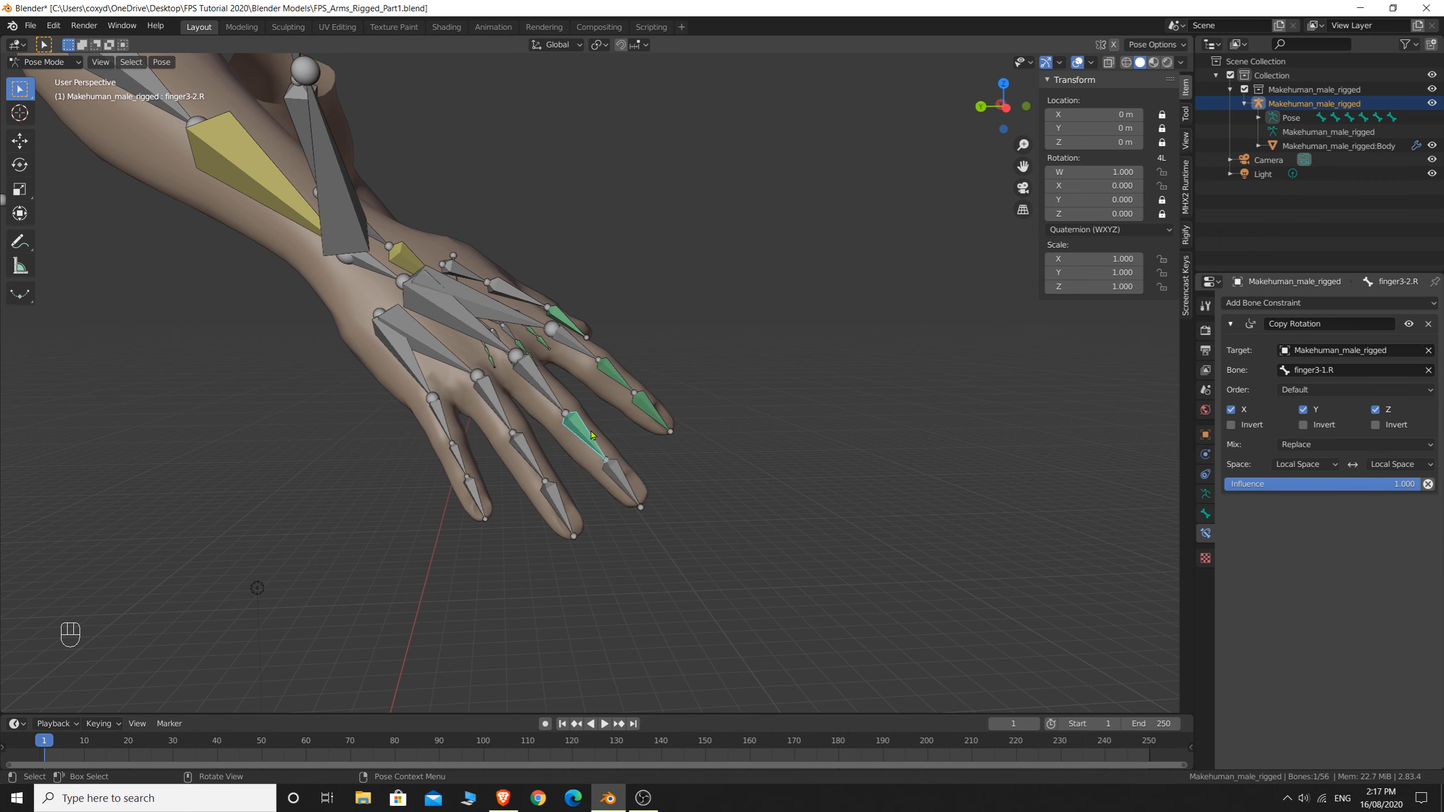
Add a Copy Rotation constraint to finger3-3.R targeting finger3-2.R, with target and owner space both set to Local Space
left_click(620, 480, "shift")
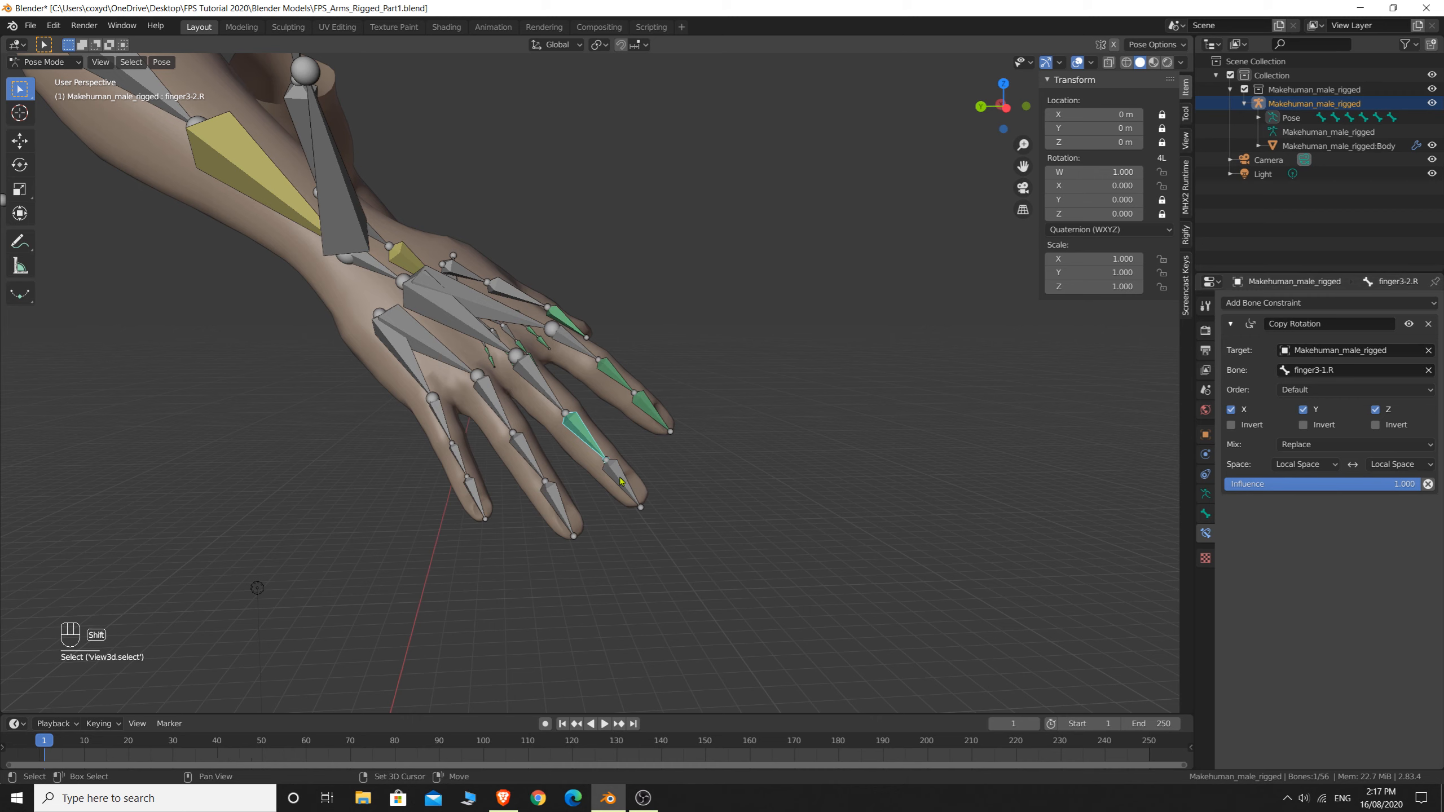
key("ctrl+shift+c")
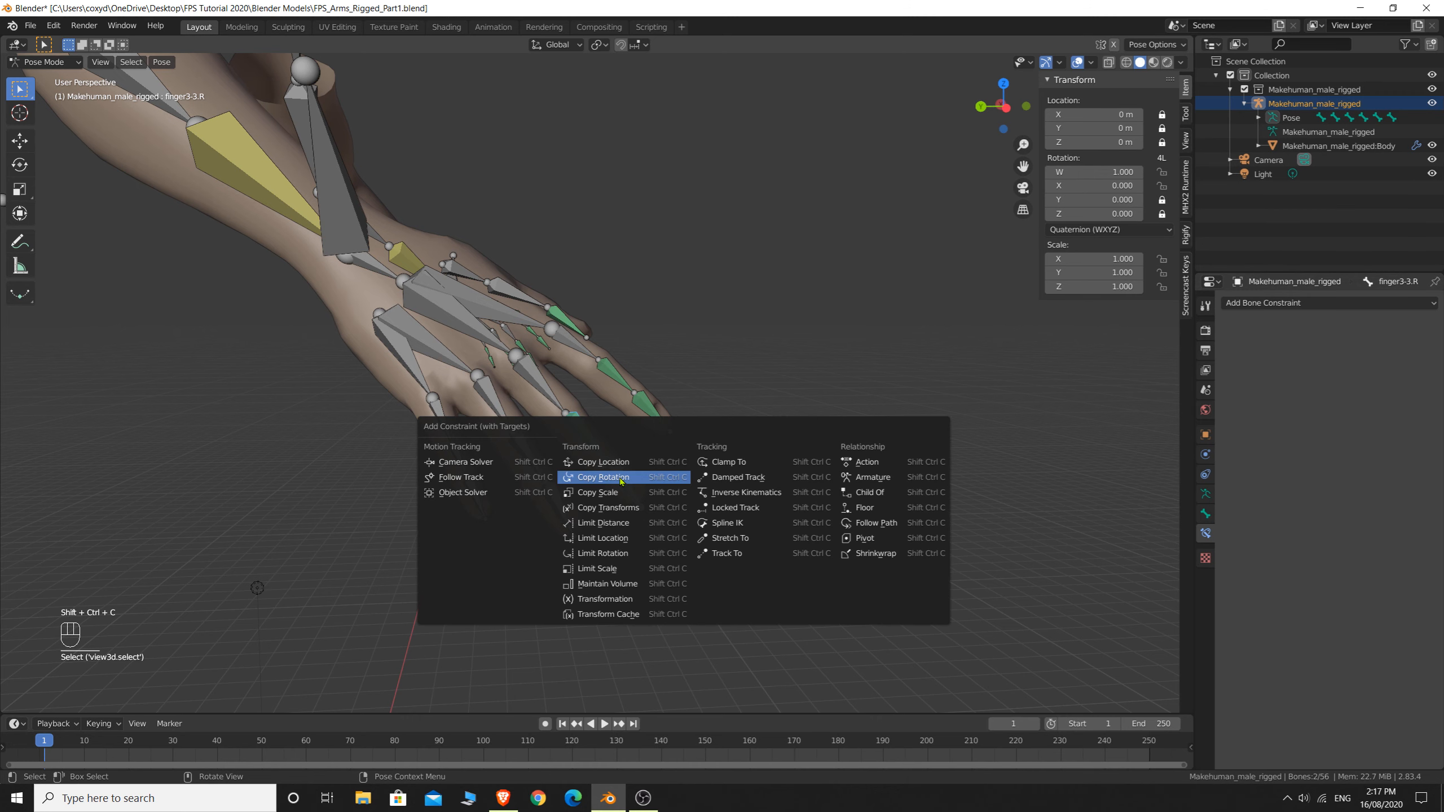
left_click(620, 481)
left_click(1326, 466)
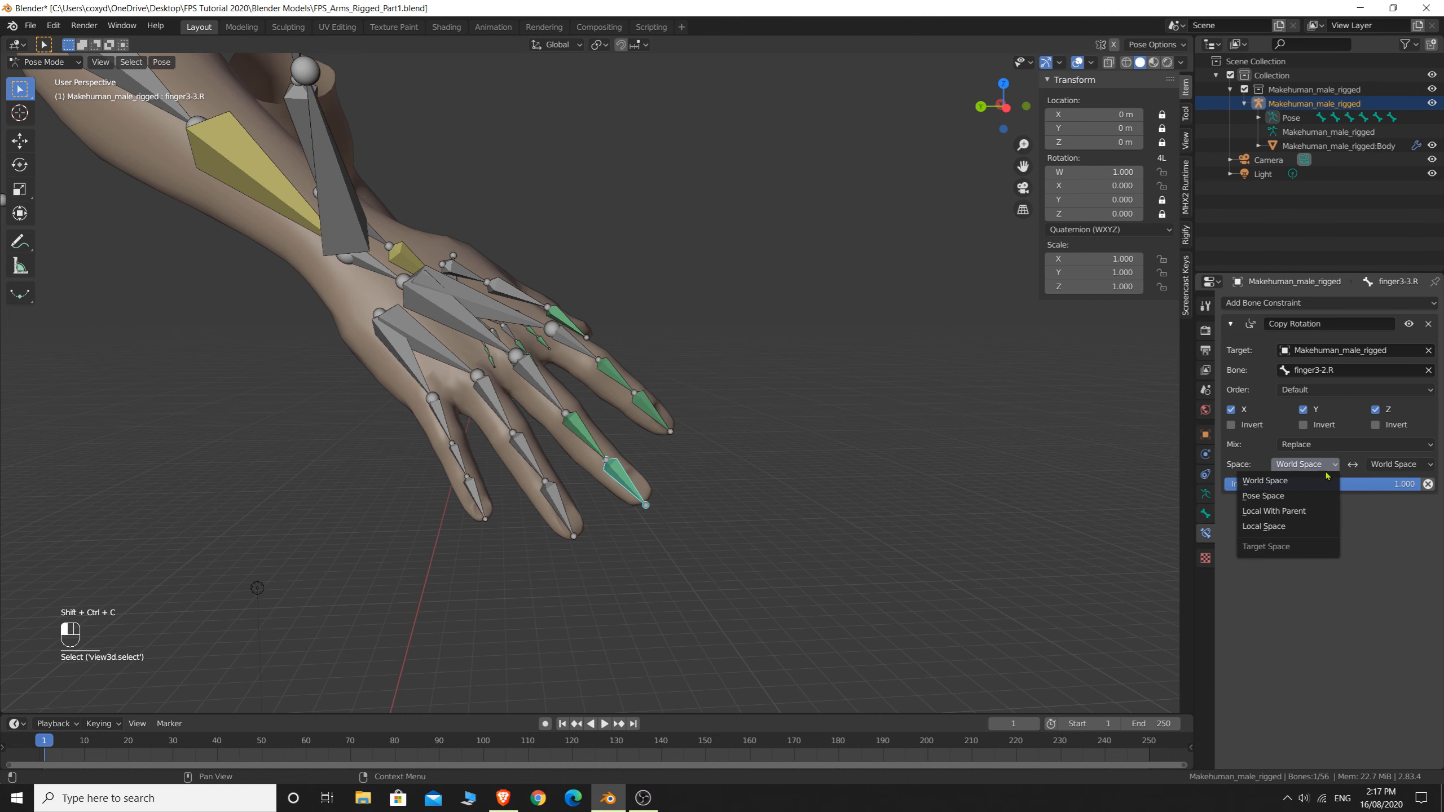
left_click(1268, 527)
left_click(1401, 464)
left_click(1371, 526)
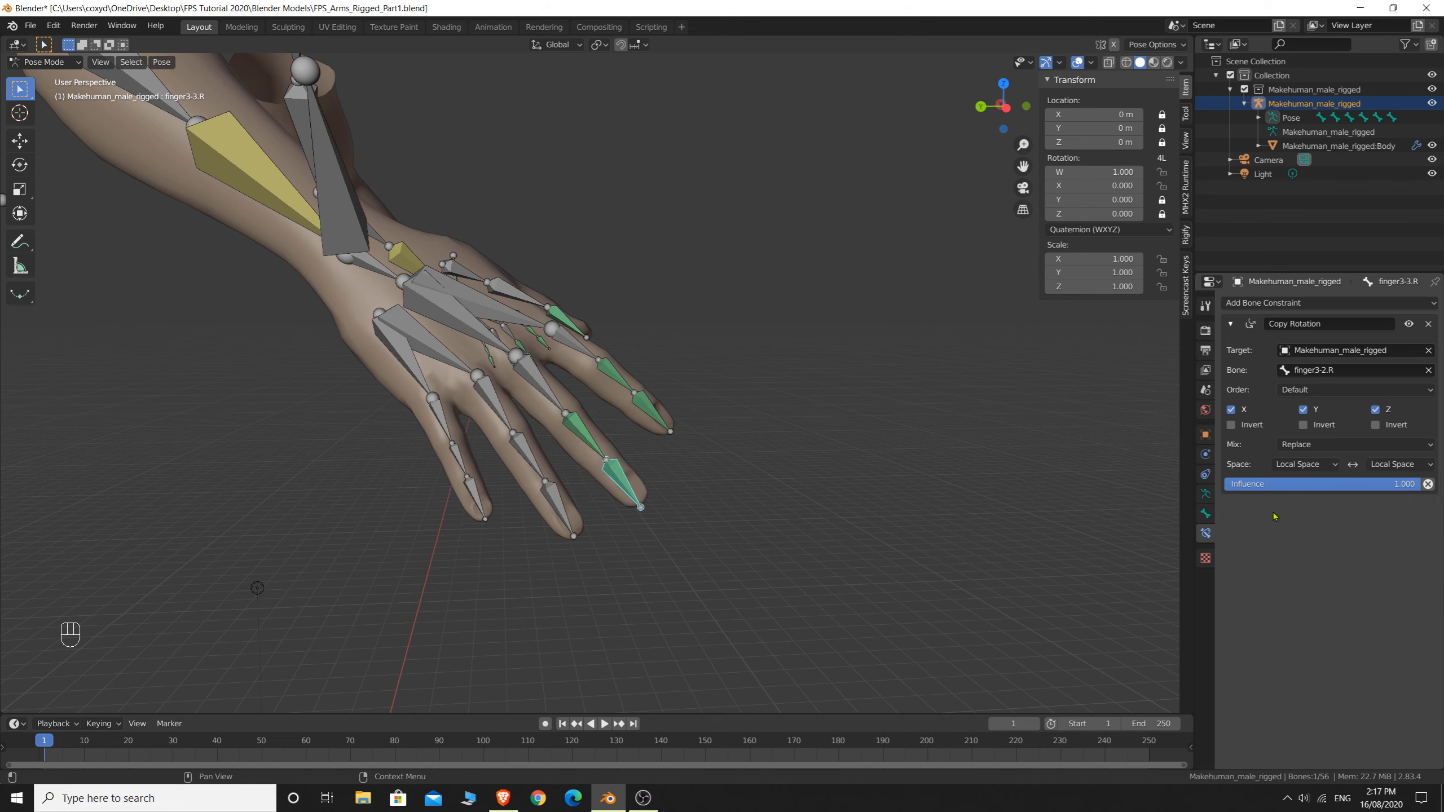
Test the middle finger's curl by rotating finger3-1.R, and cancel the rotation
left_click(564, 404)
key("r")
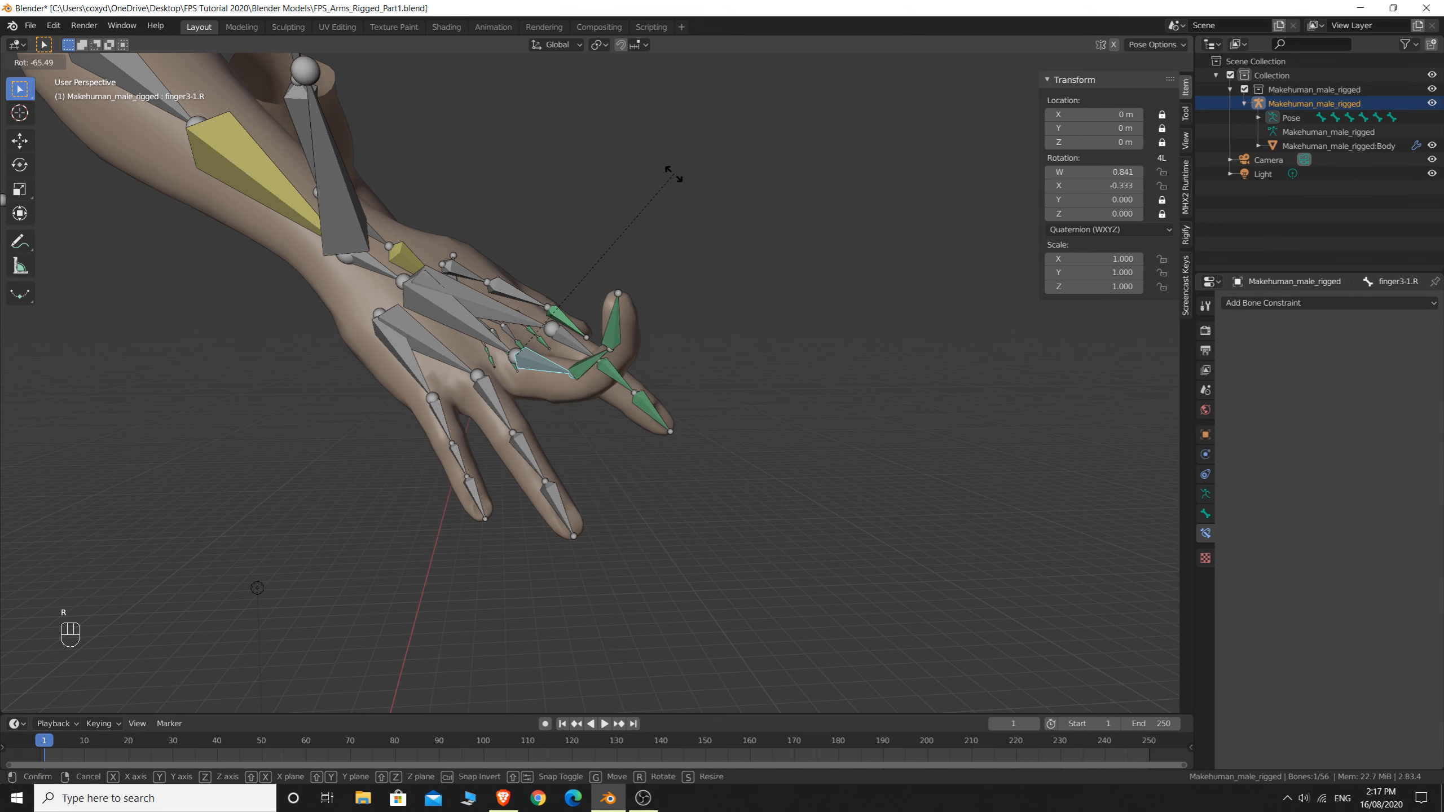
right_click(455, 397)
Add a Copy Rotation constraint to finger4-2.R targeting finger4-1.R, with target and owner space both set to Local Space
left_click(496, 406)
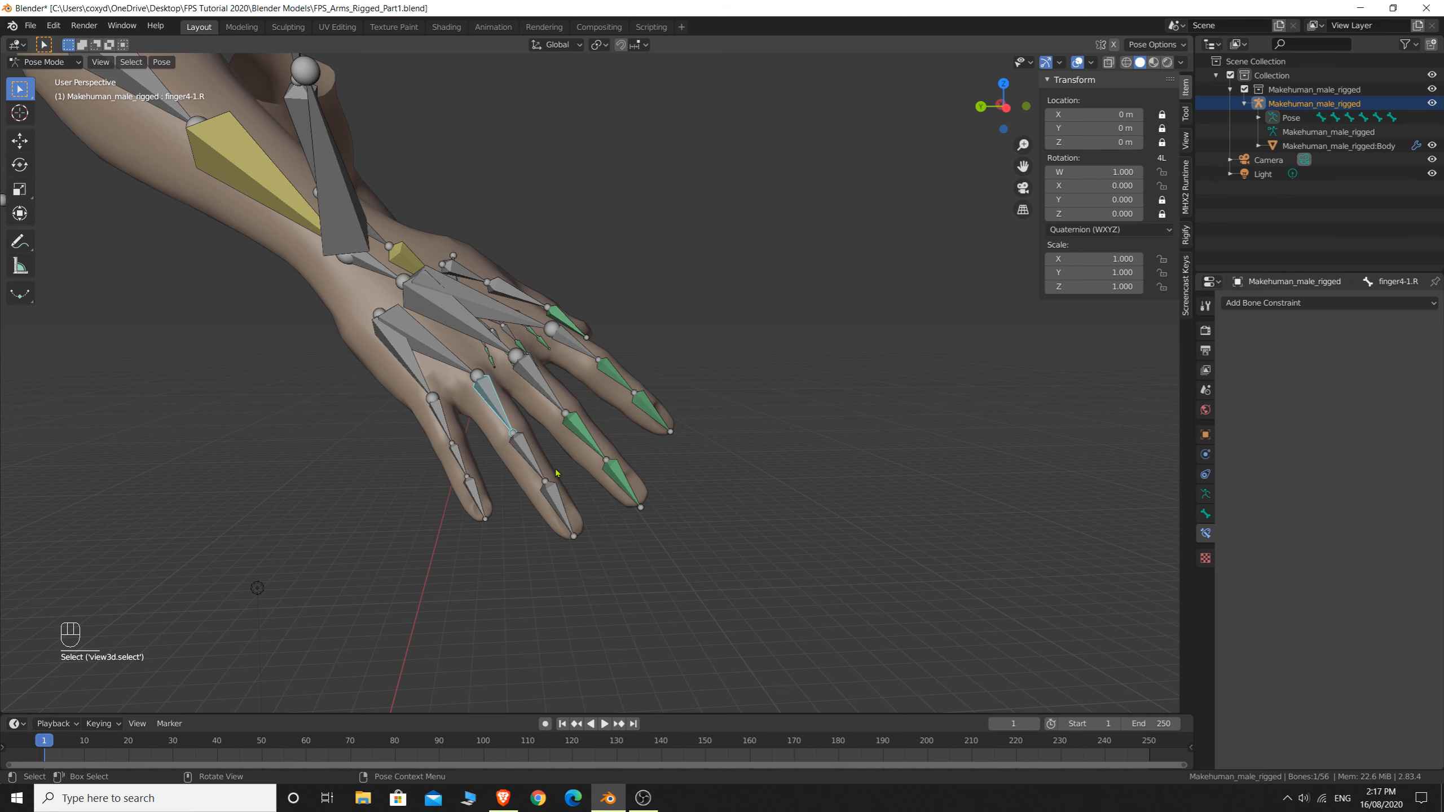
key("ctrl+shift+c")
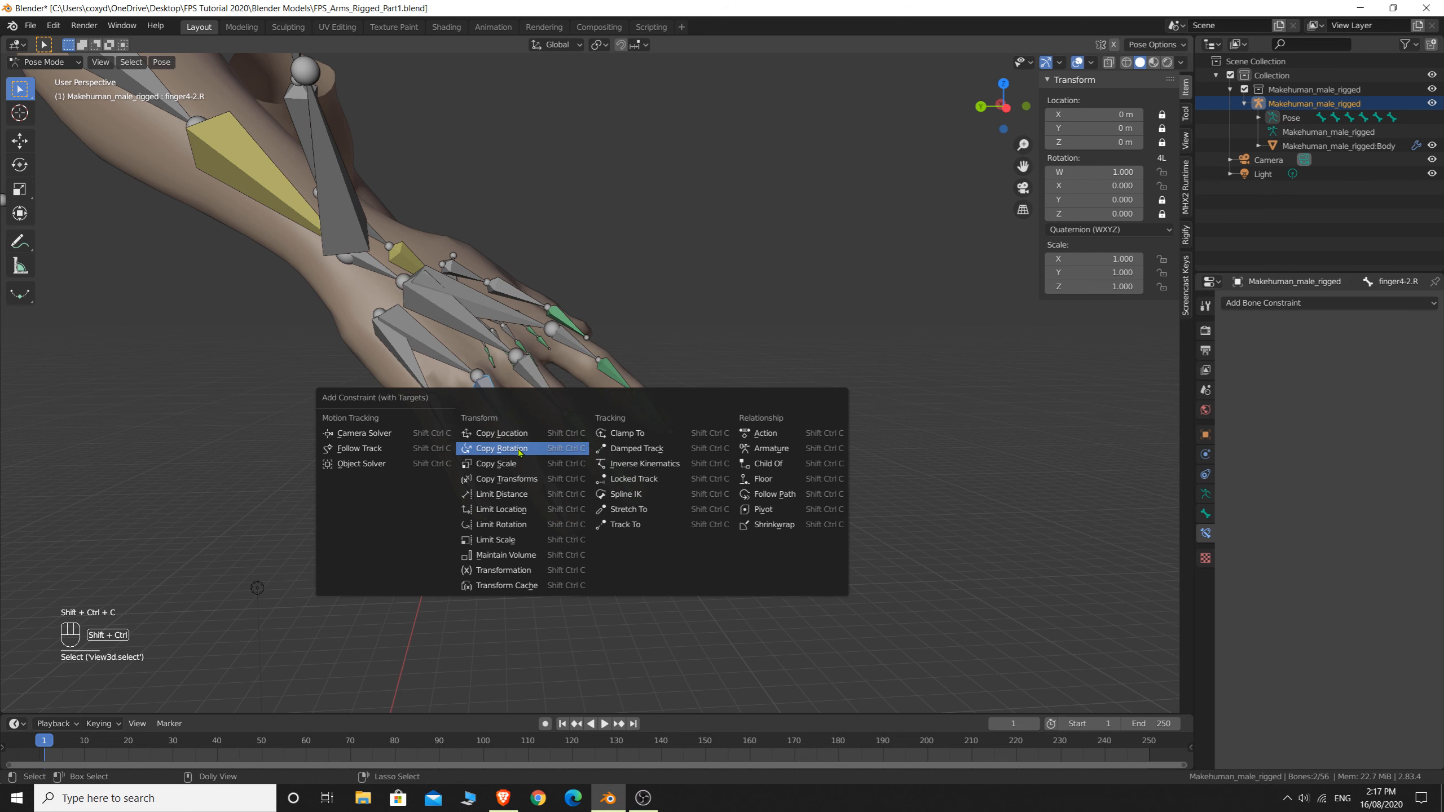
left_click(515, 449)
left_click(526, 455)
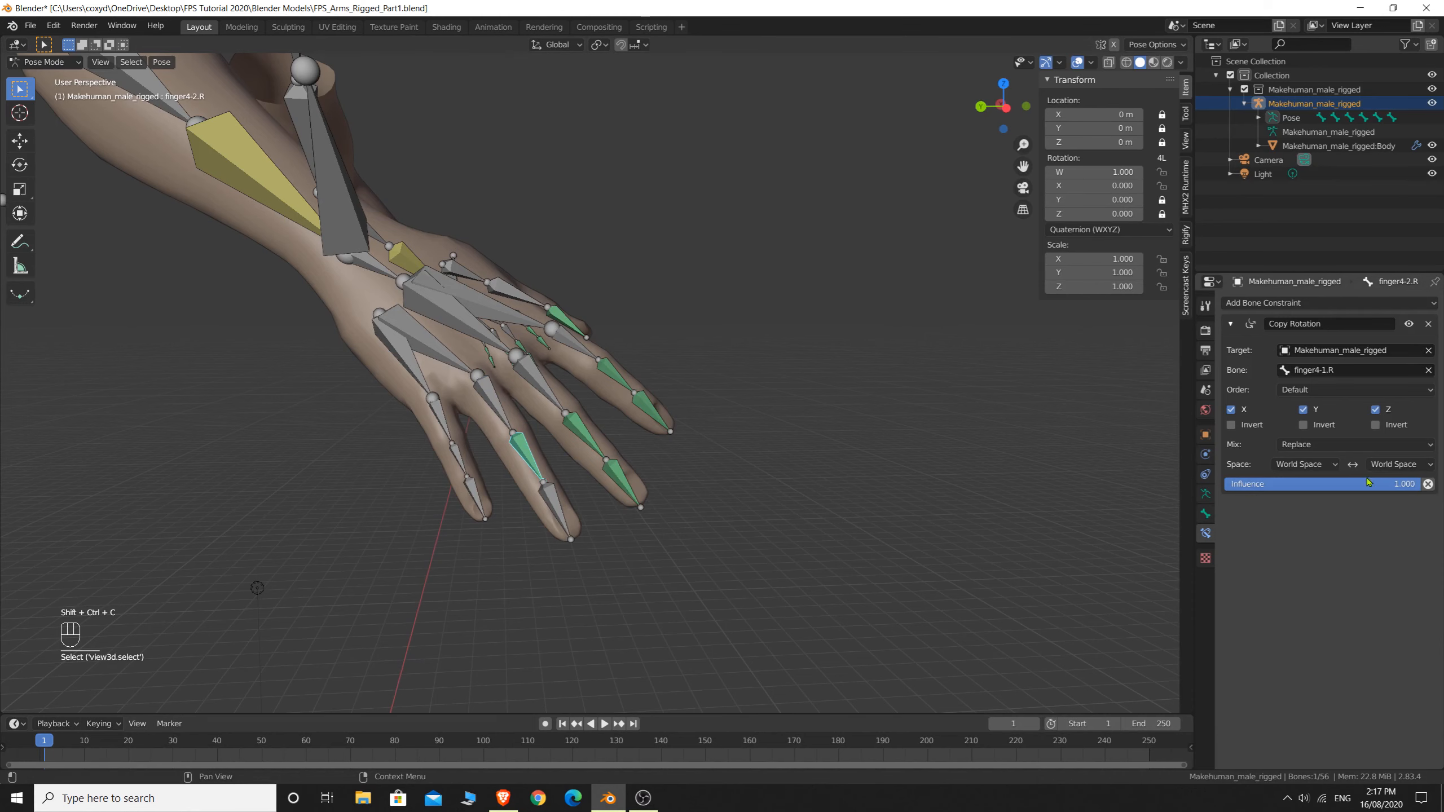
left_click(1306, 465)
left_click(1299, 529)
left_click(1398, 464)
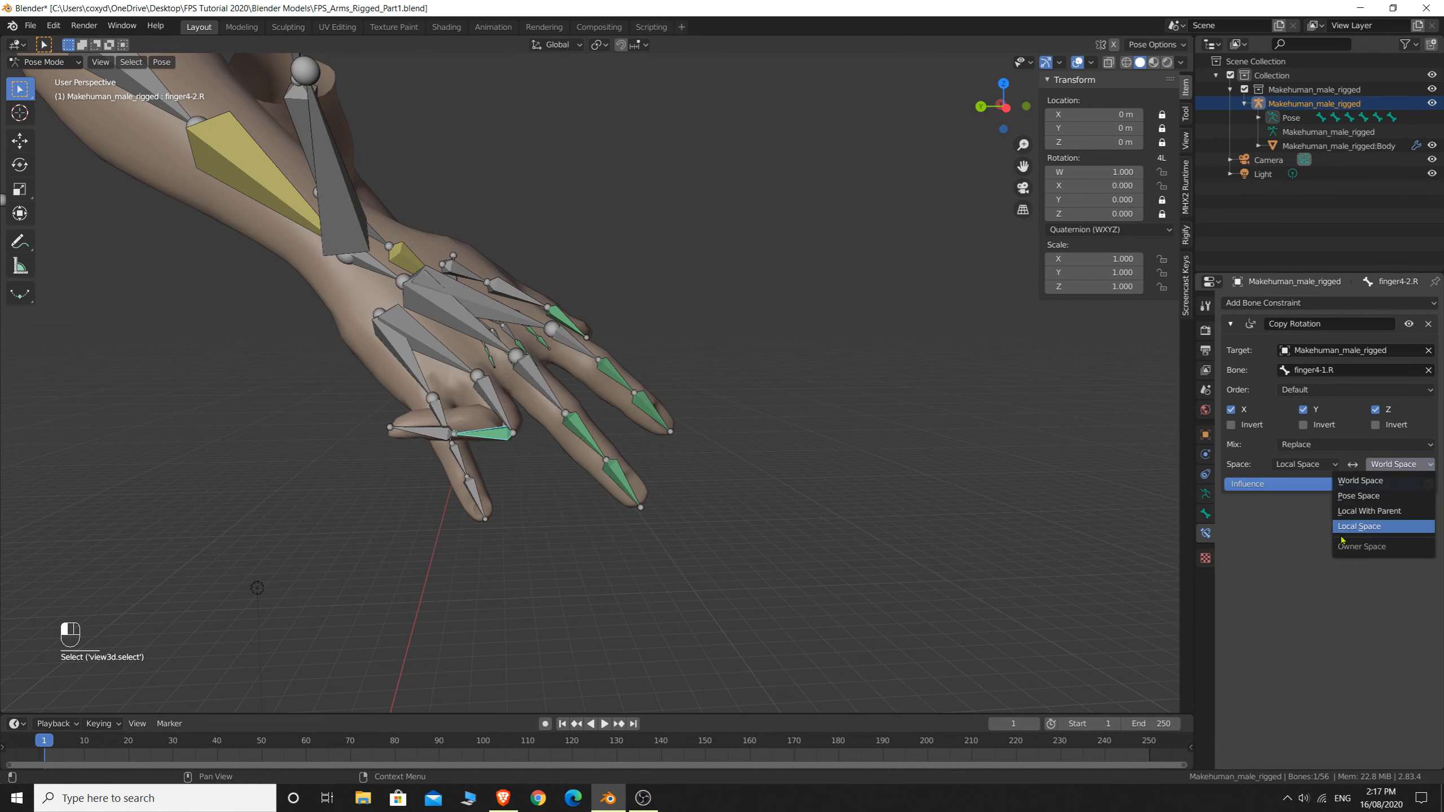
left_click(1393, 528)
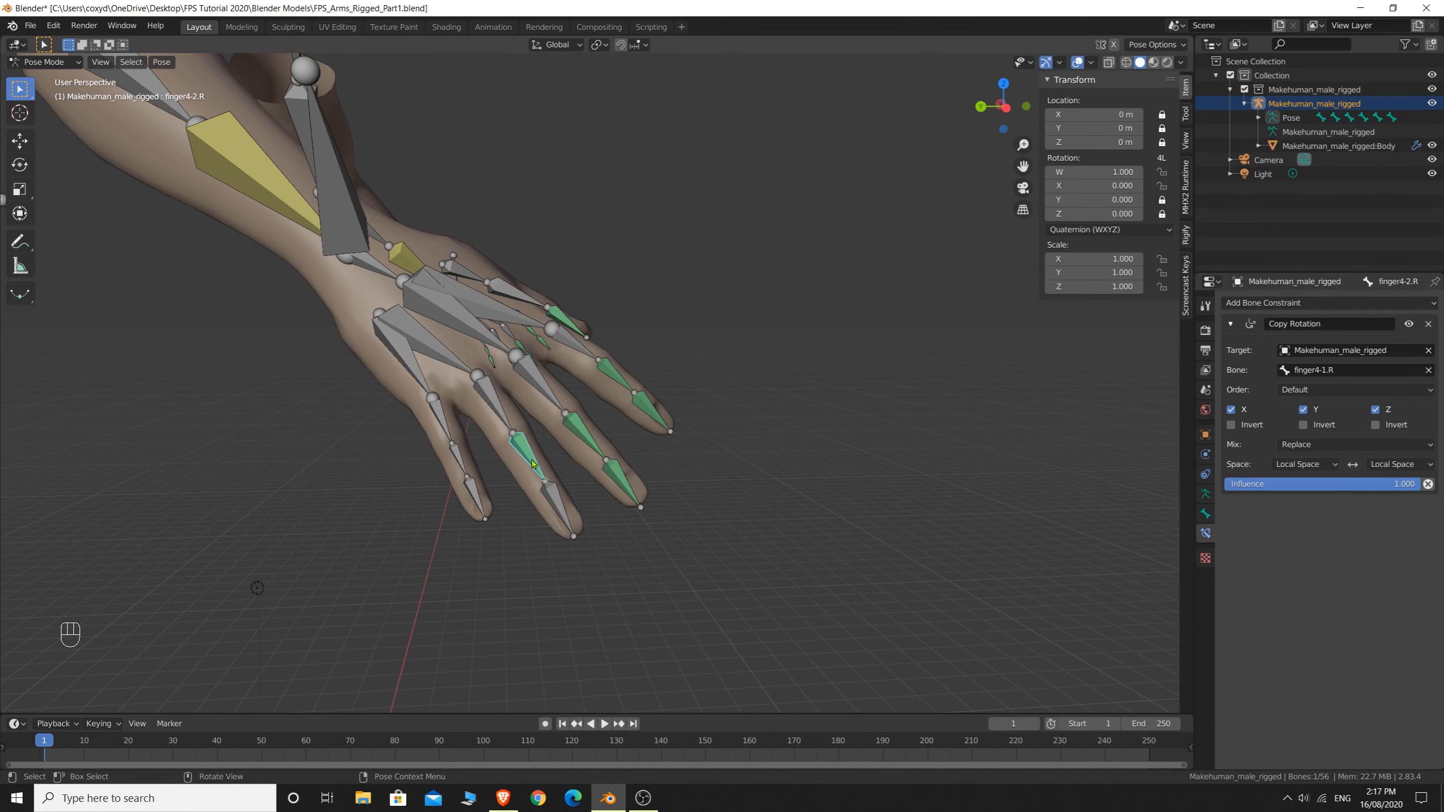
Add a Copy Rotation constraint to finger4-3.R targeting finger4-2.R, with target and owner space both set to Local Space
left_click(563, 515, "shift")
key("ctrl+shift+c")
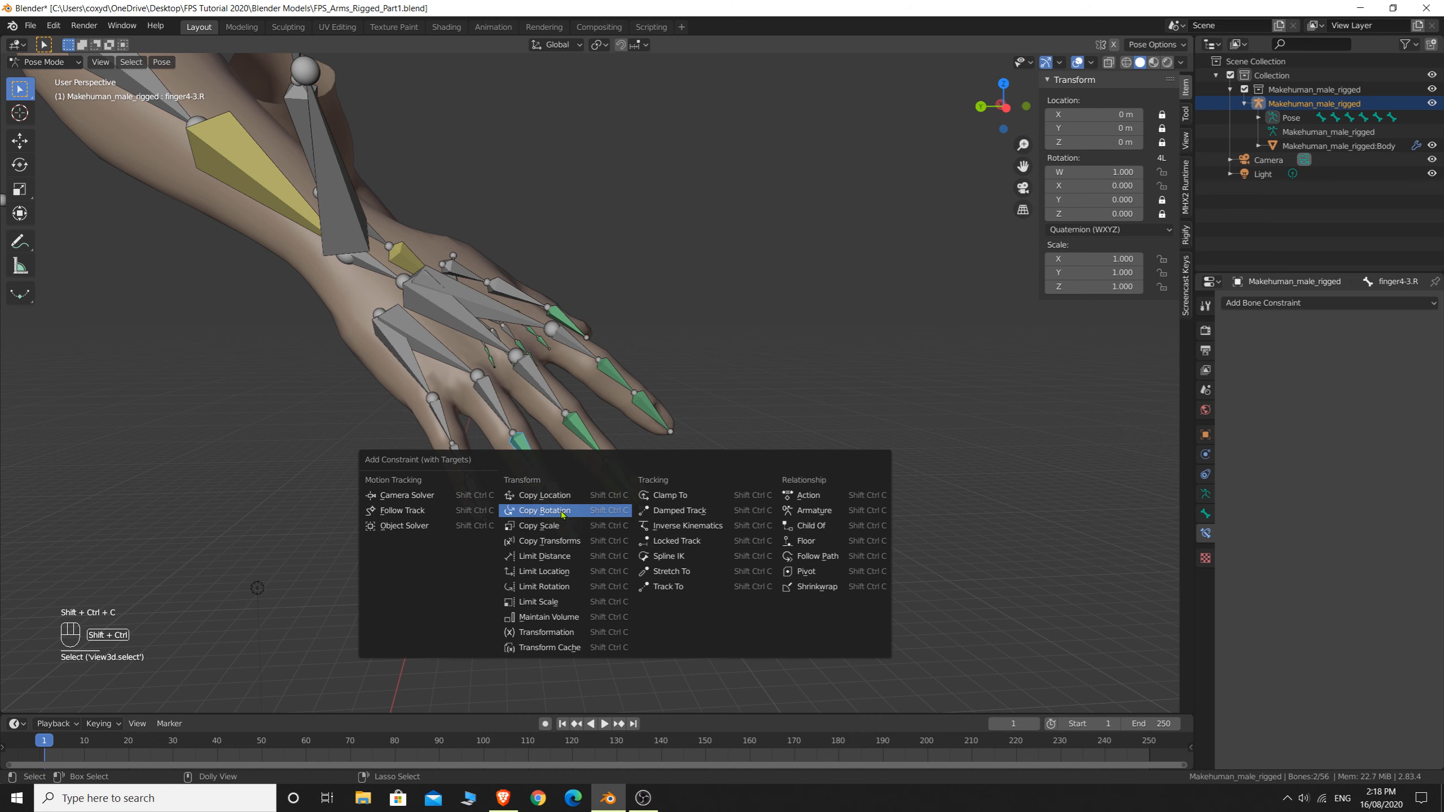
left_click(561, 514)
left_click(560, 499)
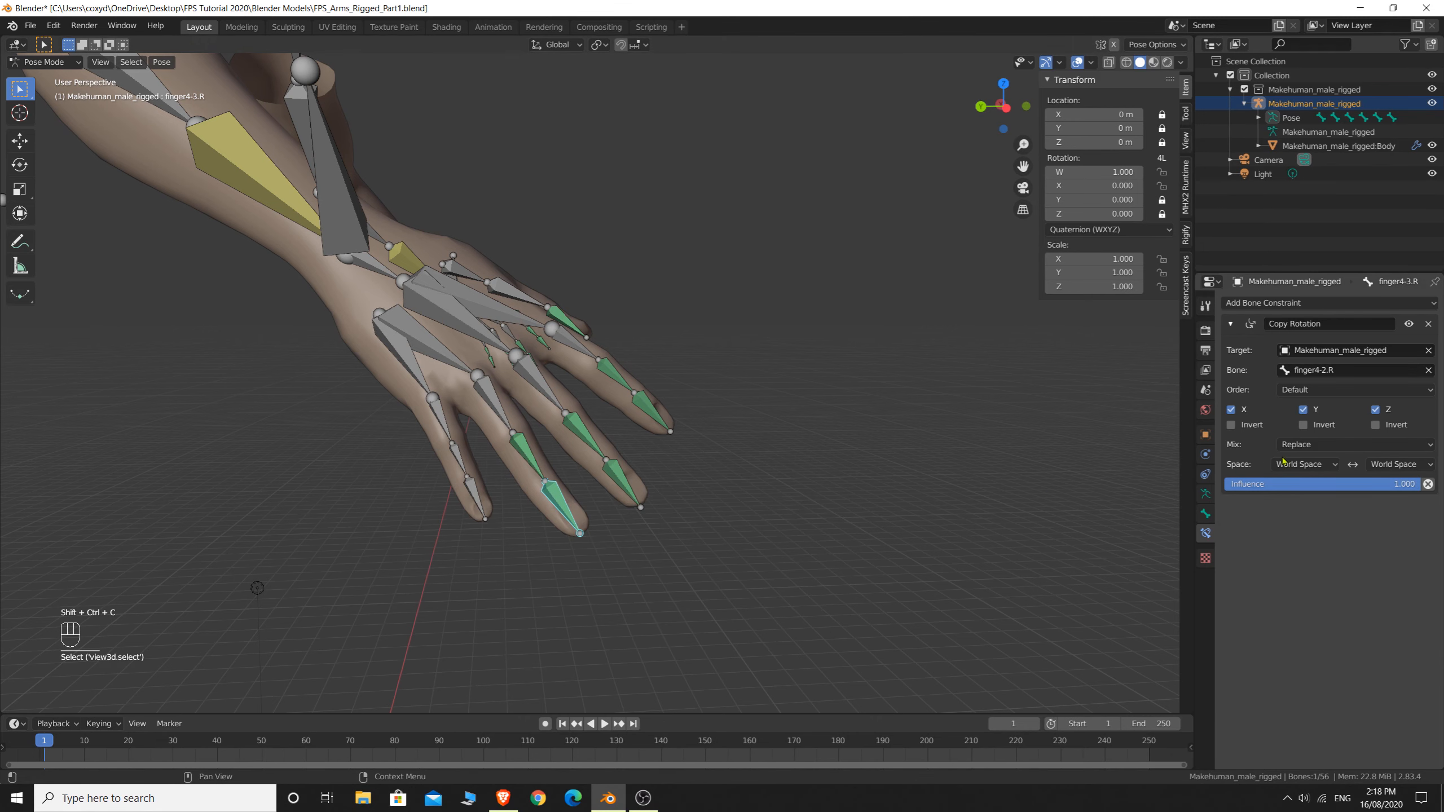
left_click(1305, 464)
left_click(1303, 534)
left_click(1378, 465)
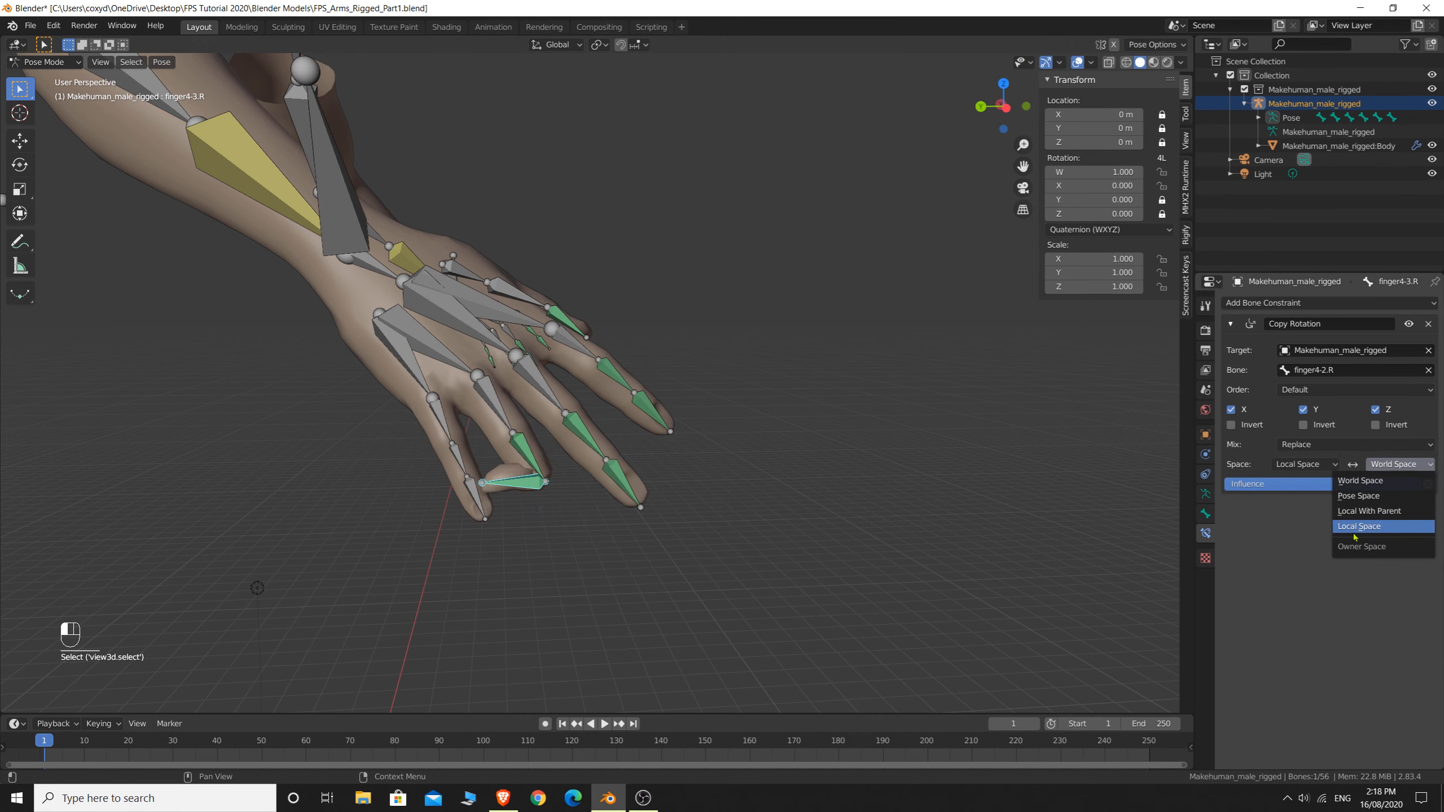
left_click(1395, 535)
Test the ring finger's curl by rotating finger4-1.R, and cancel the rotation
left_click(493, 411)
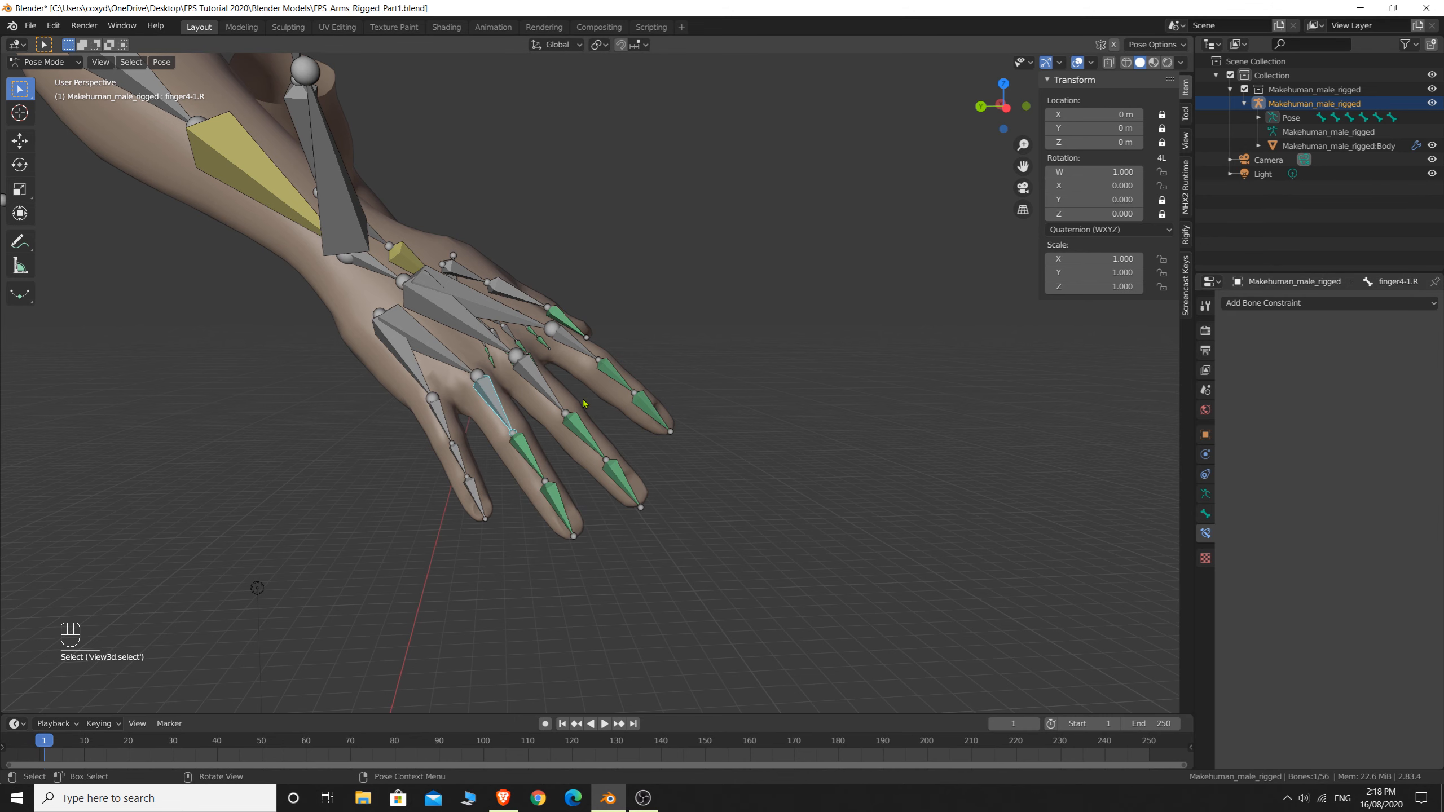
key("r")
right_click(703, 462)
Add a Copy Rotation constraint to finger5-2.R targeting finger5-1.R, with target and owner space both set to Local Space
left_click(450, 448)
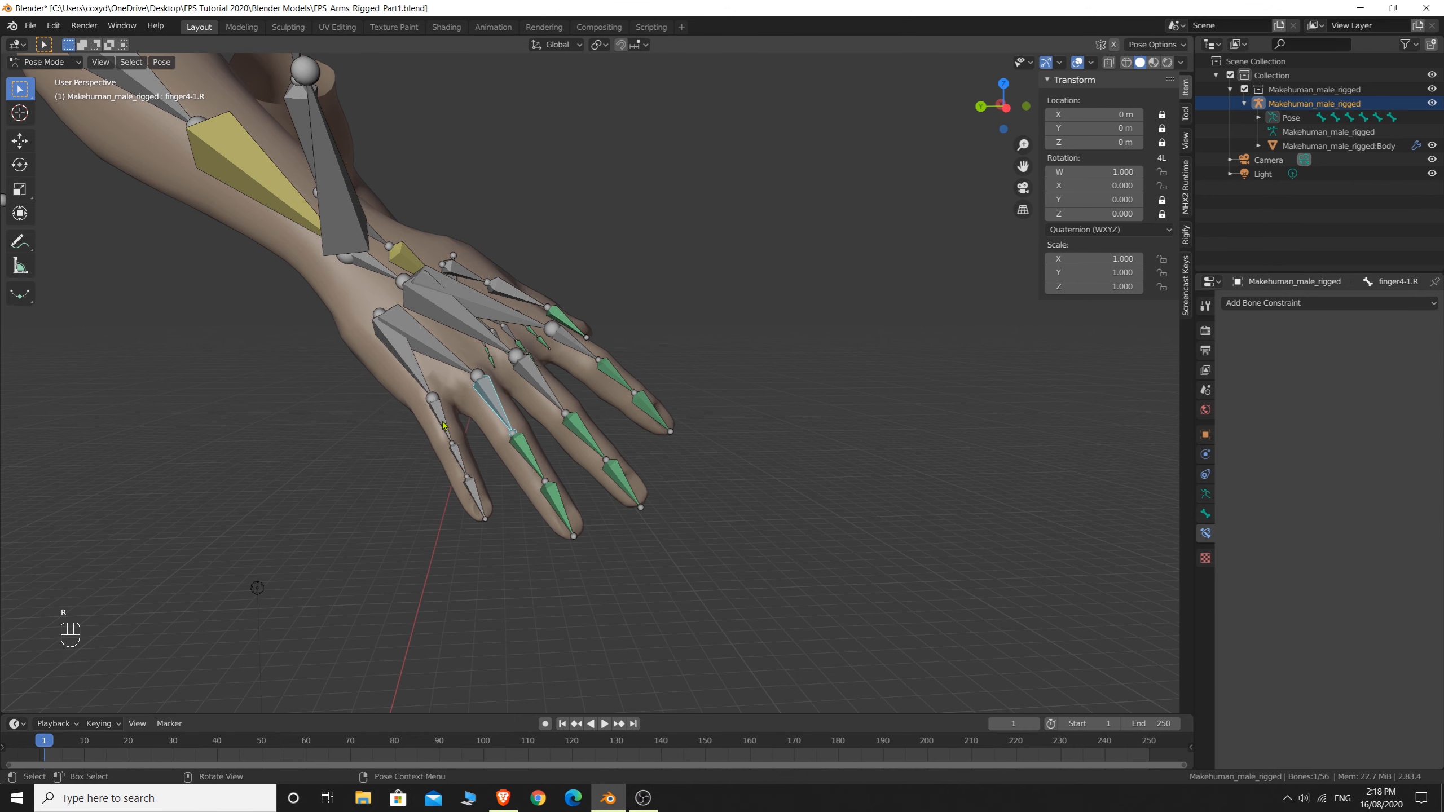
key("ctrl+shift+c")
left_click(461, 465)
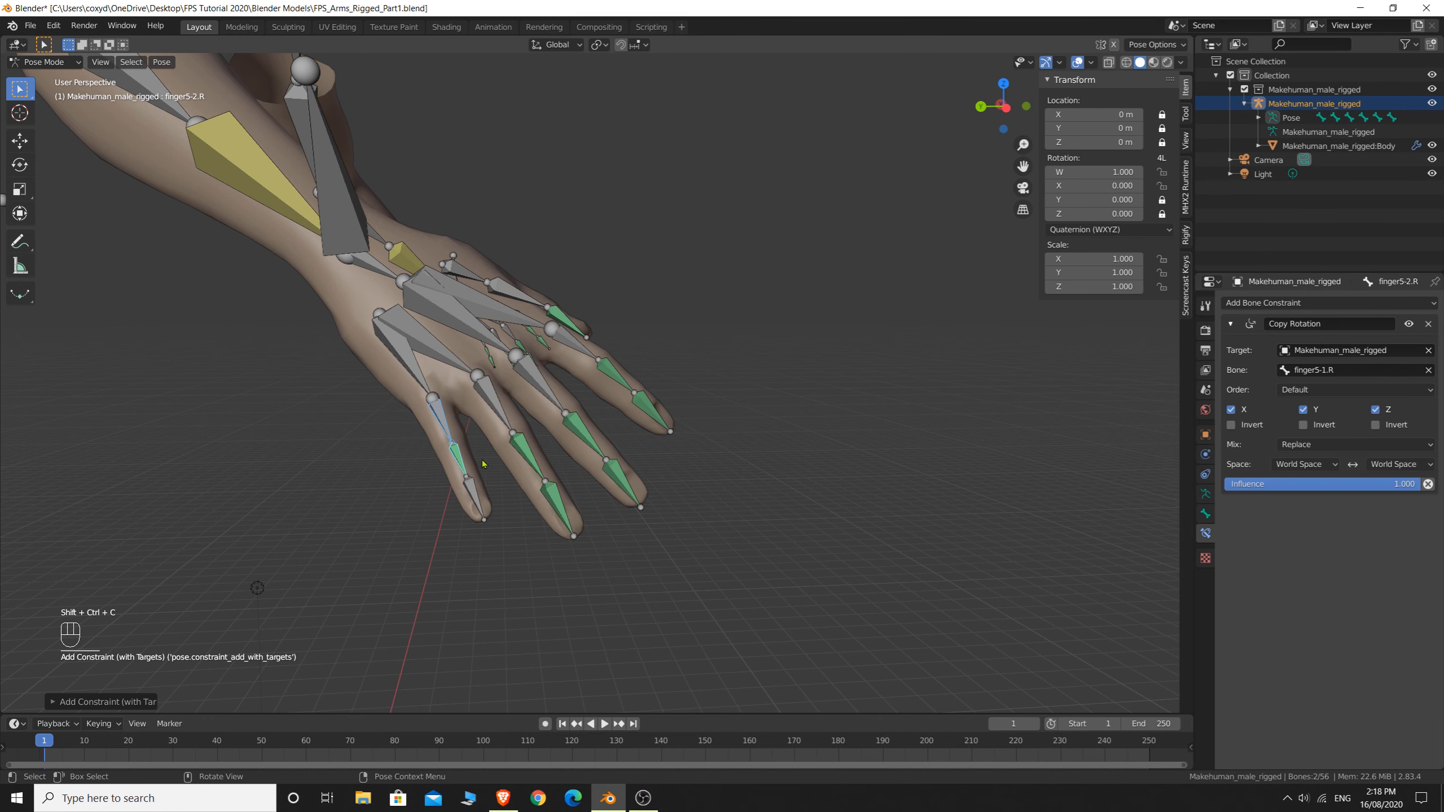
left_click(1303, 464)
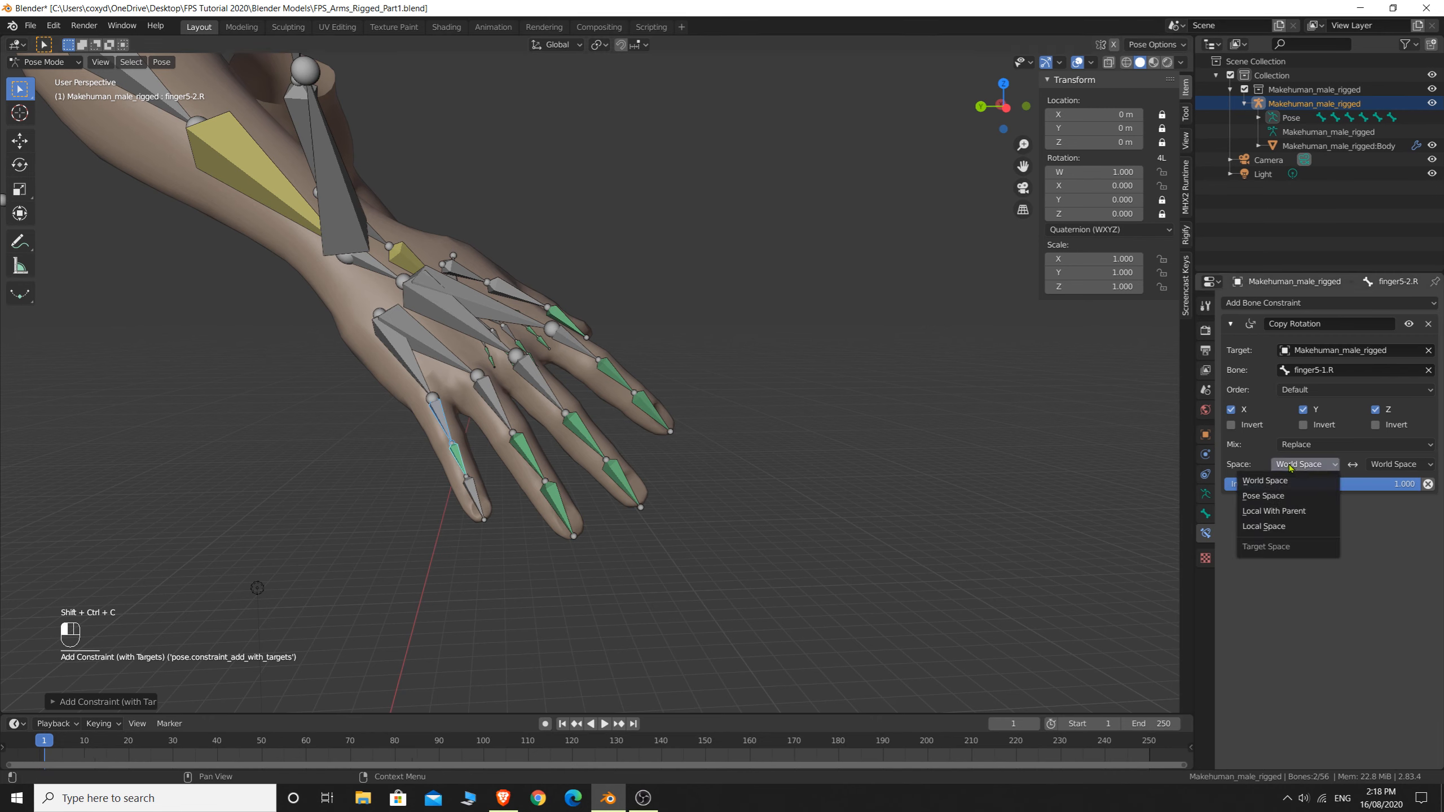
left_click(1269, 528)
left_click(1398, 464)
left_click(1376, 527)
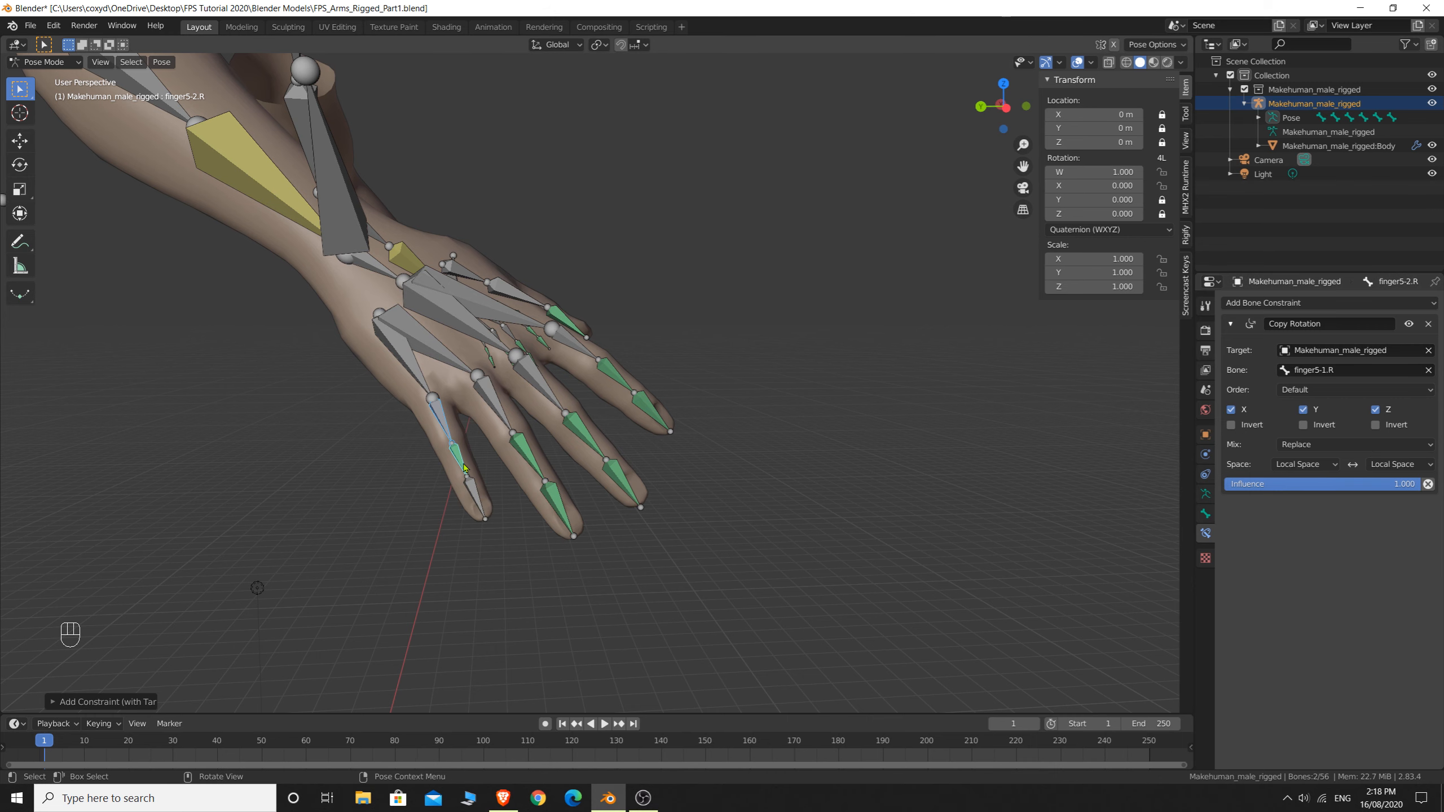
Add a Copy Rotation constraint to finger5-3.R targeting finger5-2.R, with target and owner space both set to Local Space
left_click(477, 497, "shift")
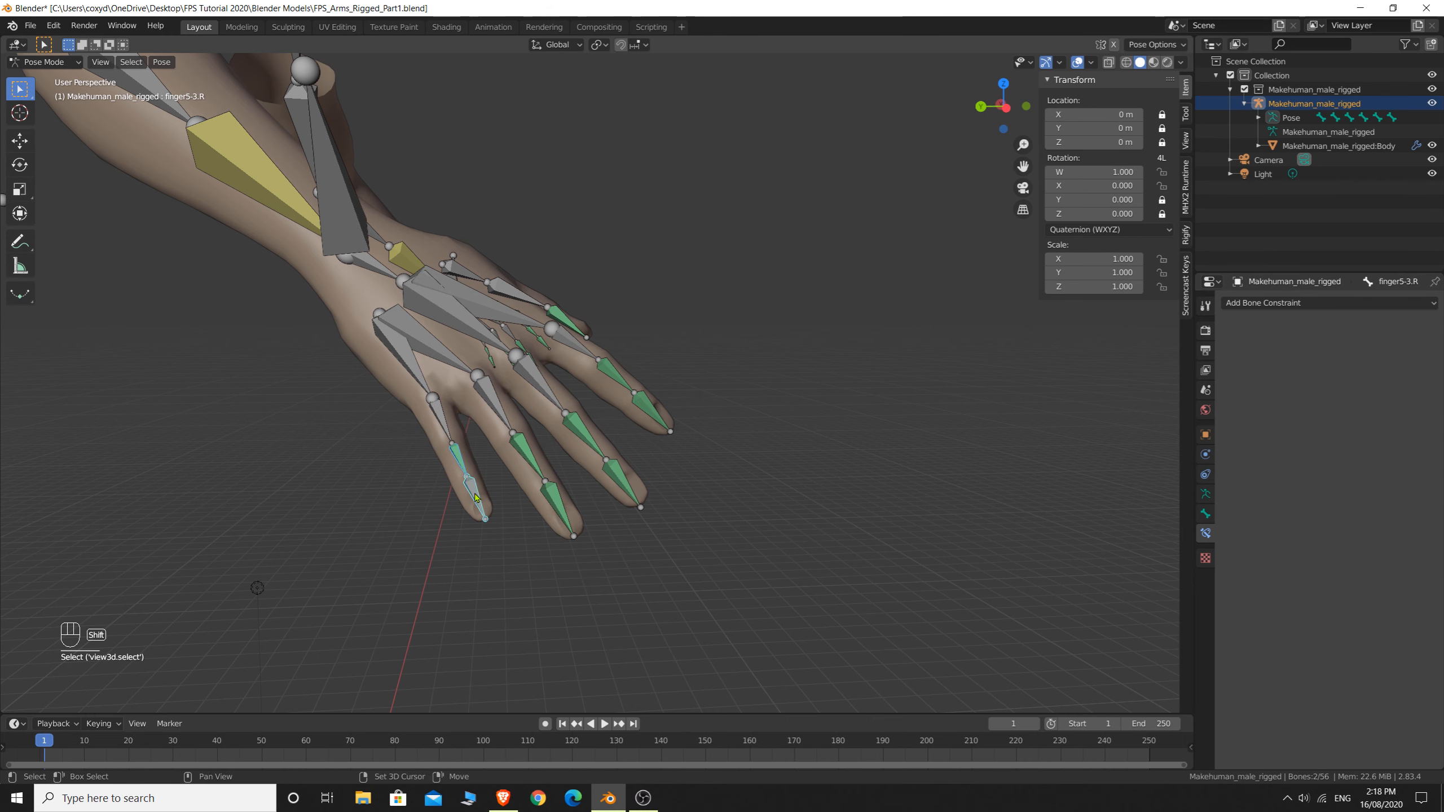
key("ctrl+shift+c")
left_click(477, 495)
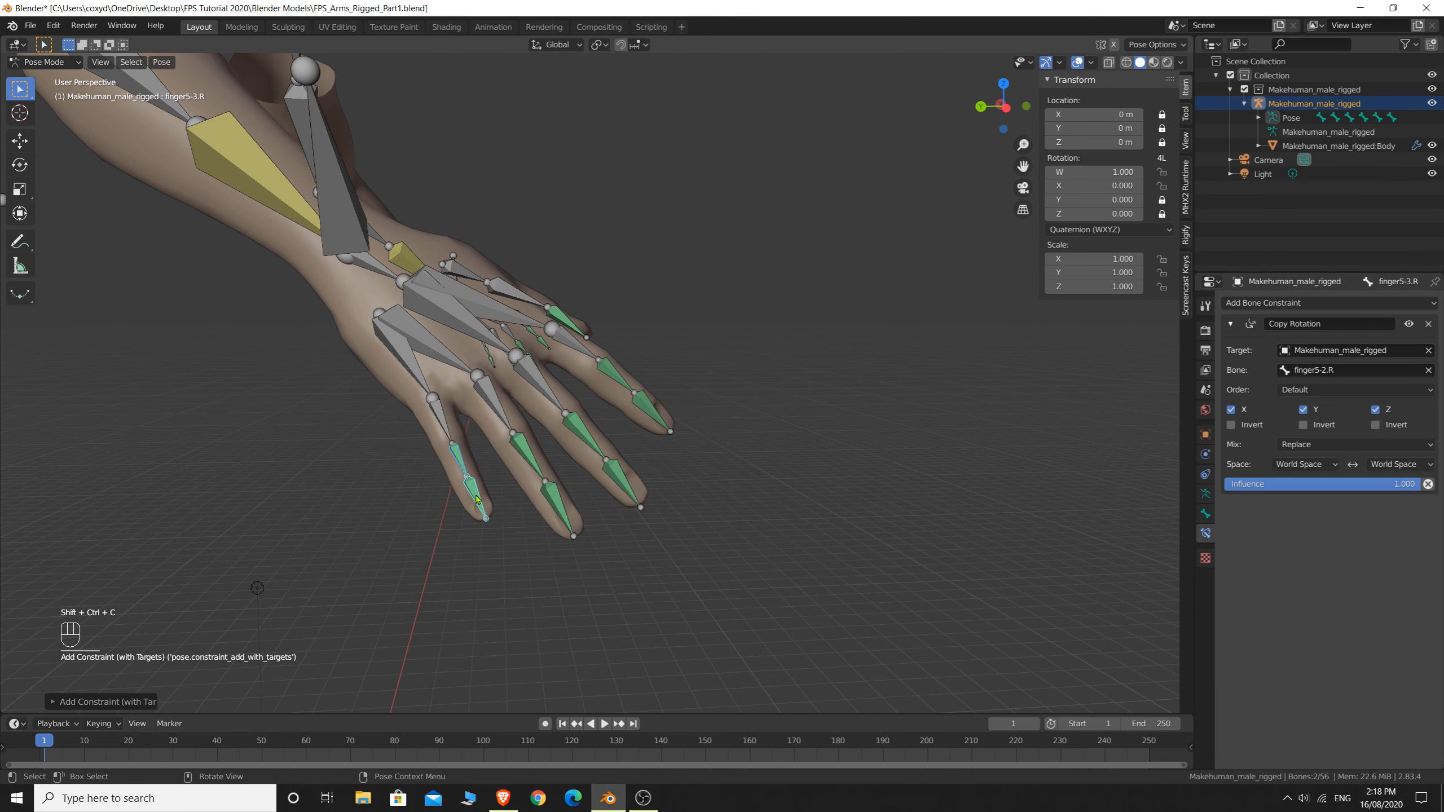
left_click(486, 503)
left_click(1305, 464)
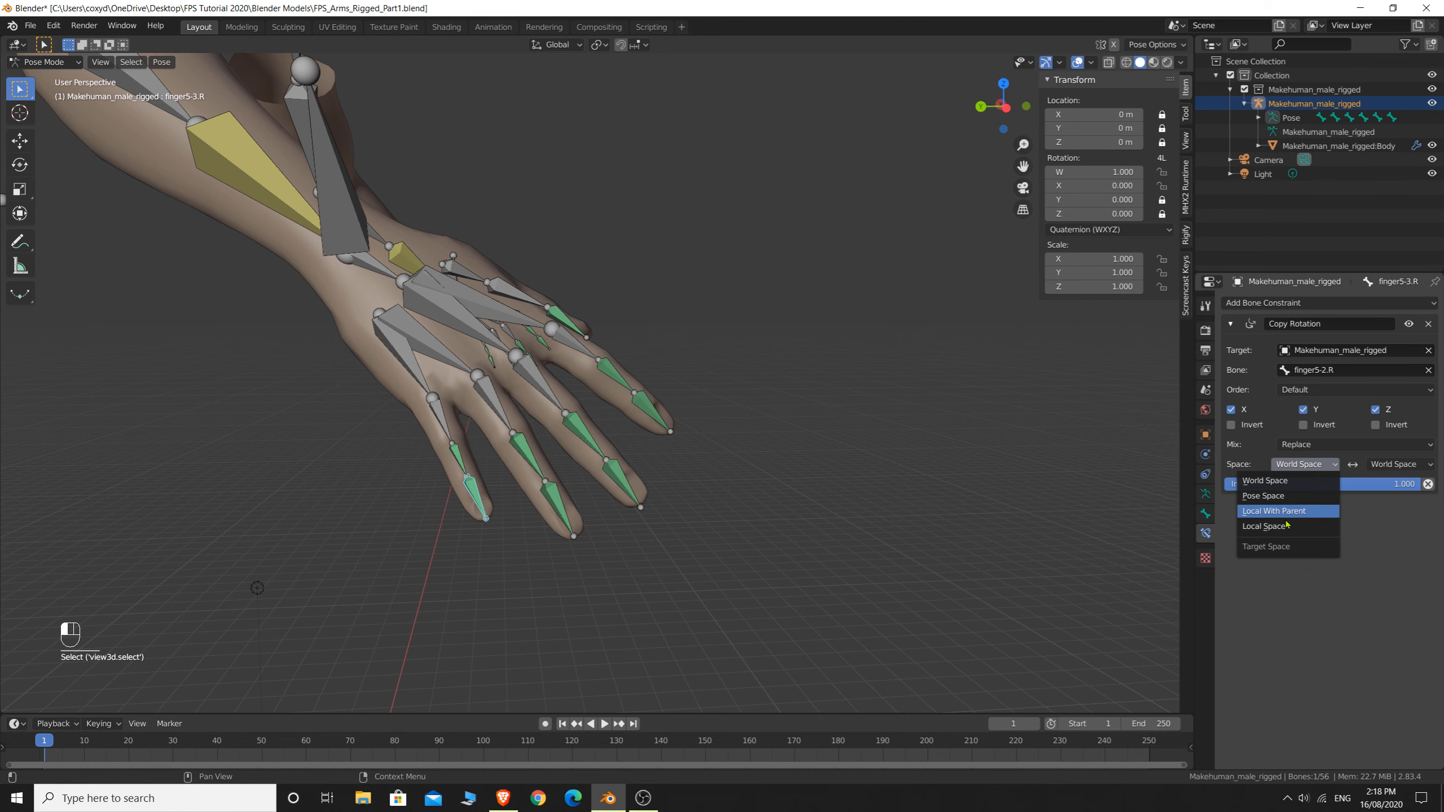
left_click(1276, 526)
left_click(1399, 465)
left_click(1376, 527)
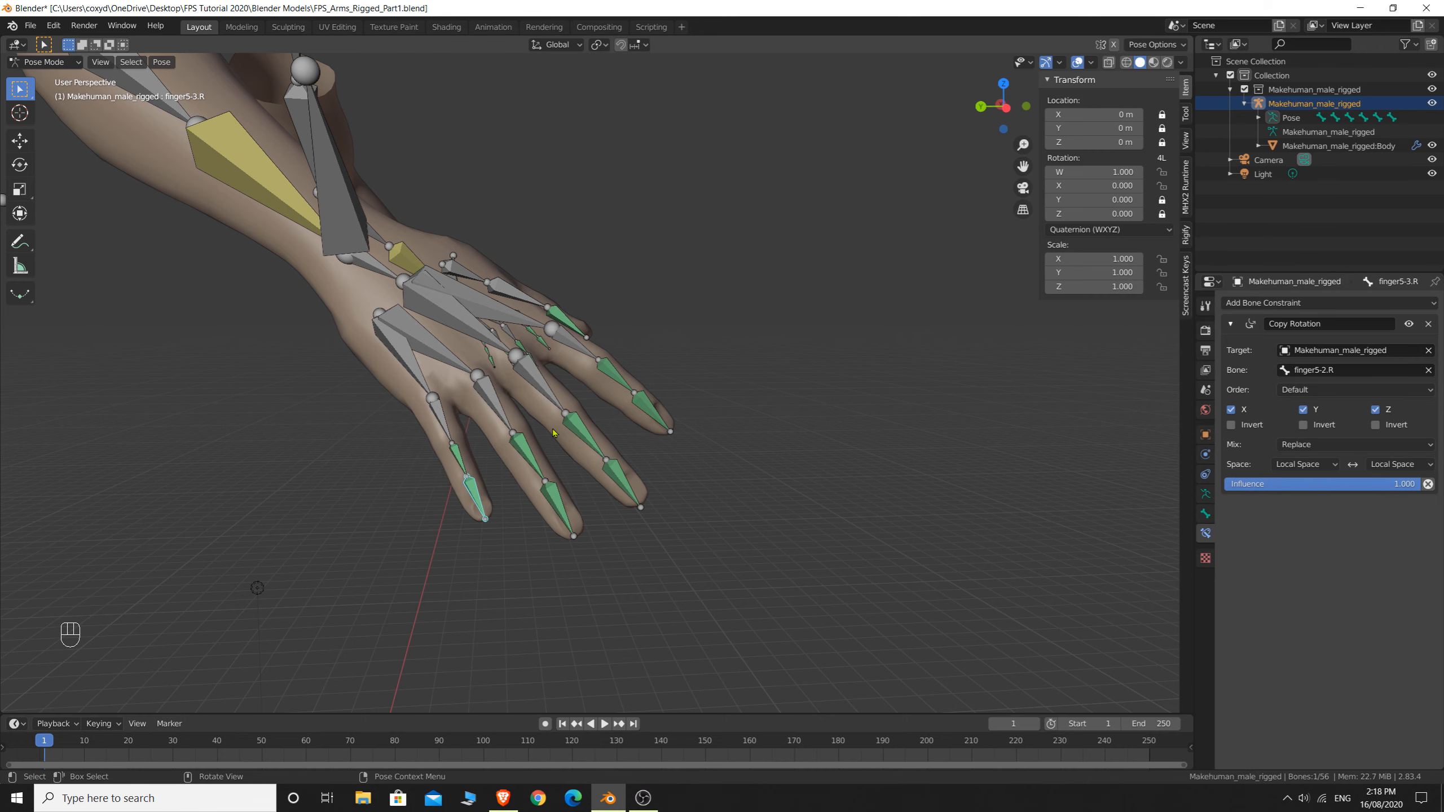
Test the little finger's curl by rotating finger5-1.R, and cancel the rotation
middle_click_drag(711, 370, 729, 428)
left_click(767, 419)
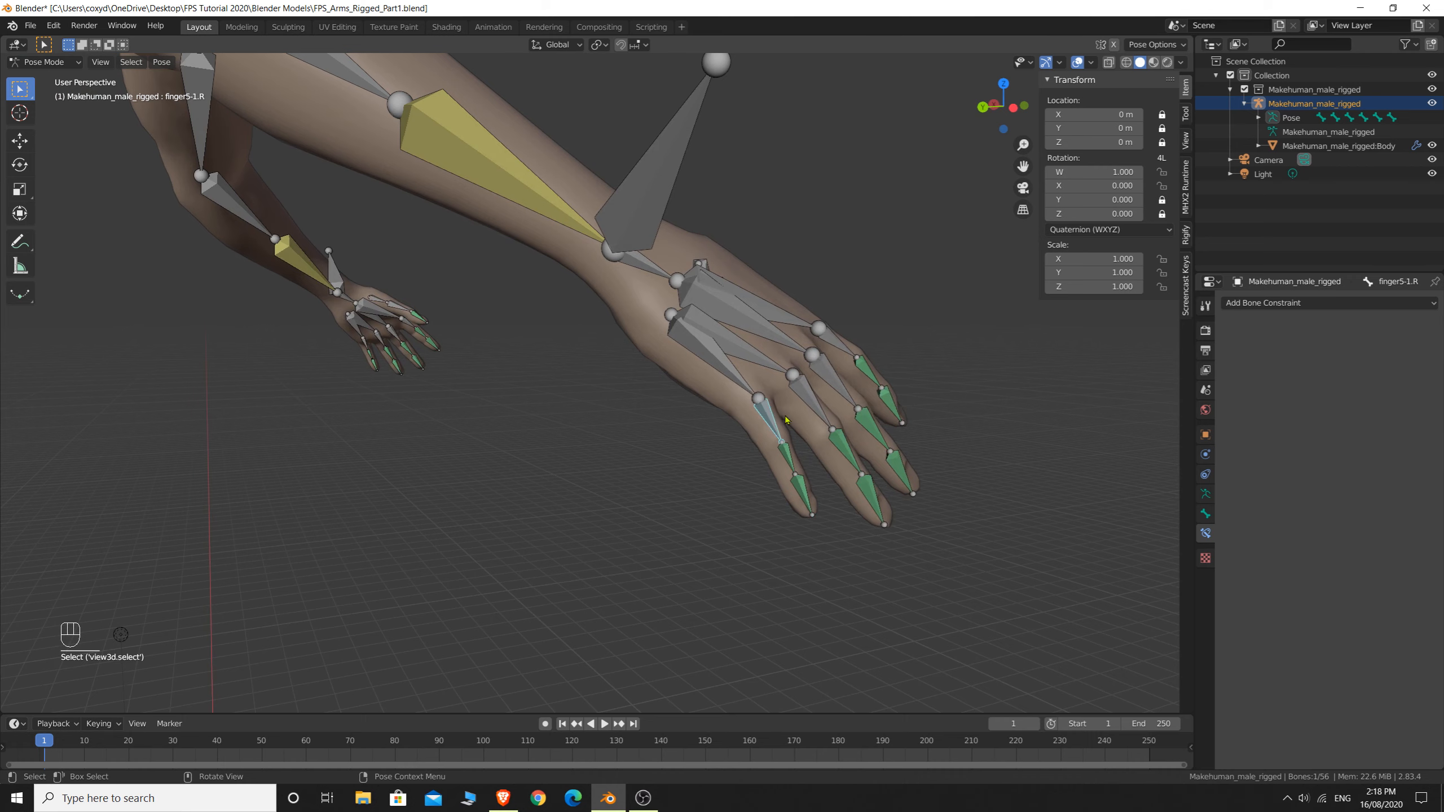
key("r")
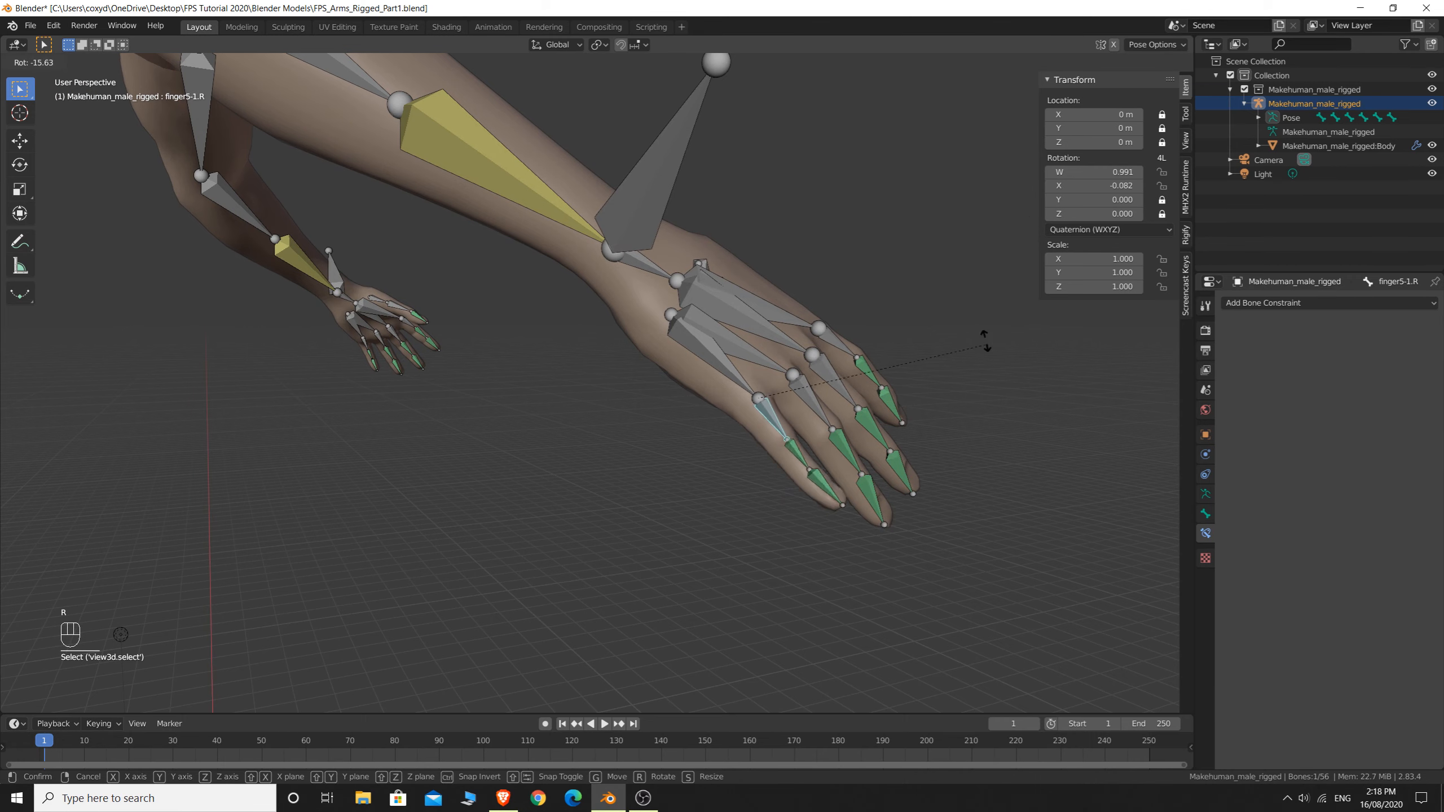
right_click(938, 445)
middle_click_drag(938, 446, 609, 299)
middle_click_drag(931, 375, 1040, 398)
middle_click_drag(603, 380, 802, 397)
middle_click_drag(698, 409, 795, 403)
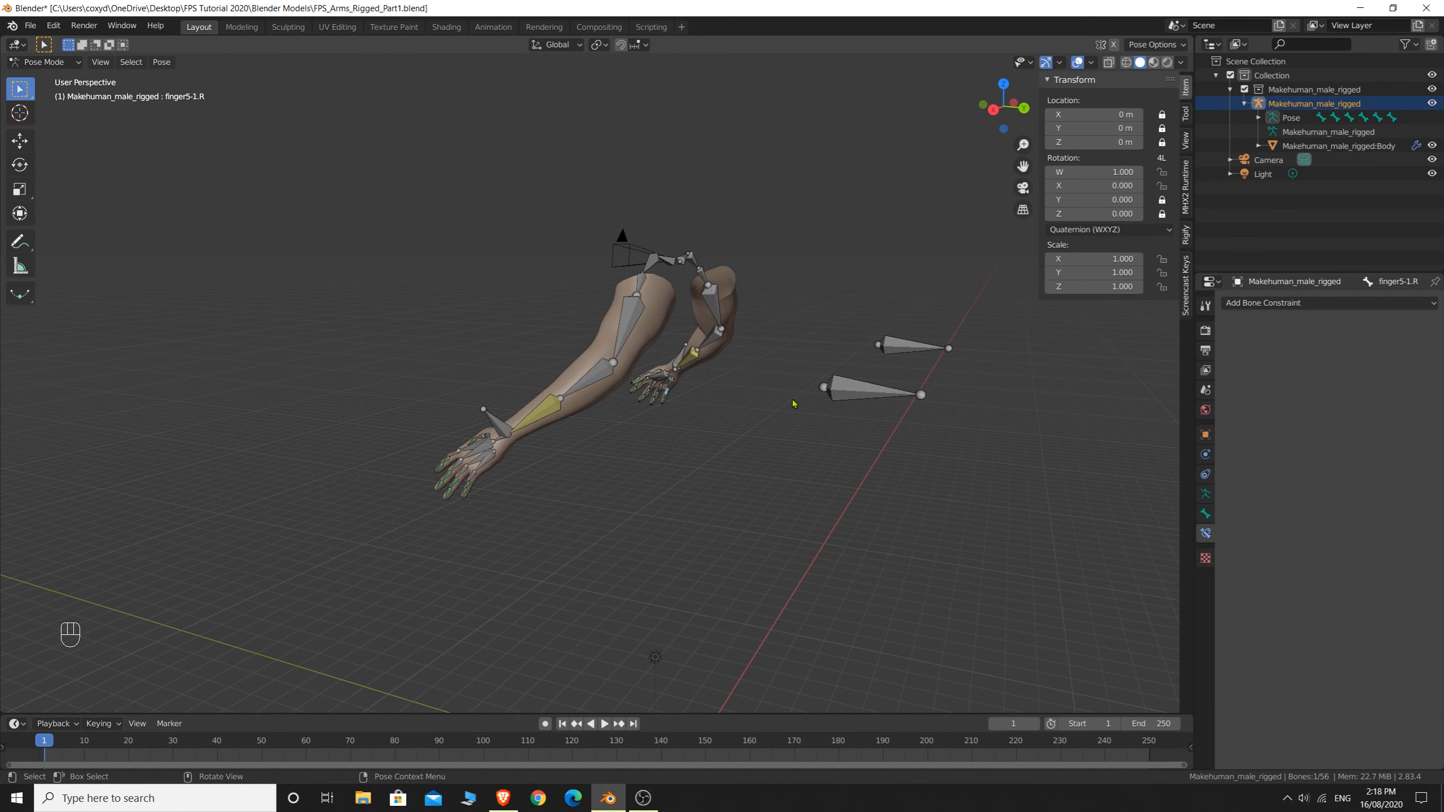
middle_click_drag(768, 417, 879, 411)
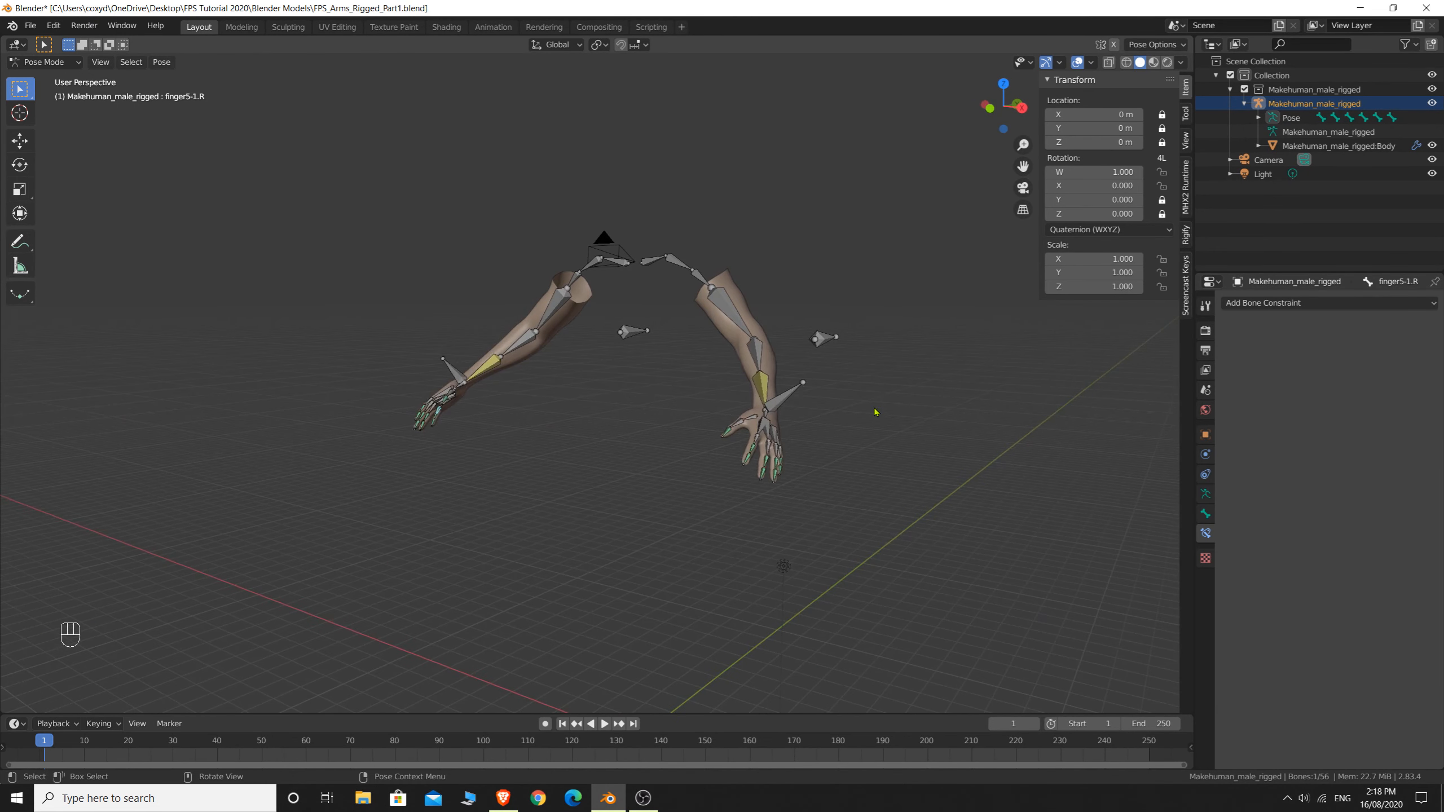